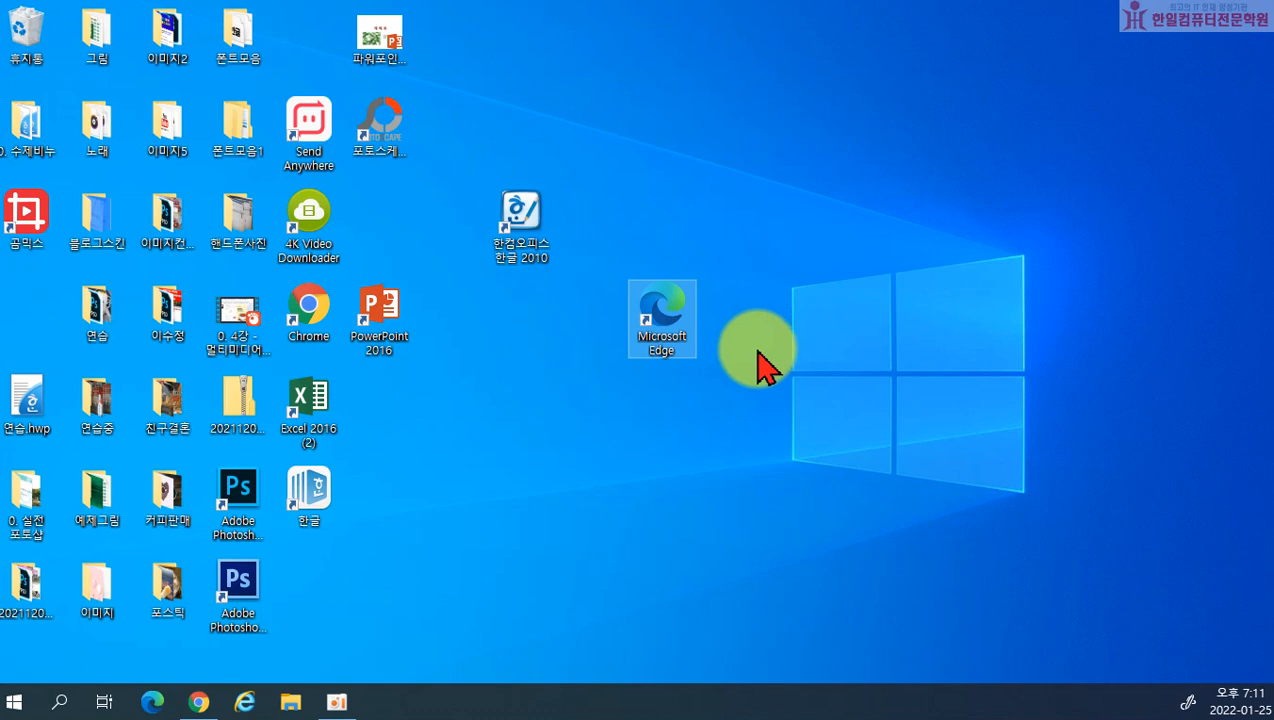
- Open Microsoft Edge and search the web for 네이버
{"action": "double_click", "coordinate": [680, 321]}
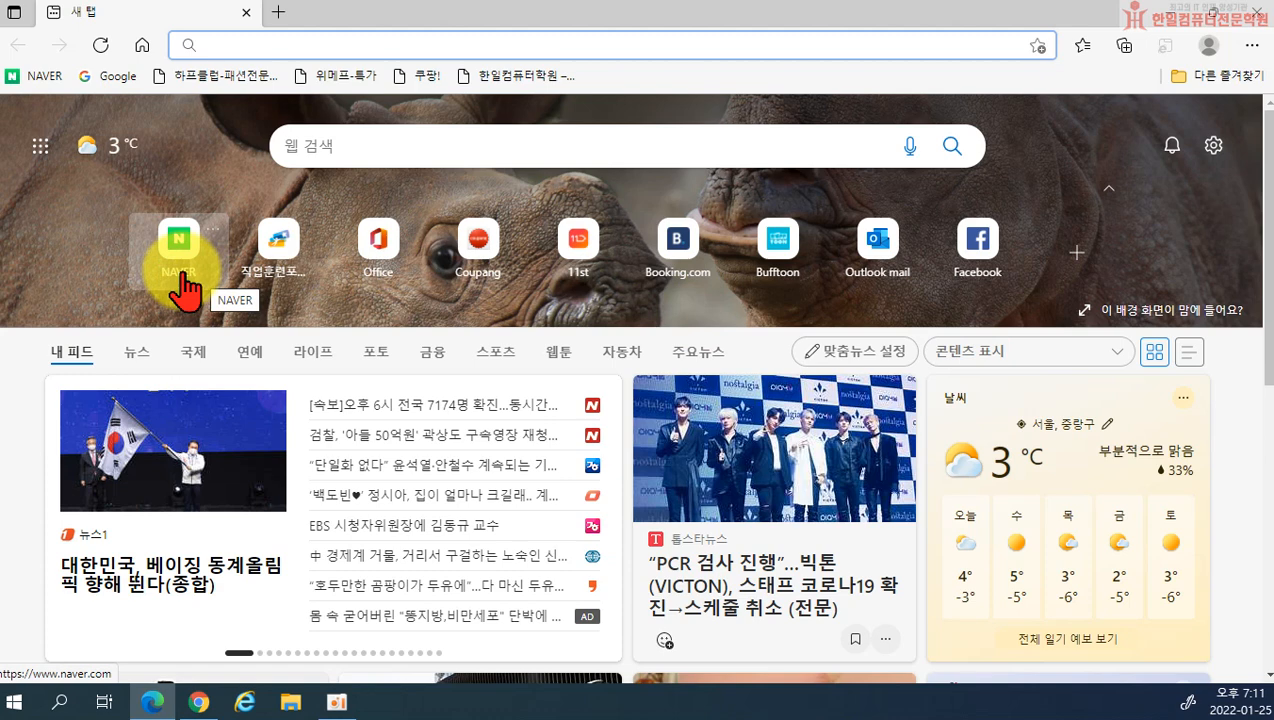
{"action": "left_click", "coordinate": [343, 140]}
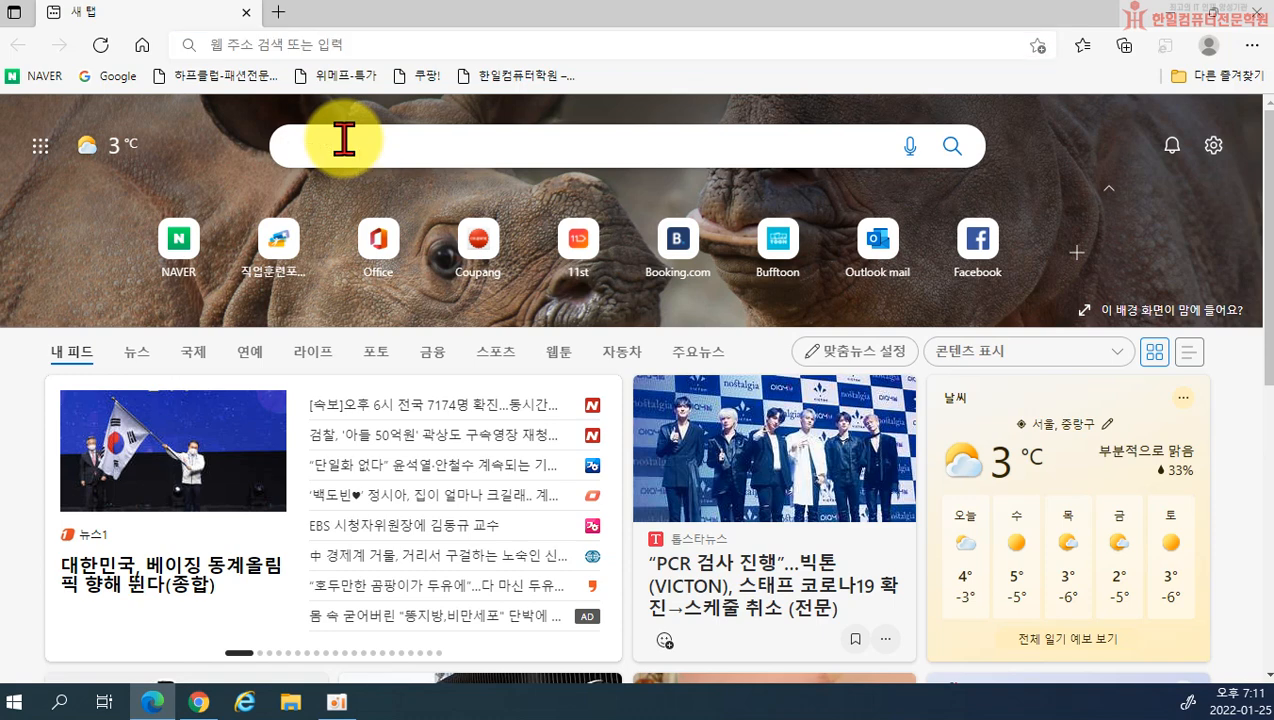
{"action": "type", "text": "s"}
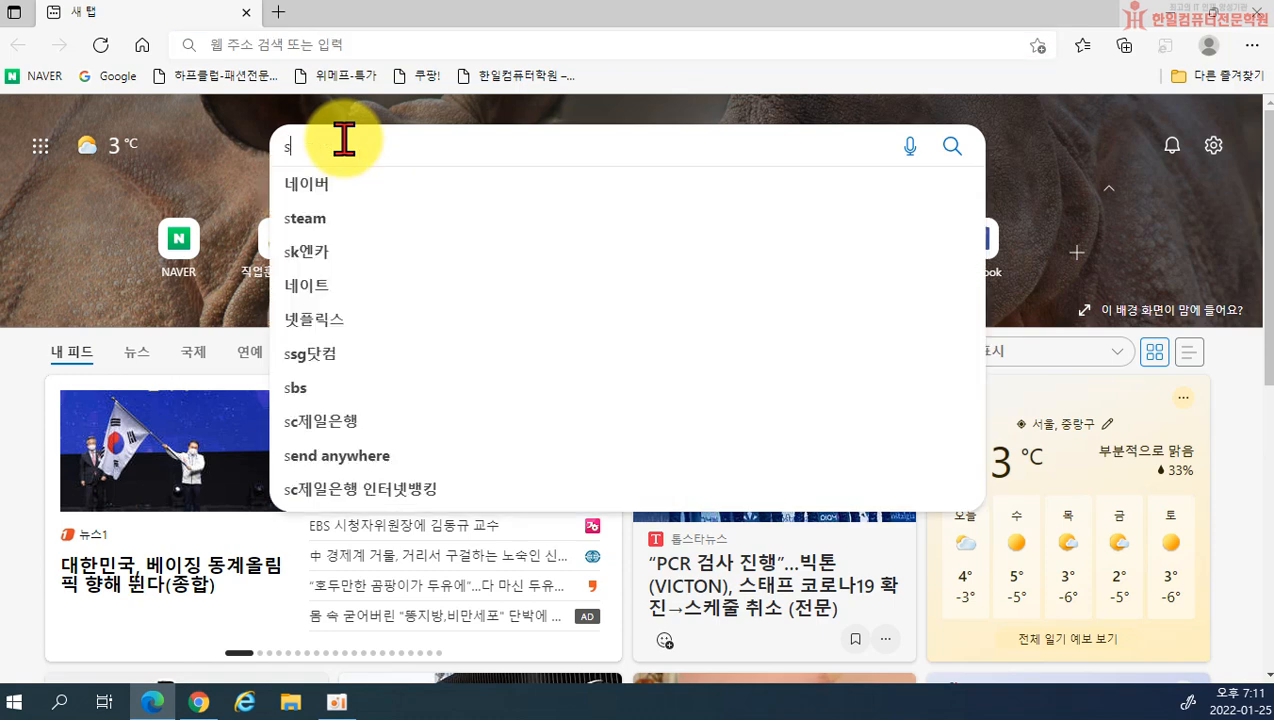
{"action": "key", "text": "BackSpace"}
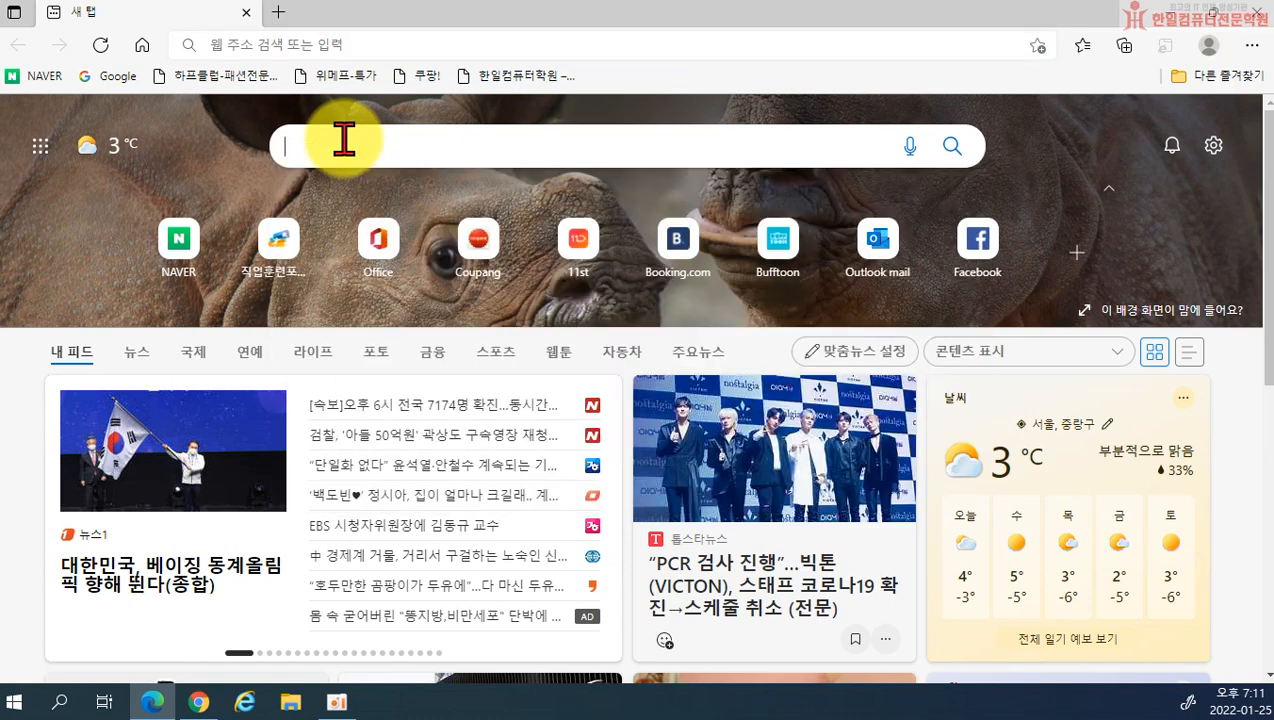
{"action": "type", "text": "ㅔ"}
{"action": "key", "text": "BackSpace"}
{"action": "type", "text": "ㄴㅔㅇㅣ"}
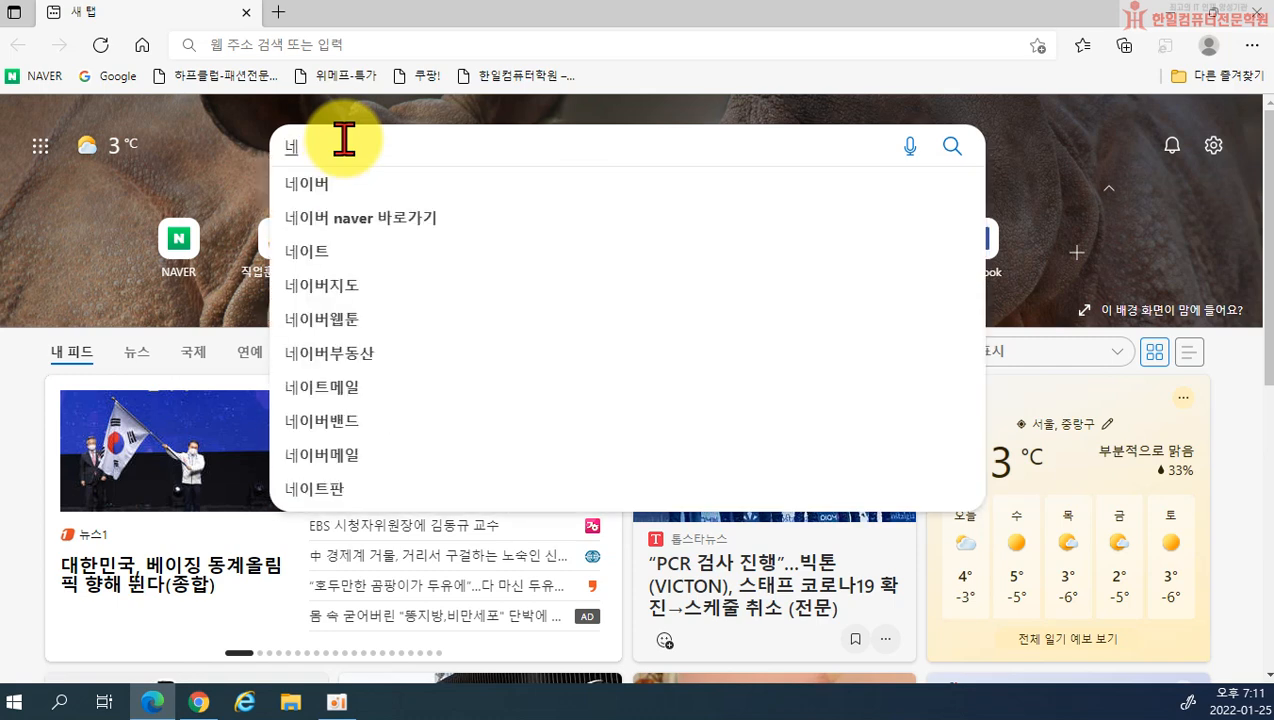
{"action": "type", "text": "ㅂㅓ"}
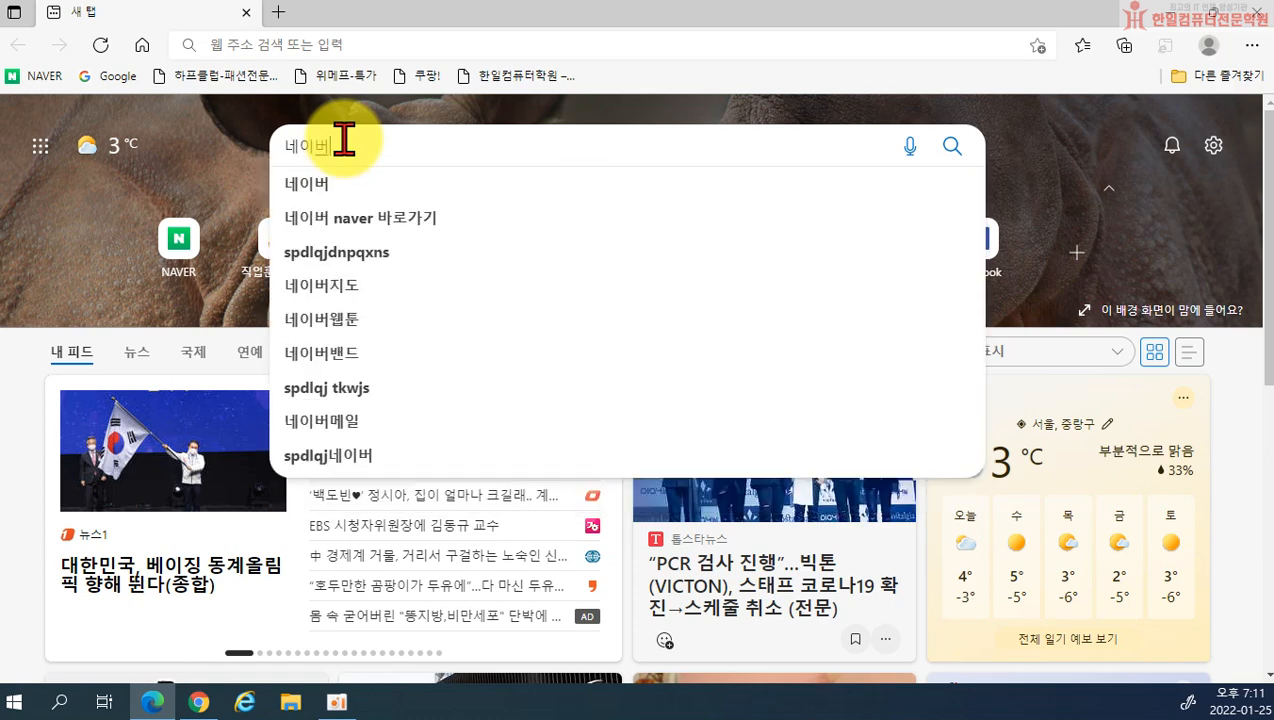
{"action": "key", "text": "Return"}
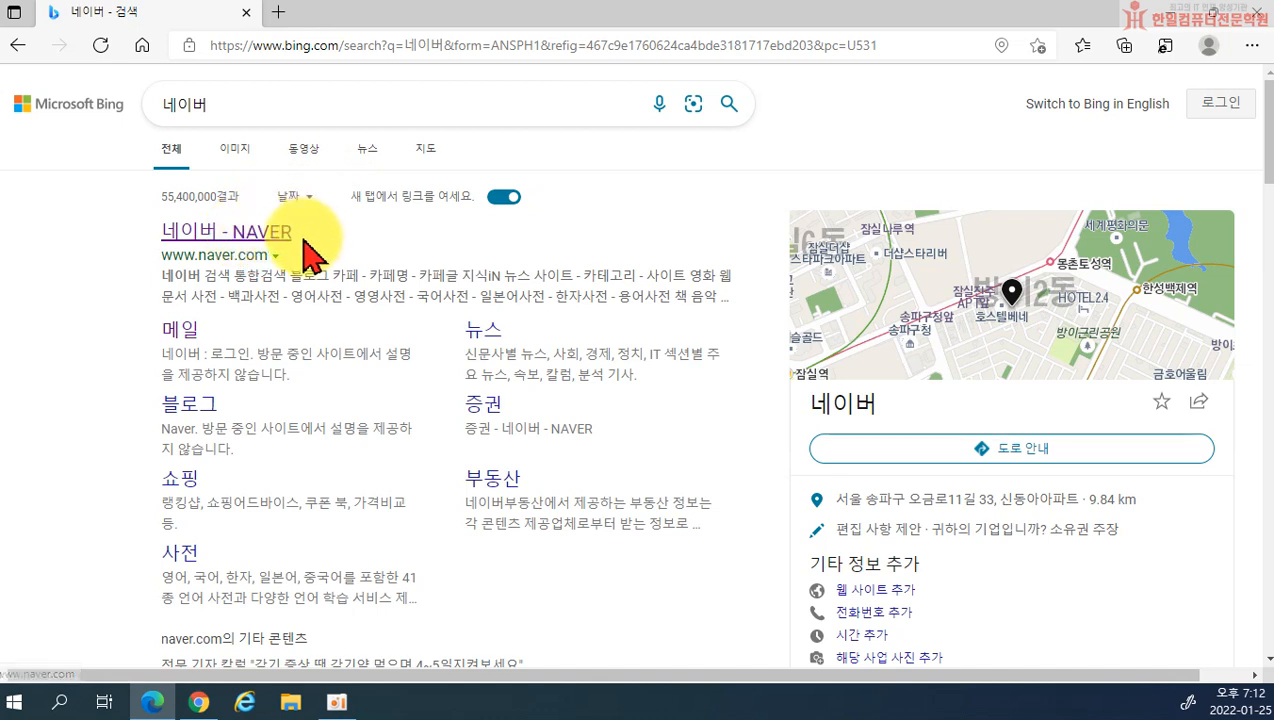
- Open the NAVER site from the search results and search it for 영진닷컴
{"action": "left_click", "coordinate": [243, 234]}
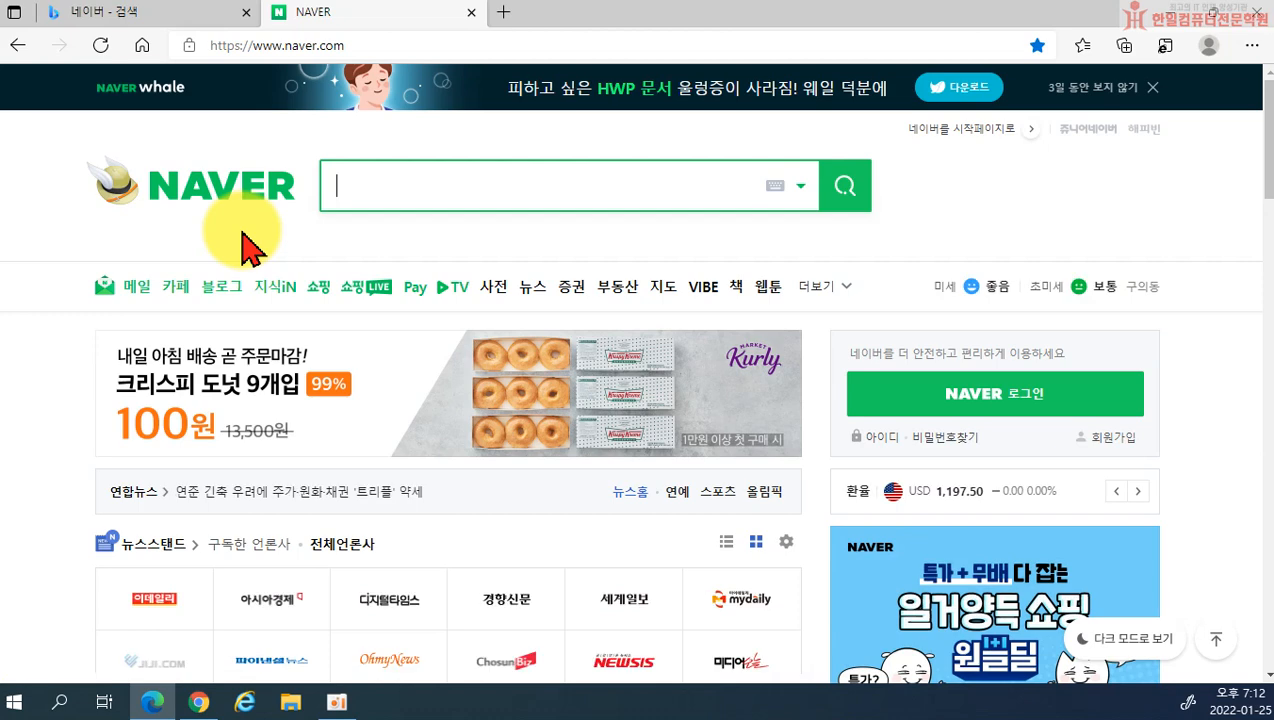
{"action": "type", "text": "영ㅈ"}
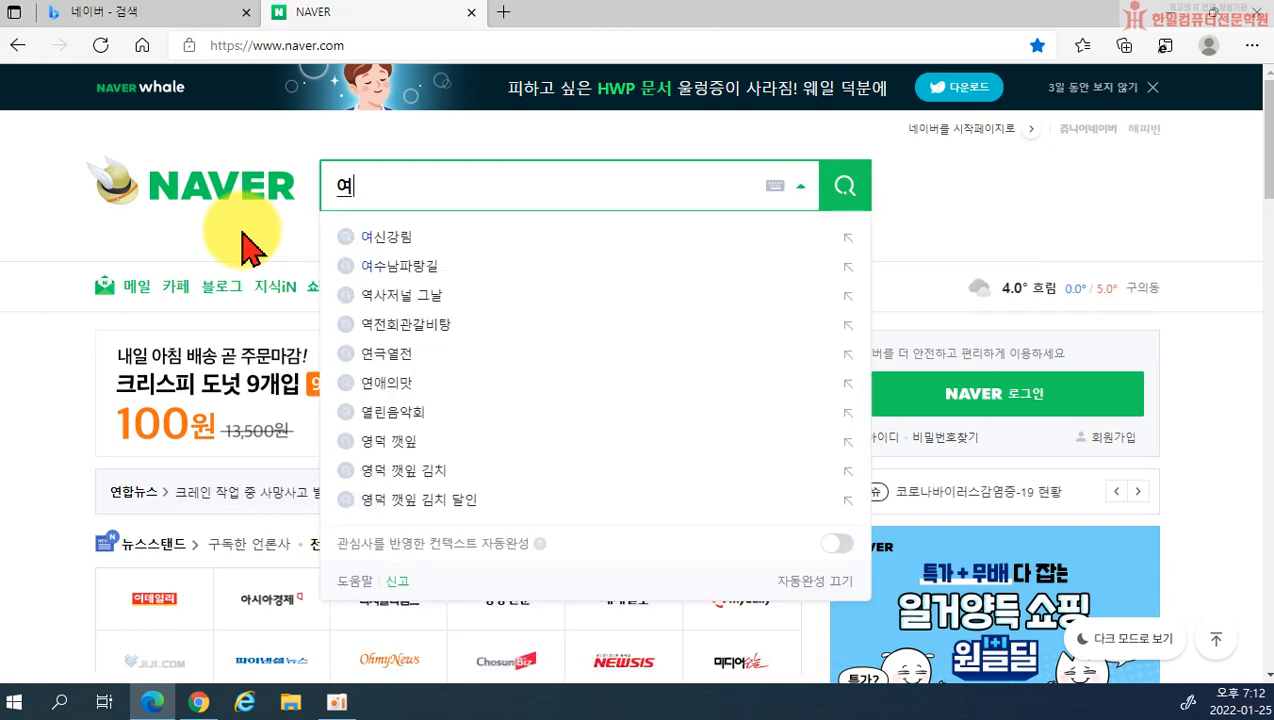
{"action": "type", "text": "진닷"}
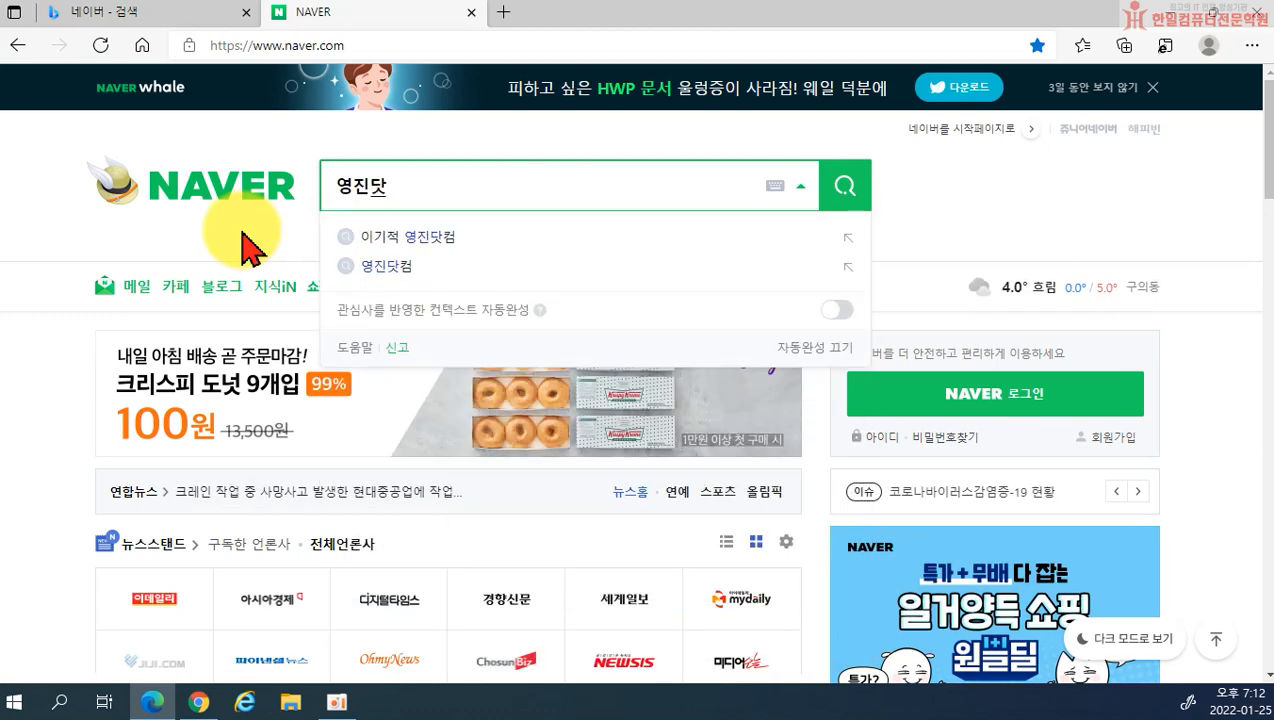
{"action": "type", "text": "ㅋ컴"}
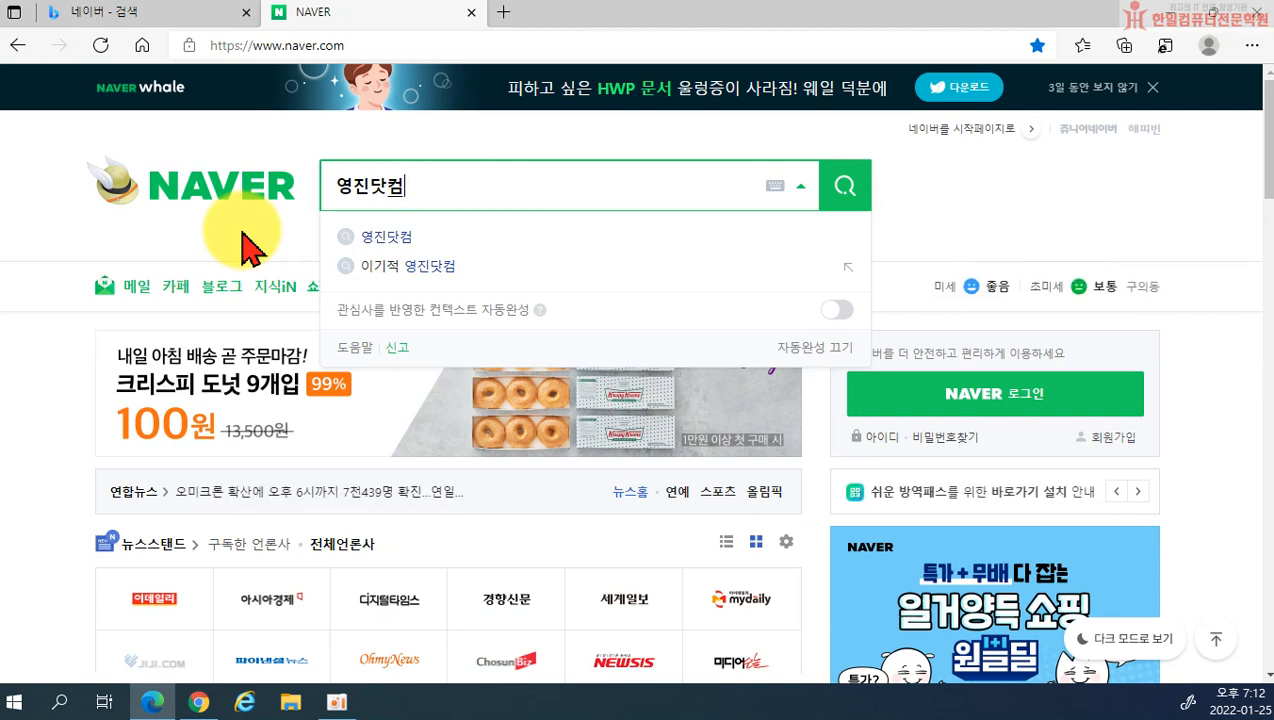
{"action": "key", "text": "Return"}
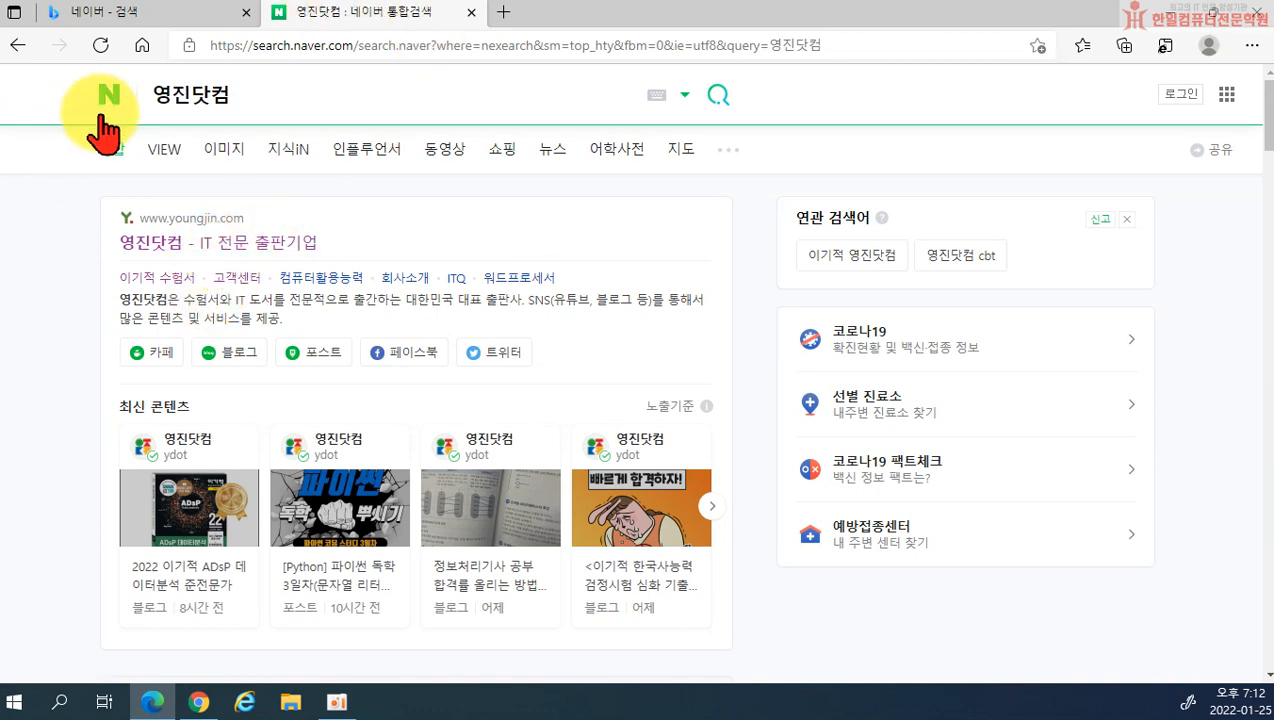
- Open the 영진닷컴 website from the results and go to its 부록 CD 다운로드 page
{"action": "left_click", "coordinate": [158, 248]}
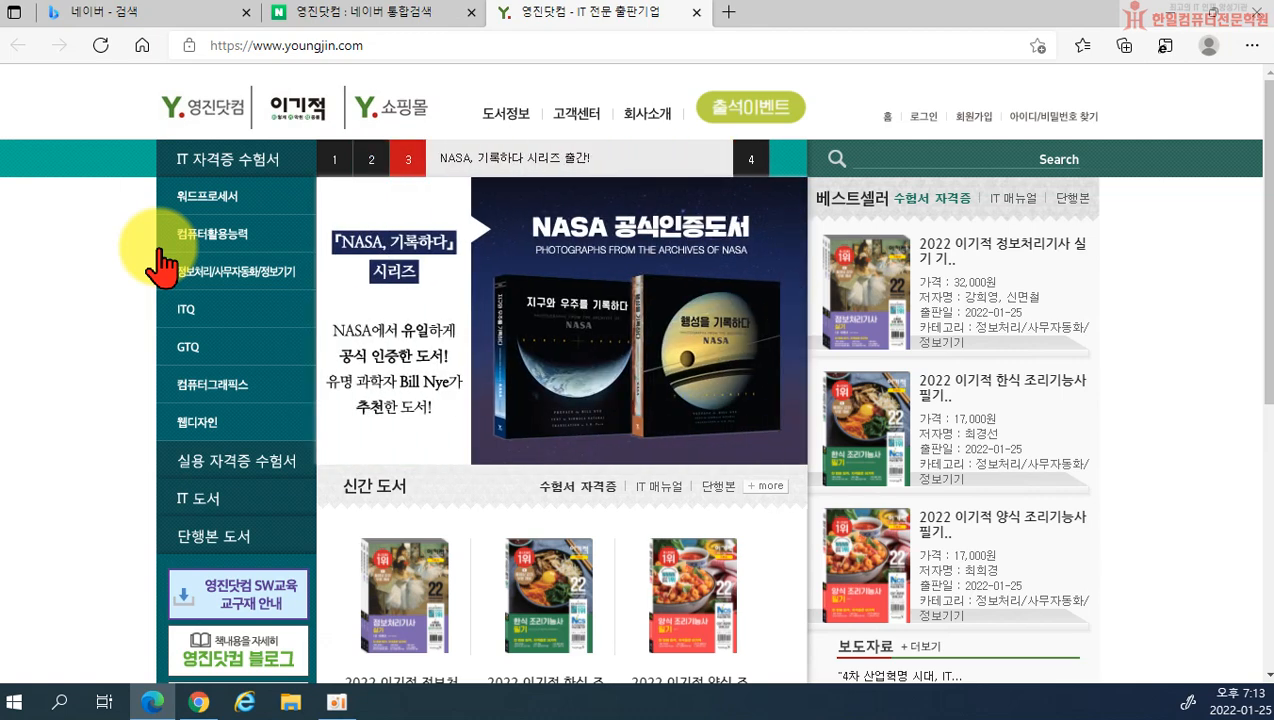
{"action": "scroll", "coordinate": [162, 250], "scroll_direction": "down", "scroll_amount": 5}
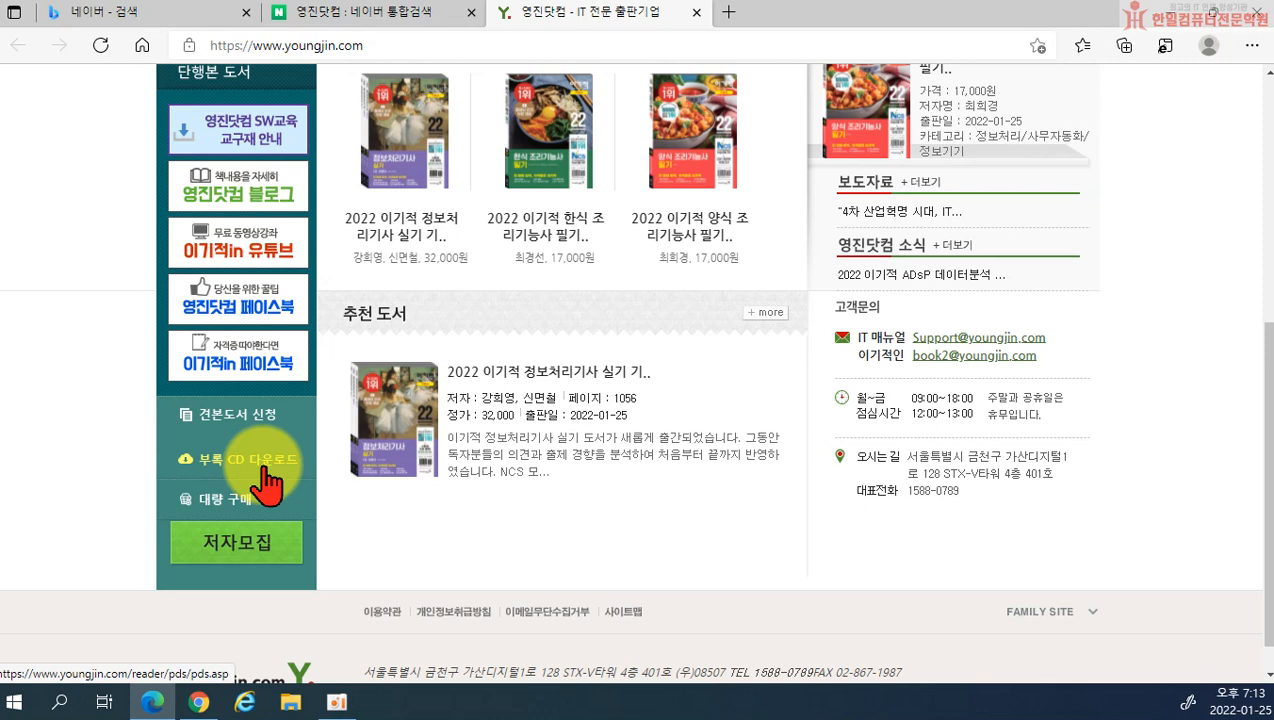
{"action": "left_click", "coordinate": [263, 466]}
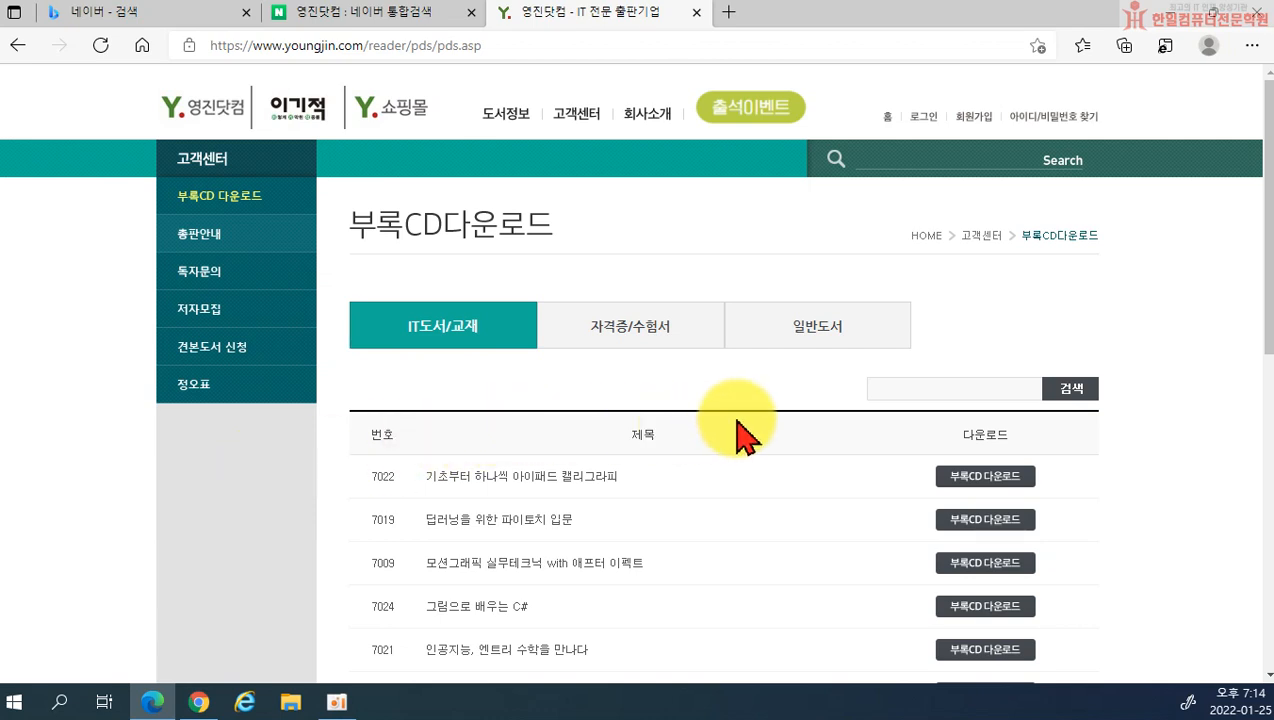
- Search the 부록CD다운로드 book list for 쓱
{"action": "left_click", "coordinate": [910, 390]}
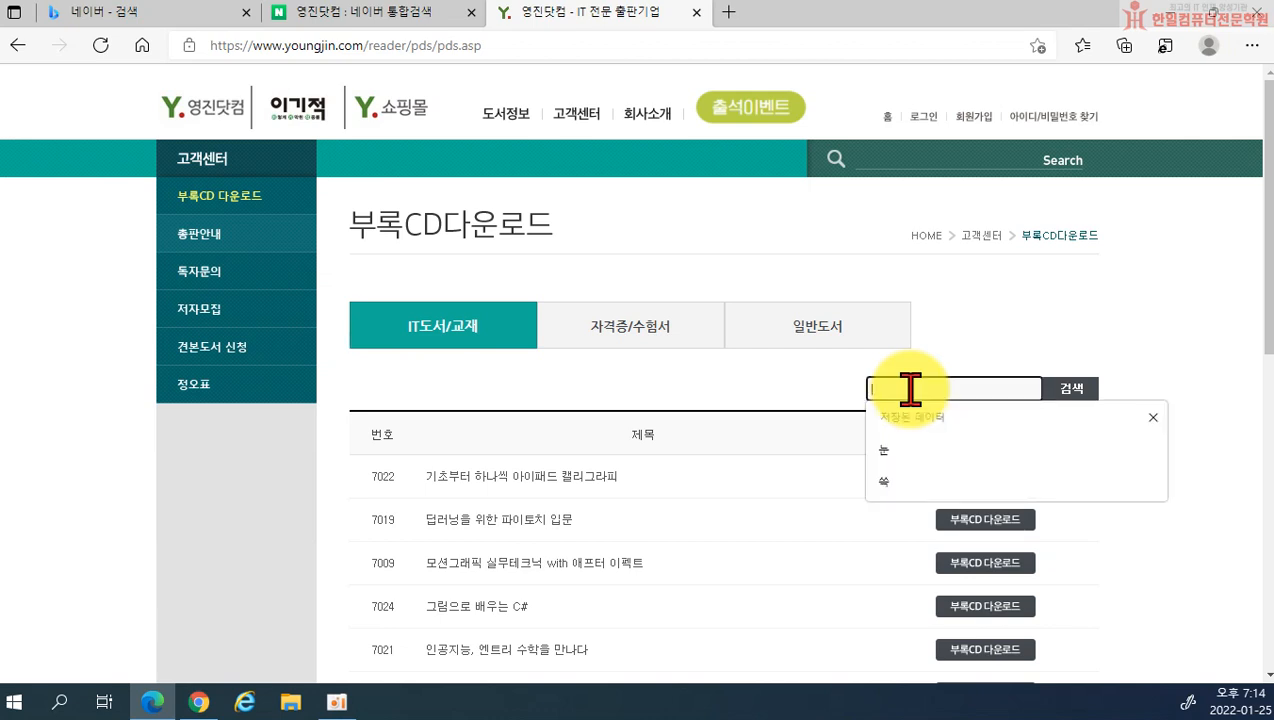
{"action": "type", "text": "쑤"}
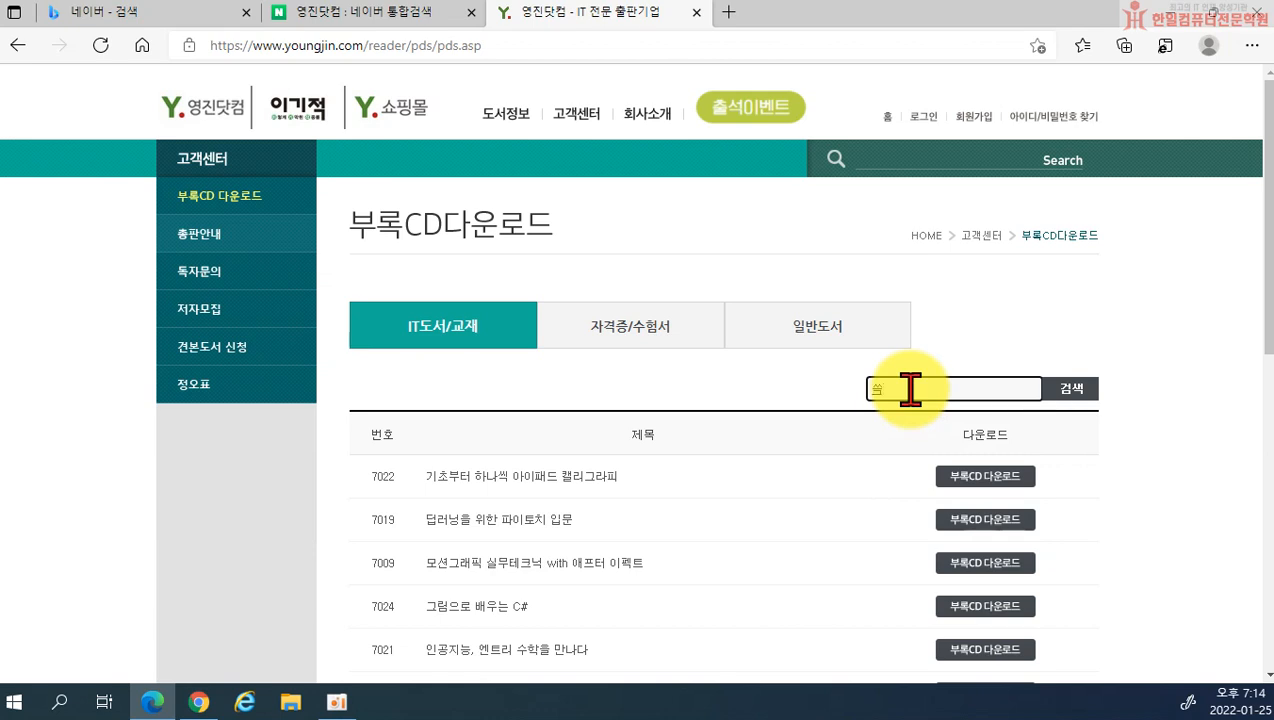
{"action": "key", "text": "Return"}
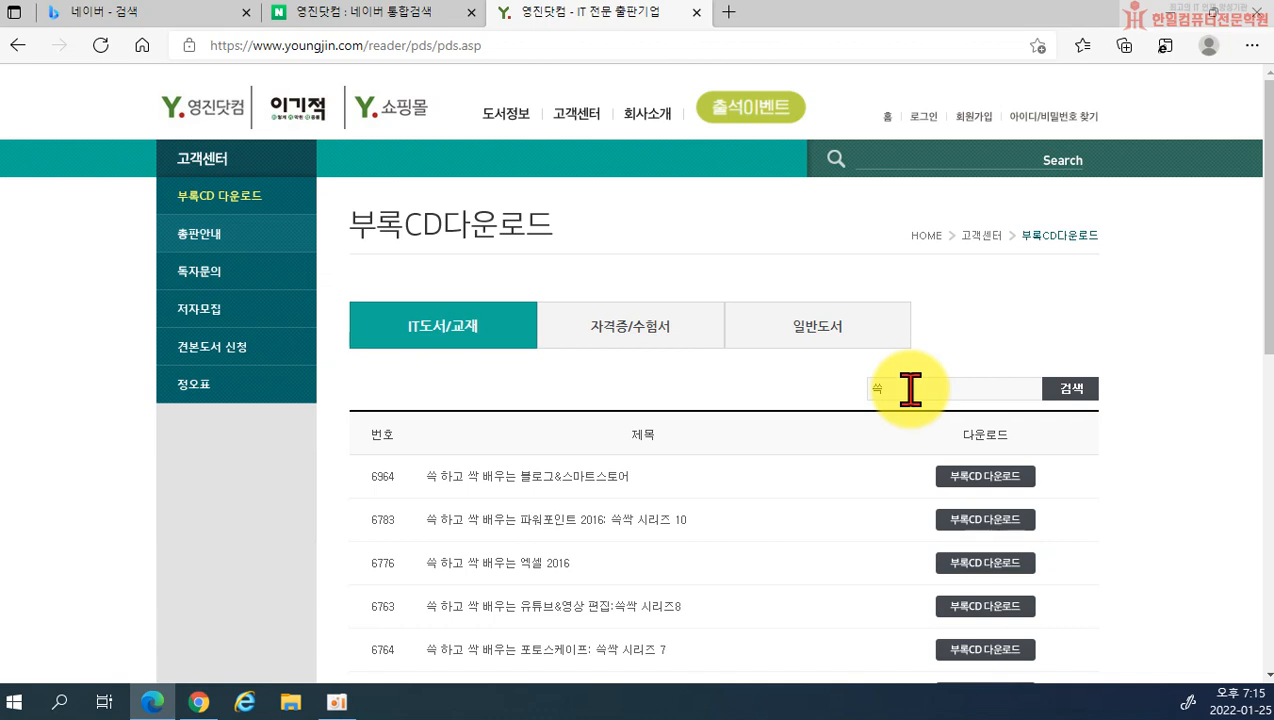
- Download the supplementary file cd1.zip for the book 쓱 하고 싹 배우는 한글 2014
{"action": "scroll", "coordinate": [905, 390], "scroll_direction": "down", "scroll_amount": 1}
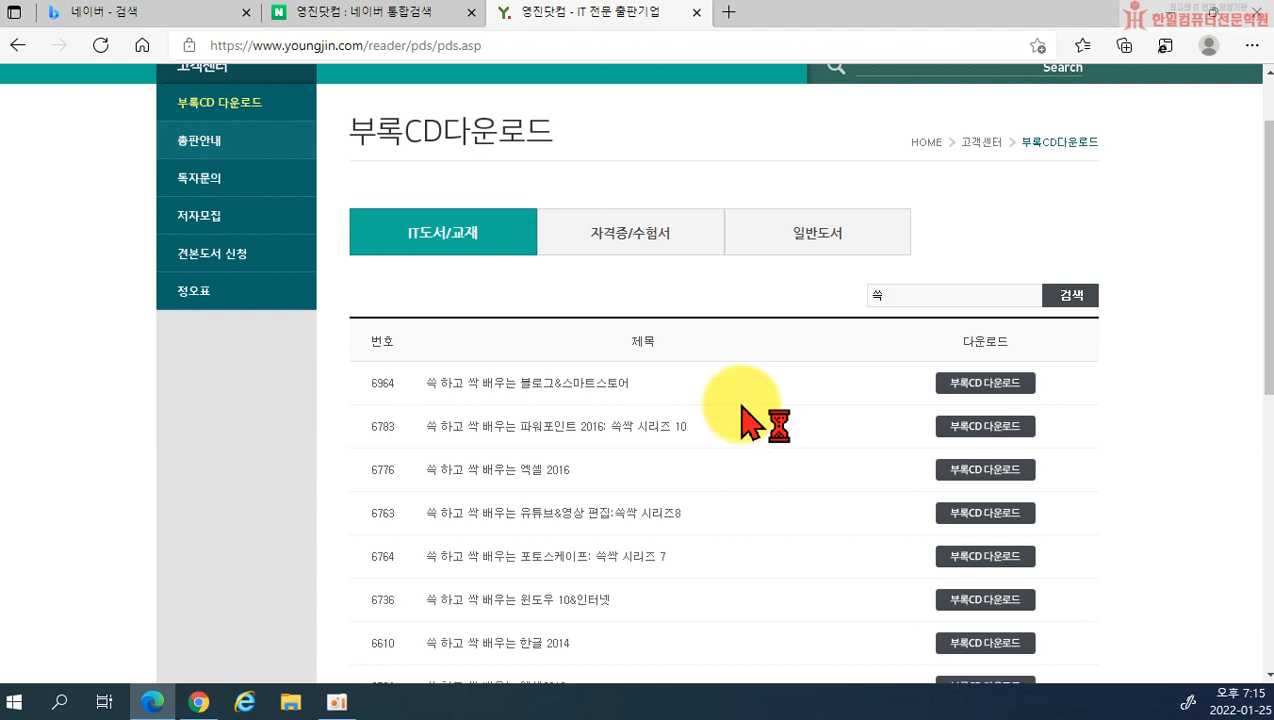
{"action": "scroll", "coordinate": [742, 406], "scroll_direction": "down", "scroll_amount": 2}
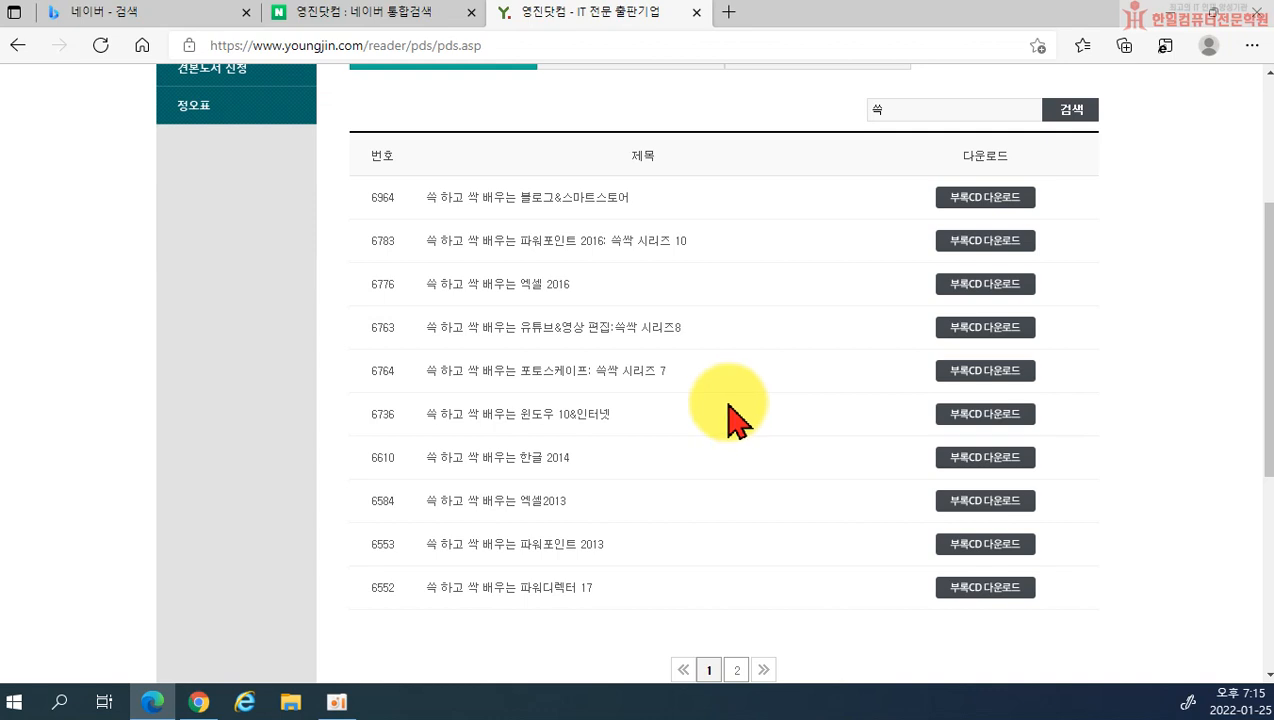
{"action": "left_click", "coordinate": [949, 463]}
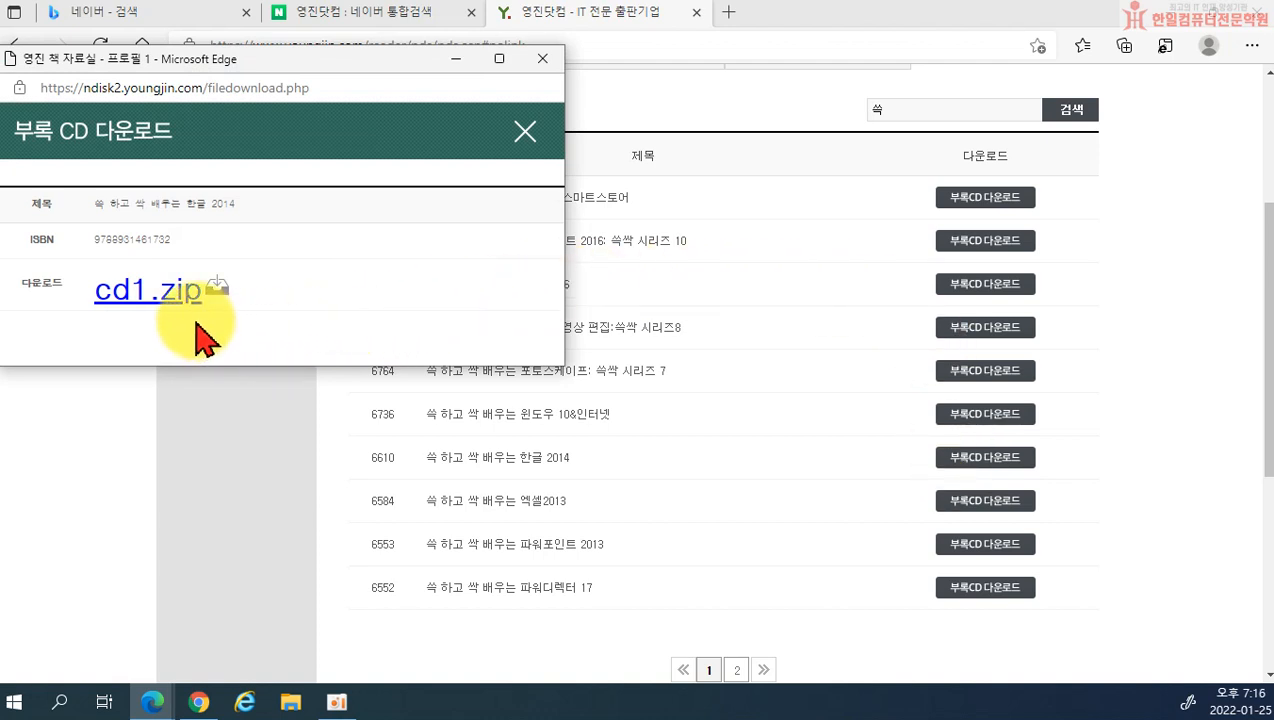
{"action": "left_click", "coordinate": [131, 293]}
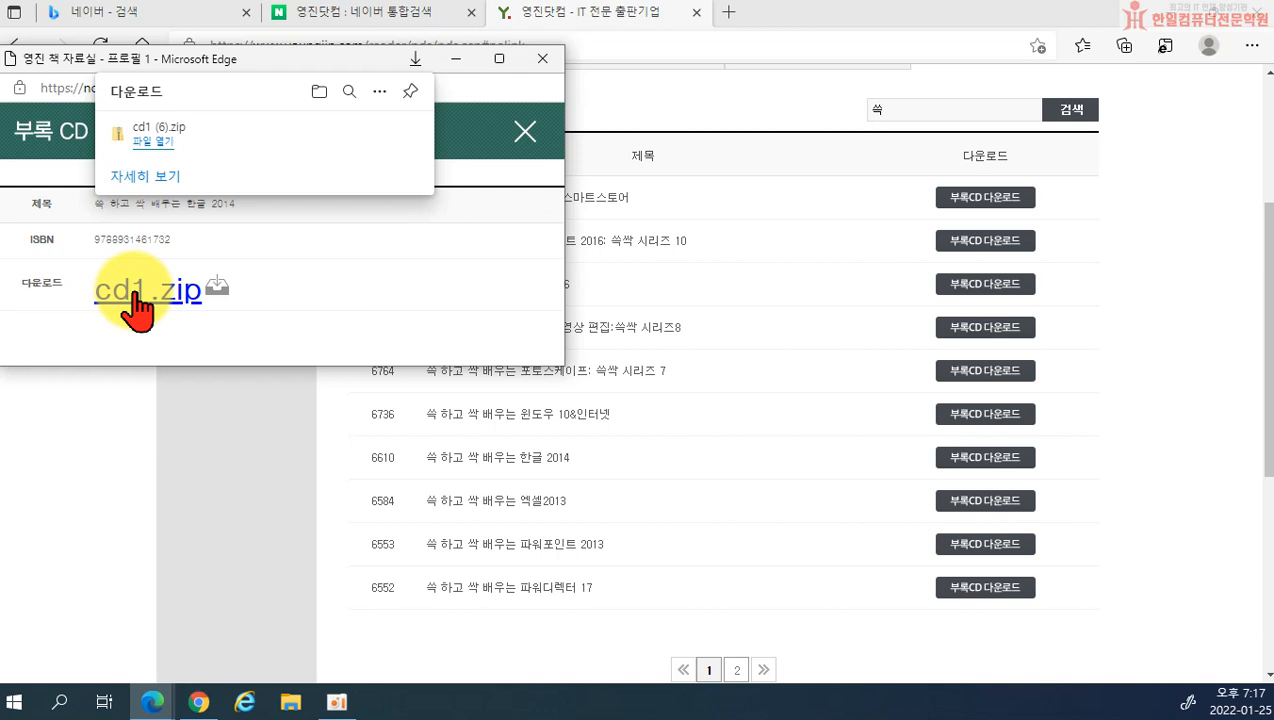
- Open the downloaded zip file, extract it to the suggested Downloads location and look through the extracted lesson folders
{"action": "left_click", "coordinate": [161, 140]}
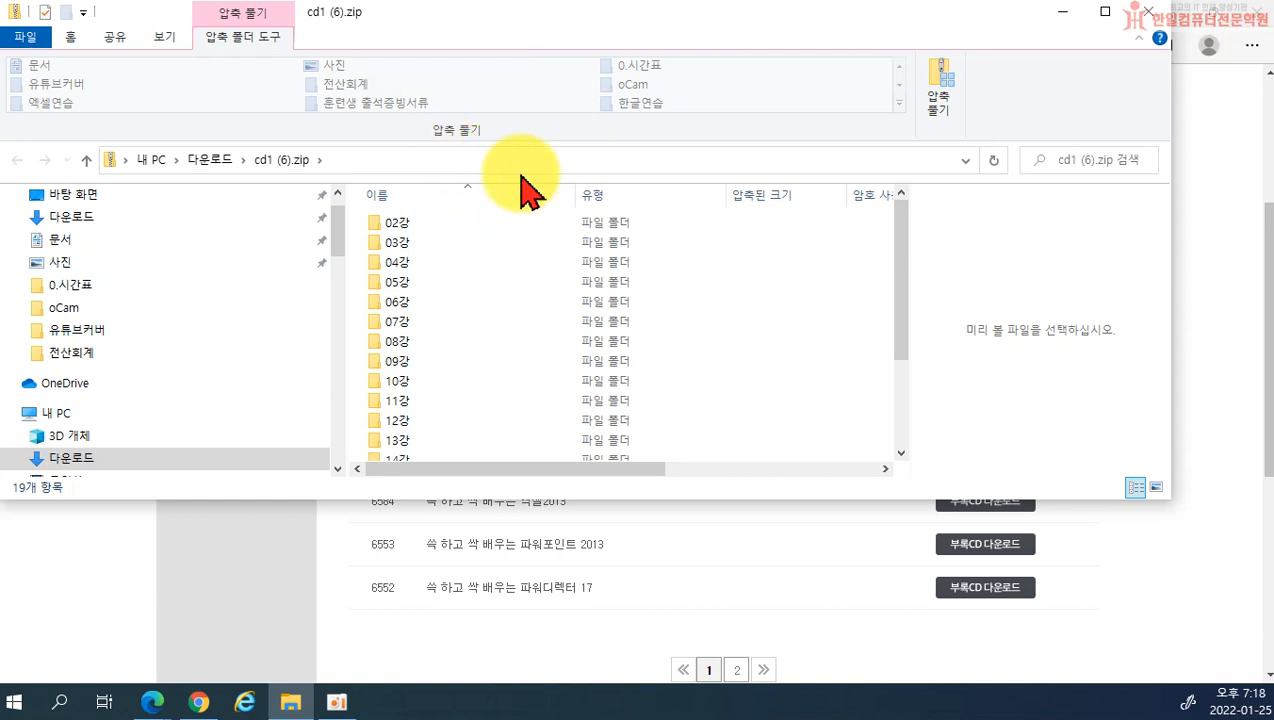
{"action": "left_click", "coordinate": [944, 100]}
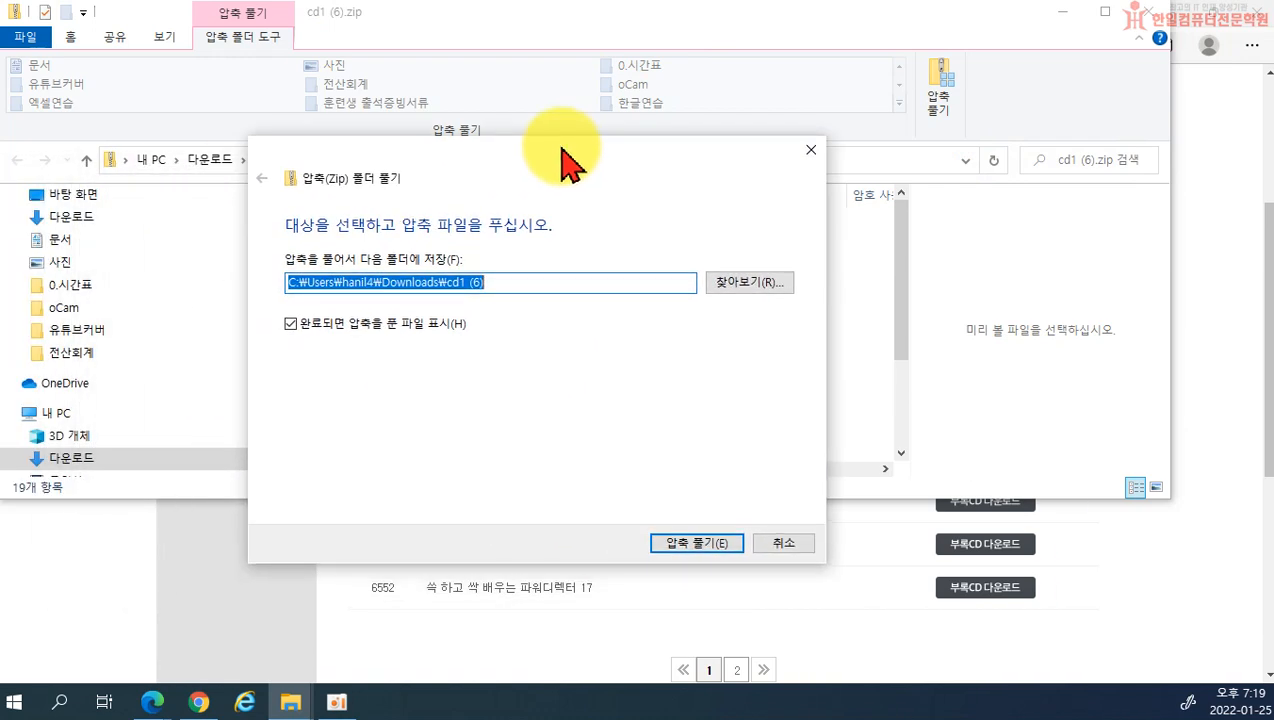
{"action": "left_click", "coordinate": [675, 546]}
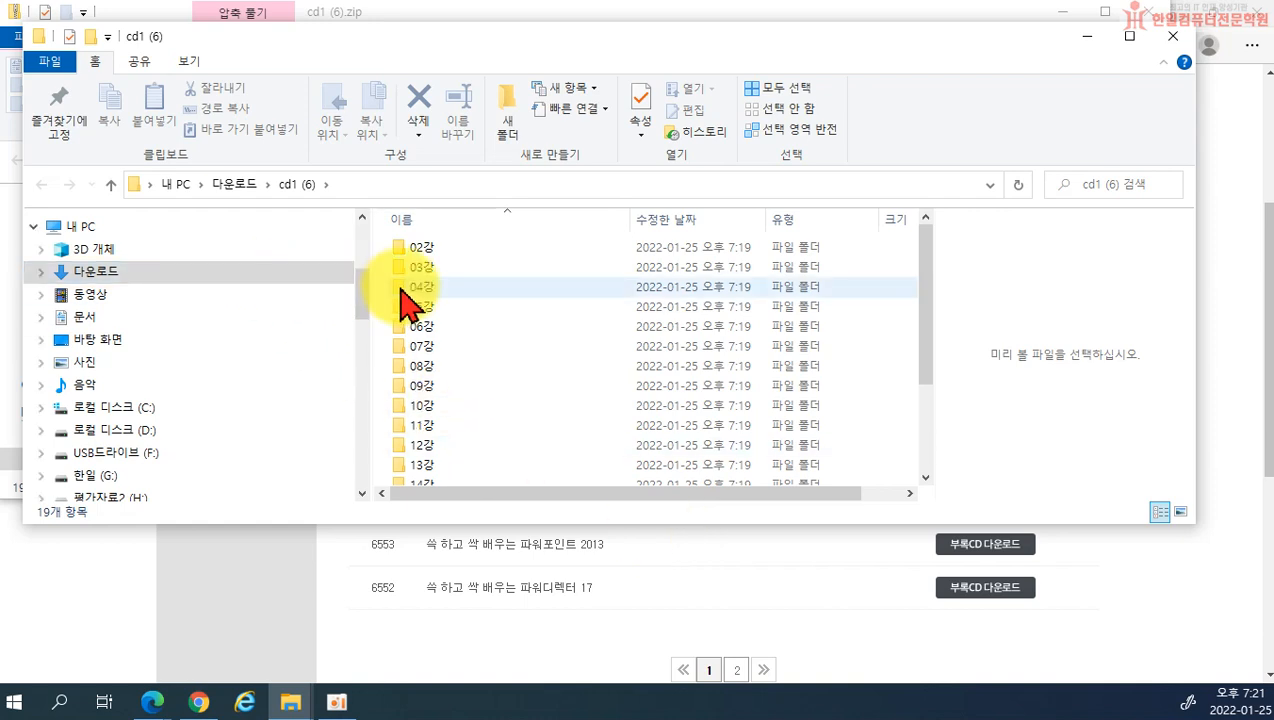
{"action": "scroll", "coordinate": [440, 310], "scroll_direction": "down", "scroll_amount": 2}
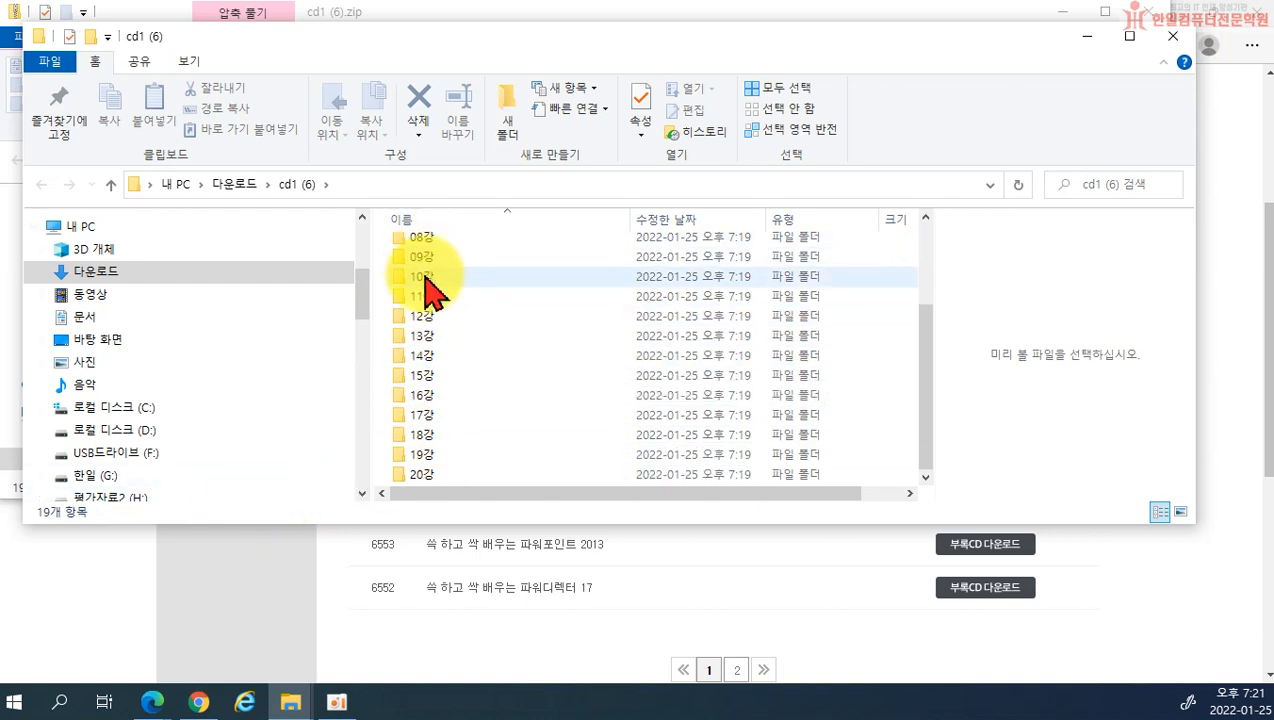
{"action": "scroll", "coordinate": [445, 320], "scroll_direction": "up", "scroll_amount": 2}
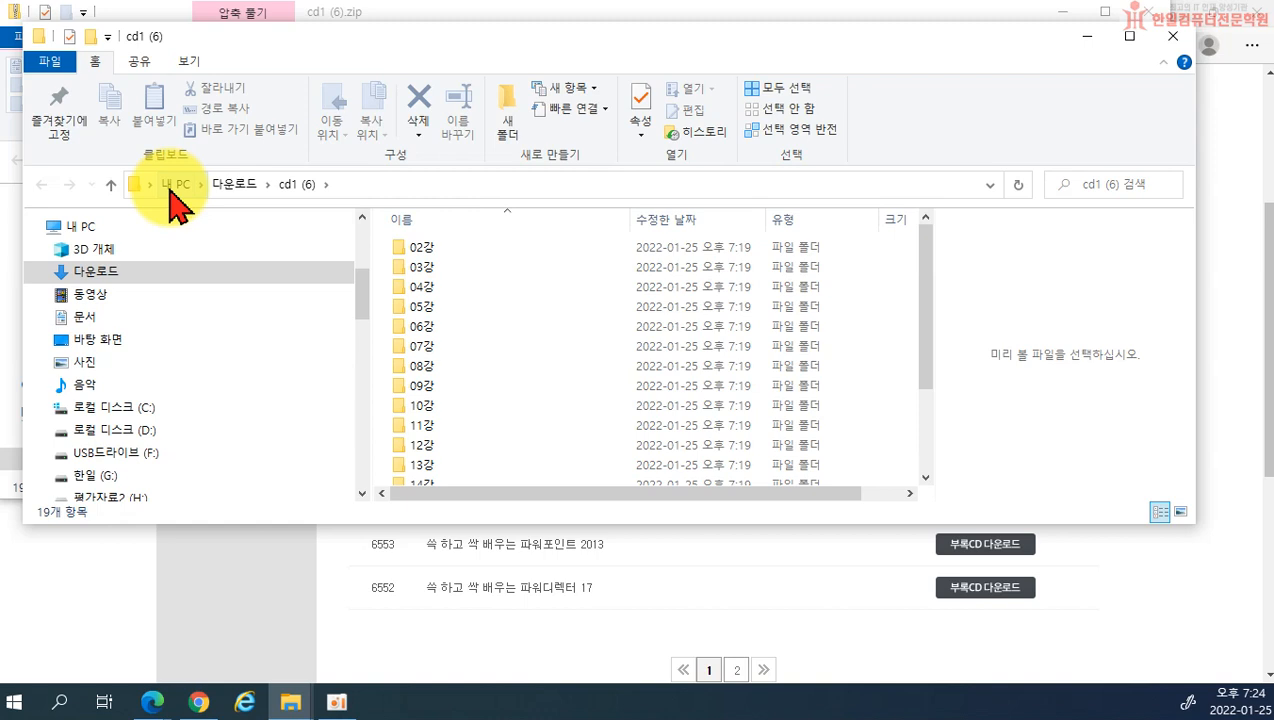
- Go back to the 다운로드 folder and rename the extracted cd1 (6) folder to 쓱싹 한글2014
{"action": "left_click", "coordinate": [240, 188]}
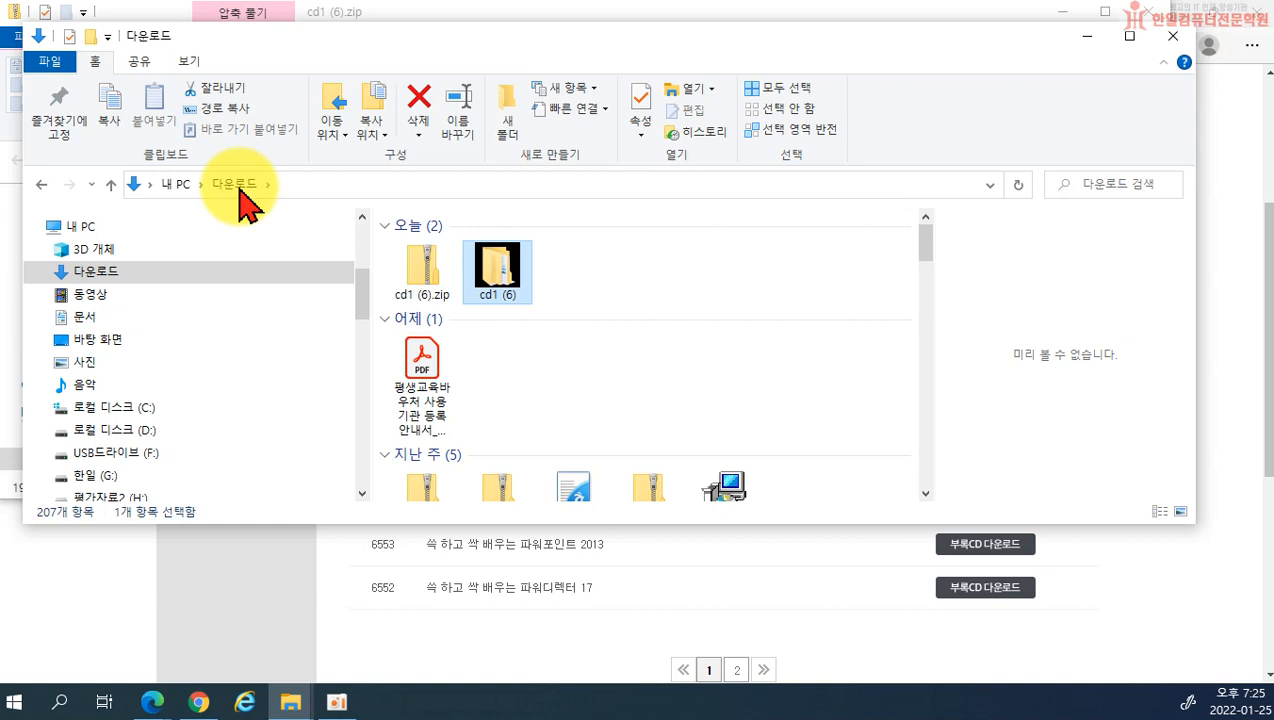
{"action": "right_click", "coordinate": [500, 268]}
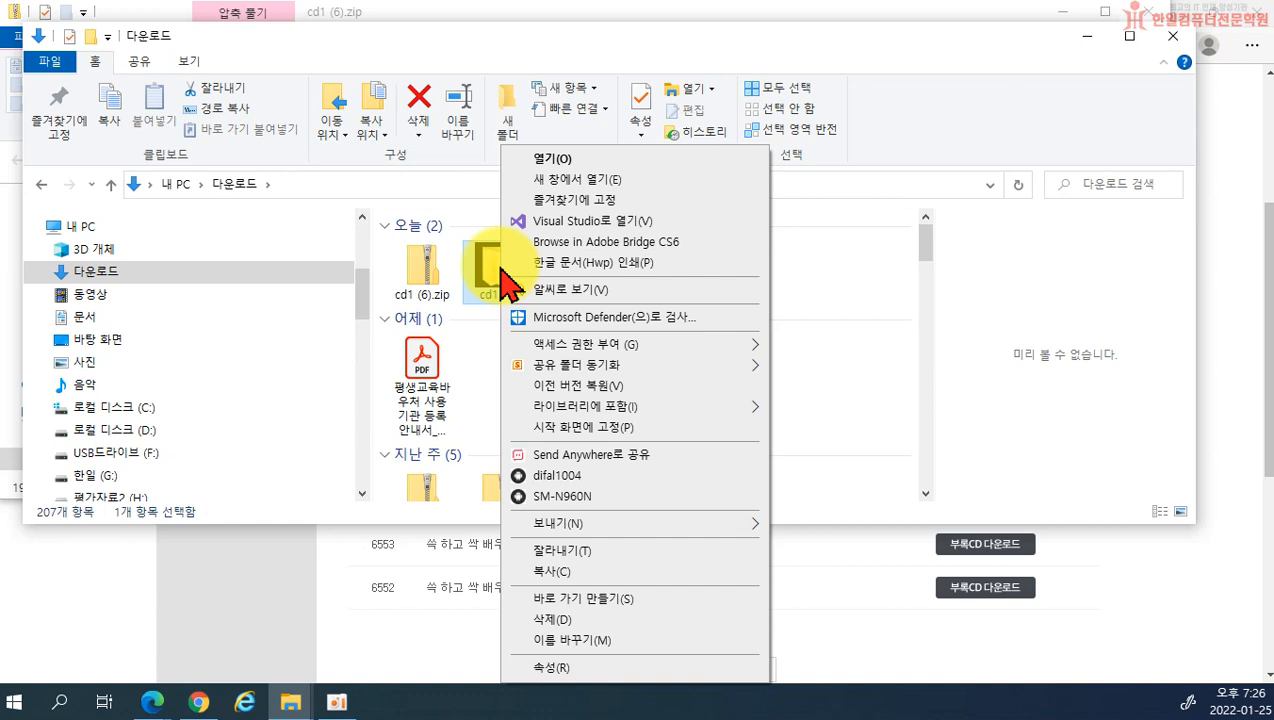
{"action": "left_click", "coordinate": [568, 641]}
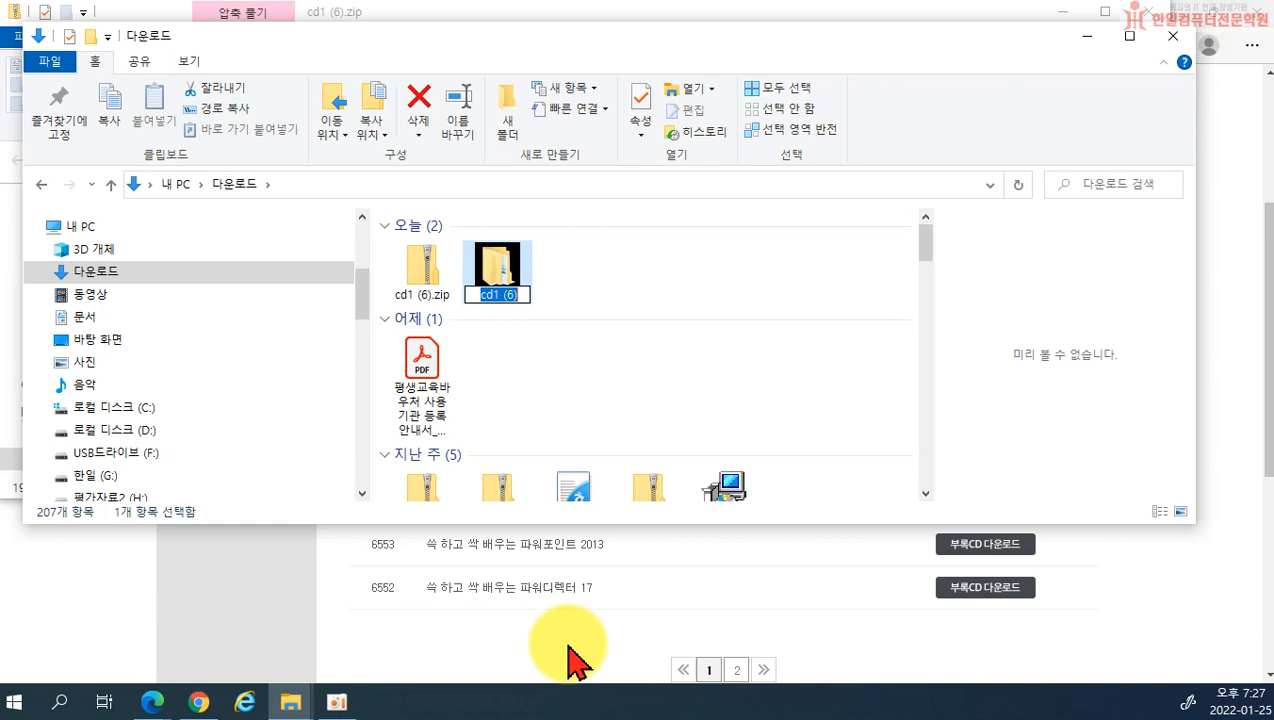
{"action": "type", "text": "쏙ㅆ"}
{"action": "type", "text": "ㅏㄱ"}
{"action": "type", "text": " 한글2"}
{"action": "type", "text": "01"}
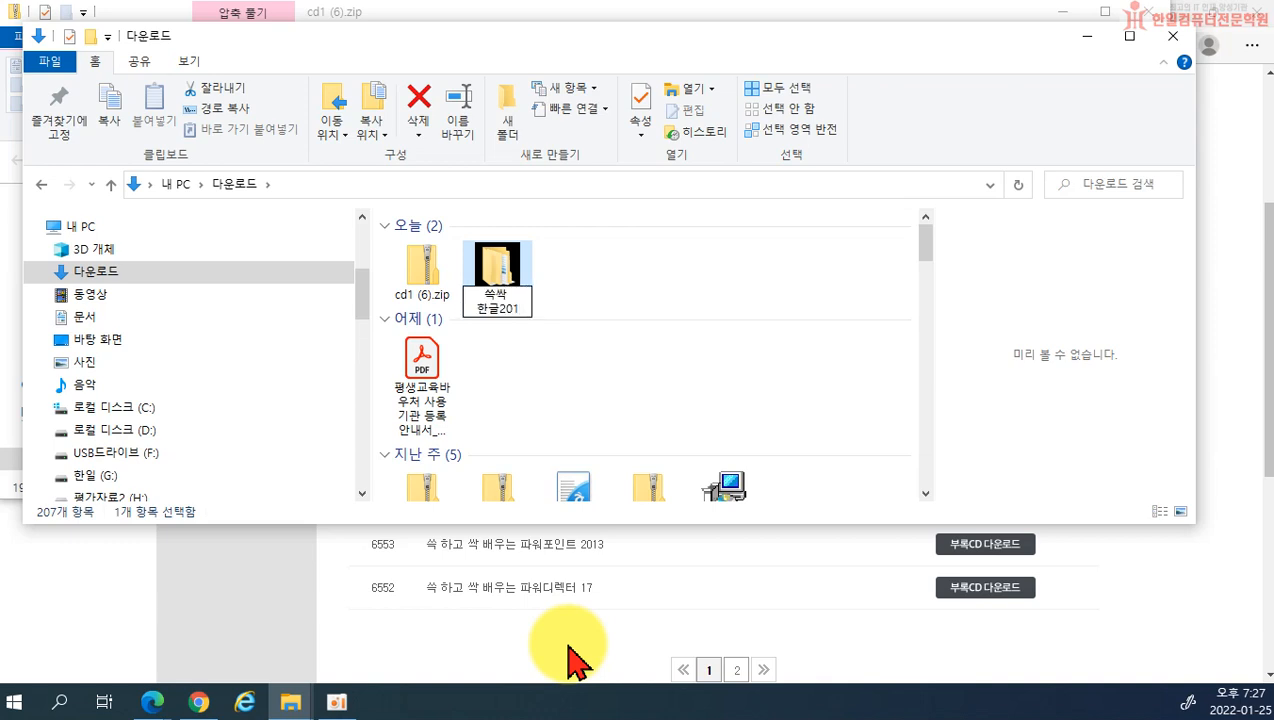
{"action": "type", "text": "4"}
{"action": "key", "text": "Return"}
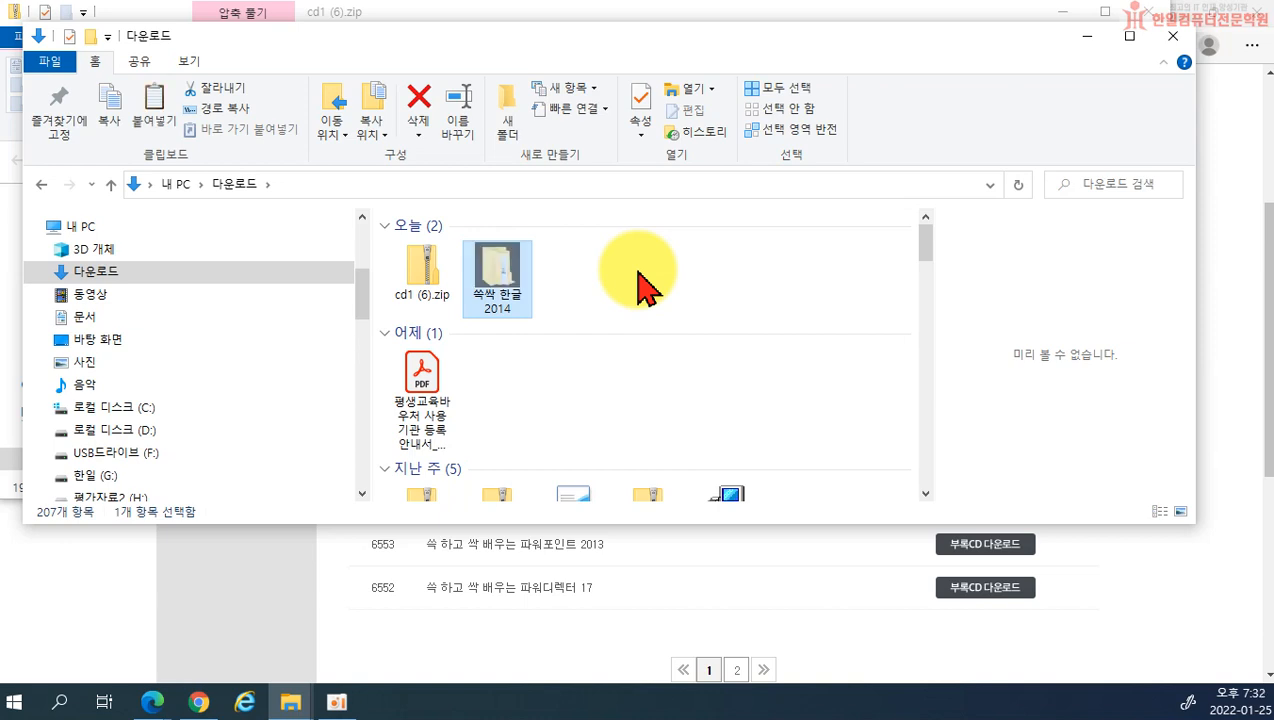
- Move the cut 쓱싹 한글2014 folder into the 한글 practice folder bearing the owner's name inside 문서
{"action": "left_click", "coordinate": [82, 320]}
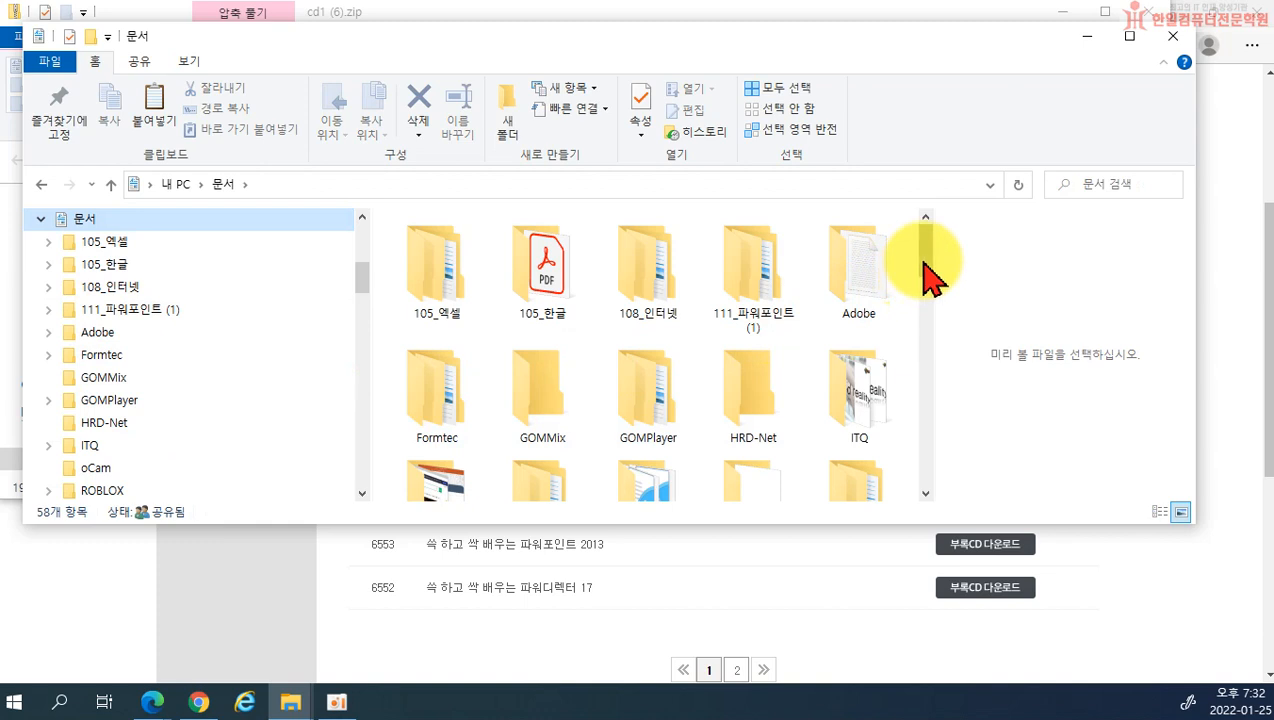
{"action": "scroll", "coordinate": [913, 278], "scroll_direction": "down", "scroll_amount": 5}
{"action": "scroll", "coordinate": [914, 340], "scroll_direction": "down", "scroll_amount": 6}
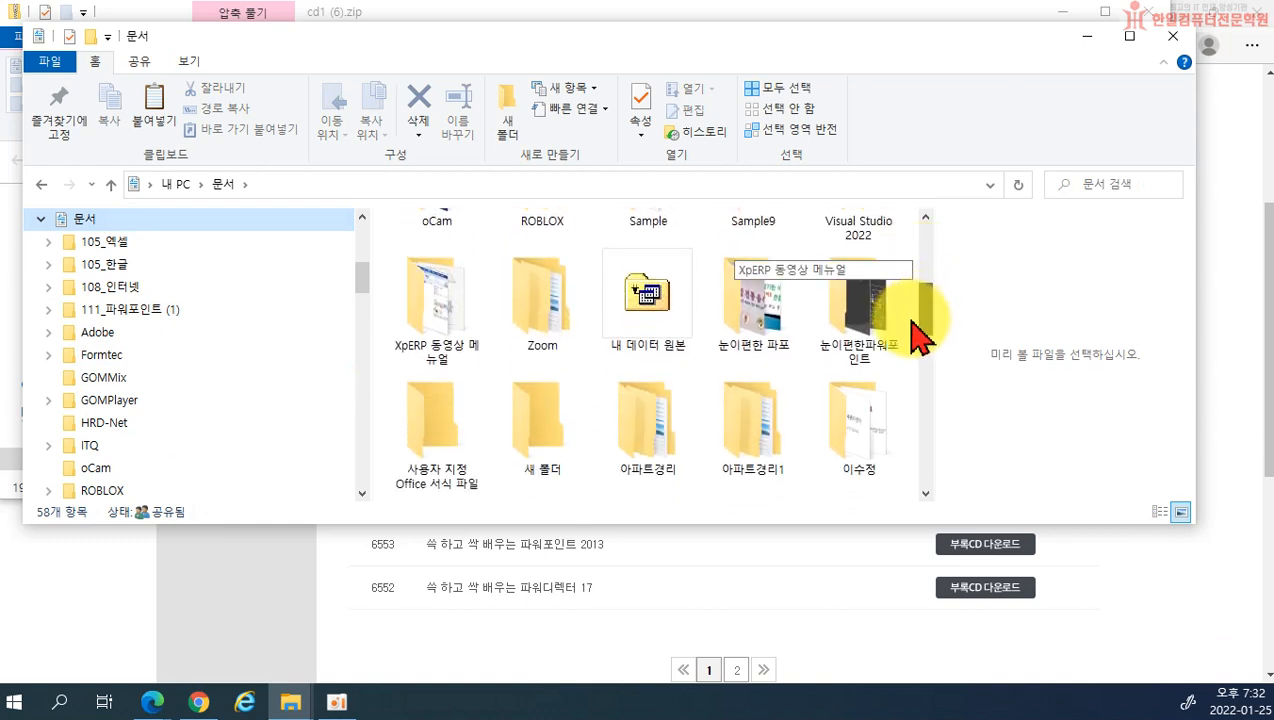
{"action": "scroll", "coordinate": [913, 365], "scroll_direction": "down", "scroll_amount": 4}
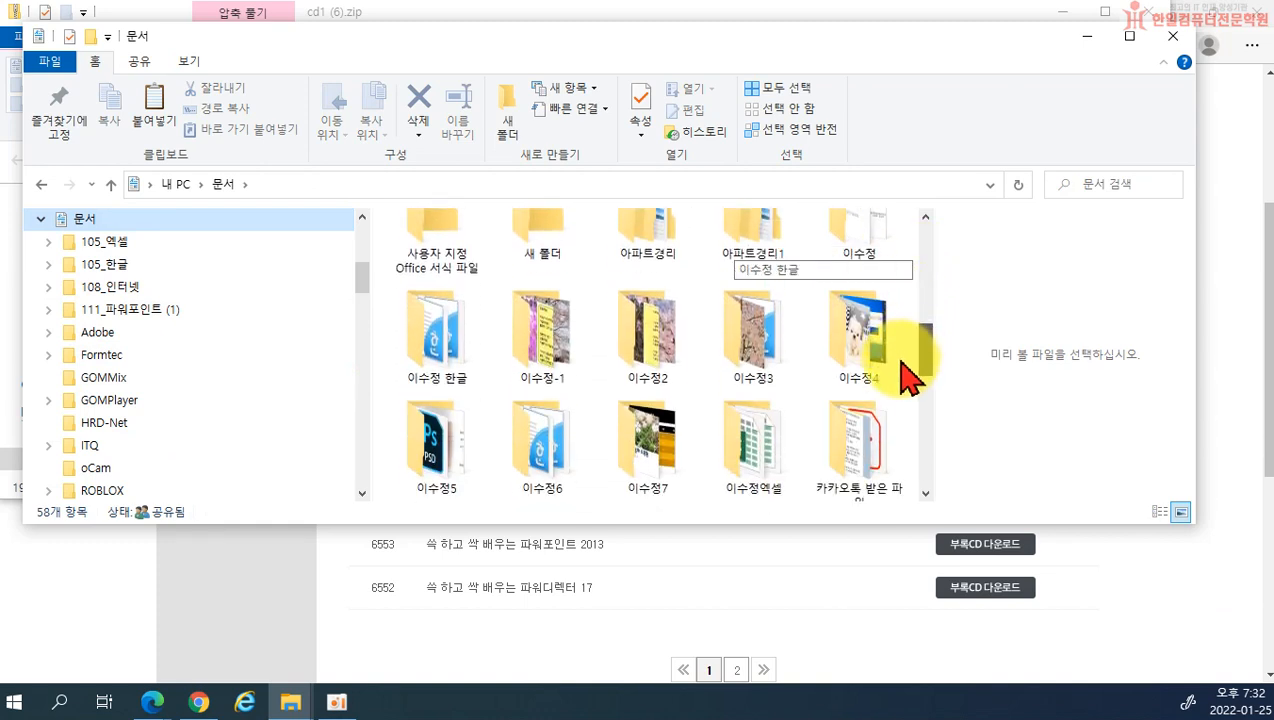
{"action": "scroll", "coordinate": [905, 400], "scroll_direction": "down", "scroll_amount": 1}
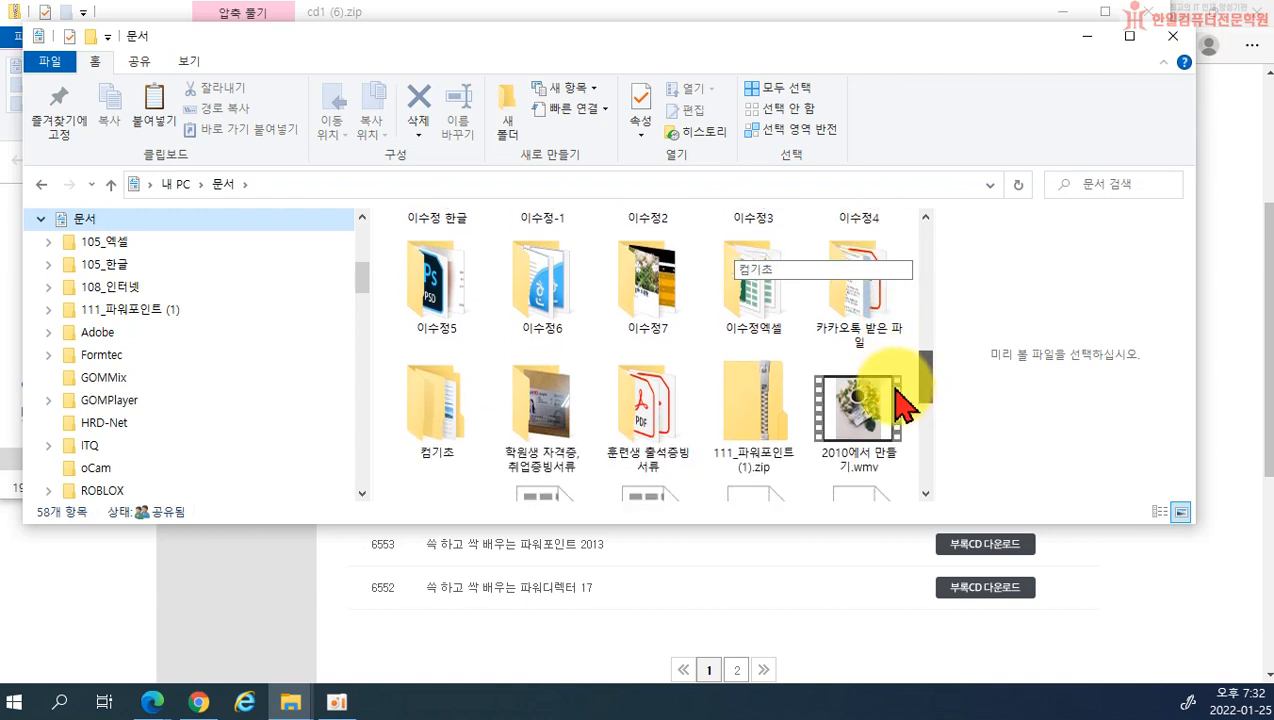
{"action": "scroll", "coordinate": [905, 400], "scroll_direction": "up", "scroll_amount": 5}
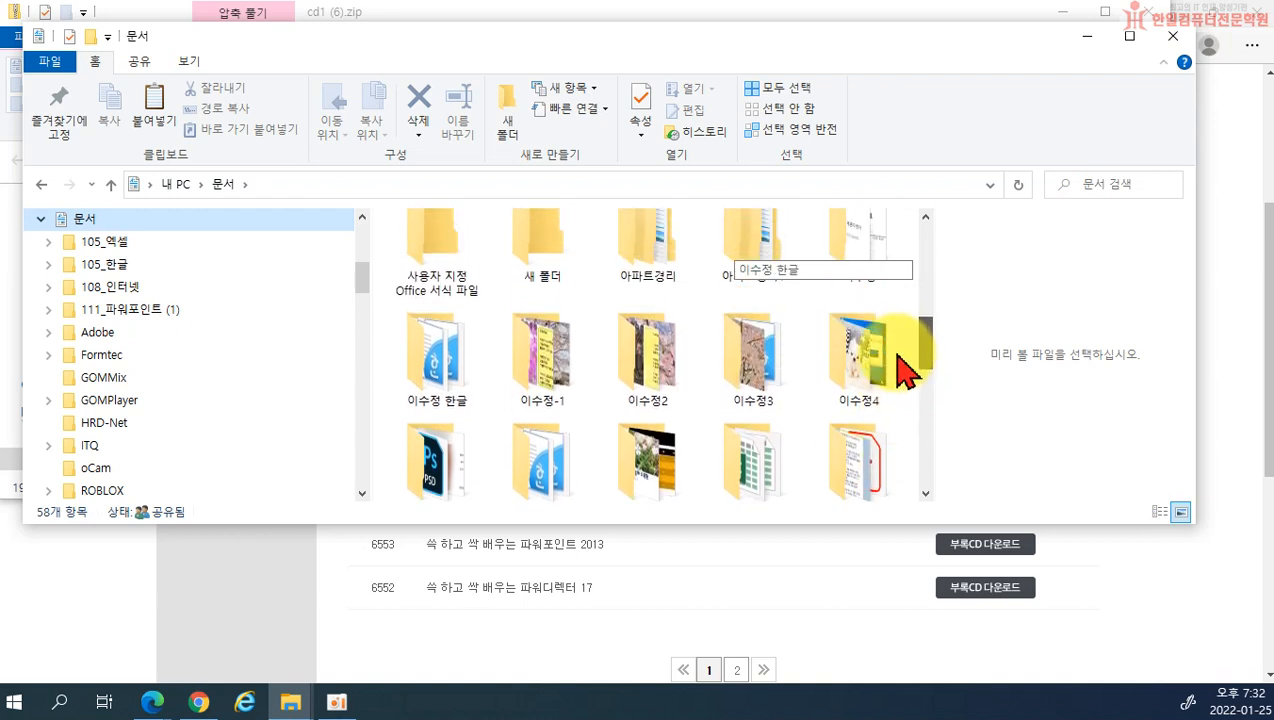
{"action": "double_click", "coordinate": [427, 364]}
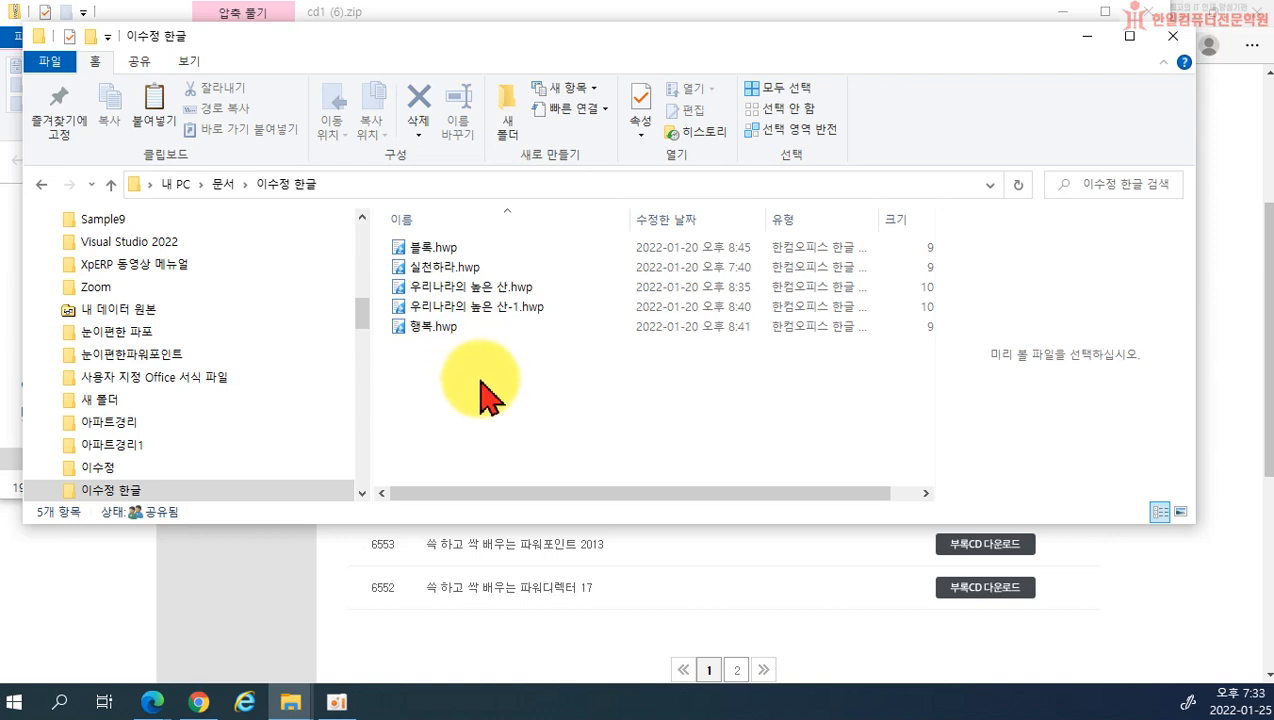
{"action": "key", "text": "ctrl+v"}
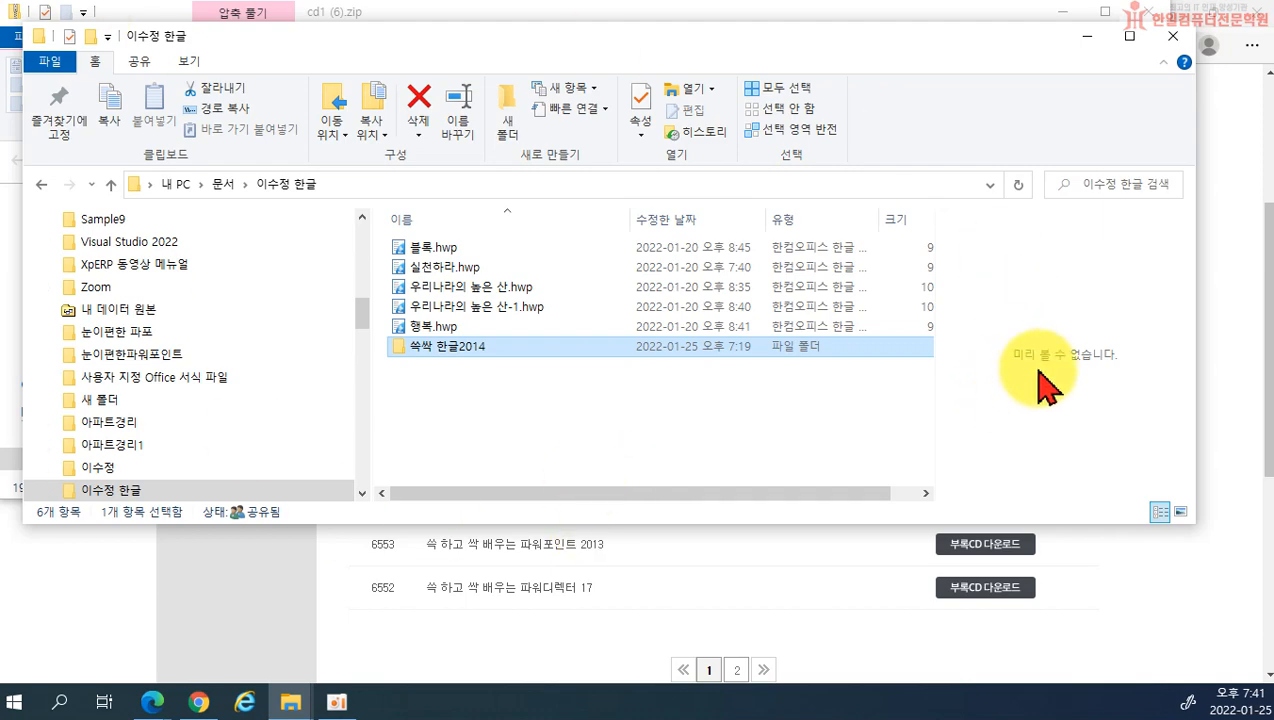
- Close both File Explorer windows and the browser page with the book list to return to the desktop
{"action": "left_click", "coordinate": [1174, 38]}
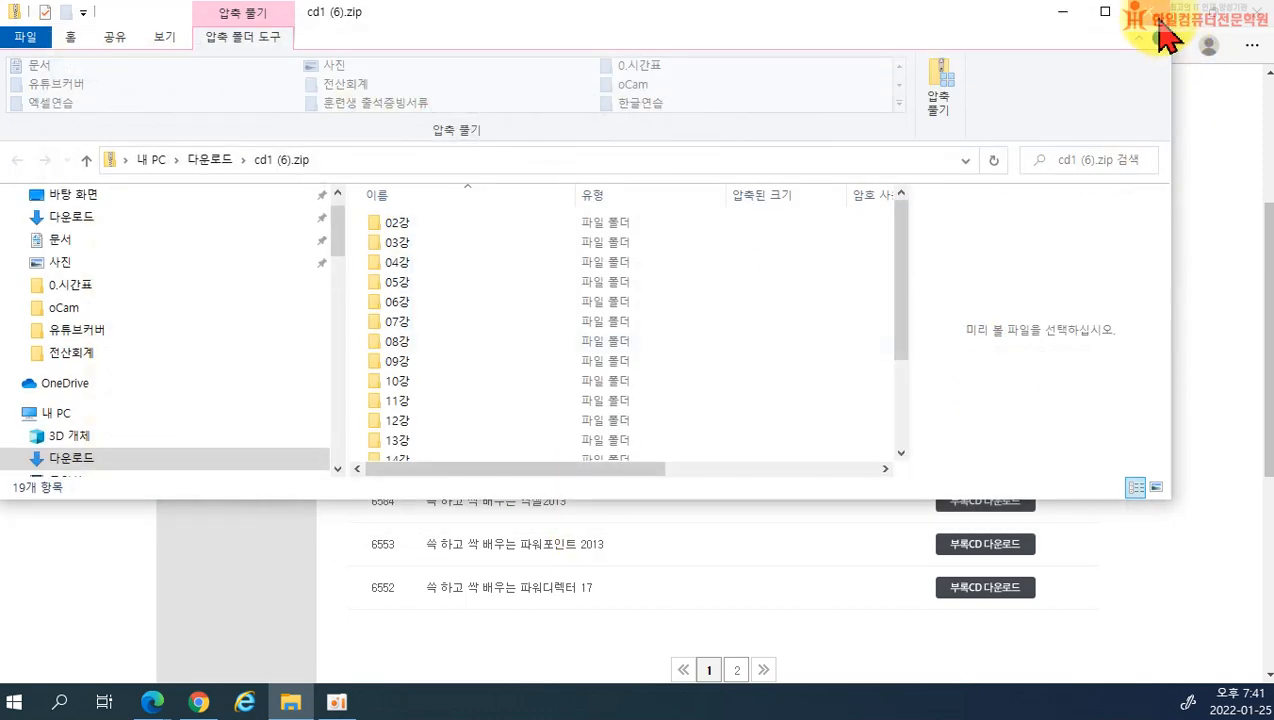
{"action": "left_click", "coordinate": [1150, 12]}
{"action": "left_click", "coordinate": [543, 59]}
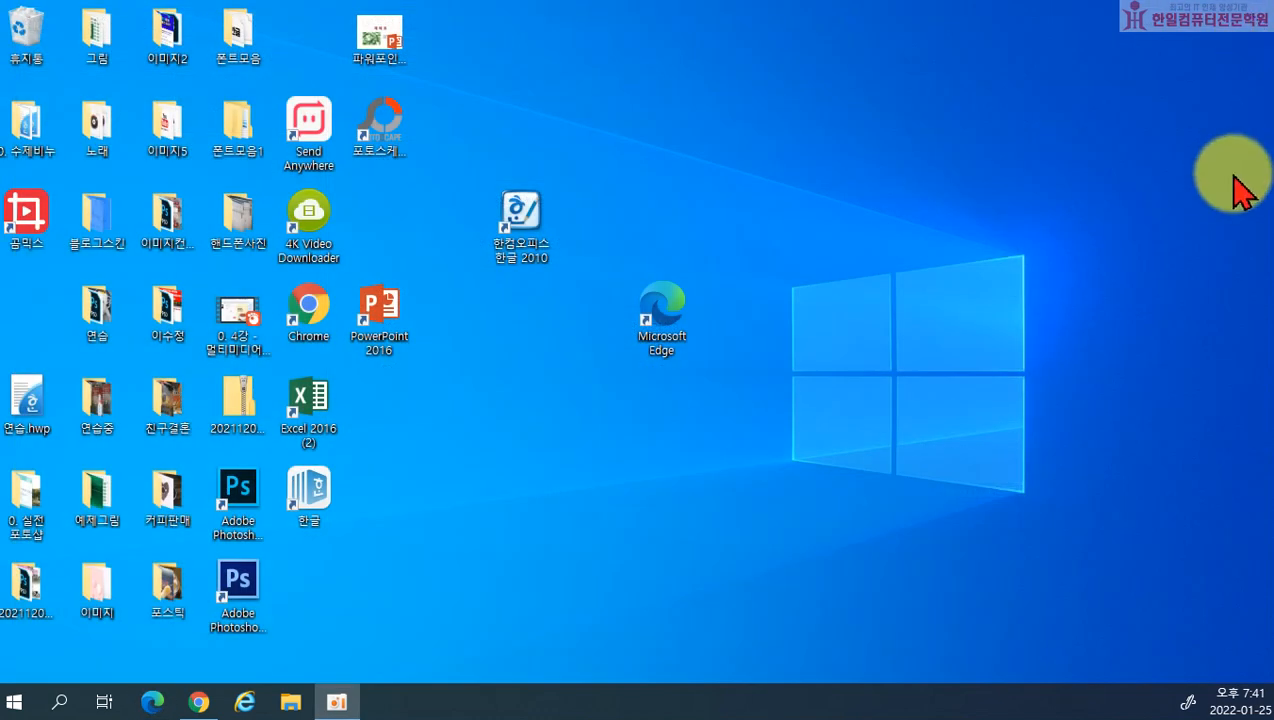
- Rearrange the Microsoft Edge, 한컴오피스 한글 2010 and 한글 shortcuts on the desktop, and start 한글
{"action": "left_click_drag", "start_coordinate": [663, 338], "coordinate": [452, 250]}
{"action": "left_click_drag", "start_coordinate": [520, 225], "coordinate": [305, 45]}
{"action": "left_click_drag", "start_coordinate": [312, 515], "coordinate": [598, 330]}
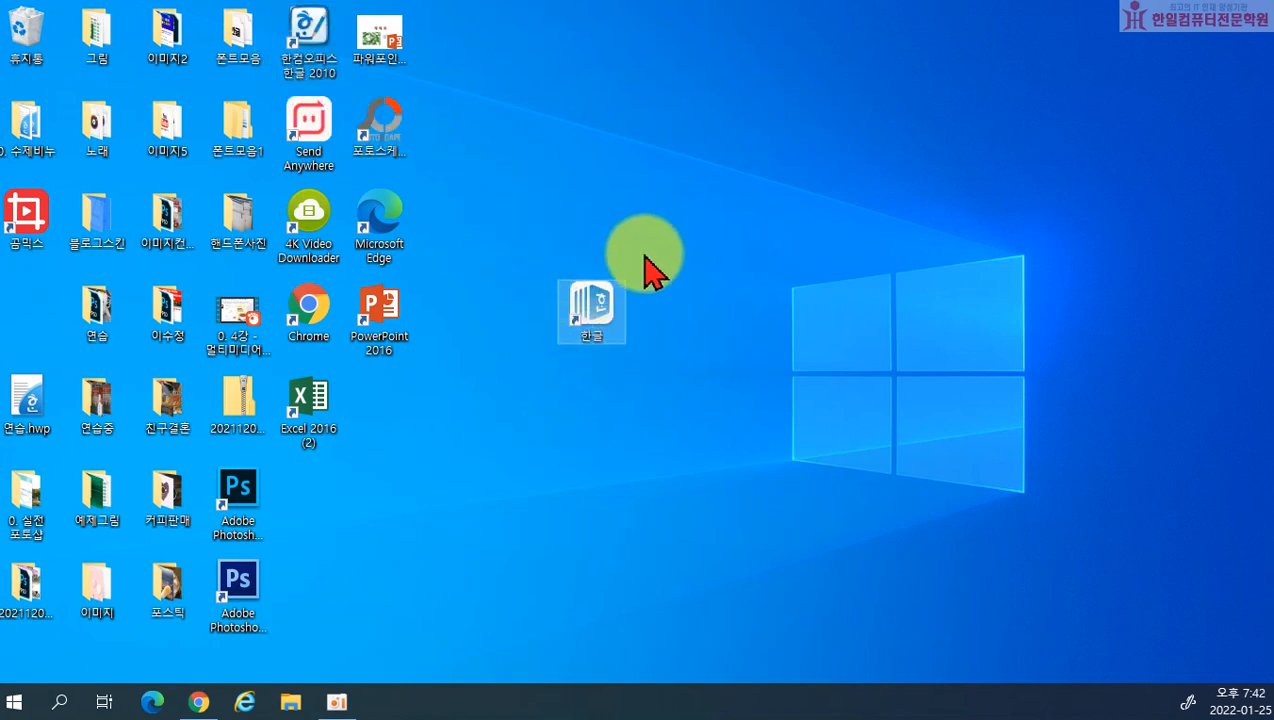
{"action": "double_click", "coordinate": [586, 340]}
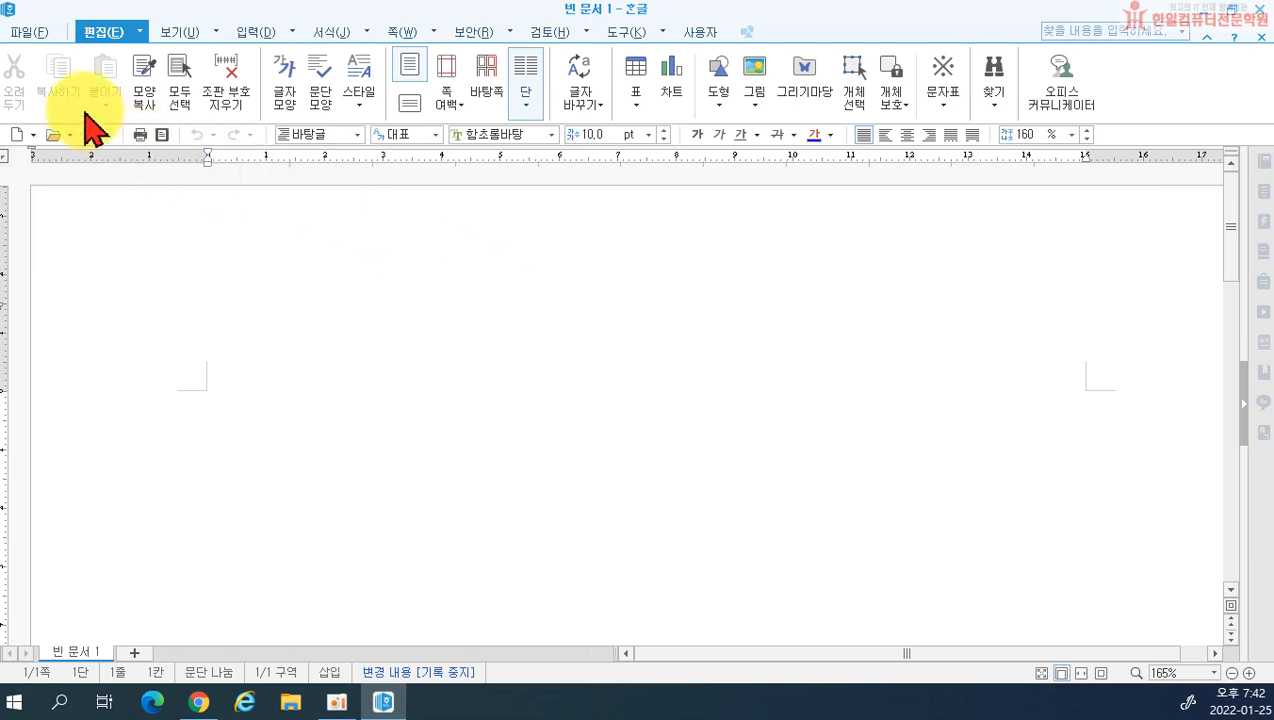
- Open 산악회 회원 모집.hwp from the 04강 subfolder of 쓱싹 한글2014 in the 한글 practice folder under 문서
{"action": "left_click", "coordinate": [38, 40]}
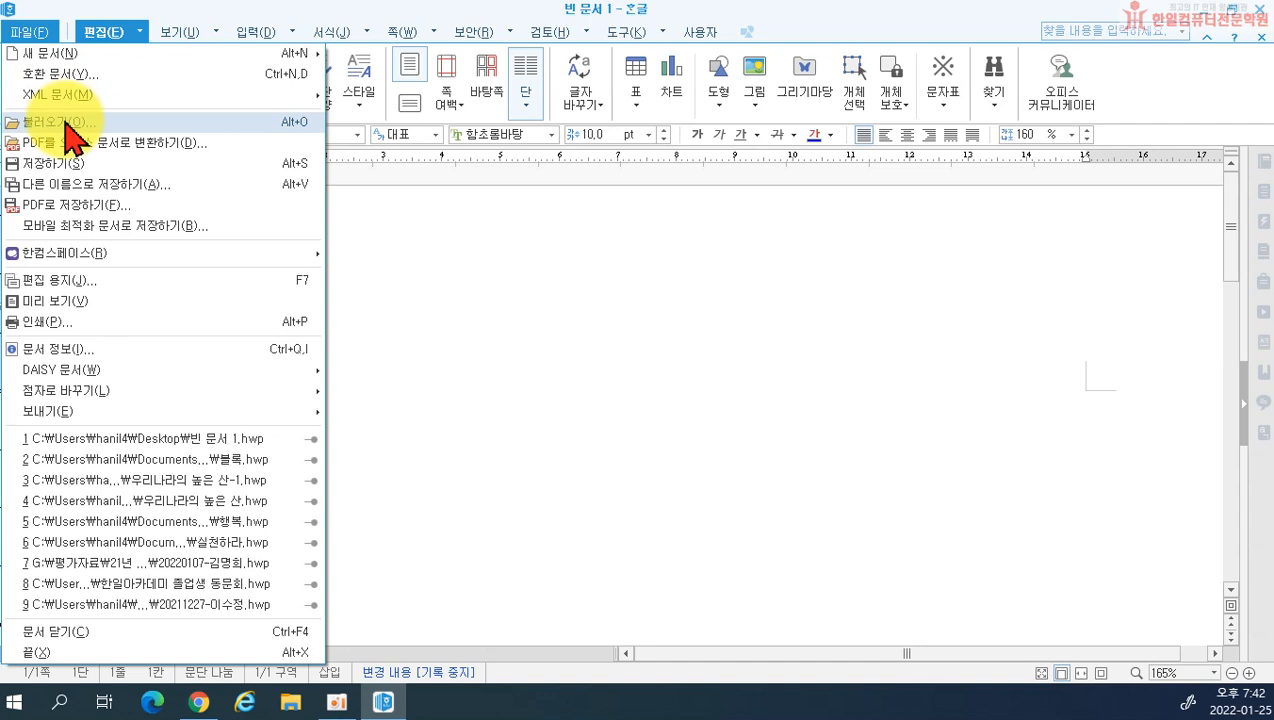
{"action": "left_click", "coordinate": [70, 122]}
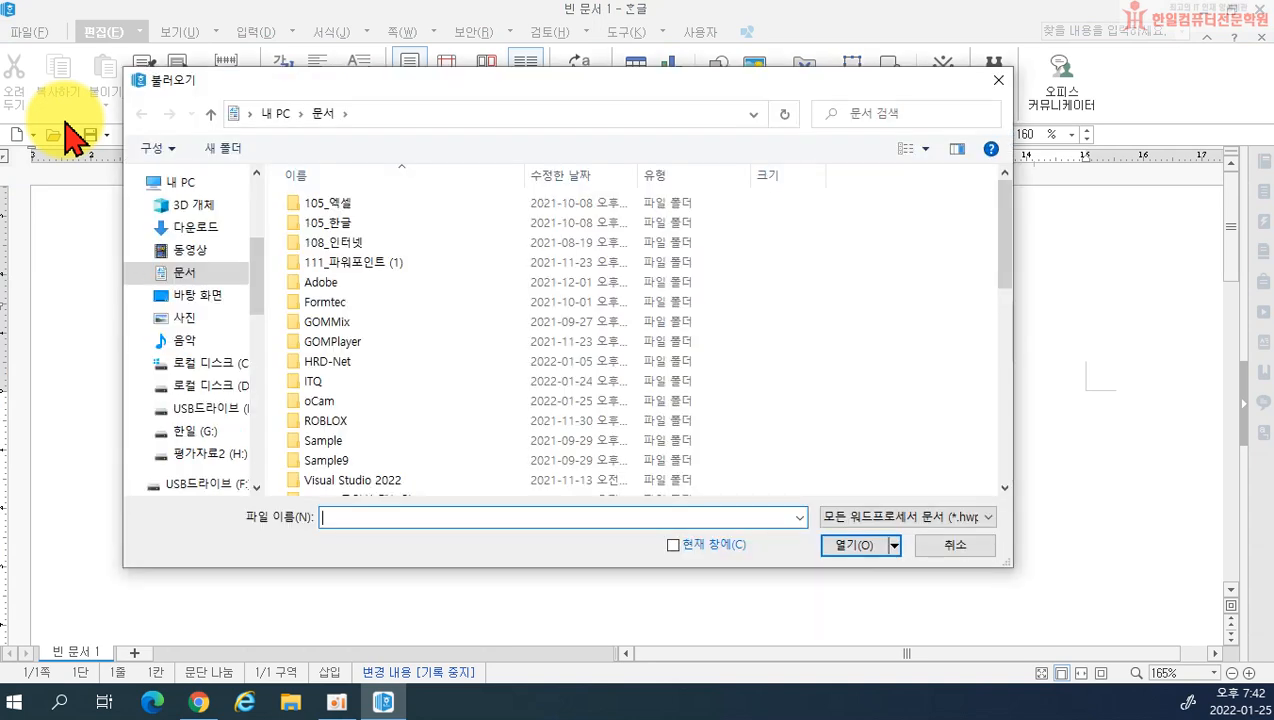
{"action": "left_click", "coordinate": [172, 275]}
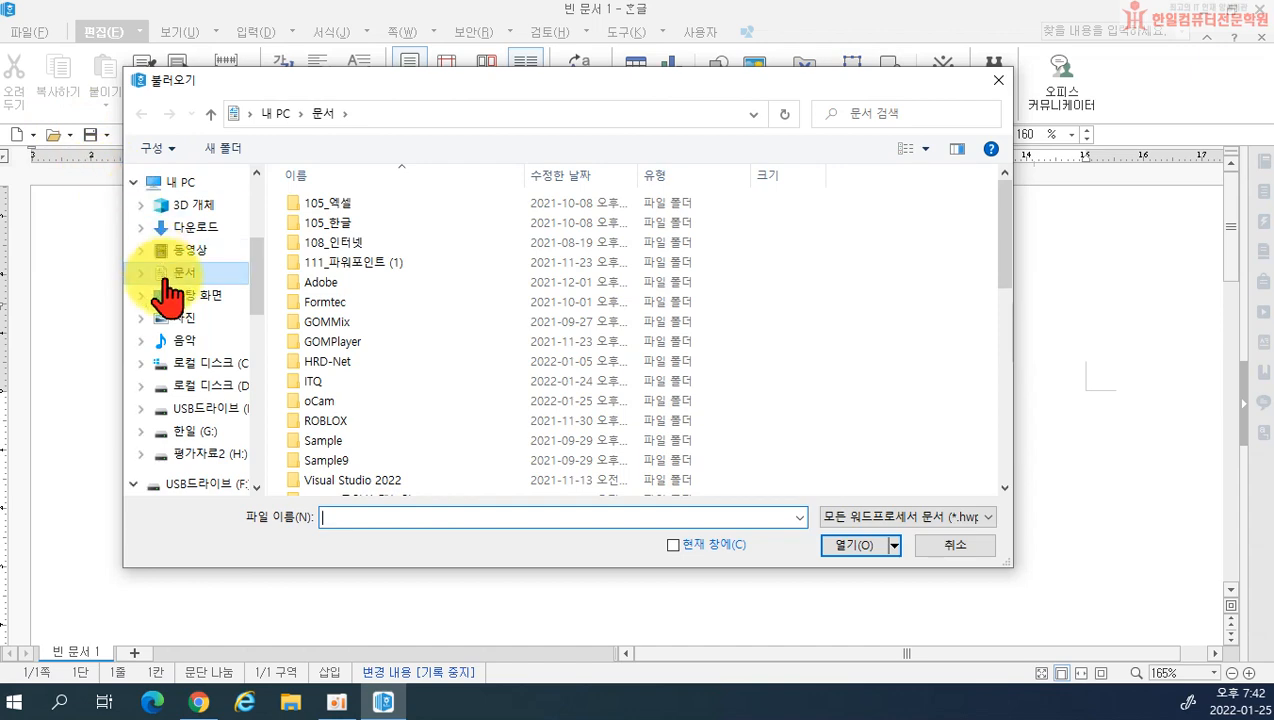
{"action": "left_click_drag", "start_coordinate": [1010, 242], "coordinate": [992, 384]}
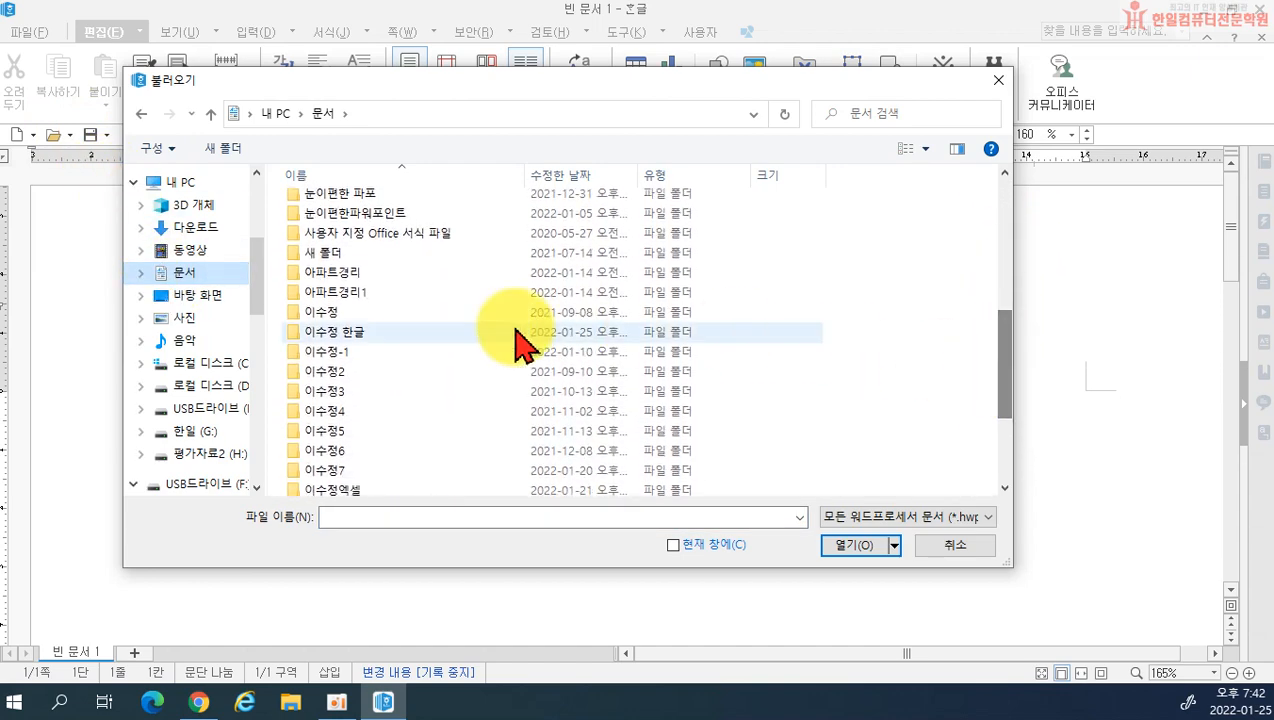
{"action": "double_click", "coordinate": [318, 336]}
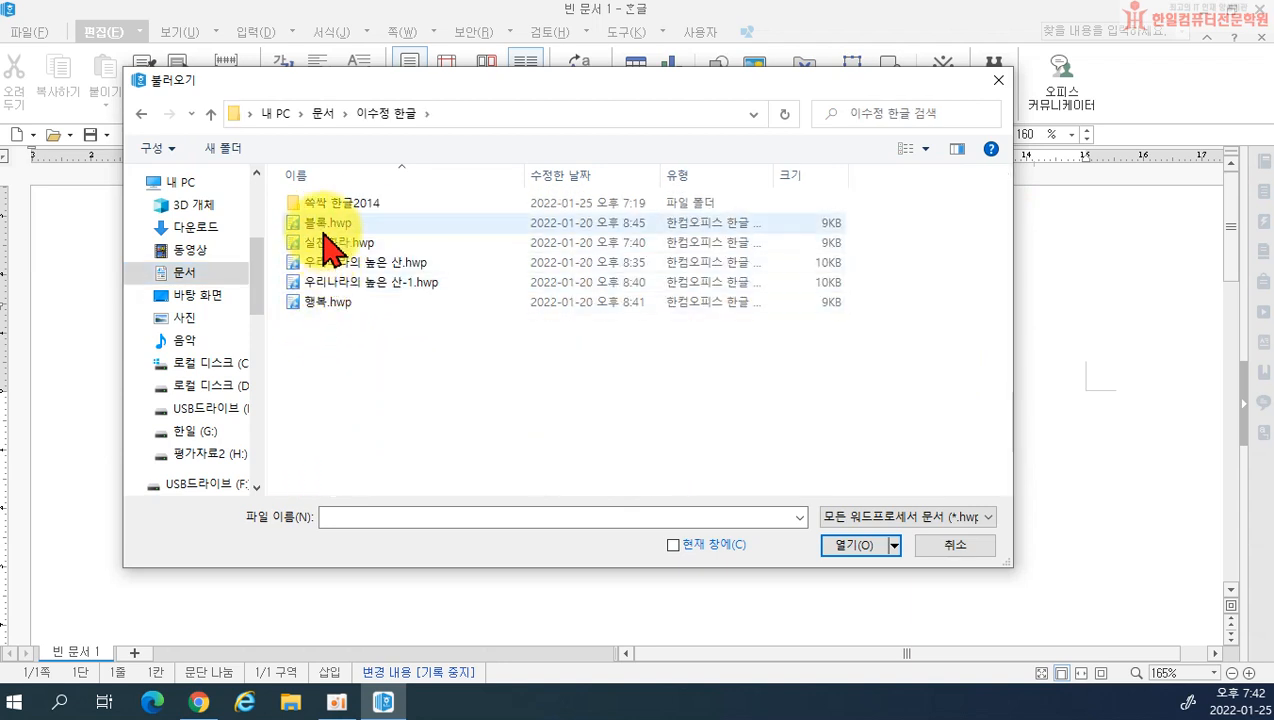
{"action": "mouse_move", "coordinate": [314, 208]}
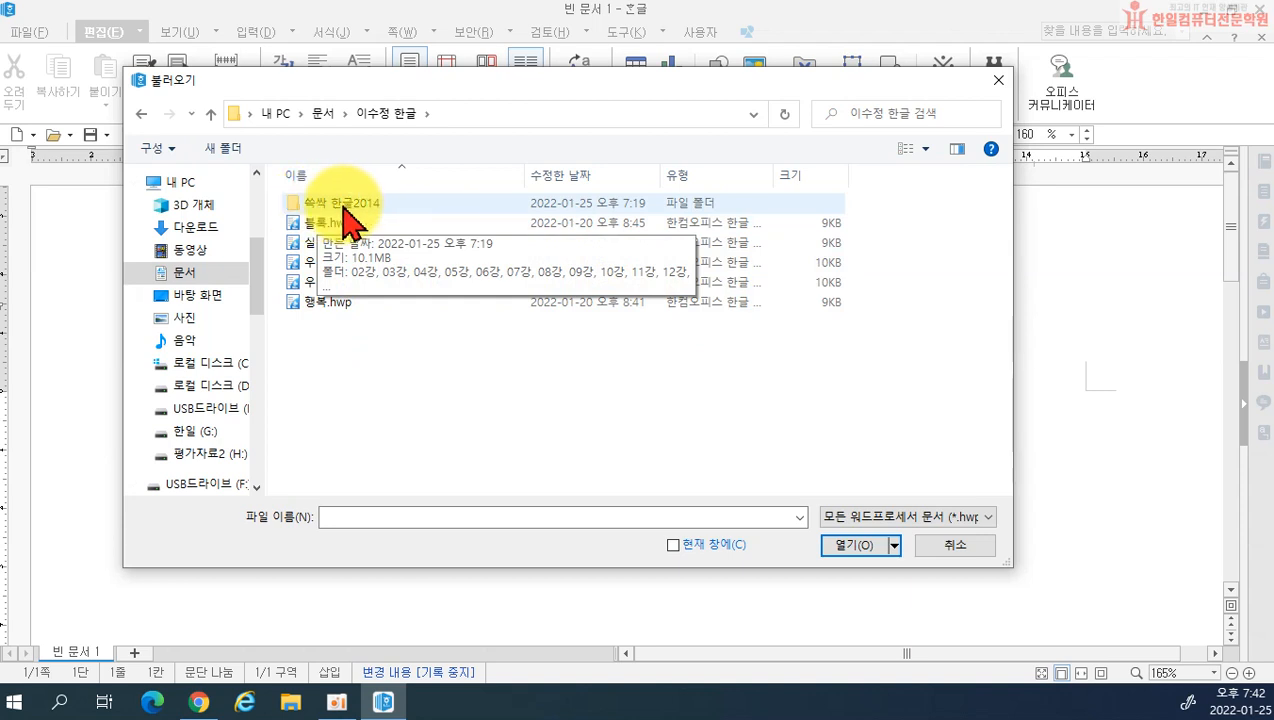
{"action": "double_click", "coordinate": [344, 206]}
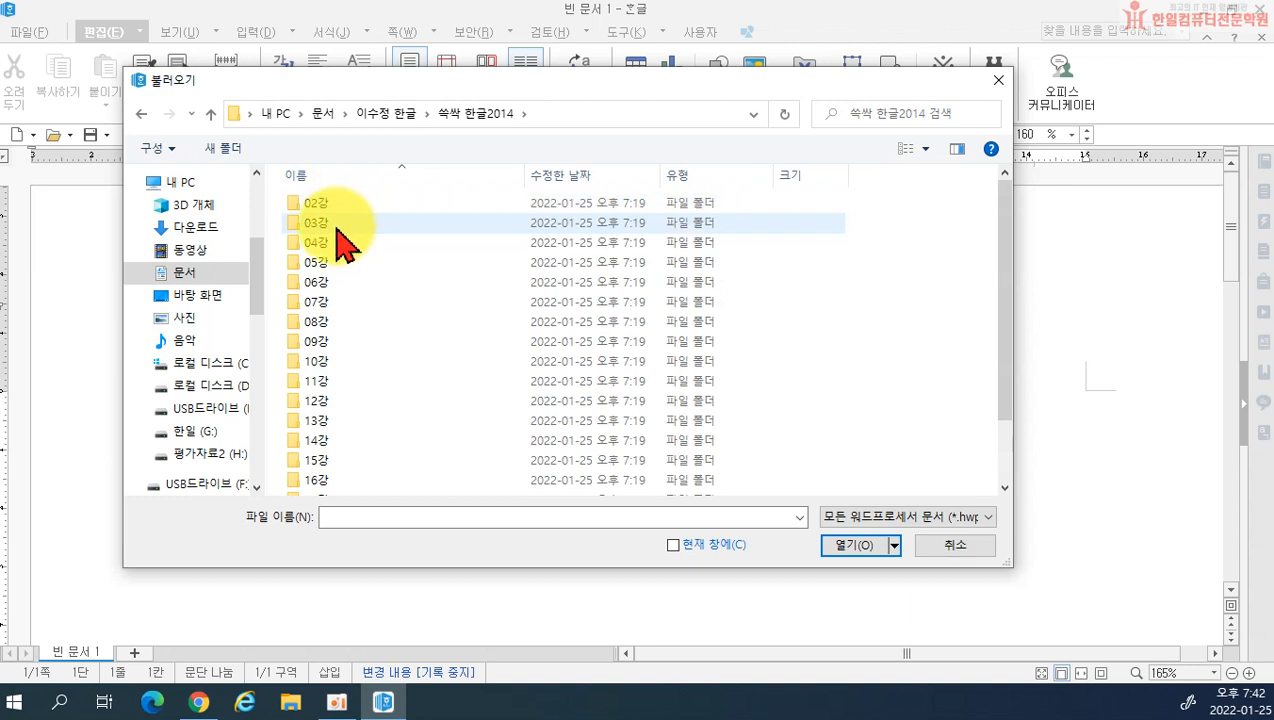
{"action": "double_click", "coordinate": [334, 241]}
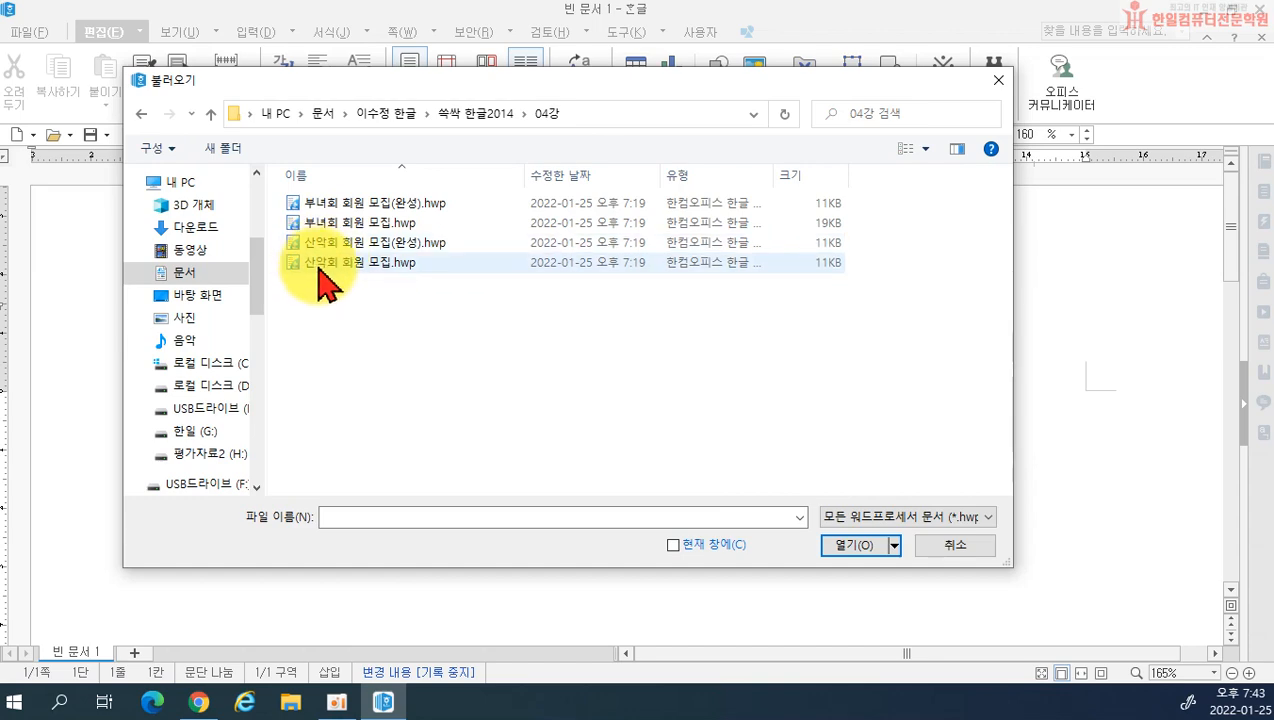
{"action": "double_click", "coordinate": [314, 264]}
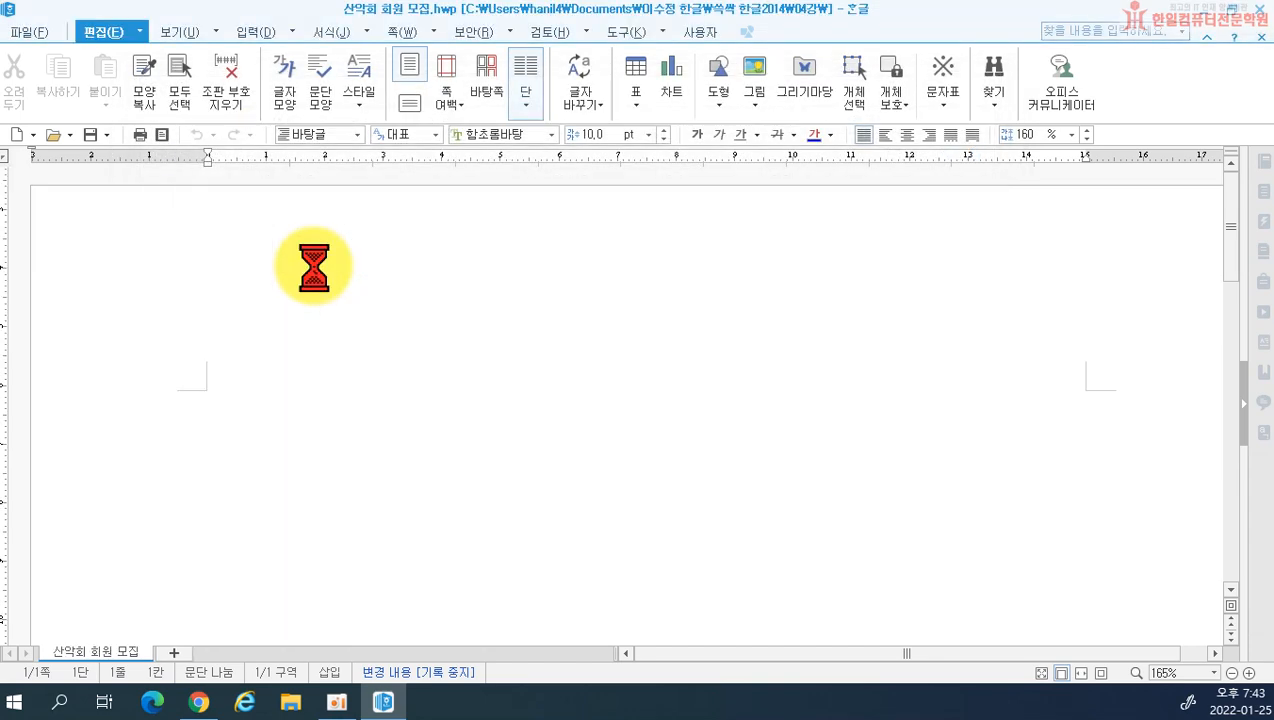
{"action": "scroll", "coordinate": [690, 413], "scroll_direction": "up", "scroll_amount": 2}
{"action": "left_click", "coordinate": [688, 412]}
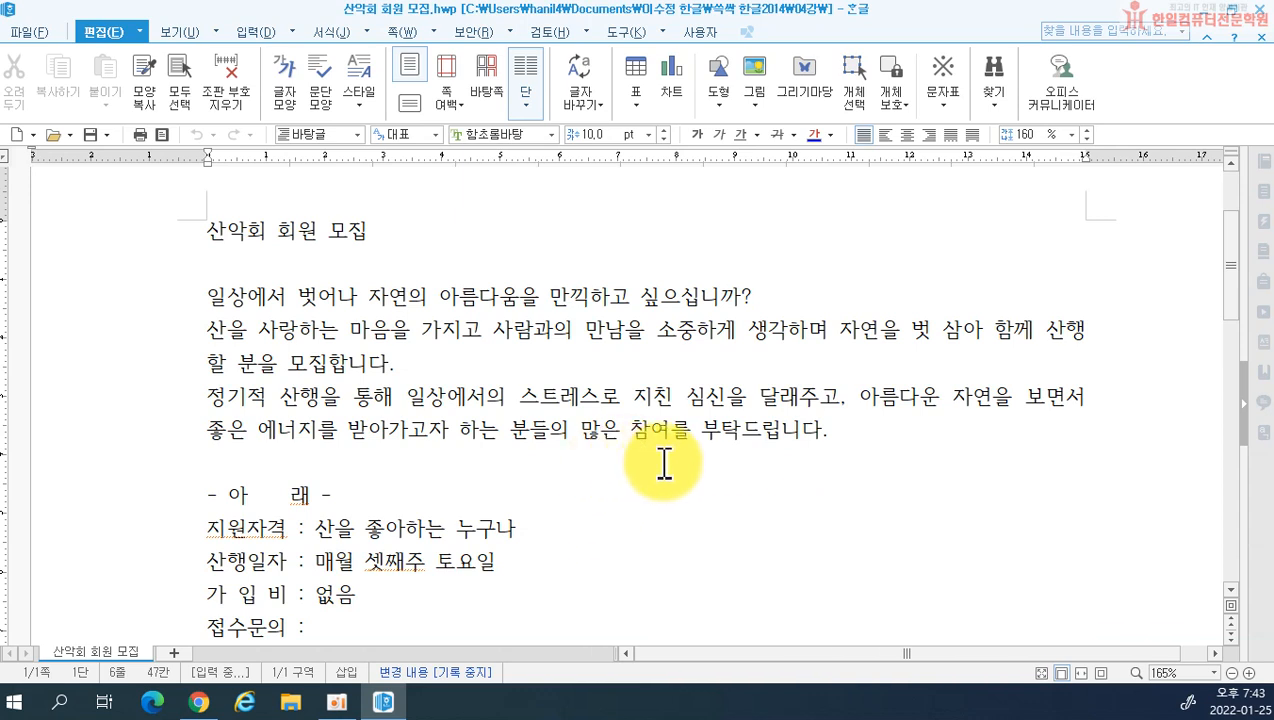
- Close the document and reopen 산악회 회원 모집.hwp from the 04강 folder
{"action": "left_click", "coordinate": [1258, 38]}
{"action": "left_click", "coordinate": [28, 31]}
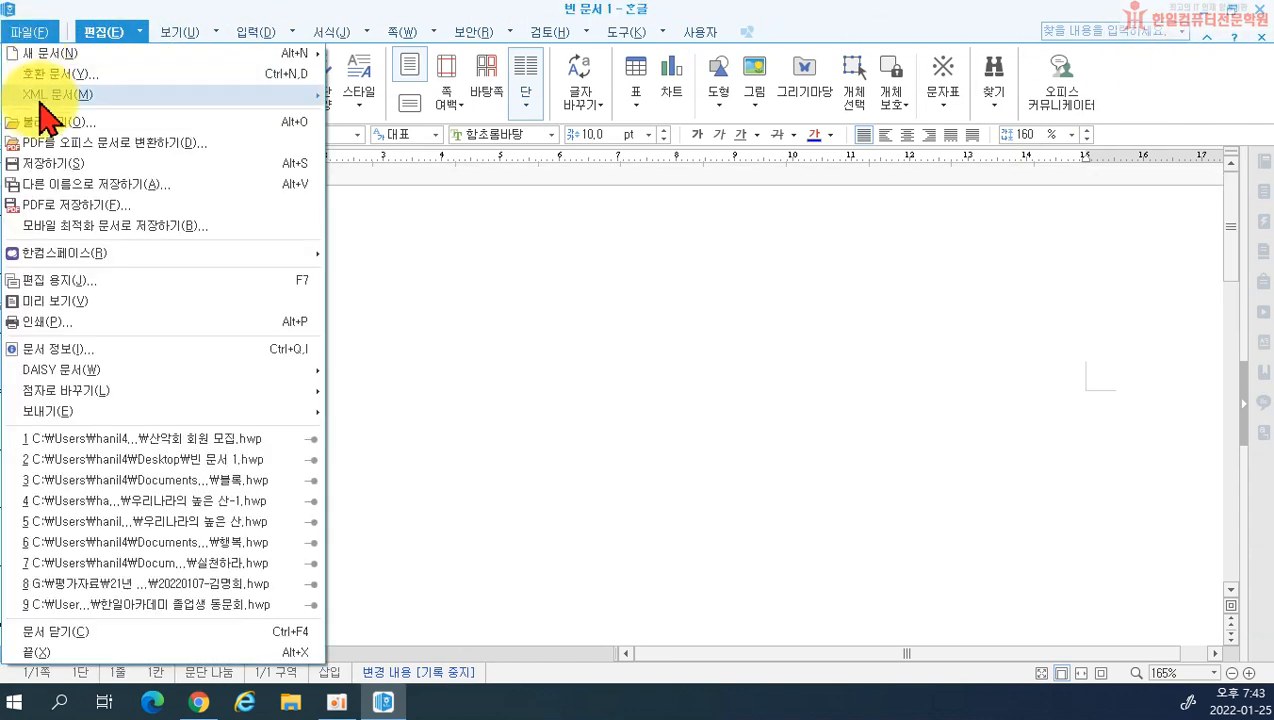
{"action": "left_click", "coordinate": [50, 122]}
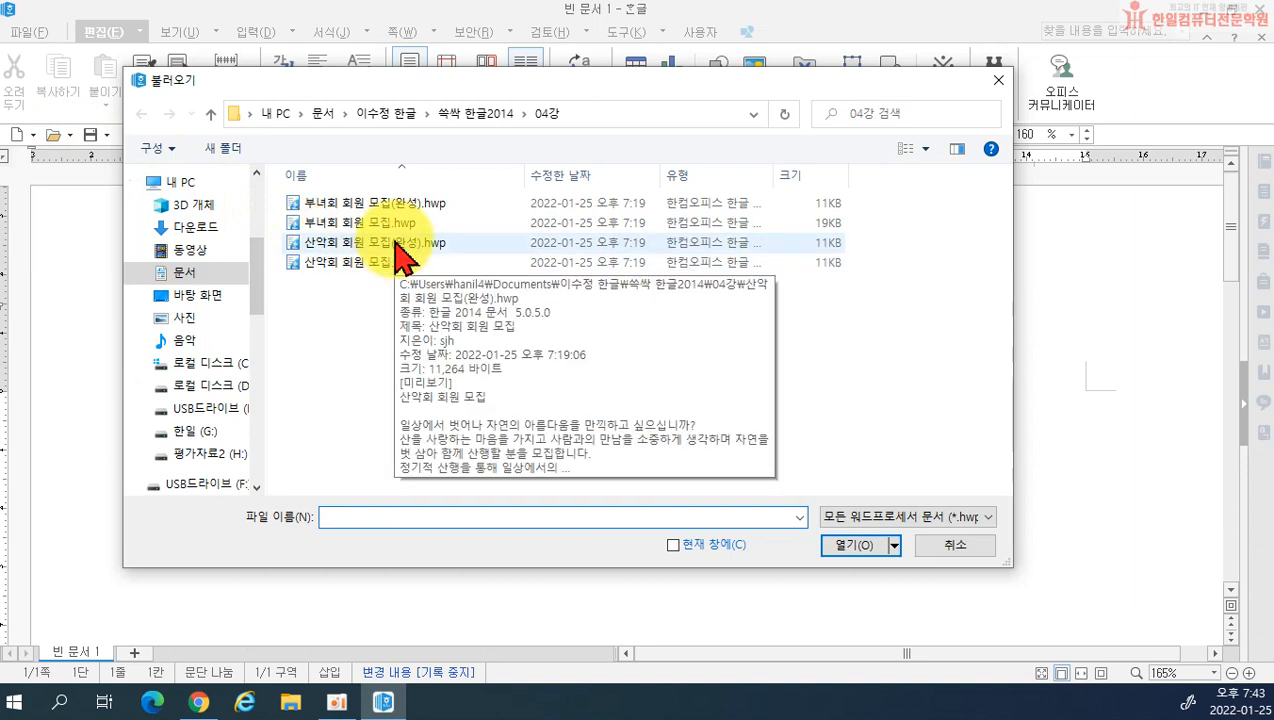
{"action": "left_click", "coordinate": [342, 268]}
{"action": "left_click", "coordinate": [836, 552]}
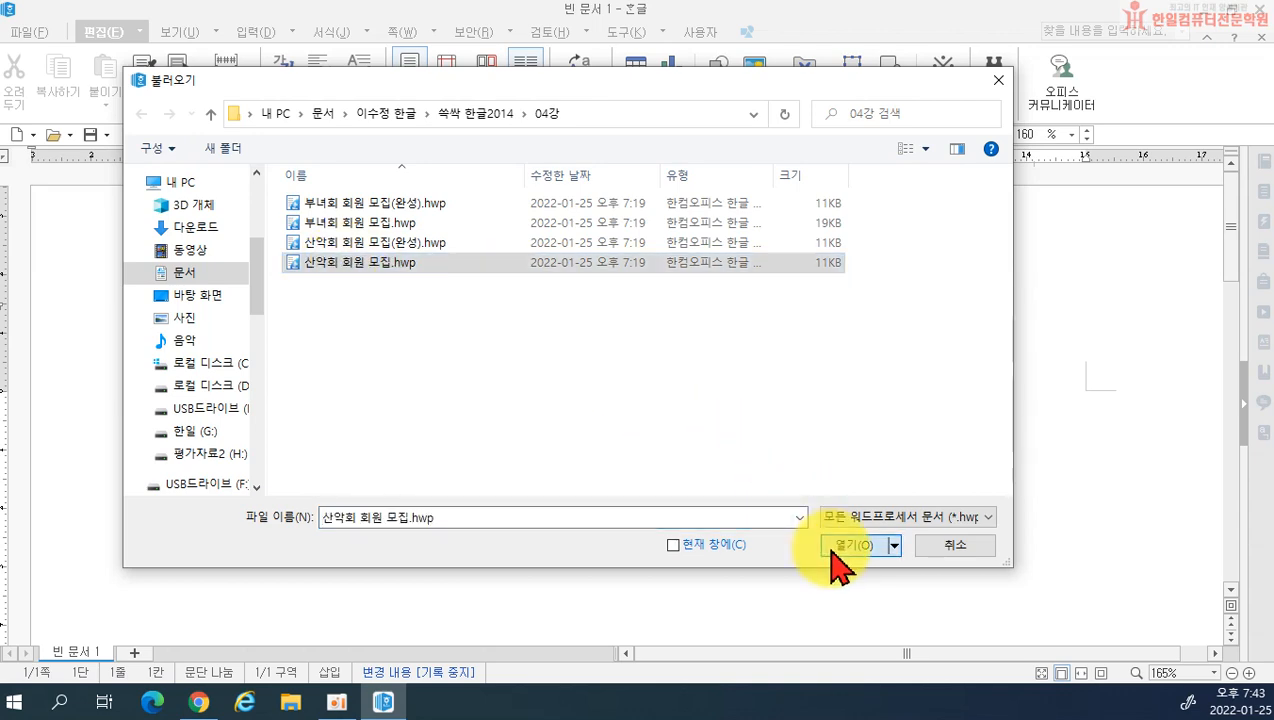
{"action": "scroll", "coordinate": [930, 520], "scroll_direction": "up", "scroll_amount": 4}
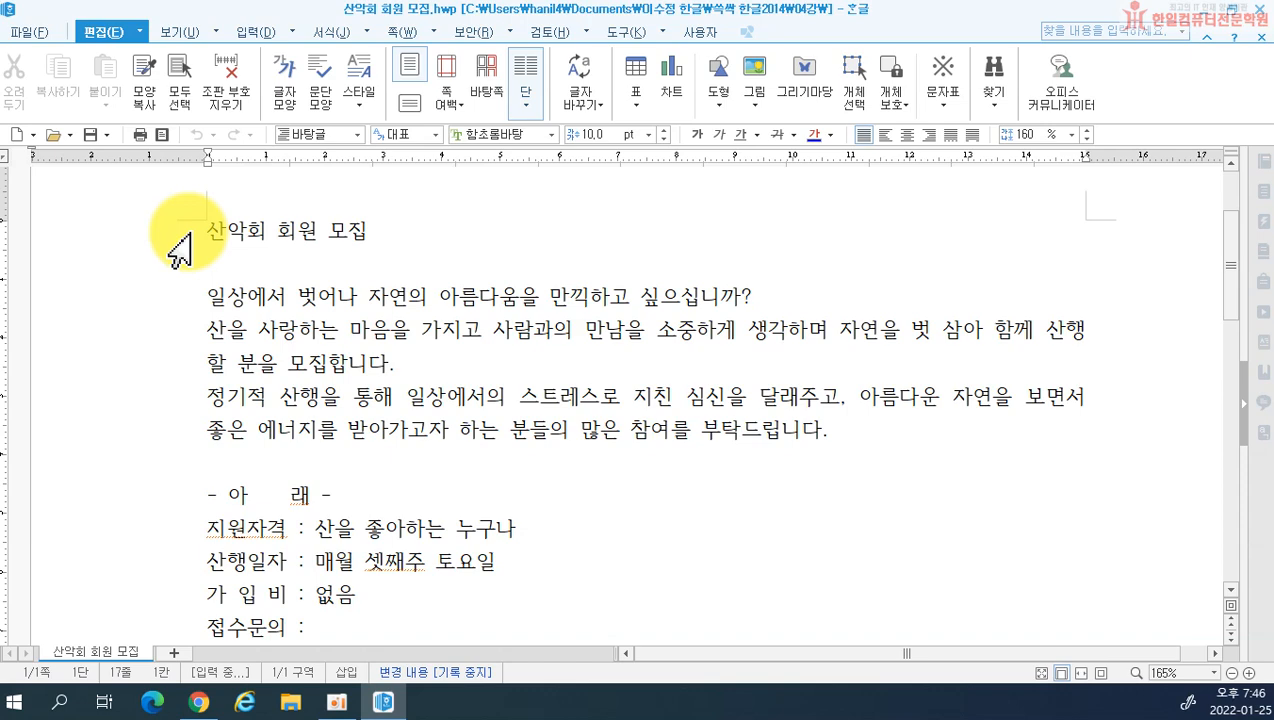
- Practise selecting the entire document text from the left margin in two ways, clearing the selection after each
{"action": "left_click_drag", "start_coordinate": [180, 250], "coordinate": [135, 603]}
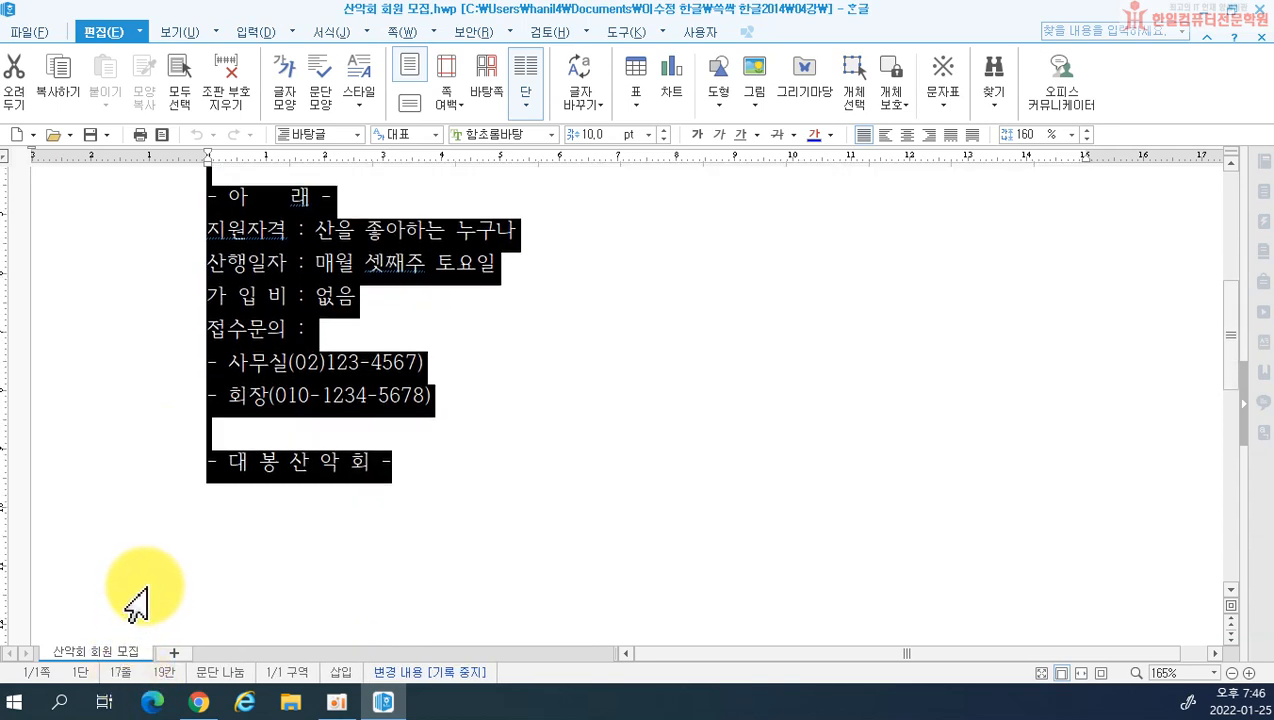
{"action": "scroll", "coordinate": [280, 440], "scroll_direction": "up", "scroll_amount": 4}
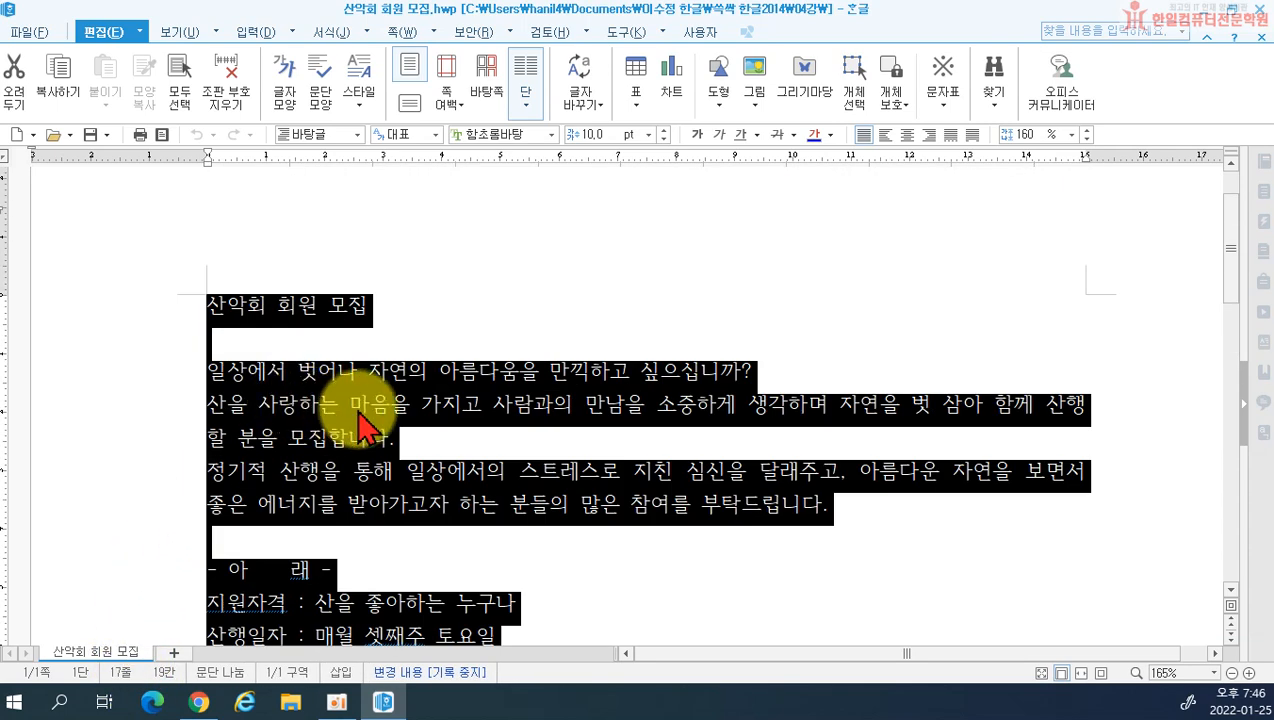
{"action": "left_click", "coordinate": [412, 337]}
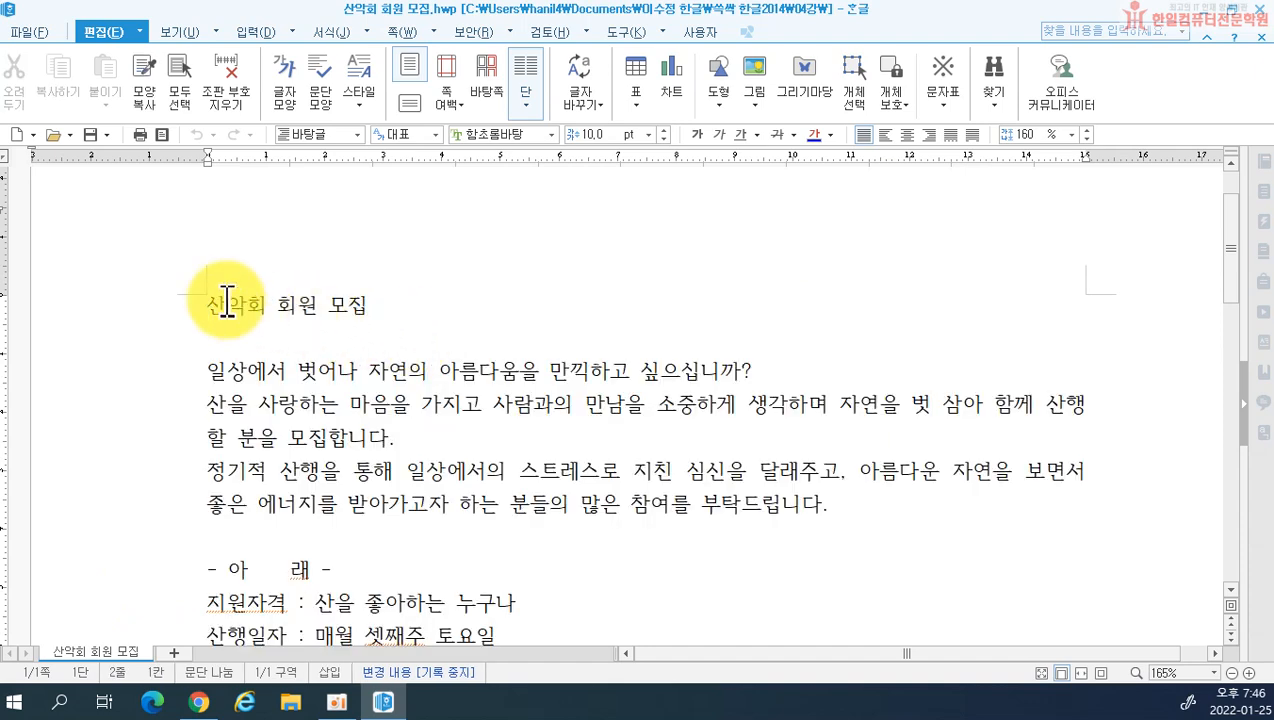
{"action": "triple_click", "coordinate": [158, 305]}
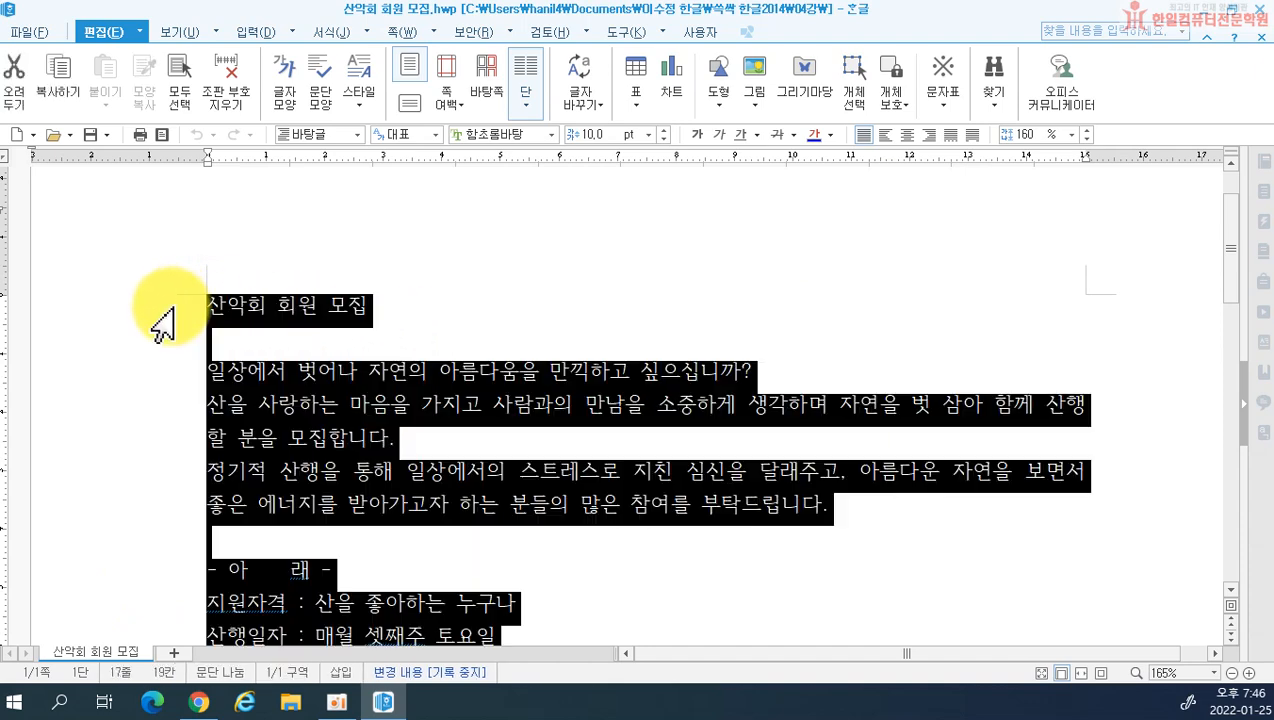
{"action": "left_click", "coordinate": [418, 320]}
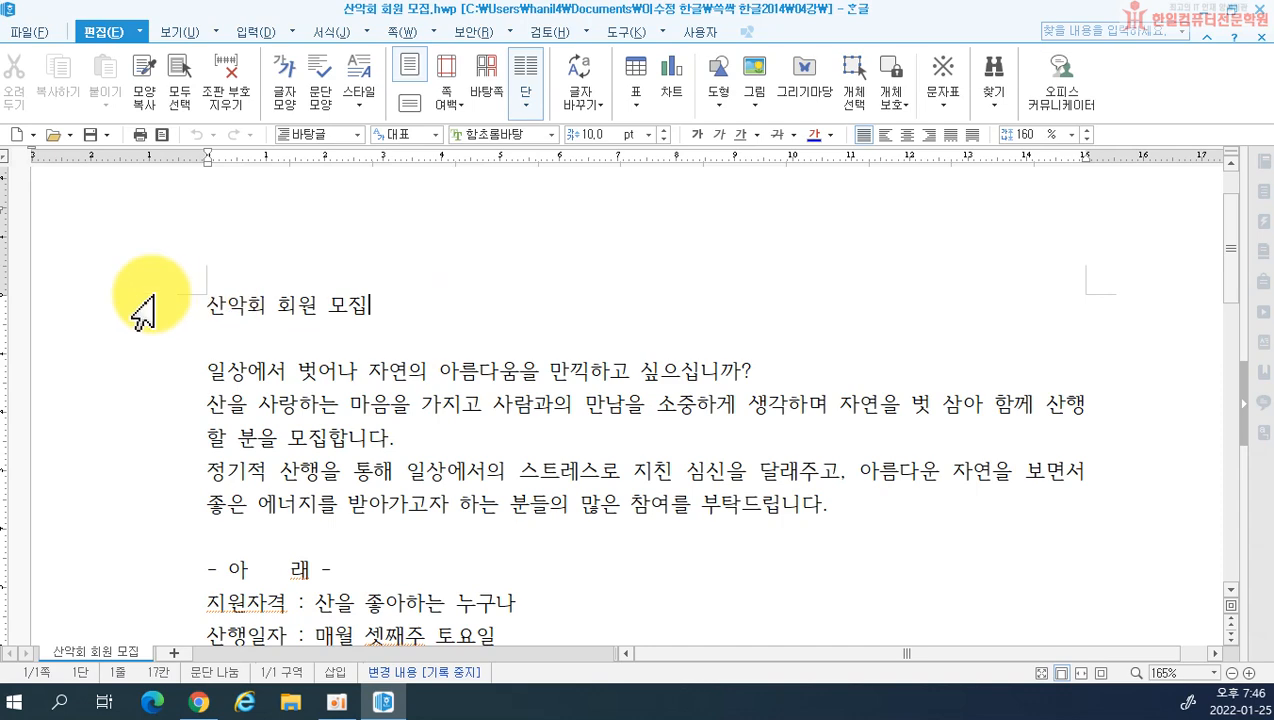
- Select the lines from the title 산악회 회원 모집 through the end of the introductory paragraphs, and clear the selection
{"action": "left_click", "coordinate": [145, 332]}
{"action": "left_click_drag", "start_coordinate": [145, 335], "coordinate": [167, 556]}
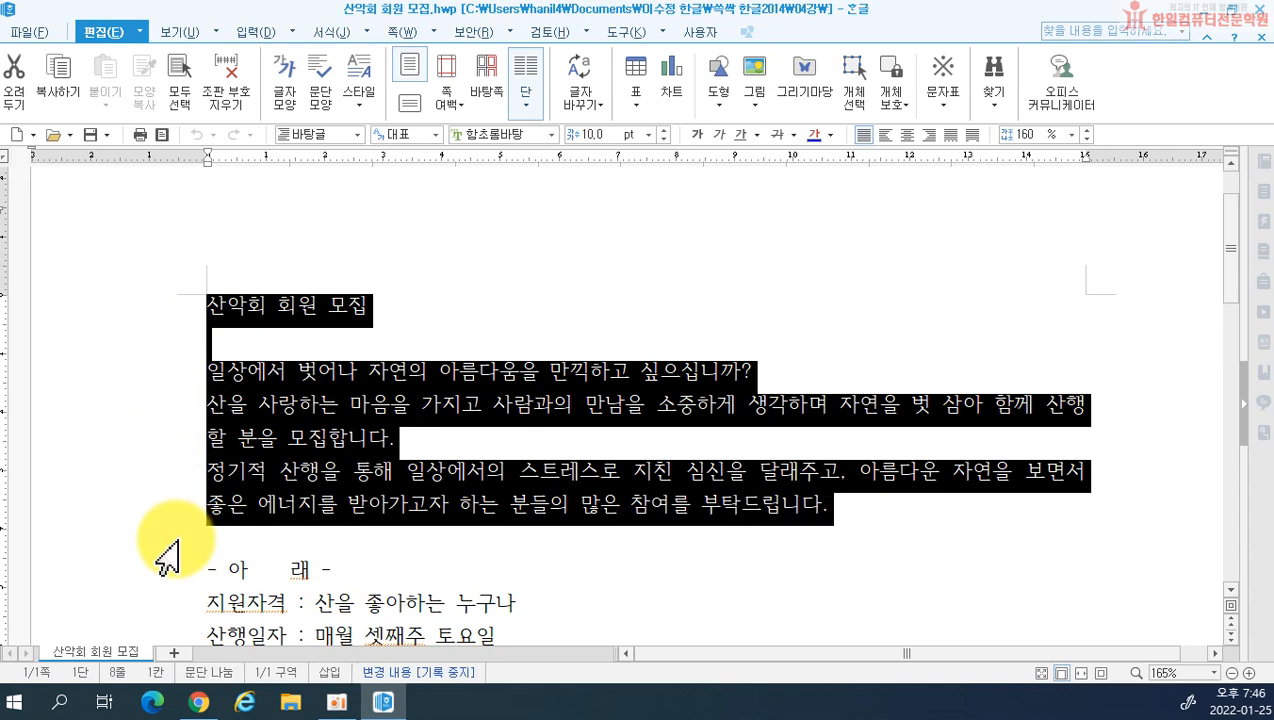
{"action": "left_click", "coordinate": [422, 316]}
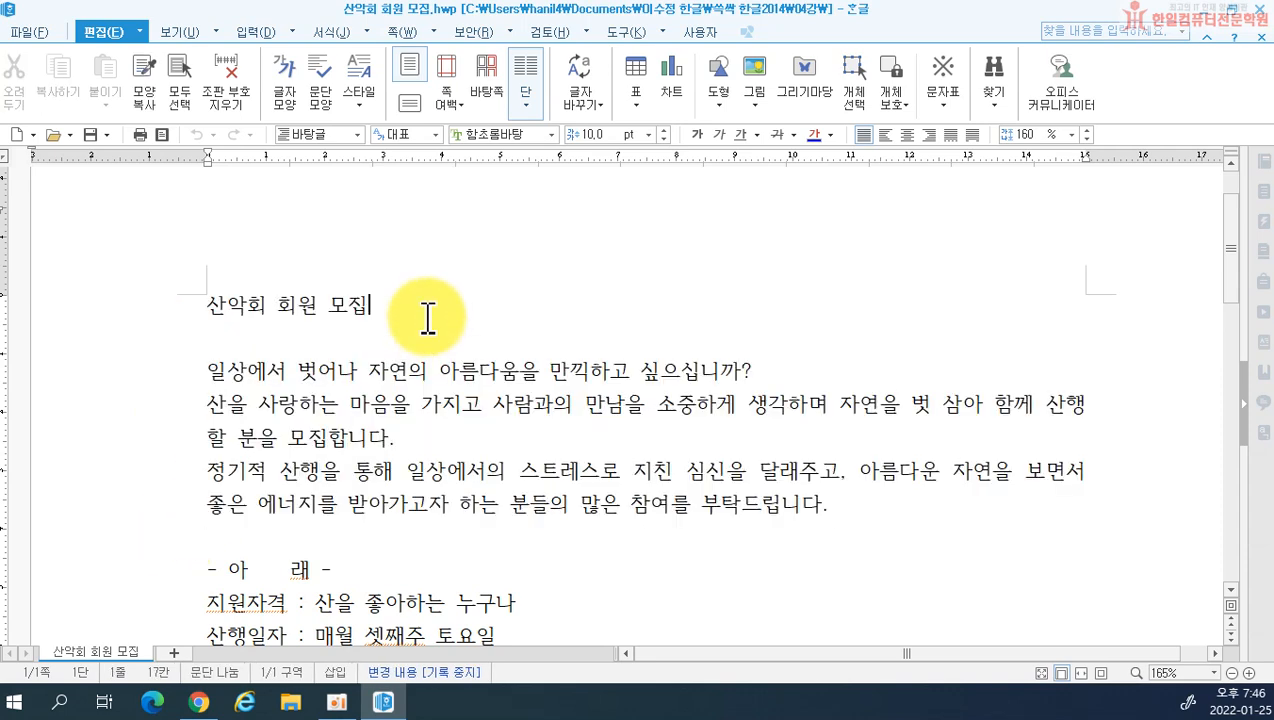
- Select the title line 산악회 회원 모집 from the left margin, and extend the selection to the entire document text
{"action": "left_click", "coordinate": [152, 310]}
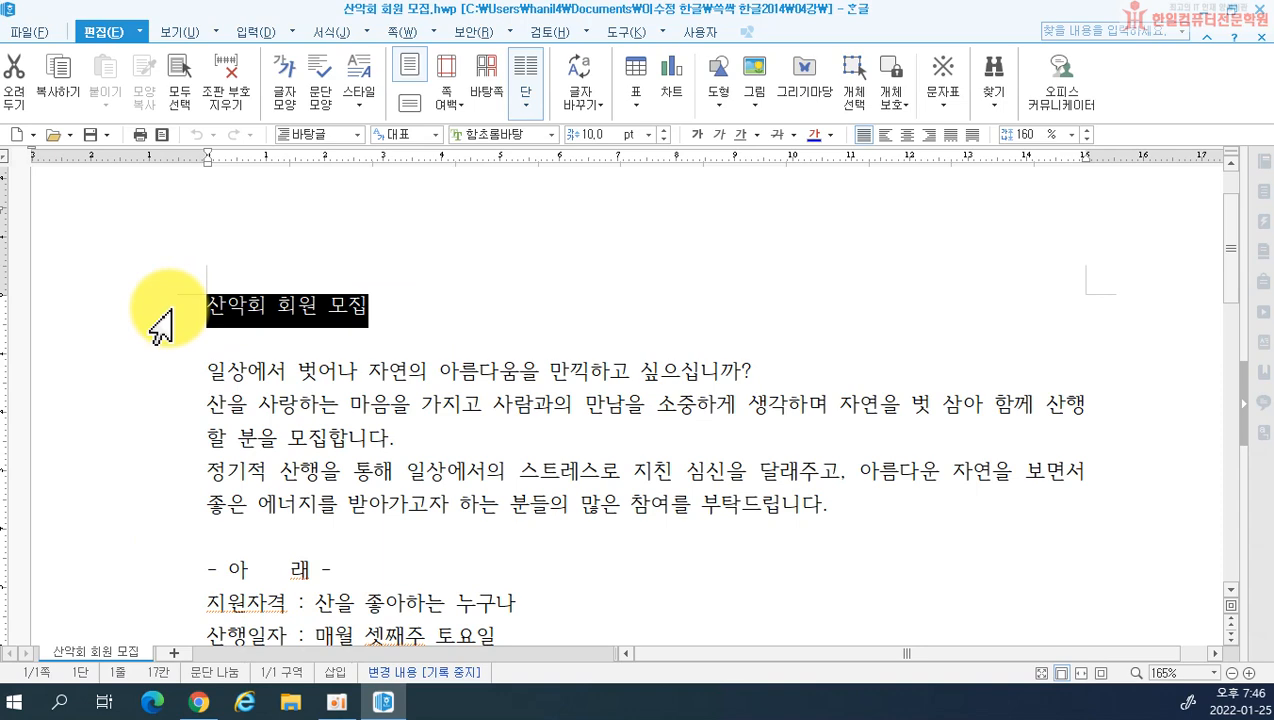
{"action": "double_click", "coordinate": [170, 309]}
{"action": "triple_click", "coordinate": [152, 310]}
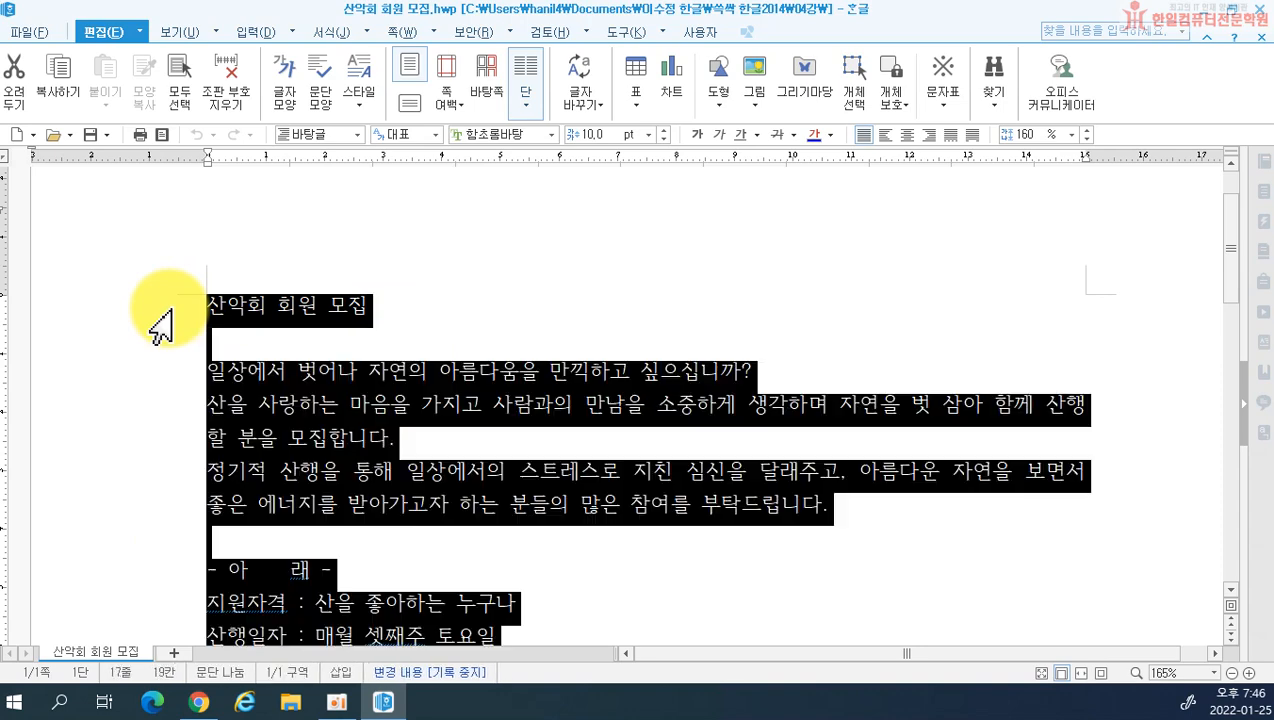
{"action": "left_click", "coordinate": [199, 313]}
{"action": "left_click", "coordinate": [156, 316]}
{"action": "double_click", "coordinate": [158, 326]}
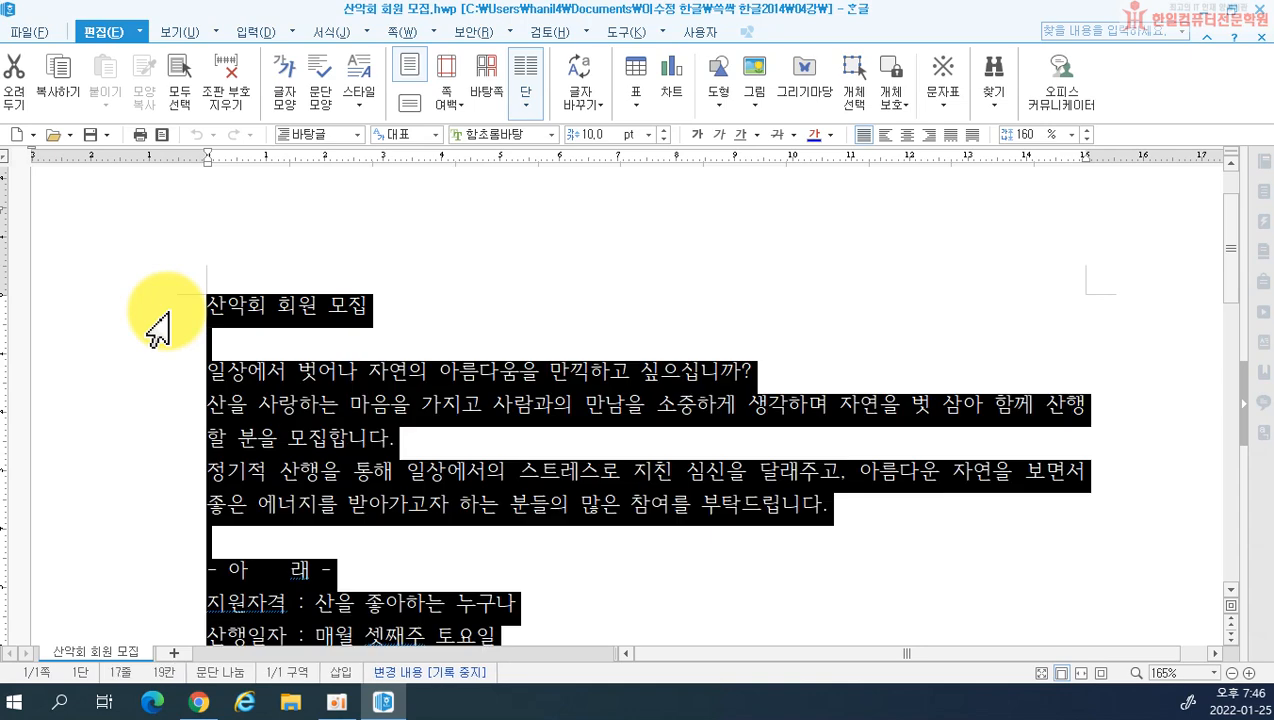
- Clear the selection, practise selecting all lines from the title through the closing - 대봉산악회 - line, and clear it again
{"action": "scroll", "coordinate": [200, 340], "scroll_direction": "down", "scroll_amount": 5}
{"action": "scroll", "coordinate": [213, 341], "scroll_direction": "up", "scroll_amount": 6}
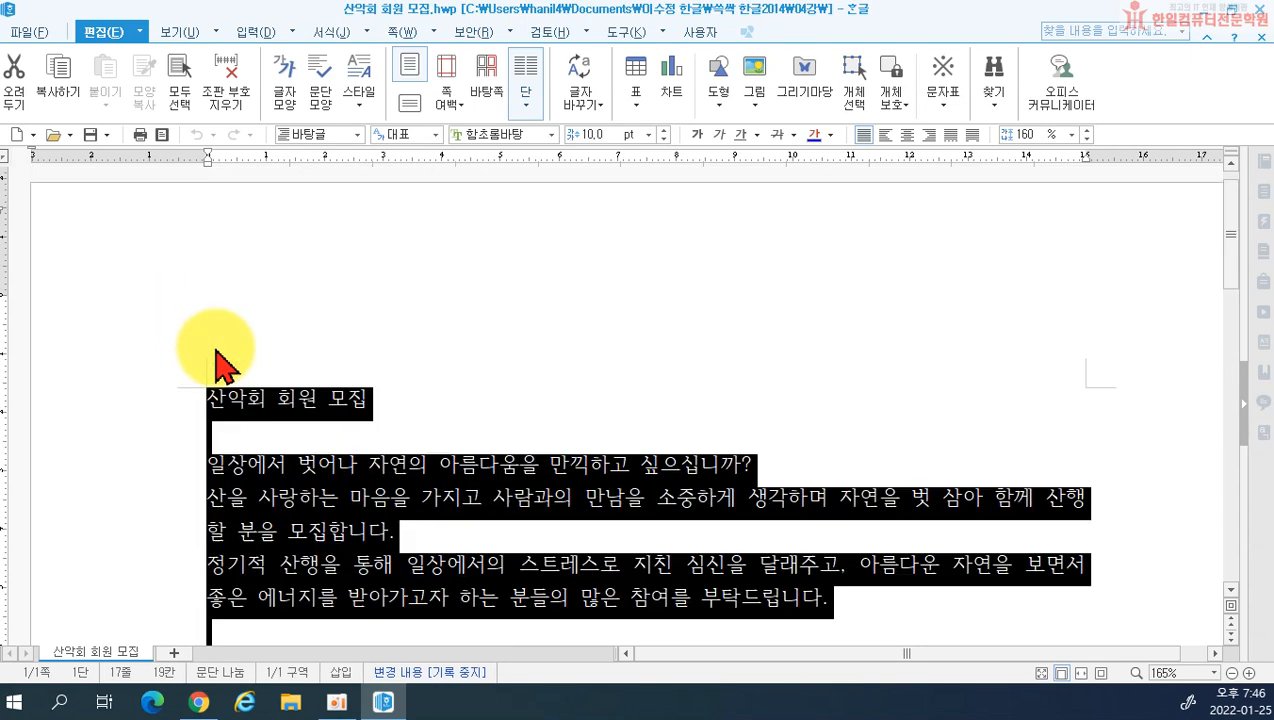
{"action": "left_click", "coordinate": [449, 380]}
{"action": "scroll", "coordinate": [384, 355], "scroll_direction": "down", "scroll_amount": 2}
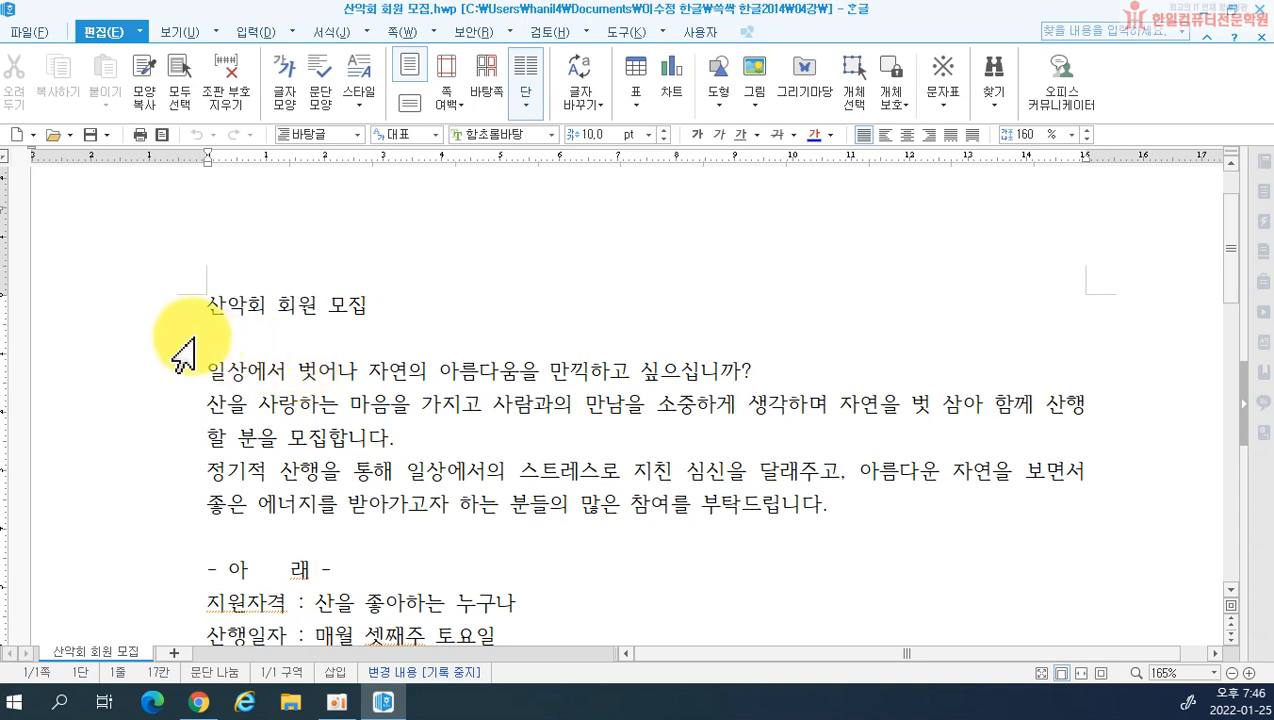
{"action": "left_click_drag", "start_coordinate": [165, 280], "coordinate": [240, 487]}
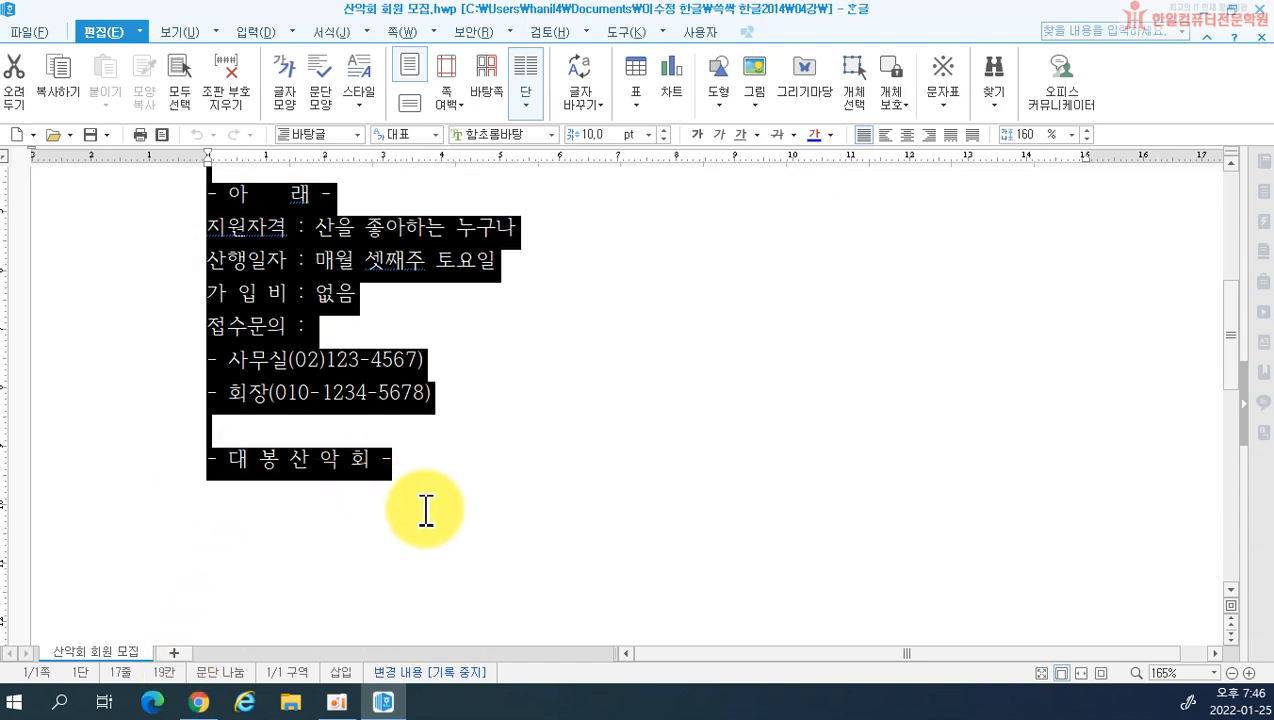
{"action": "scroll", "coordinate": [426, 510], "scroll_direction": "up", "scroll_amount": 5}
{"action": "left_click", "coordinate": [418, 310]}
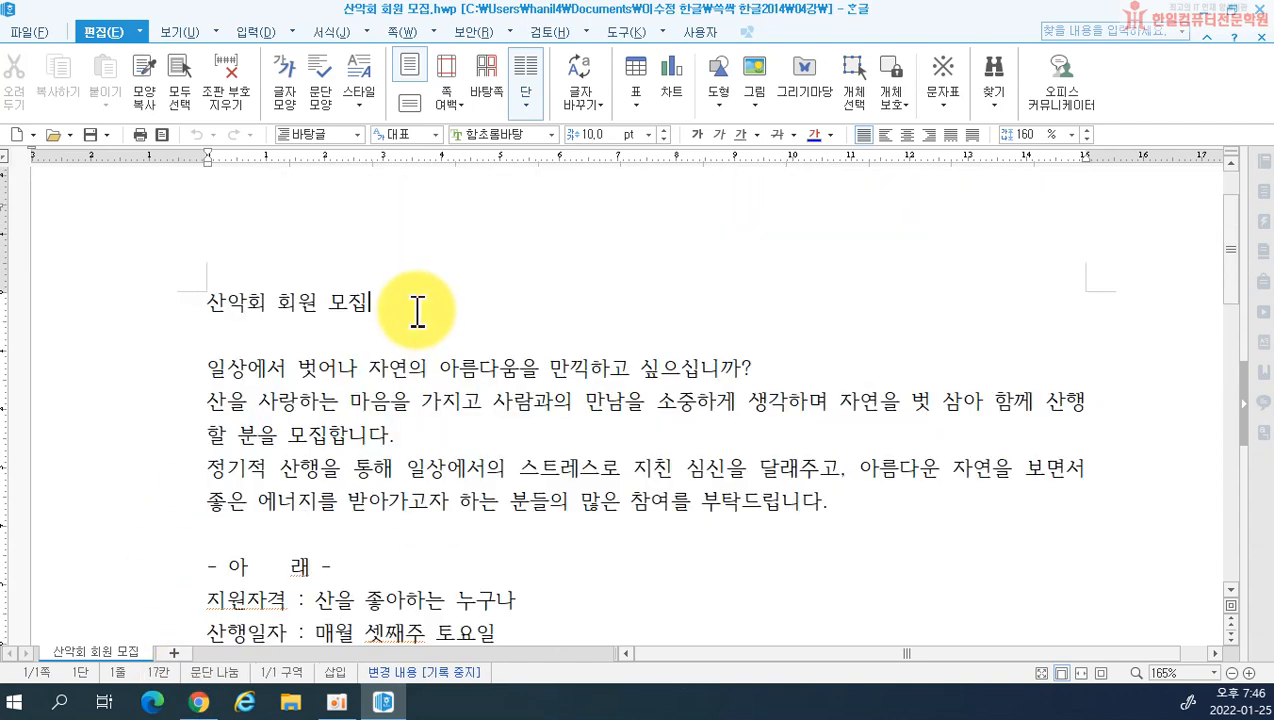
{"action": "triple_click", "coordinate": [160, 330]}
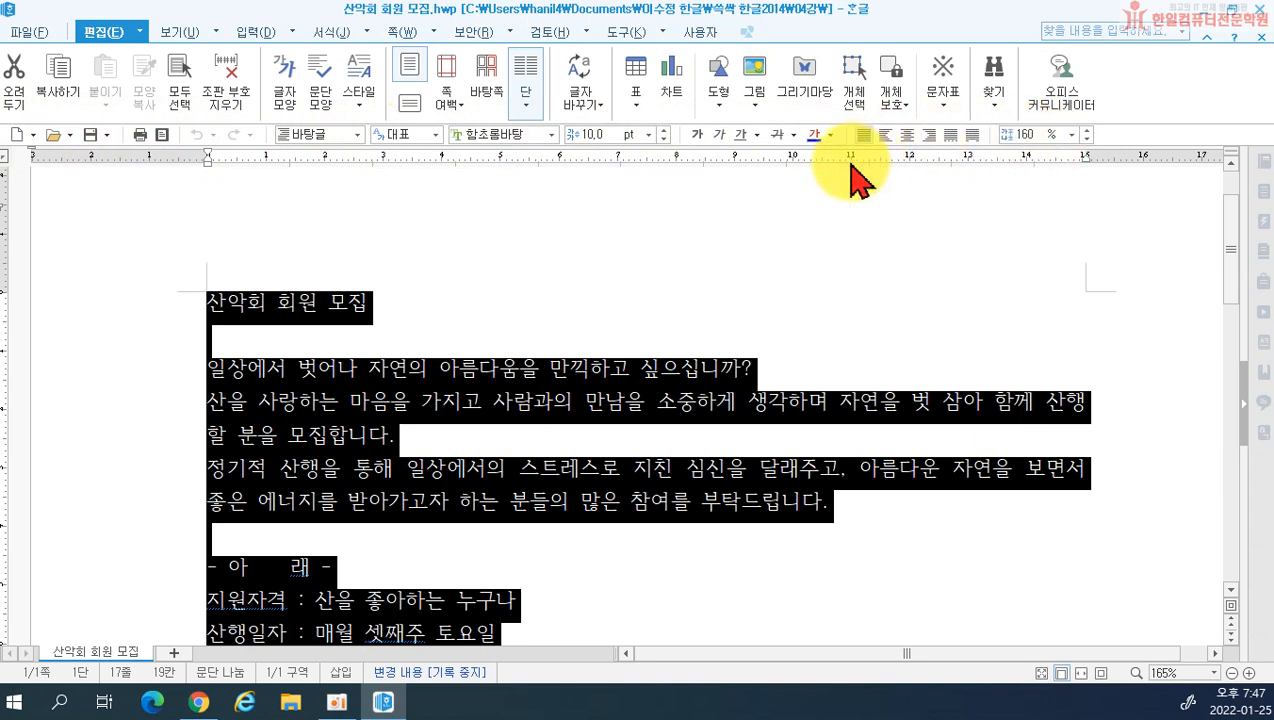
{"action": "left_click", "coordinate": [551, 137]}
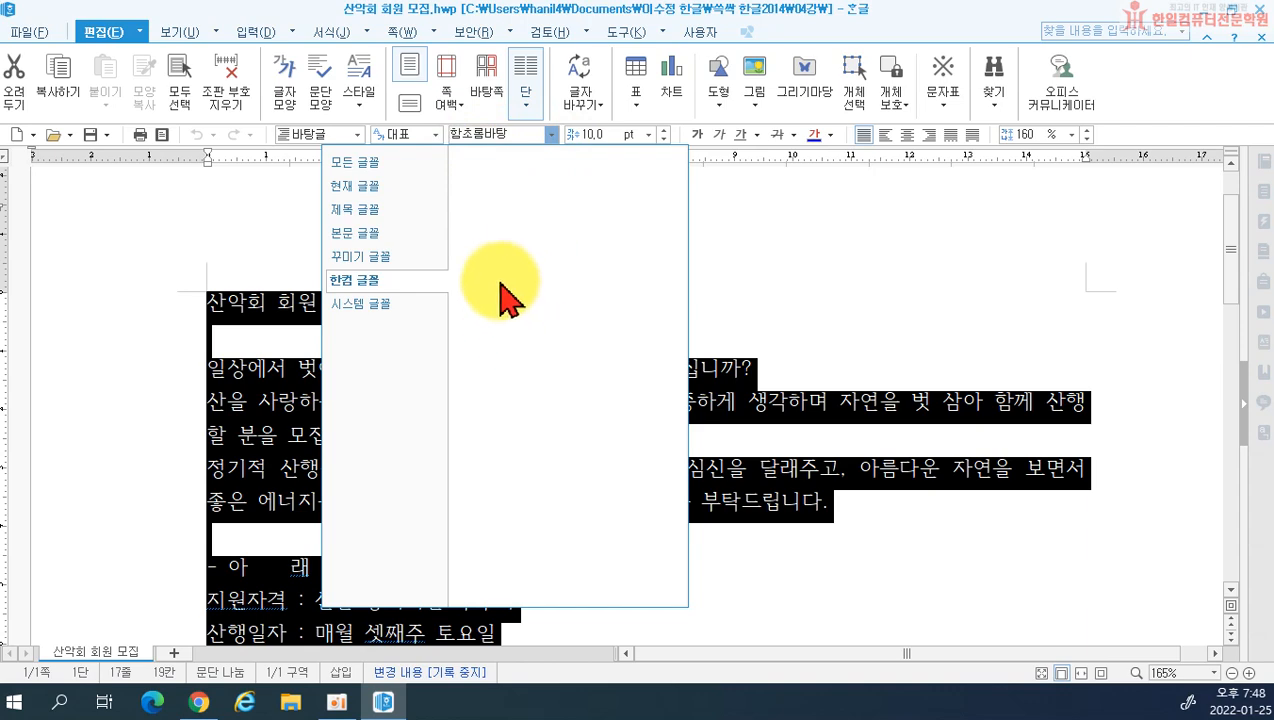
{"action": "left_click", "coordinate": [358, 165]}
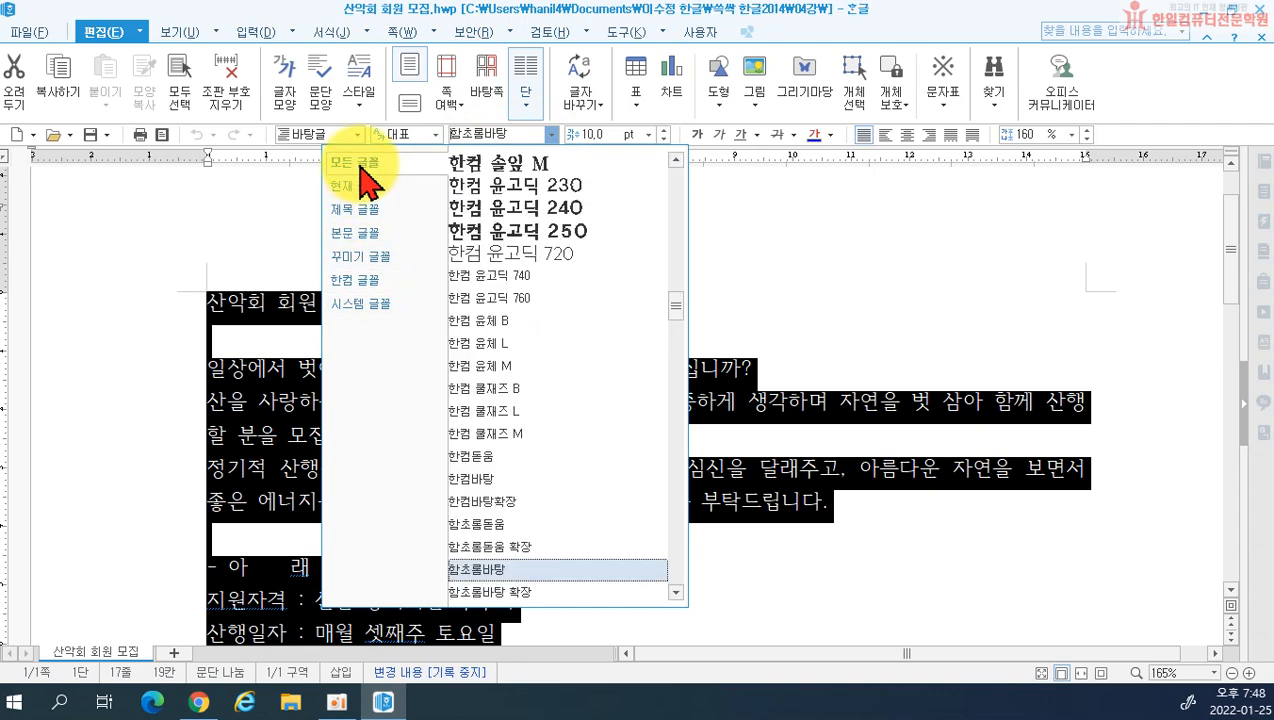
{"action": "scroll", "coordinate": [485, 205], "scroll_direction": "down", "scroll_amount": 1}
{"action": "scroll", "coordinate": [492, 205], "scroll_direction": "down", "scroll_amount": 4}
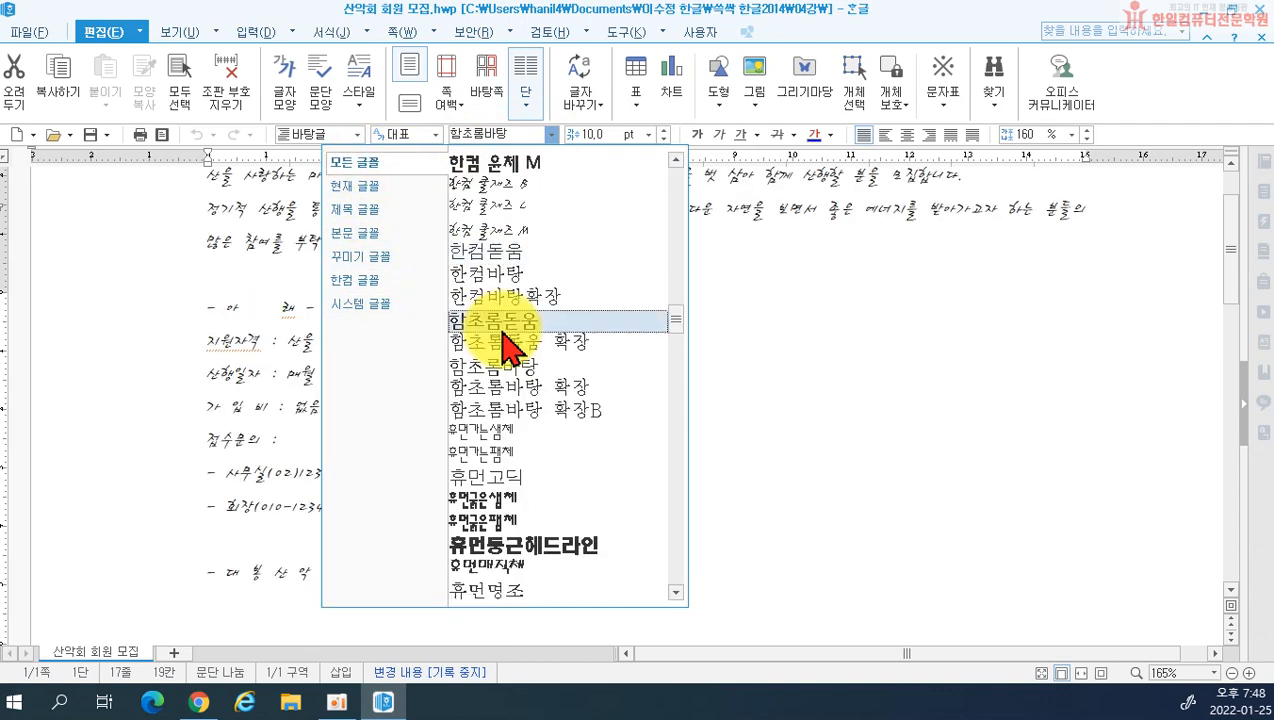
{"action": "scroll", "coordinate": [515, 360], "scroll_direction": "down", "scroll_amount": 1}
{"action": "scroll", "coordinate": [498, 330], "scroll_direction": "up", "scroll_amount": 3}
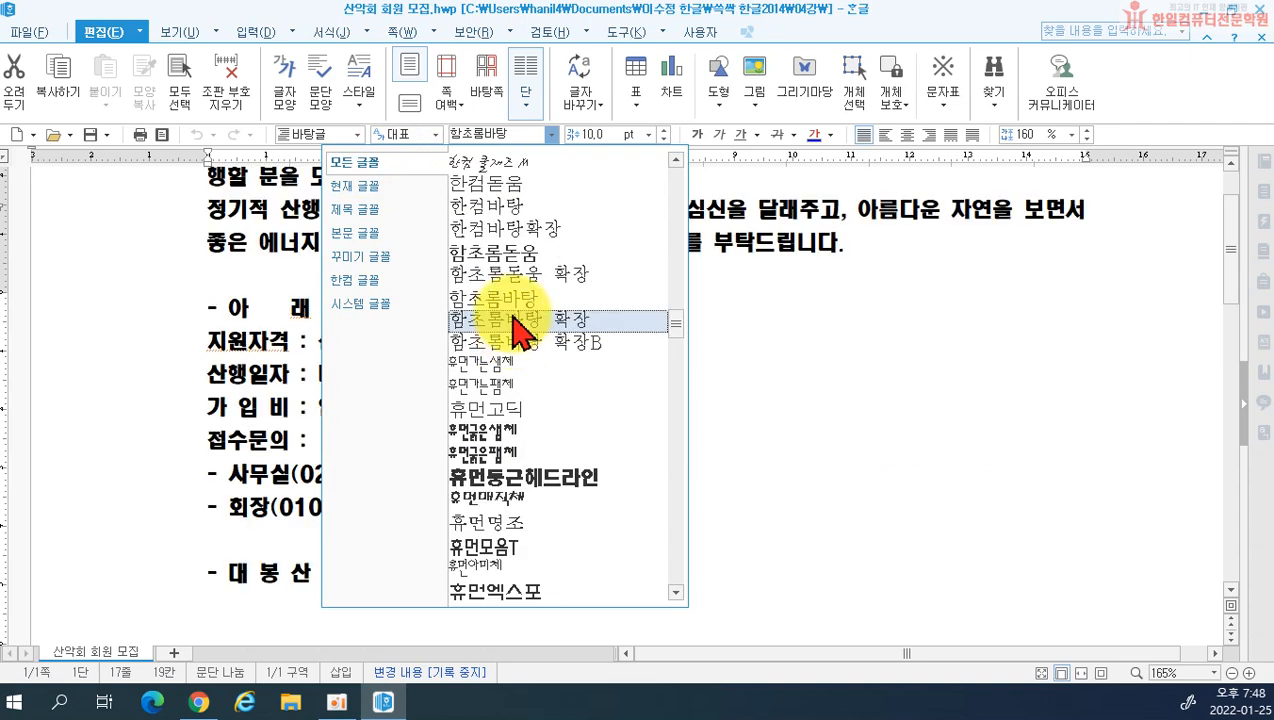
{"action": "left_click", "coordinate": [122, 210]}
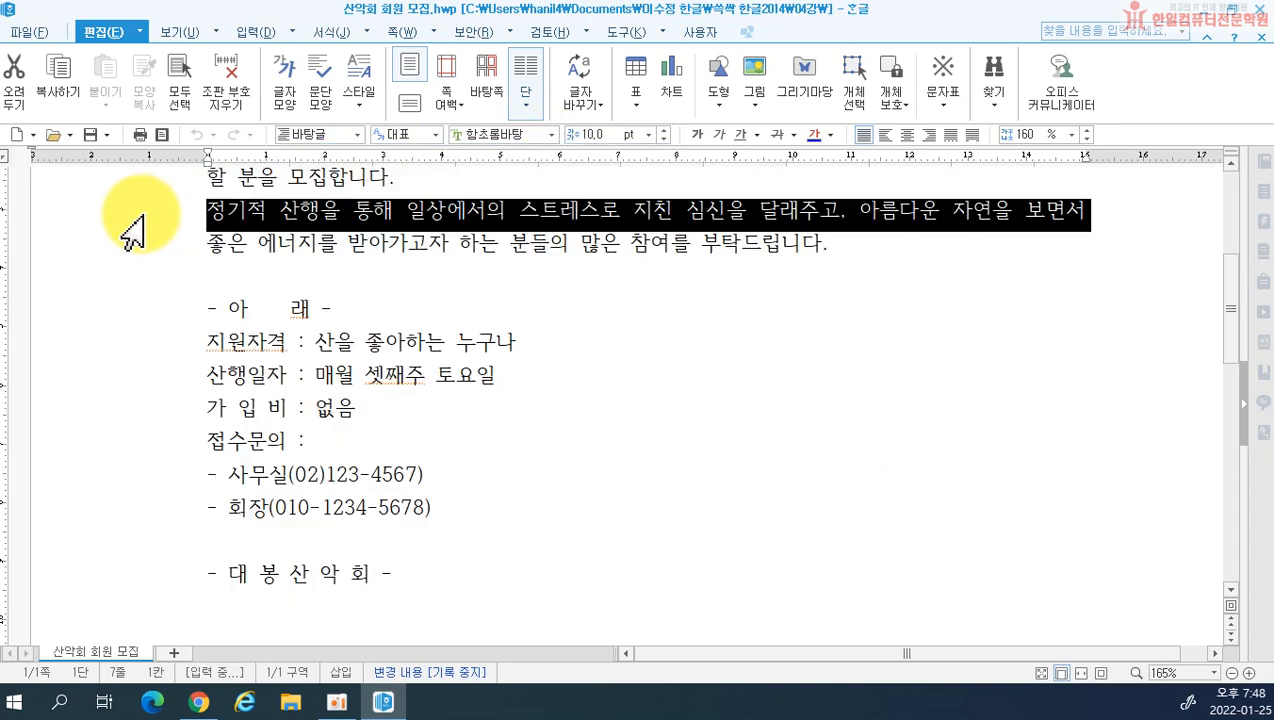
- Select the entire document text and change its font to 휴먼엑스포 from the 모든 글꼴 category
{"action": "scroll", "coordinate": [140, 230], "scroll_direction": "up", "scroll_amount": 4}
{"action": "triple_click", "coordinate": [148, 415]}
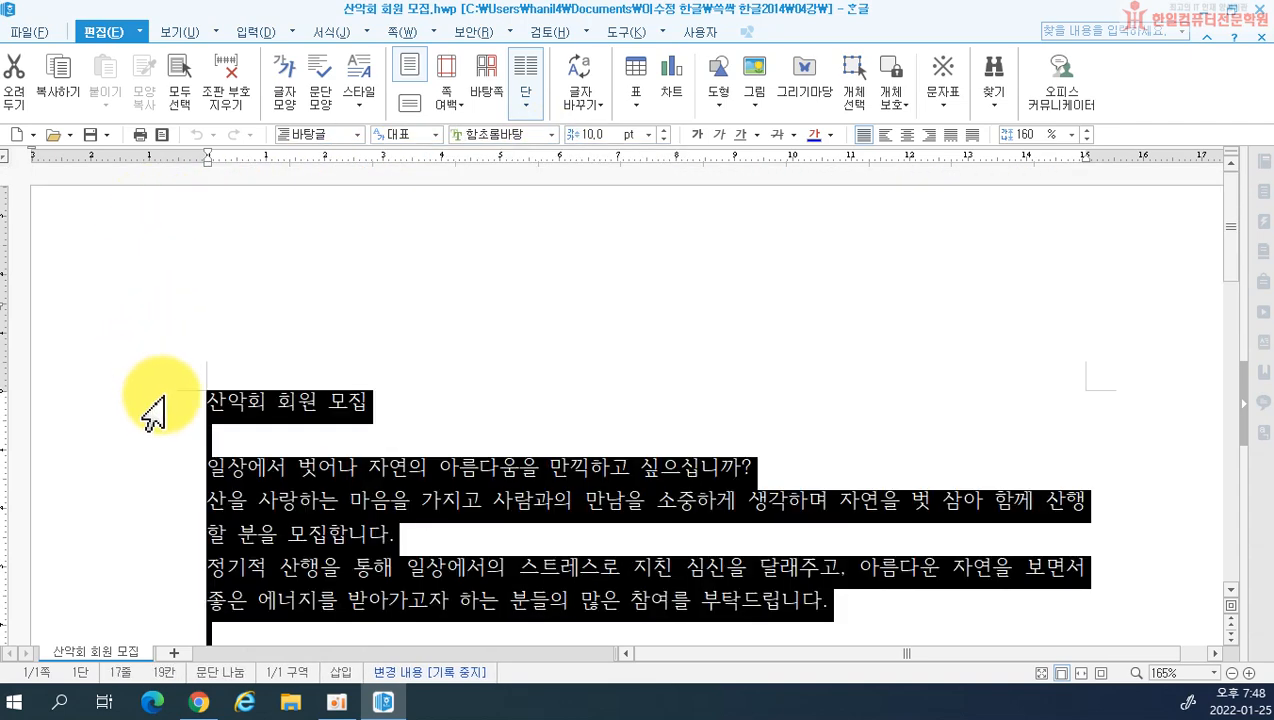
{"action": "left_click", "coordinate": [550, 134]}
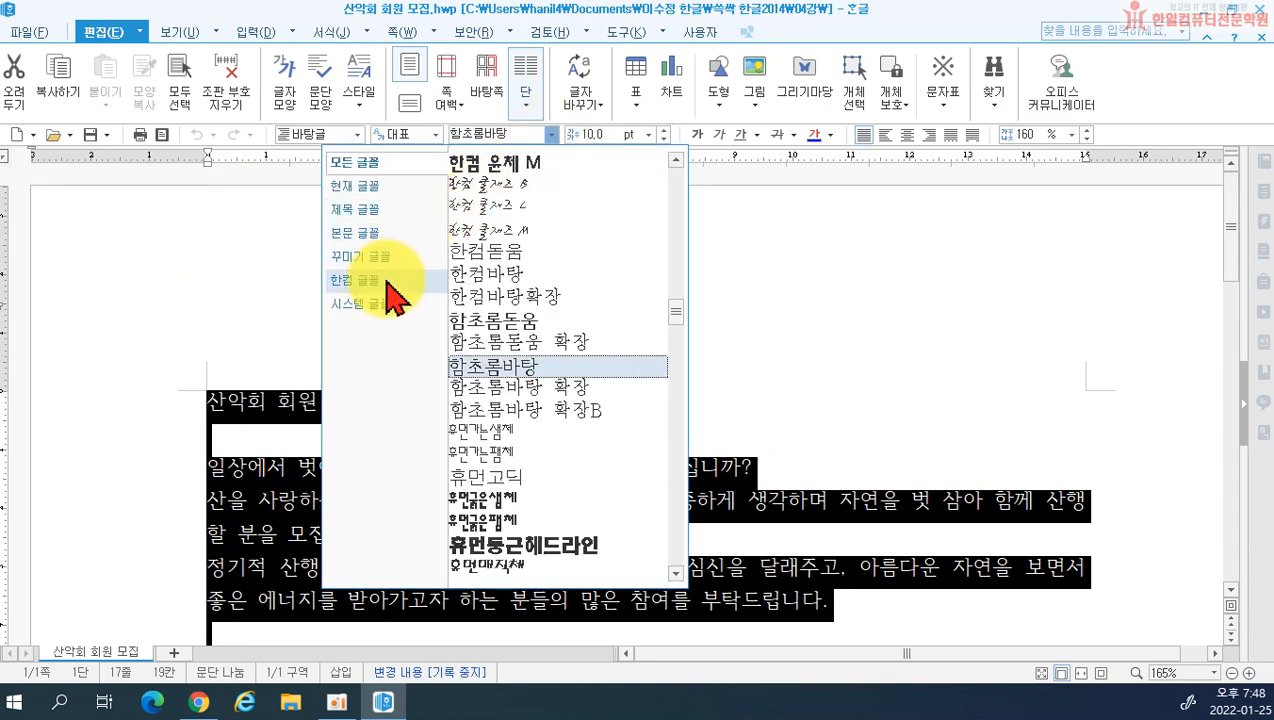
{"action": "left_click", "coordinate": [389, 281]}
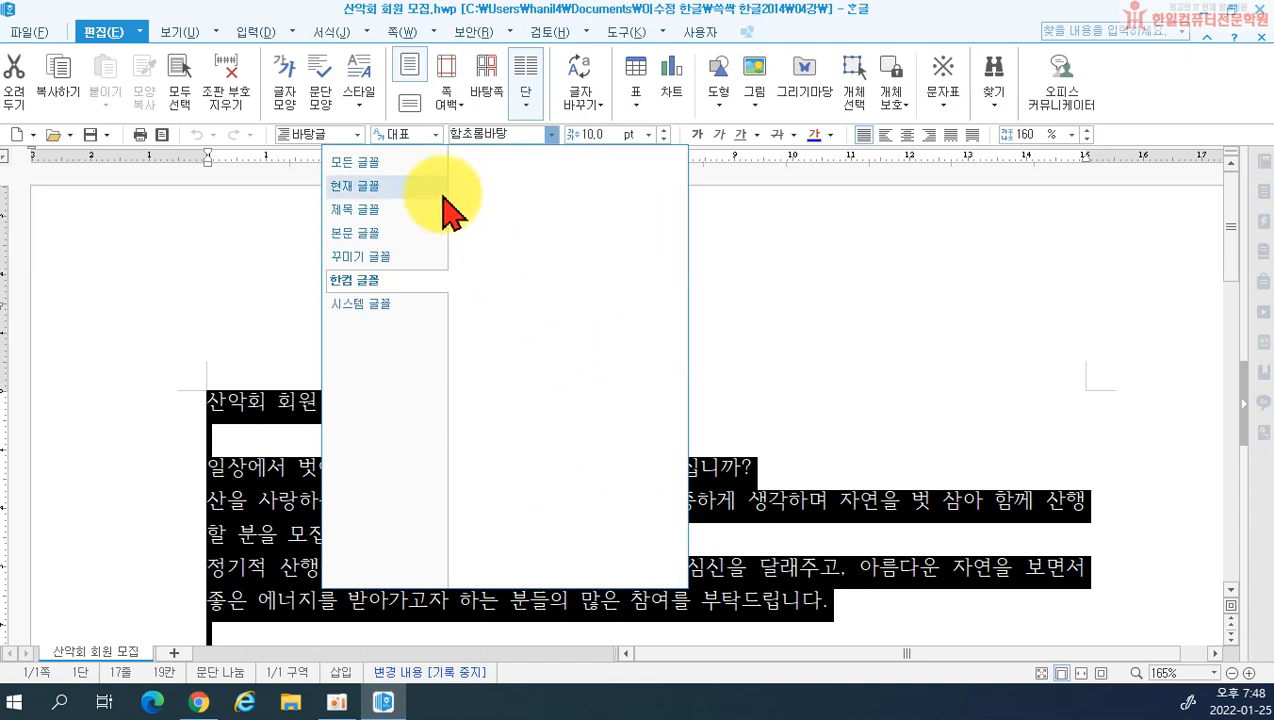
{"action": "left_click", "coordinate": [386, 166]}
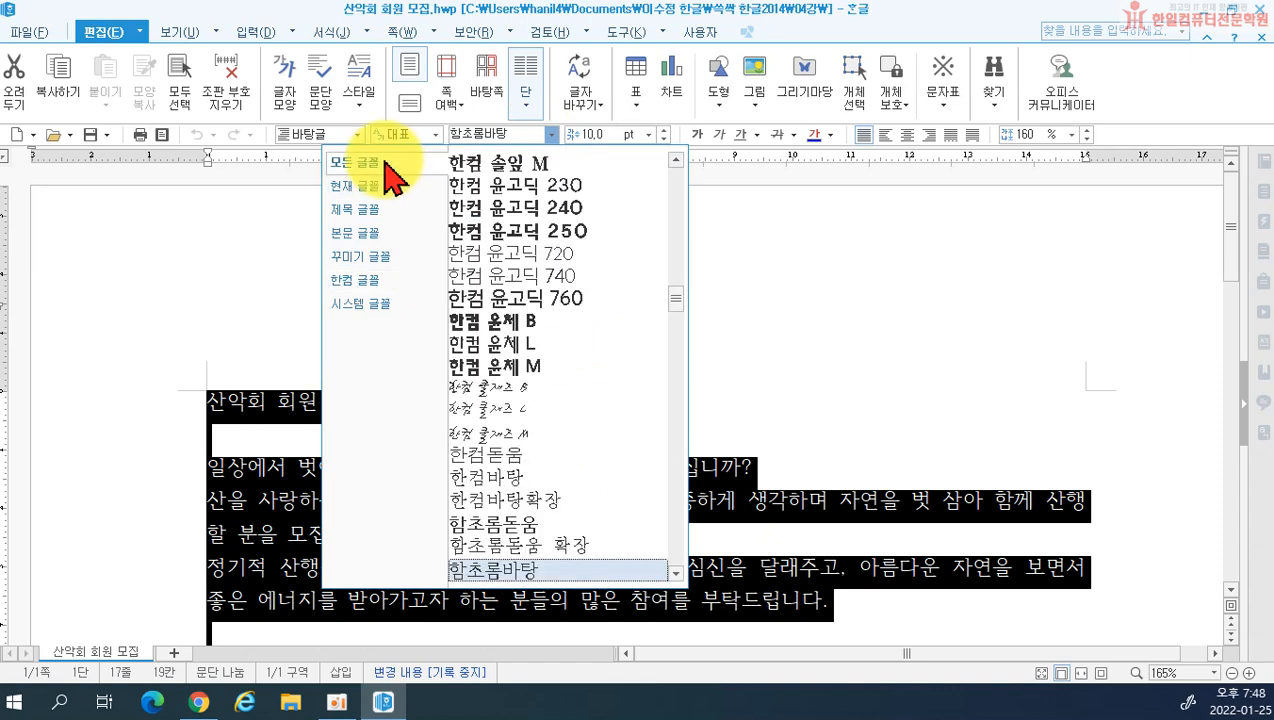
{"action": "scroll", "coordinate": [512, 190], "scroll_direction": "down", "scroll_amount": 1}
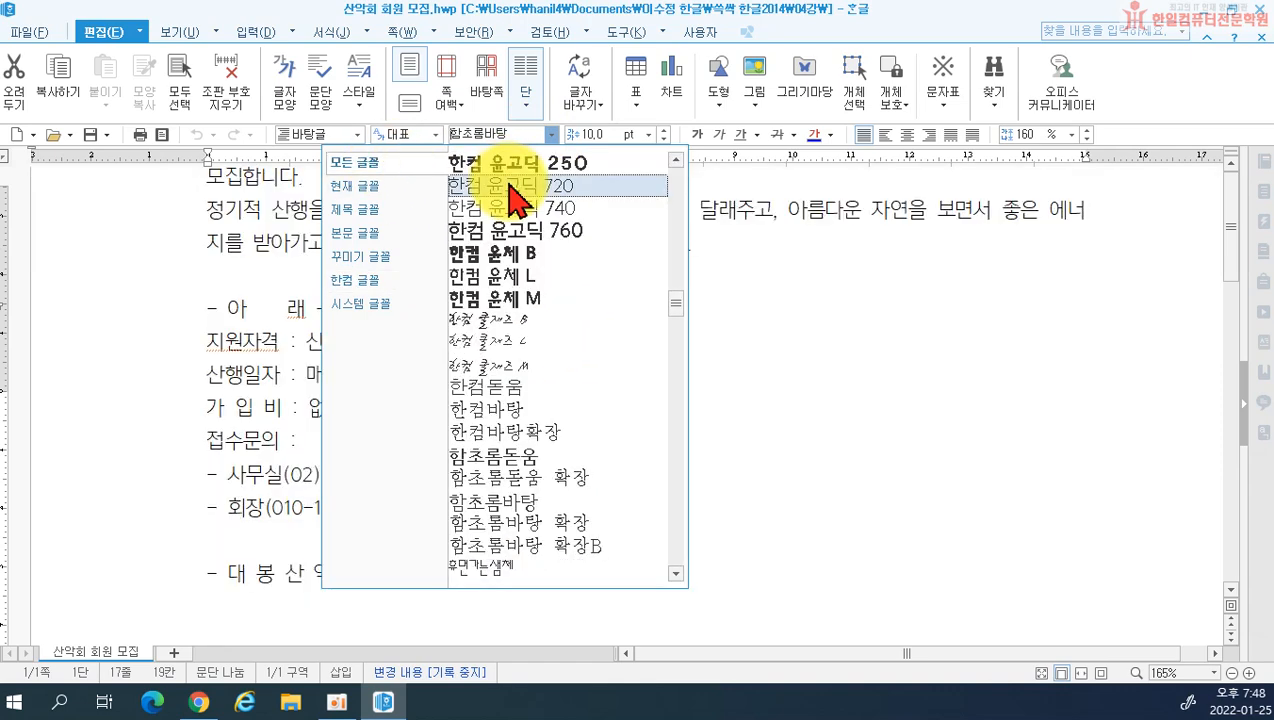
{"action": "scroll", "coordinate": [510, 180], "scroll_direction": "down", "scroll_amount": 3}
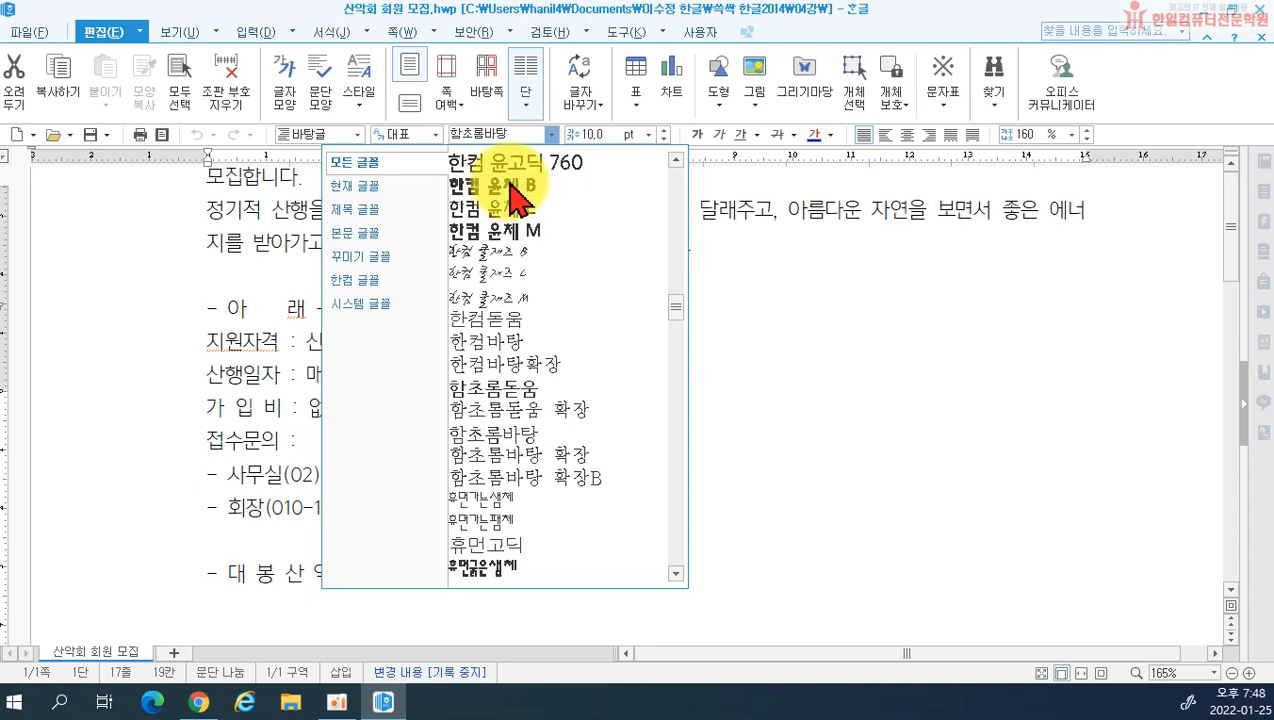
{"action": "scroll", "coordinate": [519, 385], "scroll_direction": "down", "scroll_amount": 1}
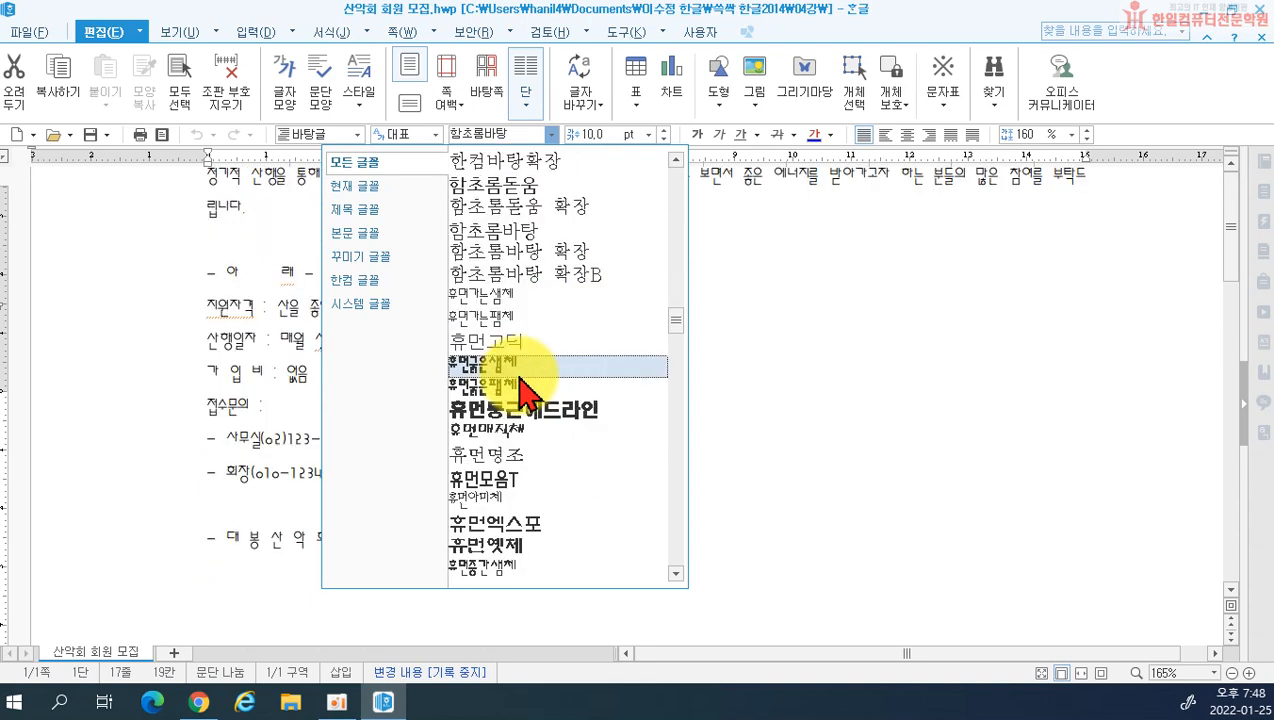
{"action": "left_click", "coordinate": [530, 525]}
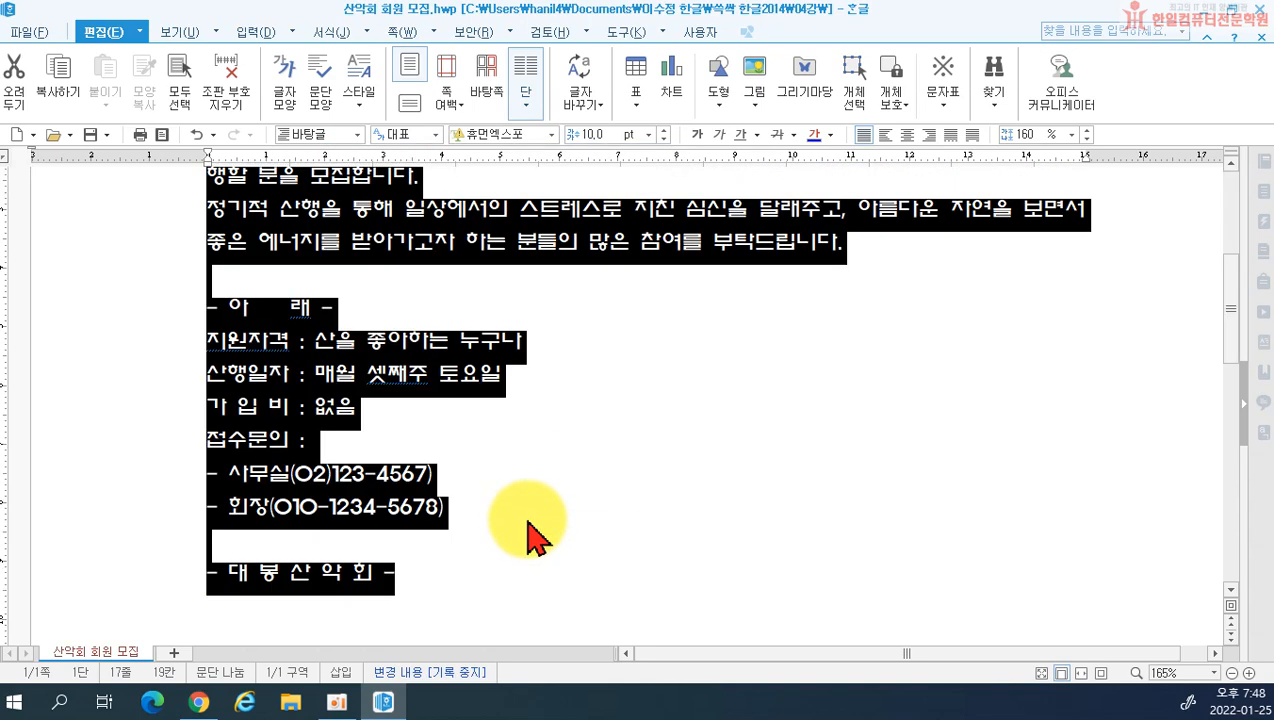
- Look up fonts beginning with 휴, apply 휴먼엑스포 to the entire text again, and clear the selection
{"action": "scroll", "coordinate": [529, 532], "scroll_direction": "up", "scroll_amount": 4}
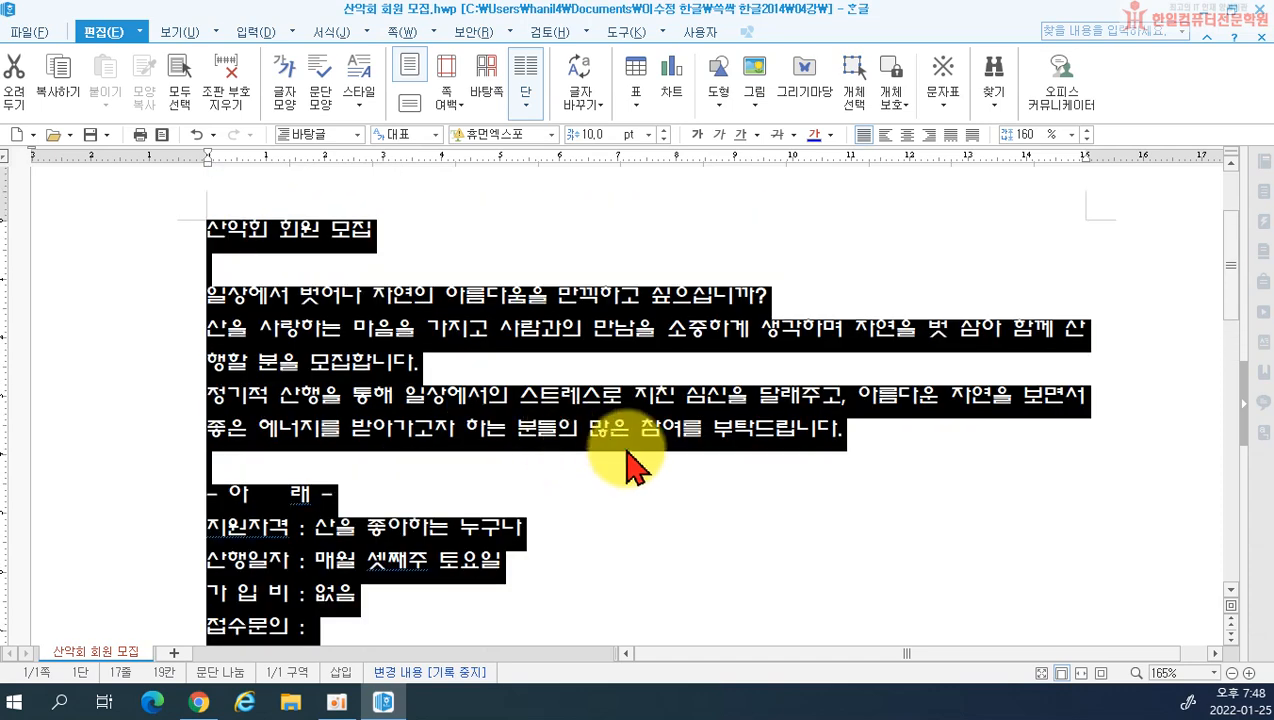
{"action": "triple_click", "coordinate": [142, 243]}
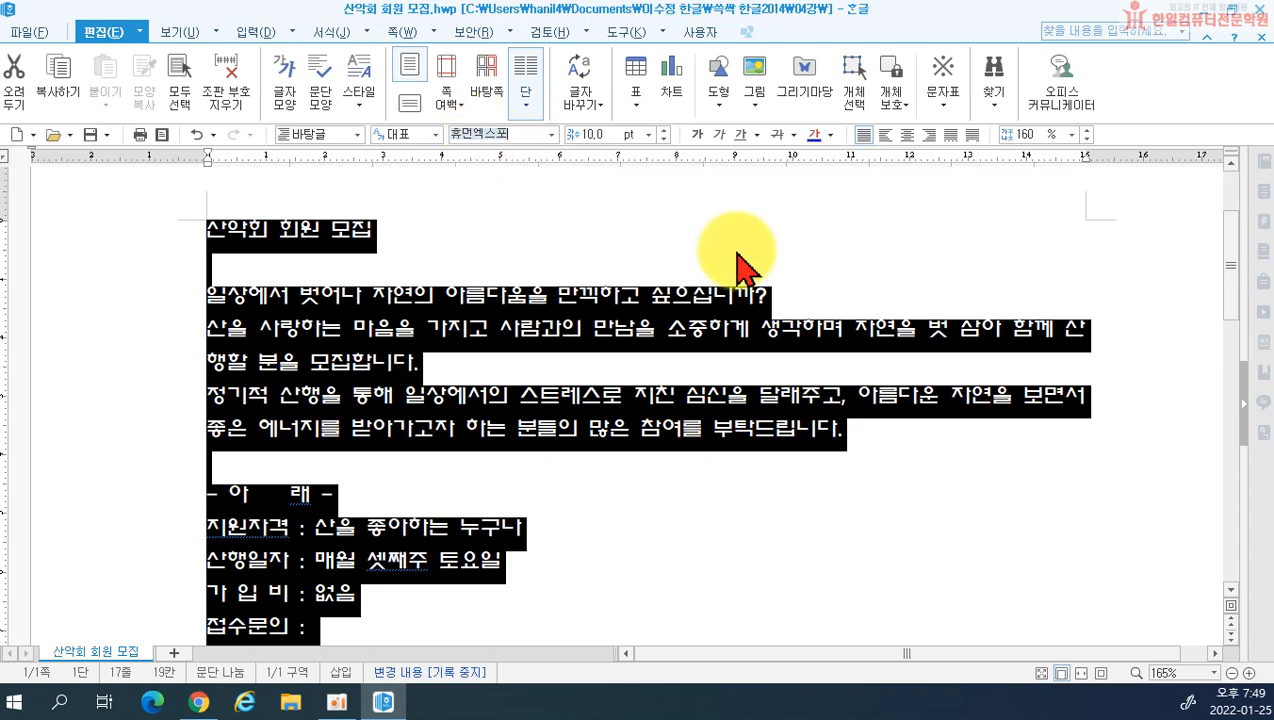
{"action": "type", "text": "휴"}
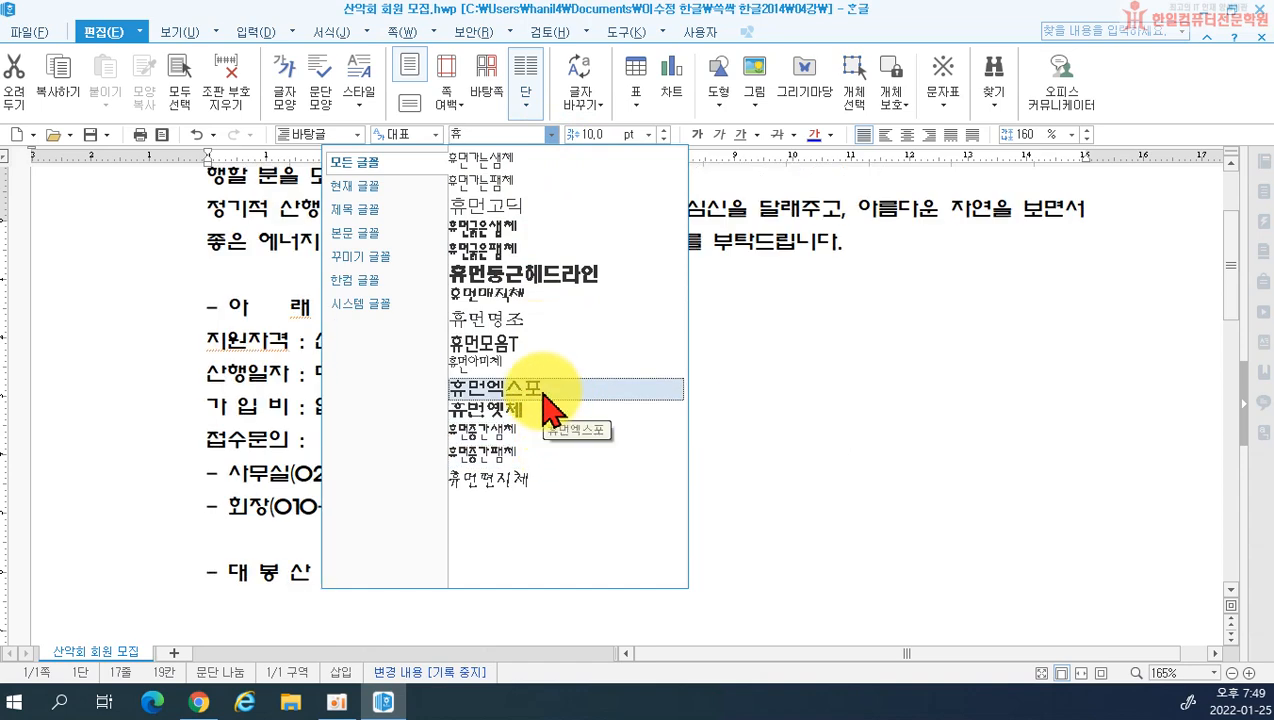
{"action": "left_click", "coordinate": [543, 390]}
{"action": "scroll", "coordinate": [543, 405], "scroll_direction": "up", "scroll_amount": 3}
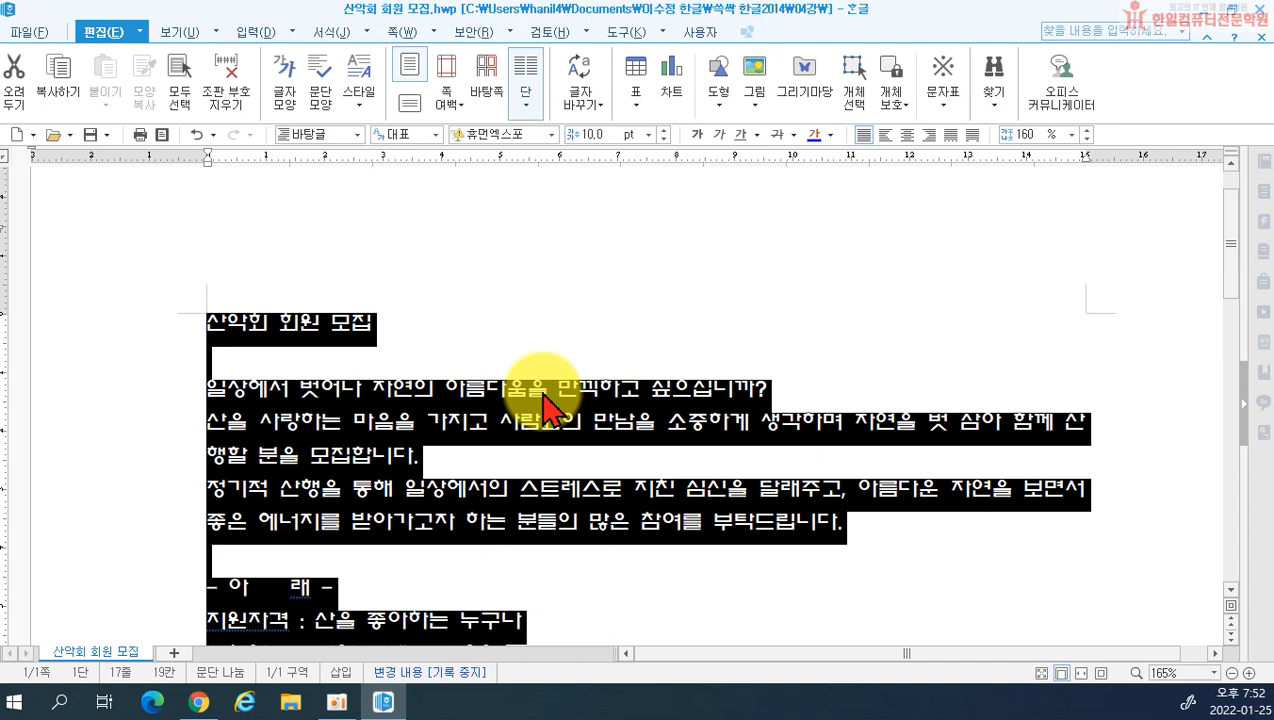
{"action": "left_click", "coordinate": [495, 326]}
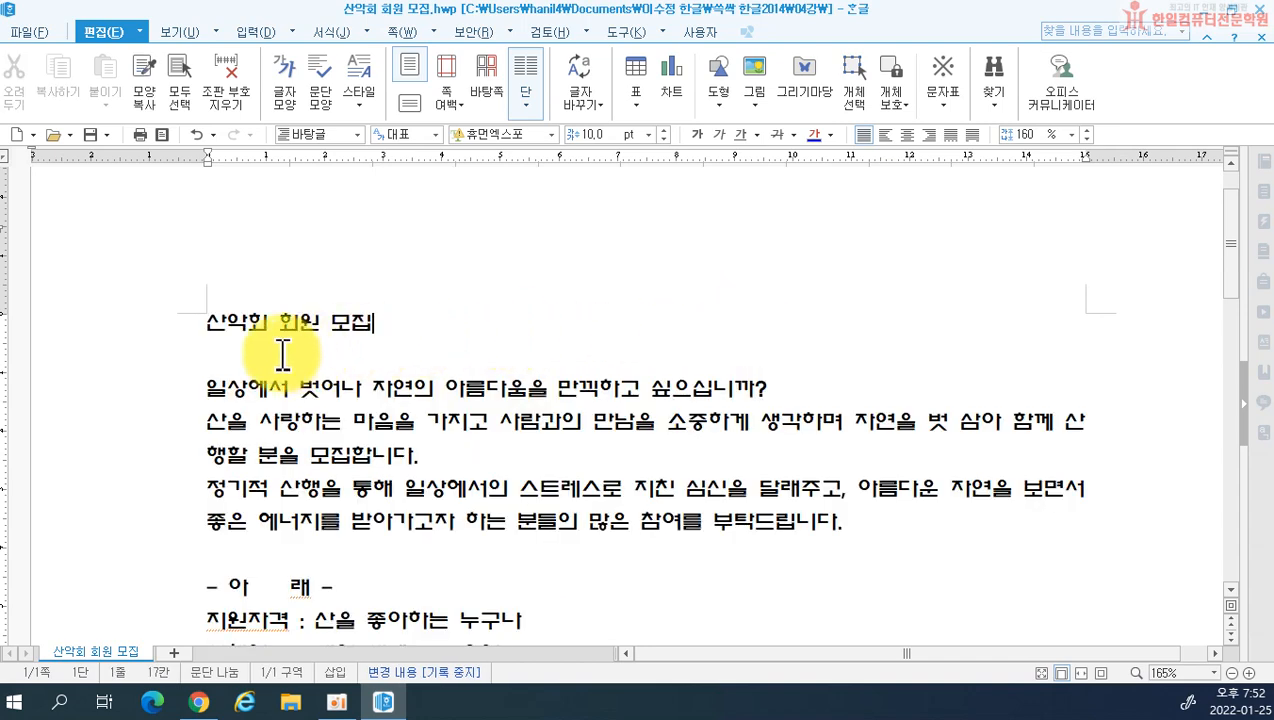
- Select the title line 산악회 회원 모집 and set its font size to 32 pt
{"action": "left_click", "coordinate": [148, 328]}
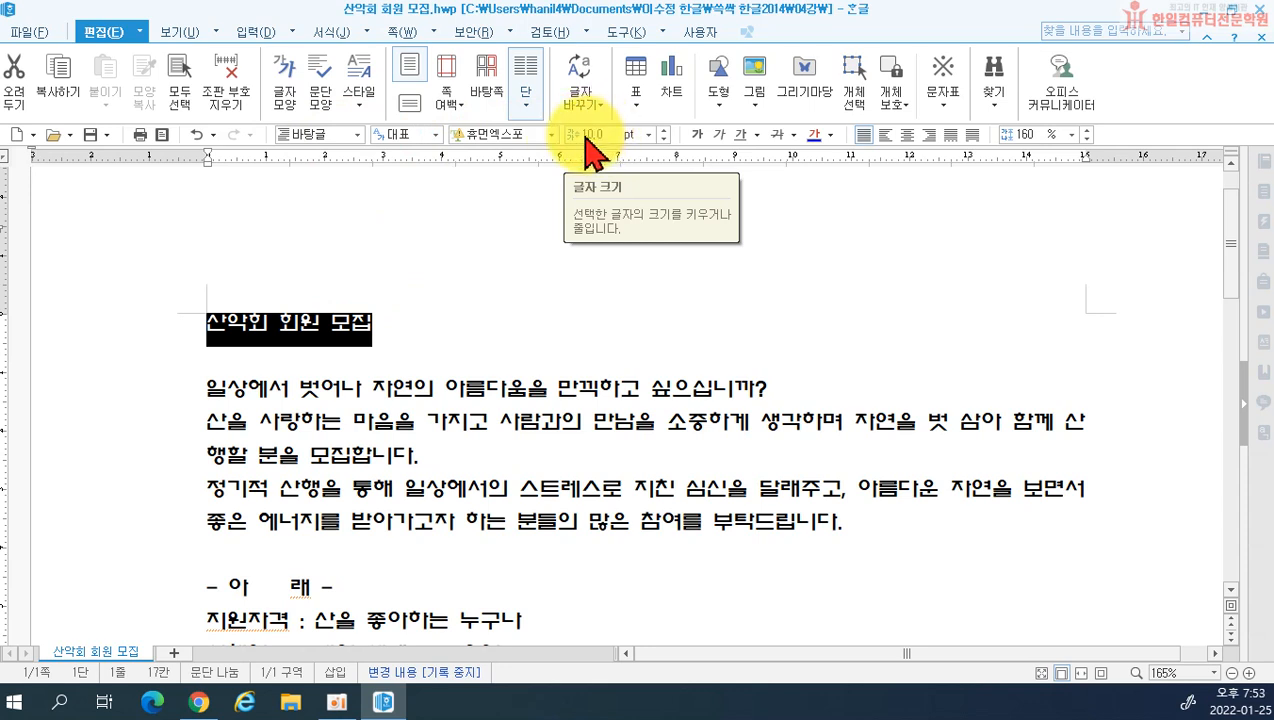
{"action": "left_click", "coordinate": [649, 134]}
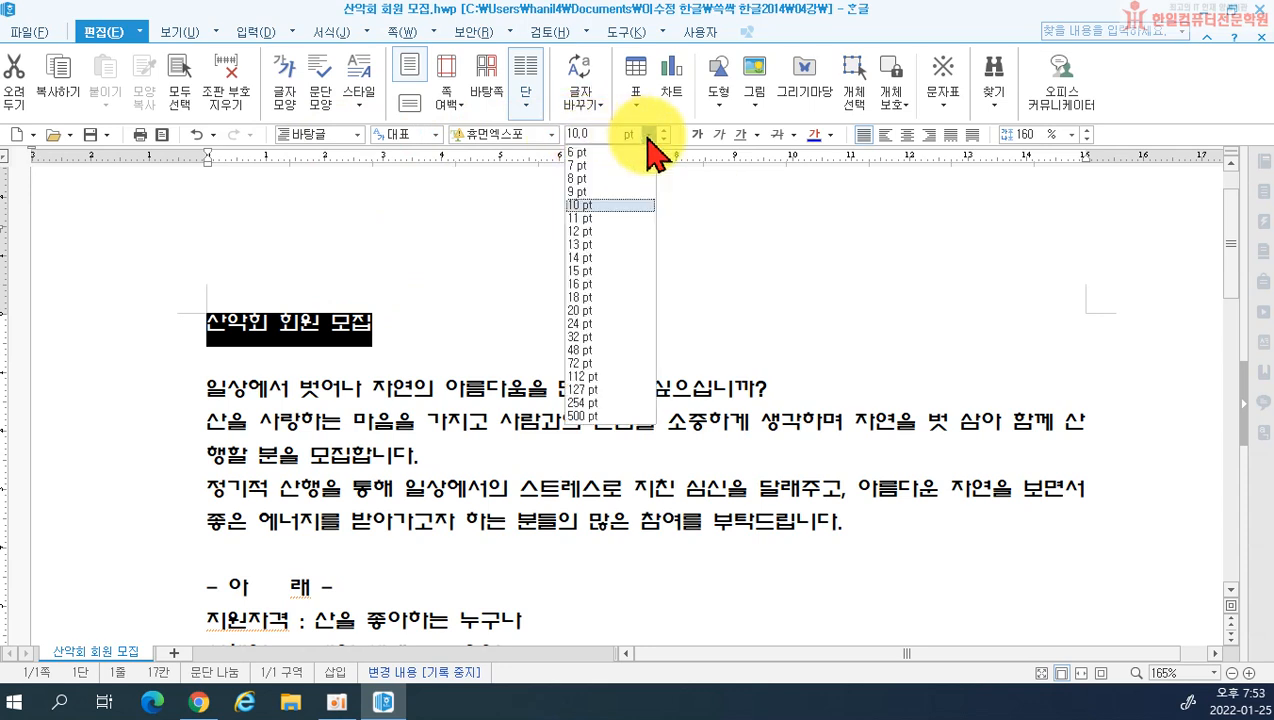
{"action": "left_click", "coordinate": [582, 338]}
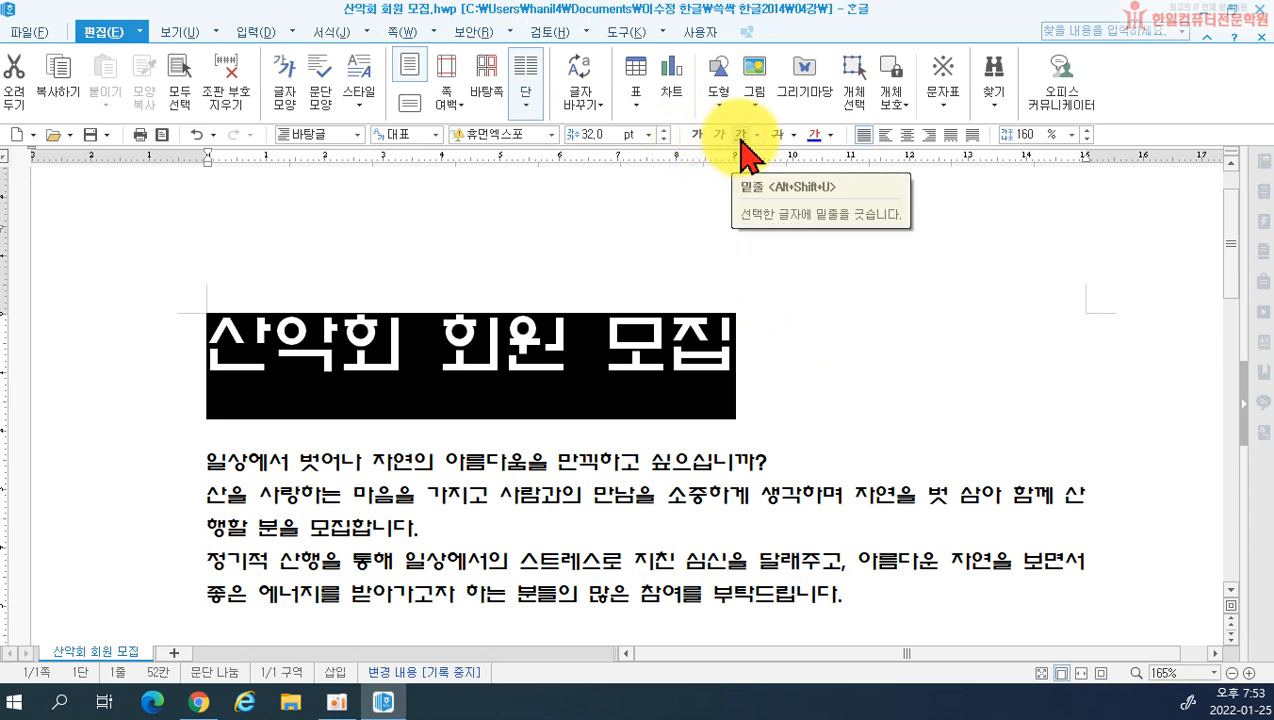
- Color the title 파랑 (RGB: 0,0,255) using the 오피스 color theme, and center-align the title line
{"action": "left_click", "coordinate": [829, 138]}
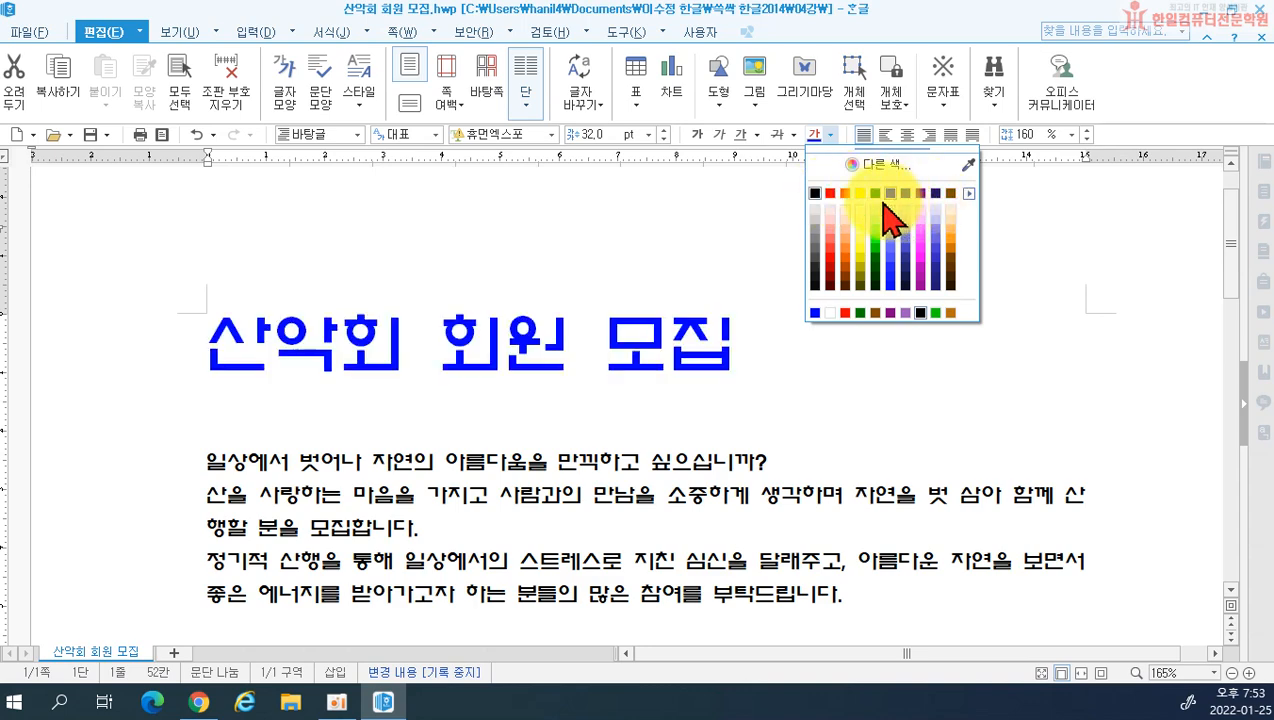
{"action": "left_click", "coordinate": [968, 194]}
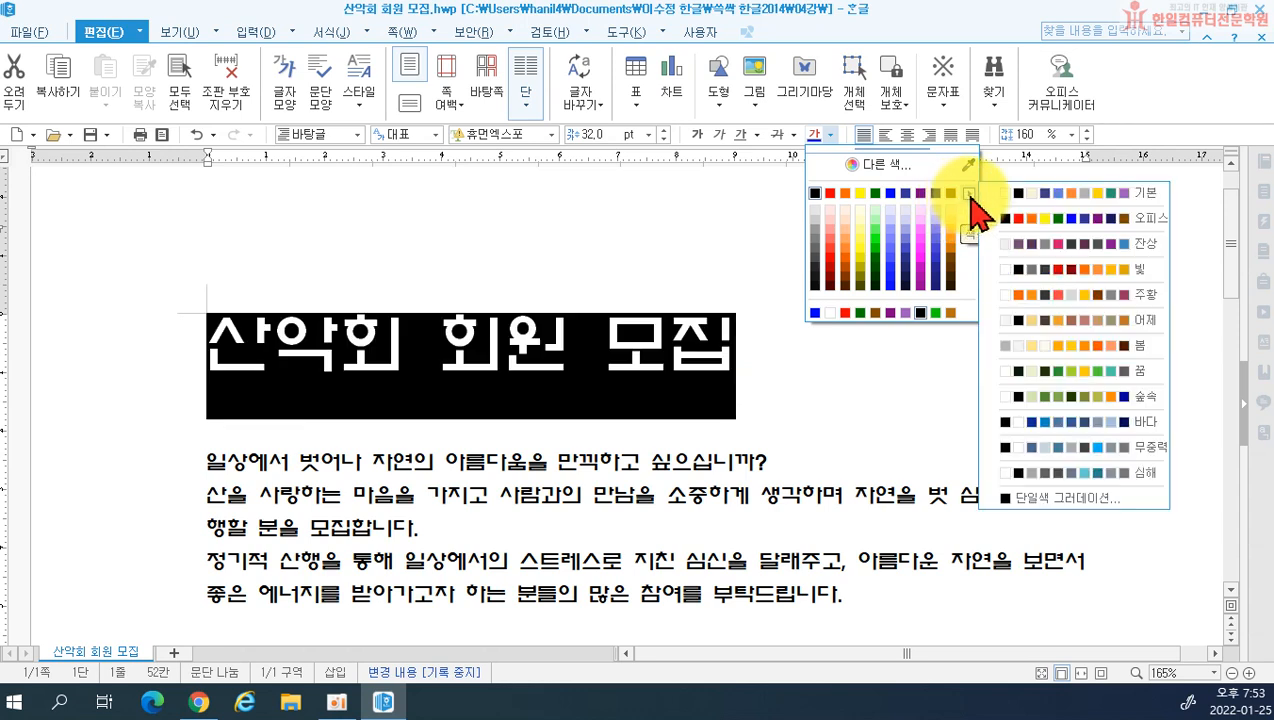
{"action": "left_click", "coordinate": [1034, 218]}
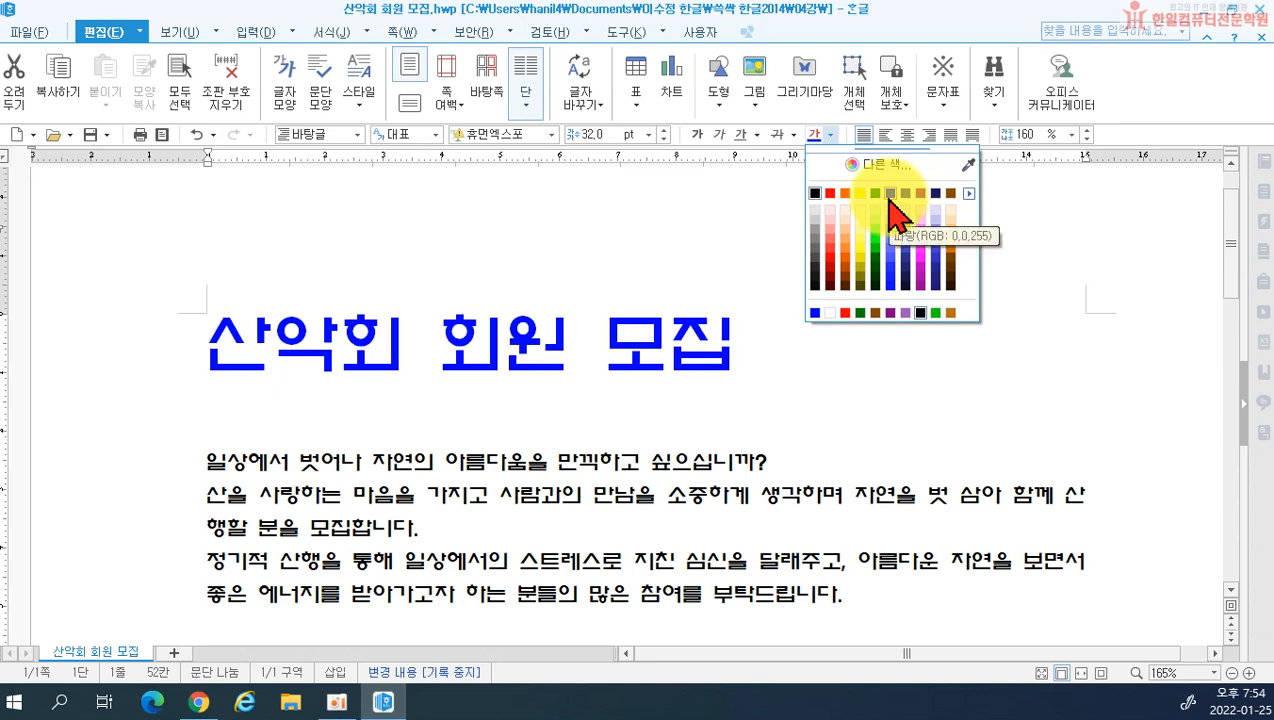
{"action": "left_click", "coordinate": [889, 198]}
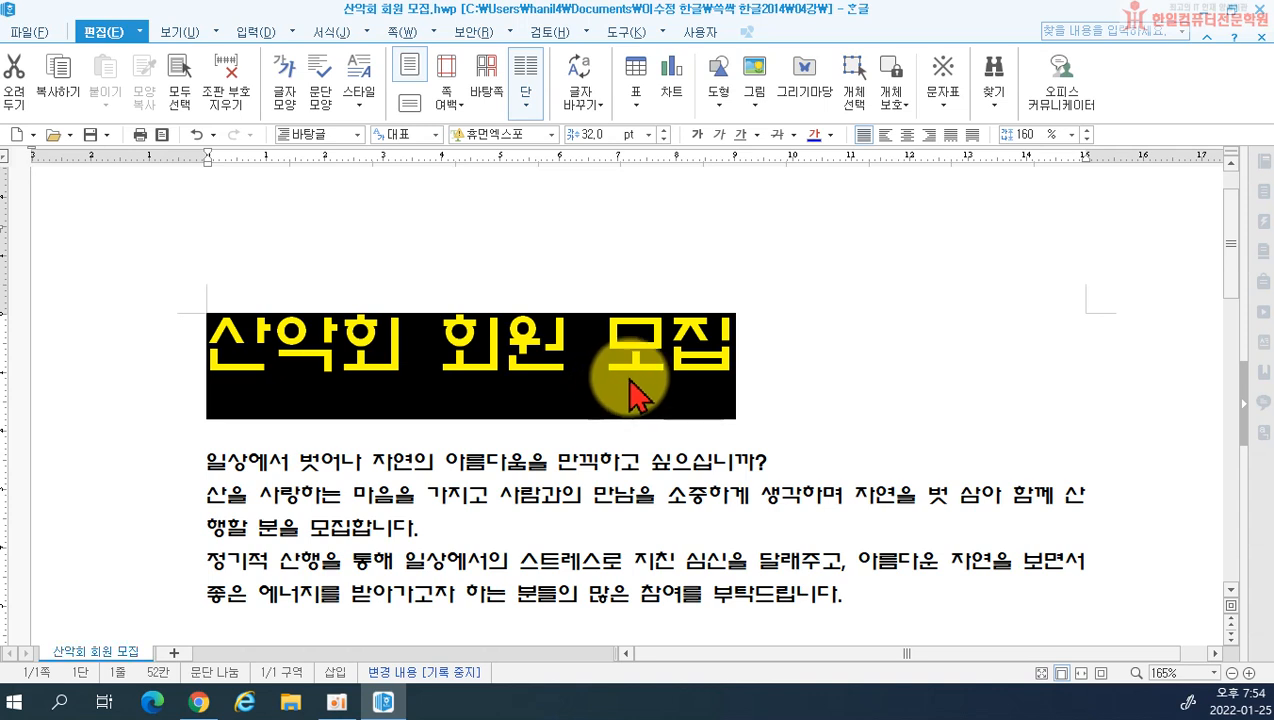
{"action": "left_click", "coordinate": [856, 338]}
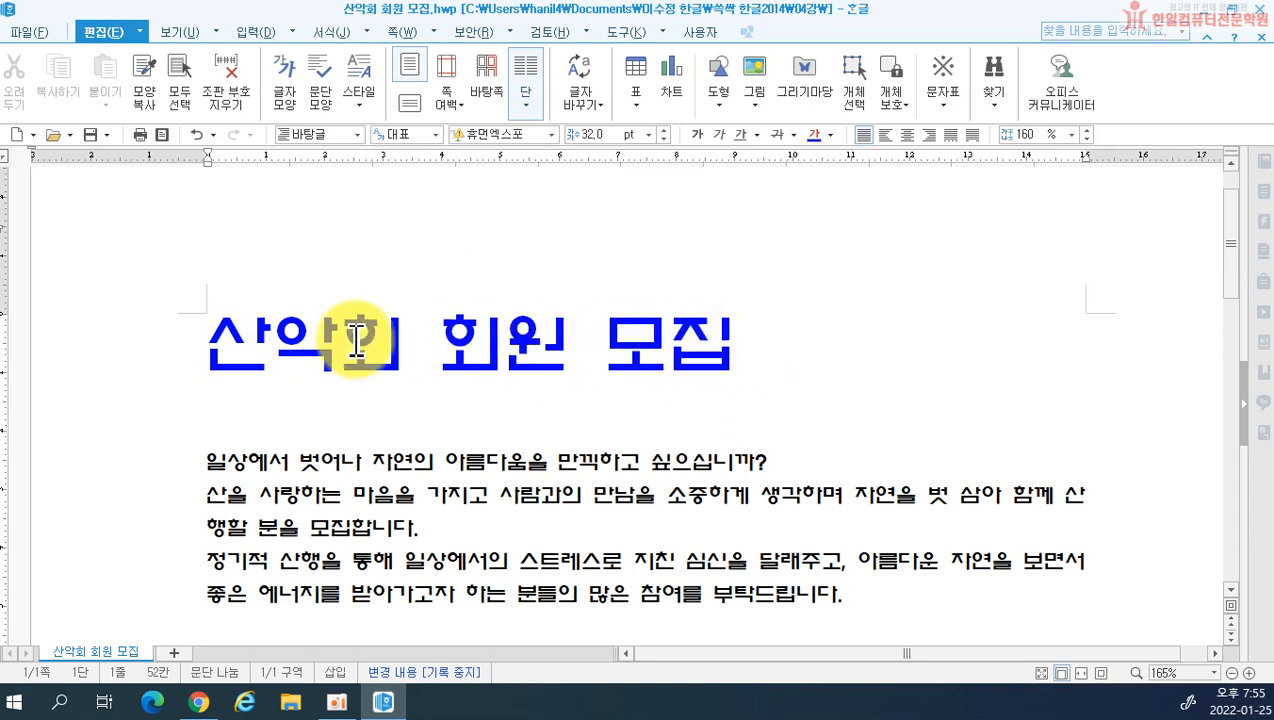
{"action": "left_click", "coordinate": [905, 155]}
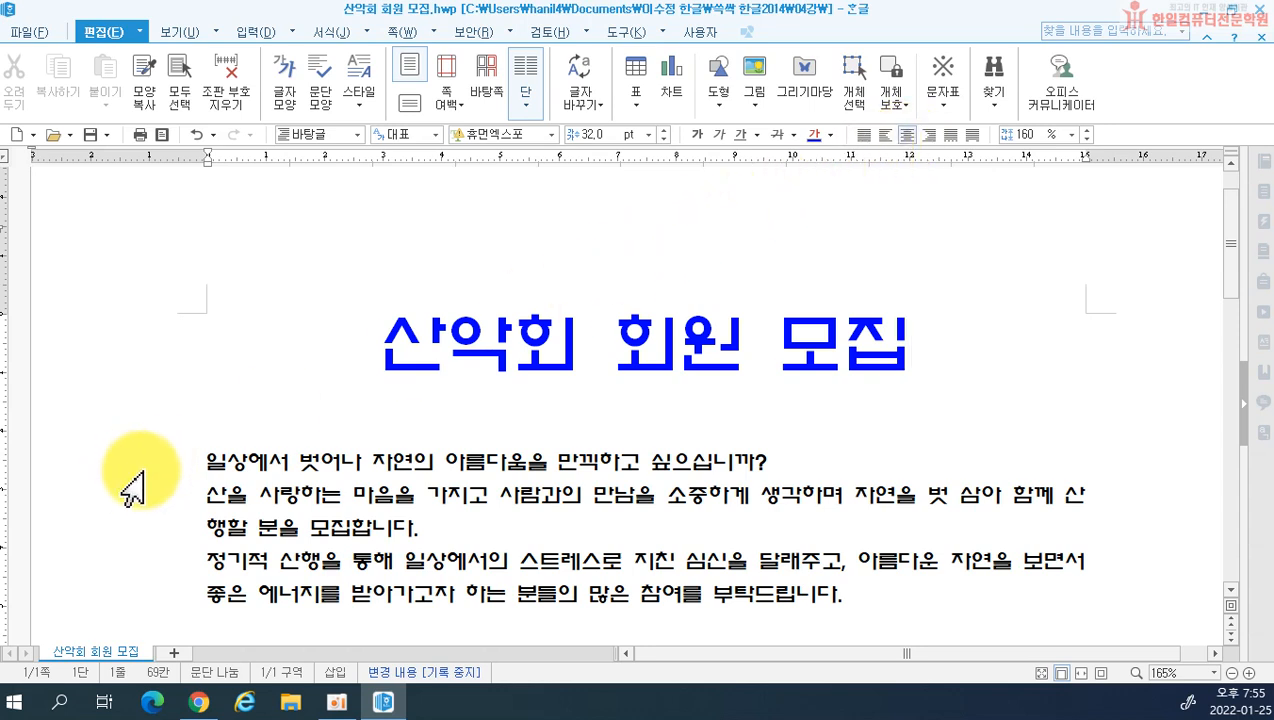
{"action": "left_click_drag", "start_coordinate": [125, 472], "coordinate": [208, 492]}
{"action": "scroll", "coordinate": [497, 425], "scroll_direction": "up", "scroll_amount": 3}
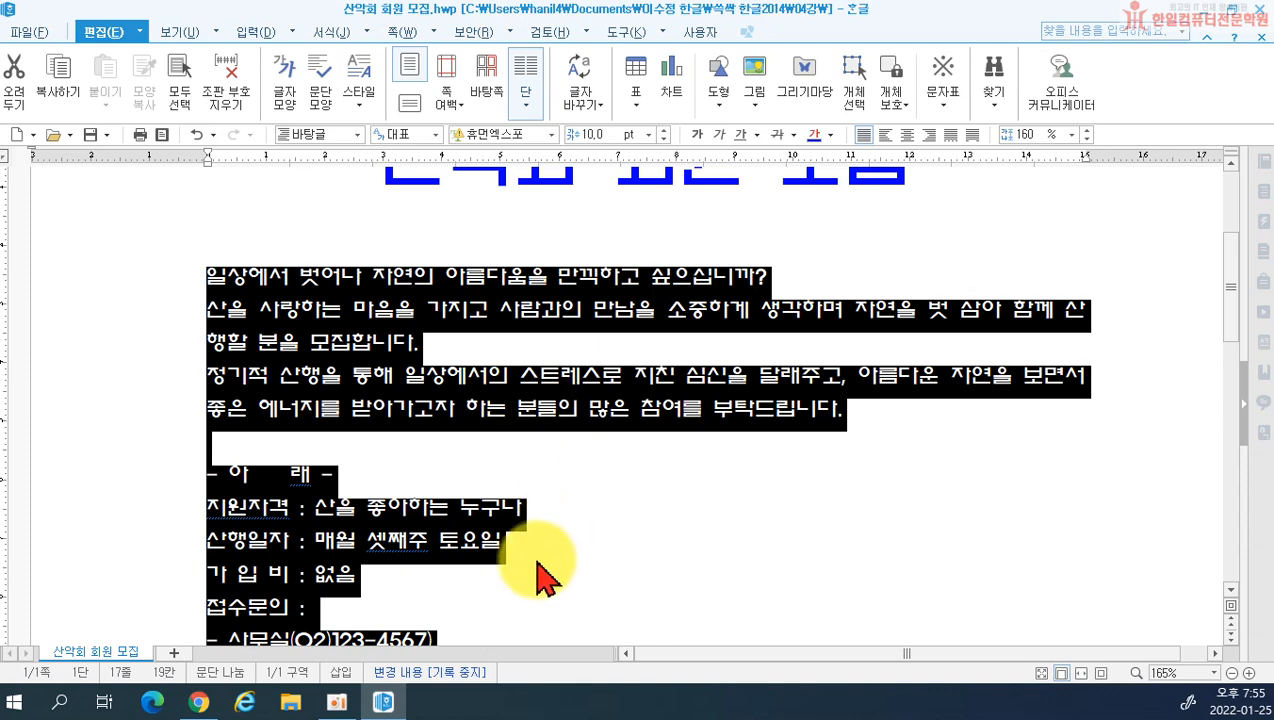
{"action": "left_click", "coordinate": [603, 516]}
{"action": "scroll", "coordinate": [283, 368], "scroll_direction": "up", "scroll_amount": 3}
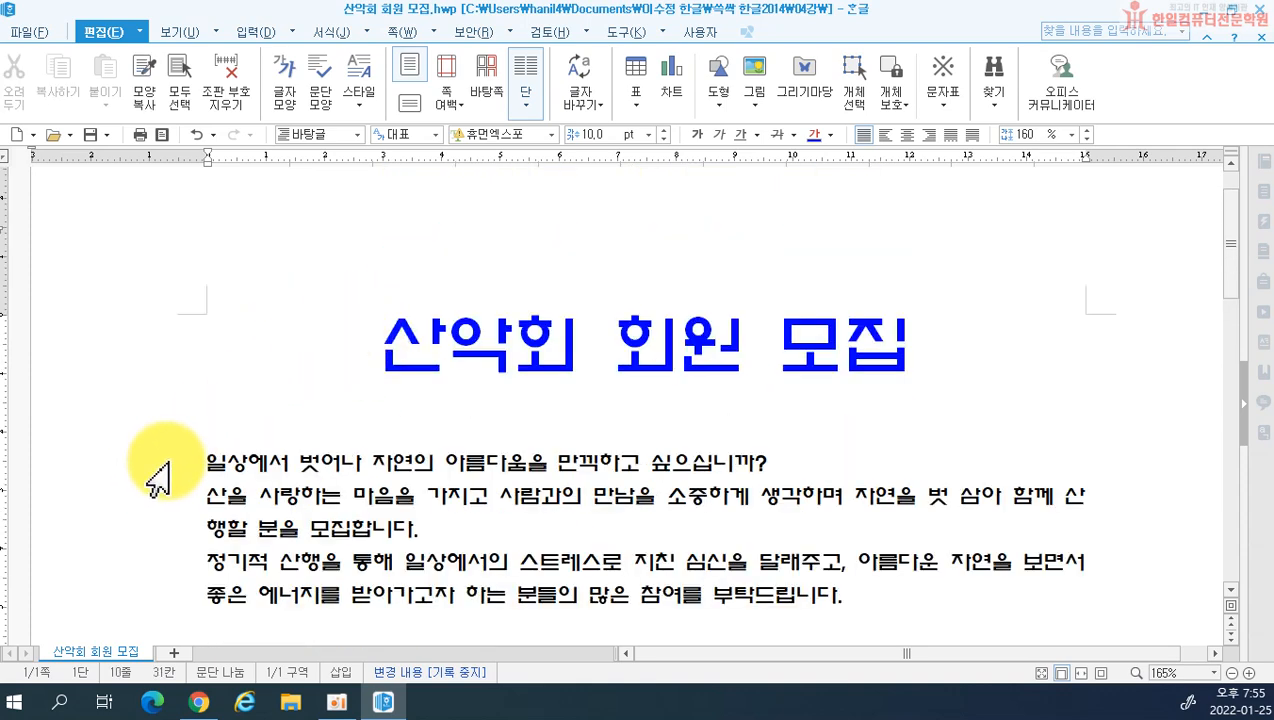
- Select all the body text below the title, down to the - 대 봉 산 악 회 - line, and set its font size to 14 pt
{"action": "left_click_drag", "start_coordinate": [155, 475], "coordinate": [172, 700]}
{"action": "scroll", "coordinate": [630, 435], "scroll_direction": "up", "scroll_amount": 1}
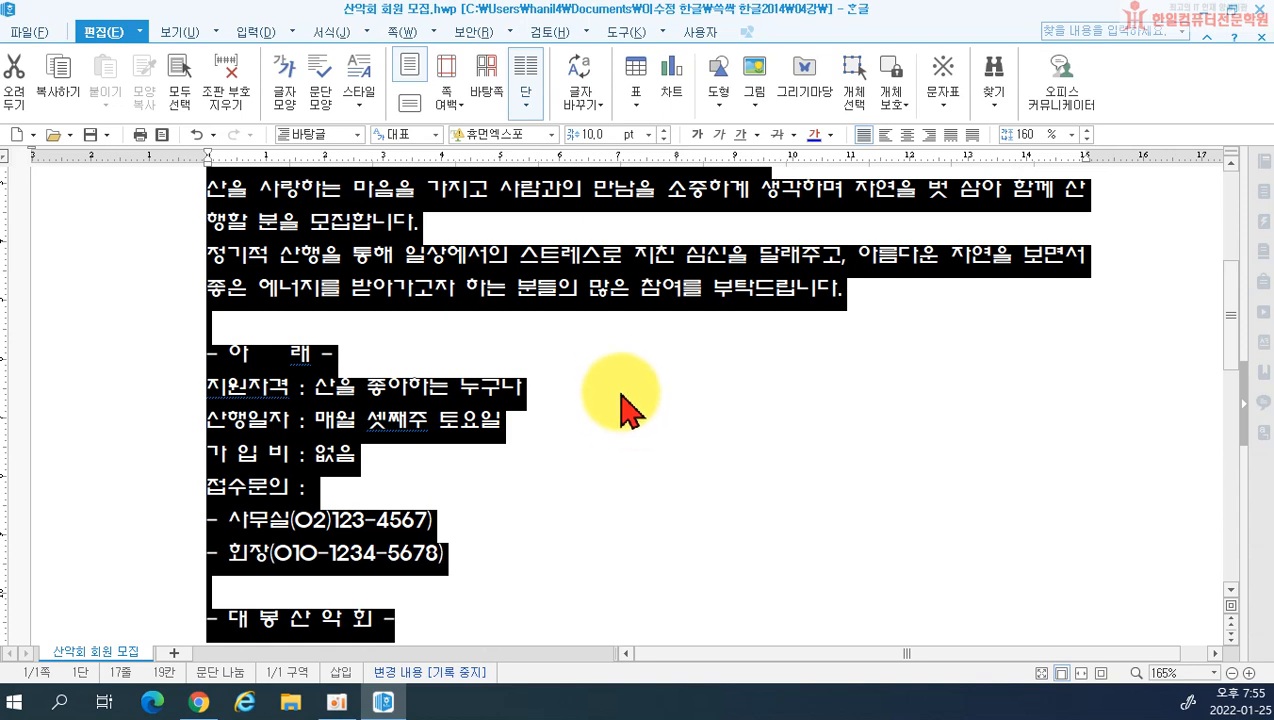
{"action": "left_click", "coordinate": [654, 136]}
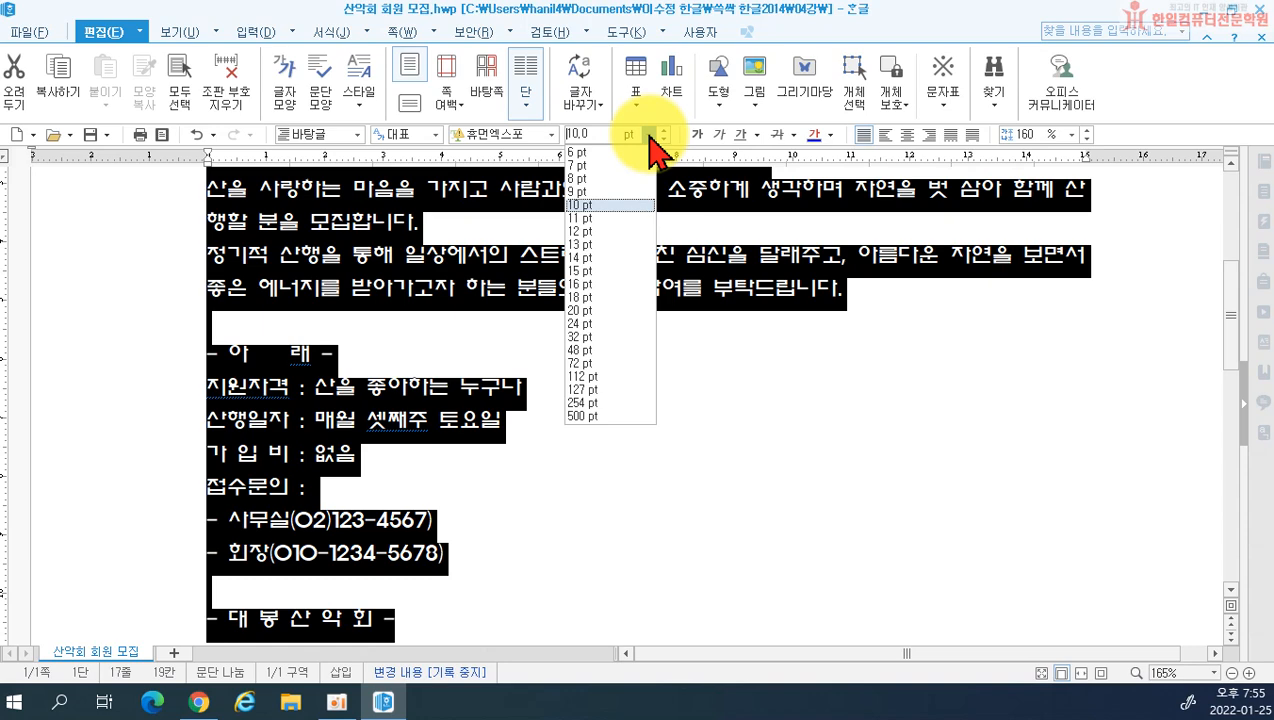
{"action": "left_click", "coordinate": [623, 258]}
{"action": "scroll", "coordinate": [640, 280], "scroll_direction": "up", "scroll_amount": 5}
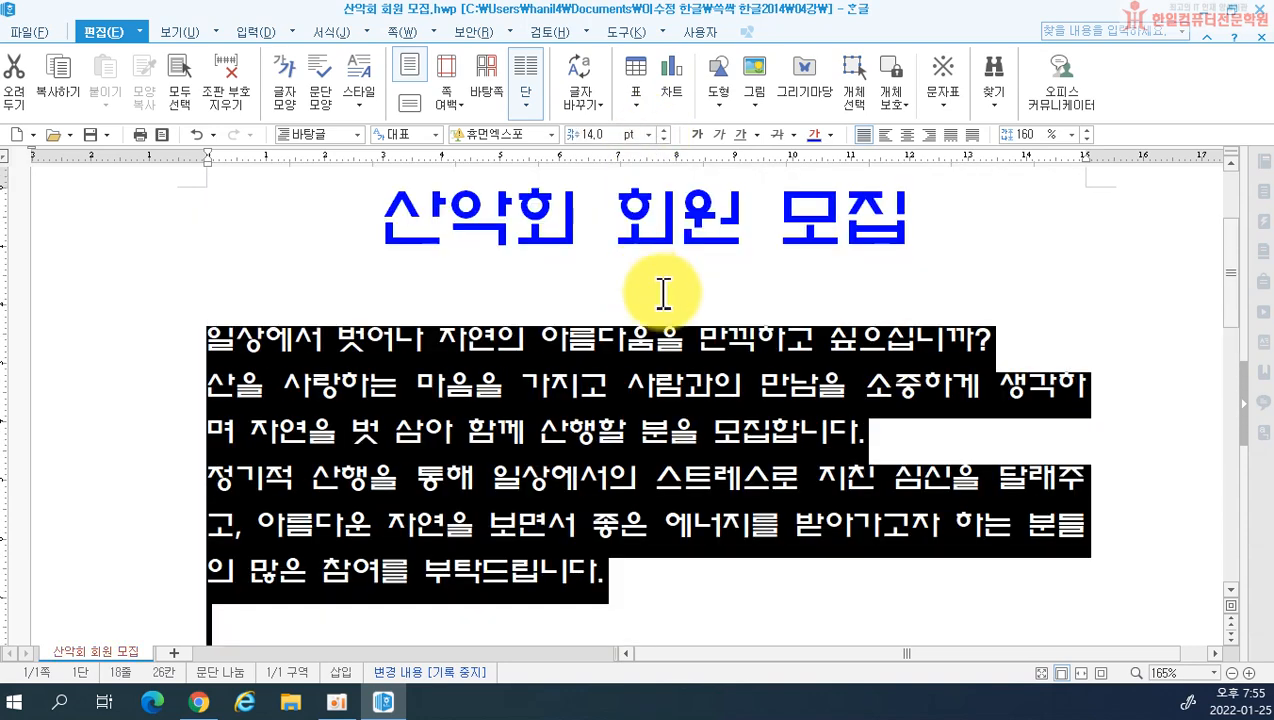
{"action": "scroll", "coordinate": [700, 310], "scroll_direction": "up", "scroll_amount": 1}
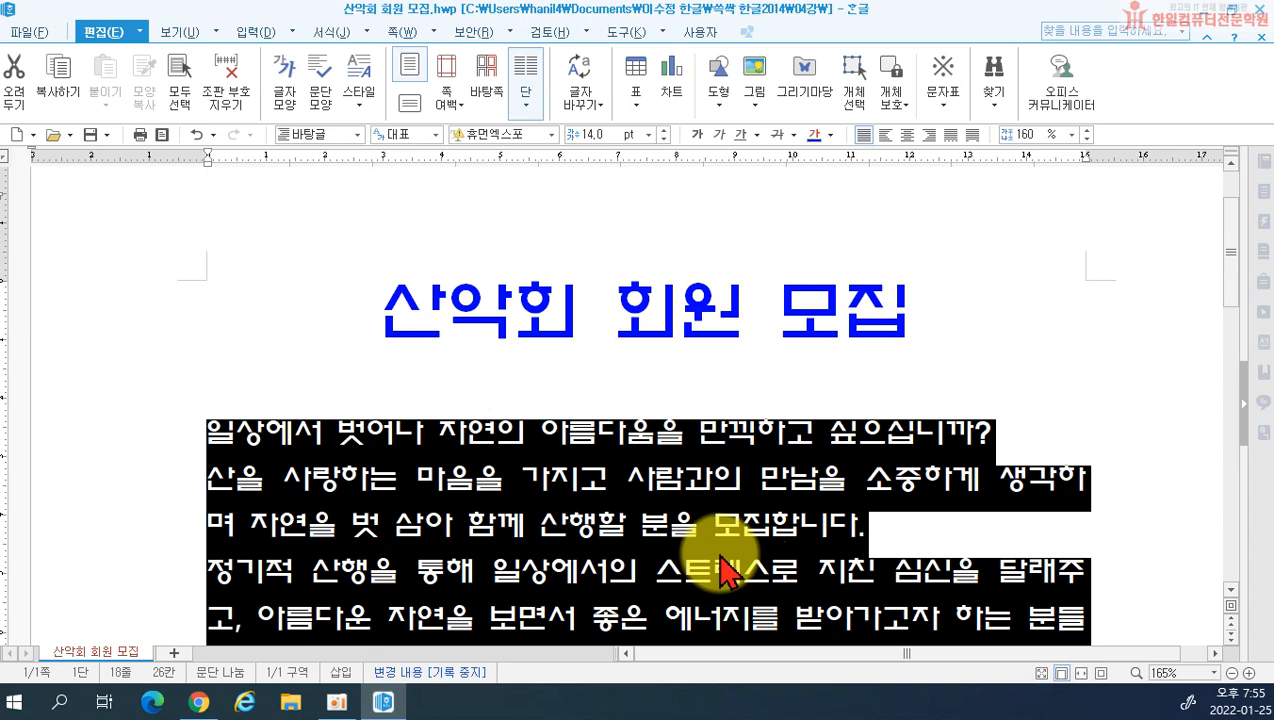
{"action": "scroll", "coordinate": [420, 568], "scroll_direction": "down", "scroll_amount": 2}
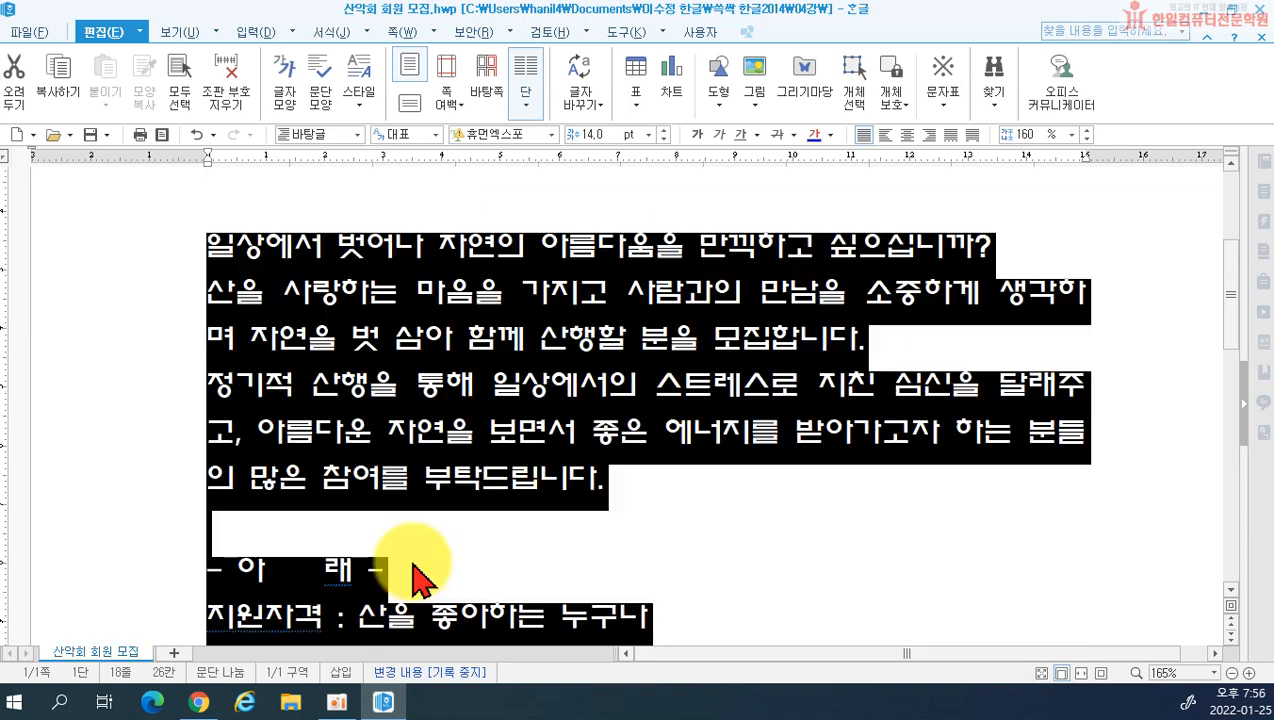
- Center-align the - 아 래 - heading line
{"action": "left_click", "coordinate": [341, 566]}
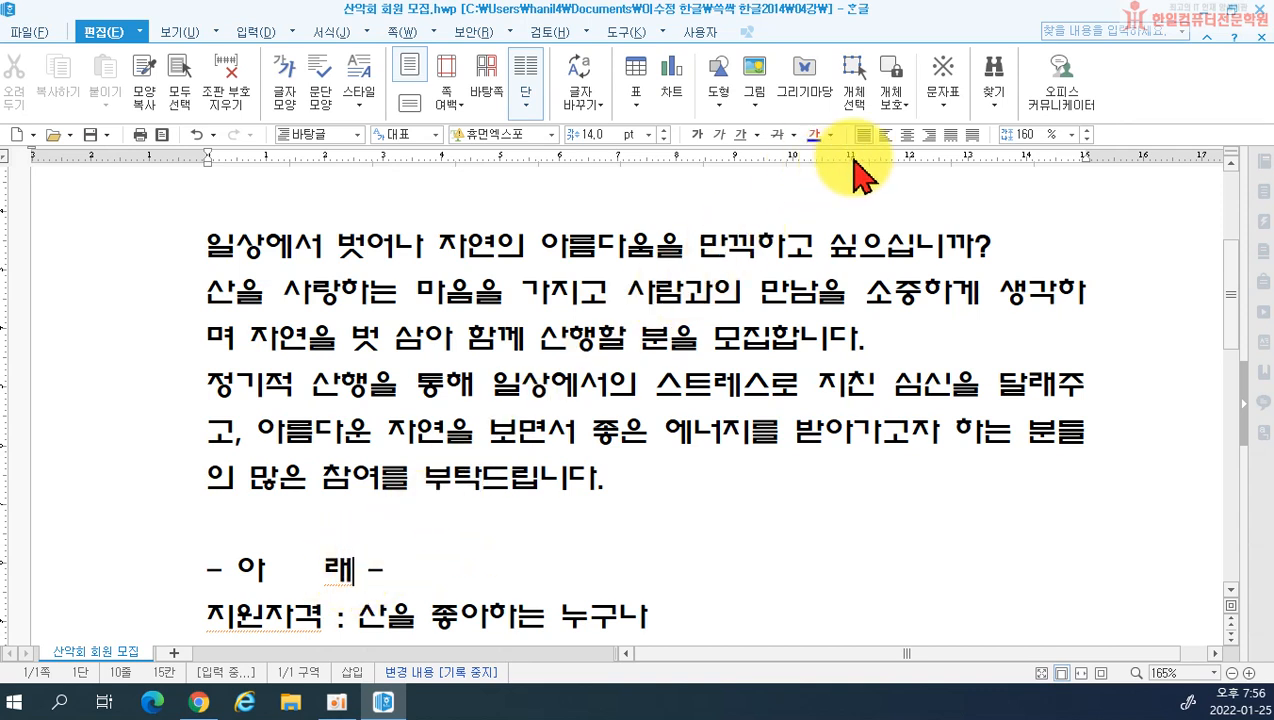
{"action": "left_click", "coordinate": [906, 137]}
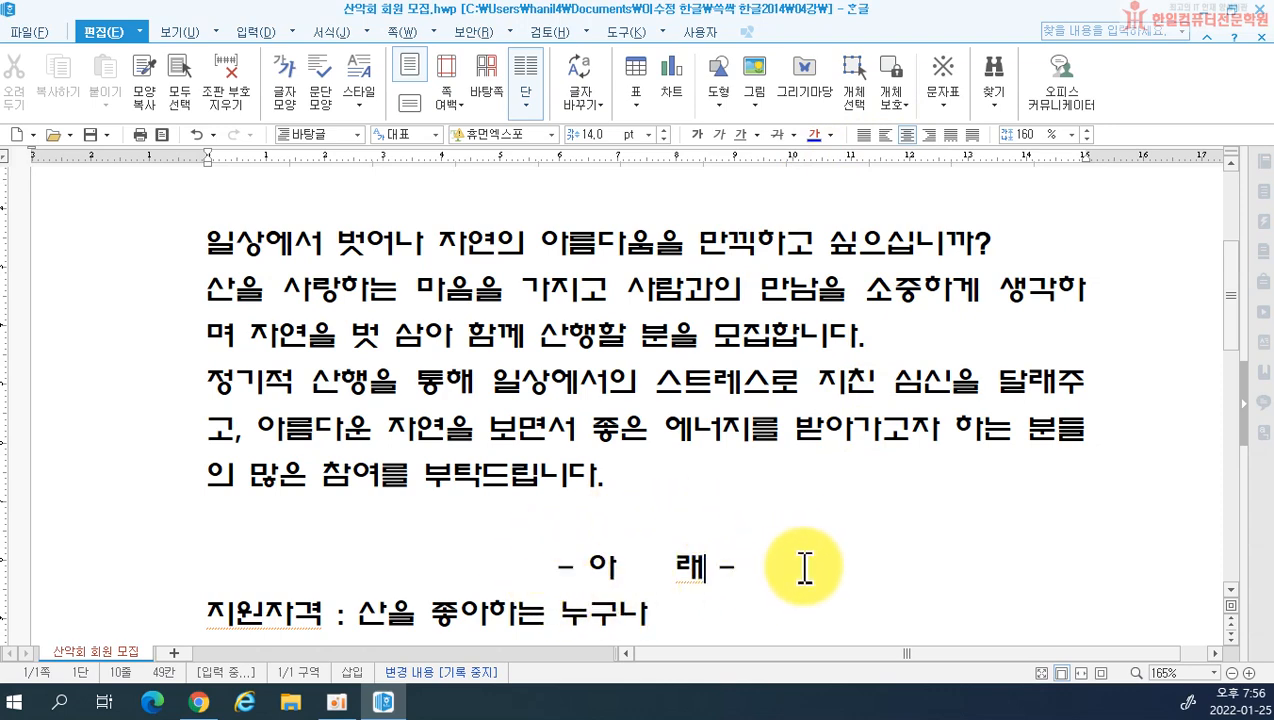
{"action": "scroll", "coordinate": [808, 545], "scroll_direction": "down", "scroll_amount": 2}
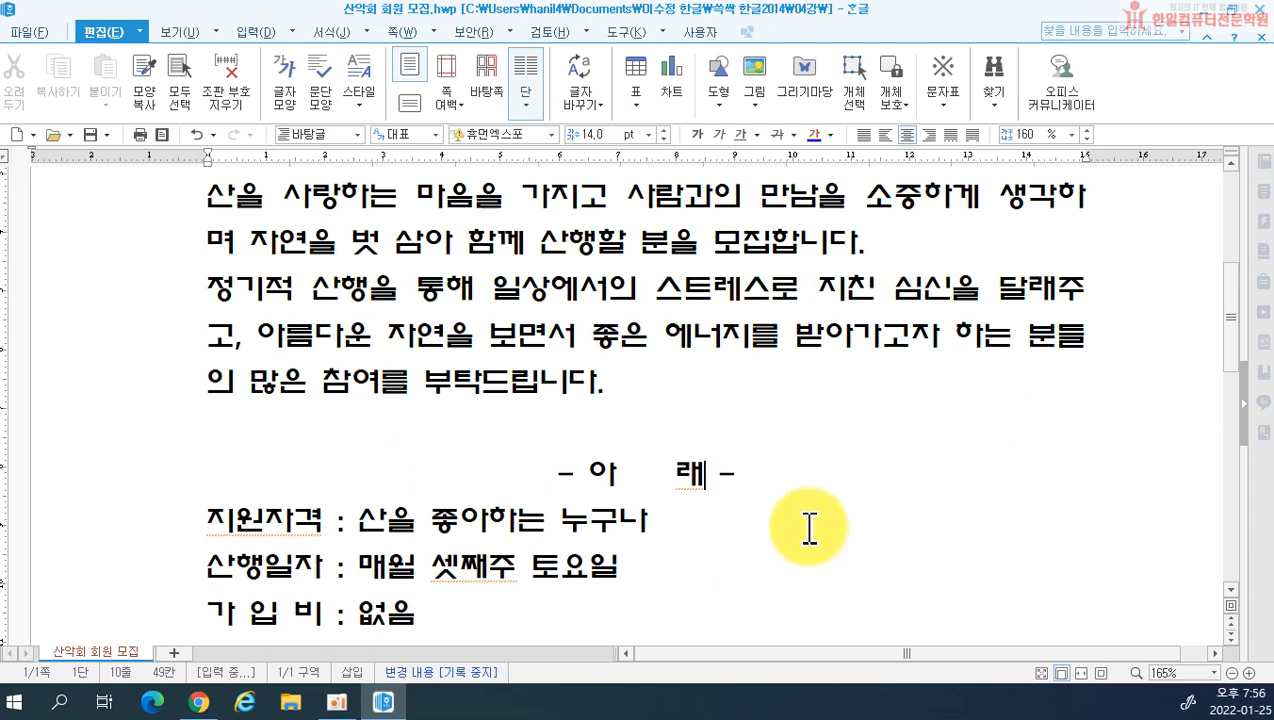
- Apply 나눔 정렬 alignment to the closing - 대 봉 산 악 회 - line
{"action": "scroll", "coordinate": [628, 437], "scroll_direction": "down", "scroll_amount": 4}
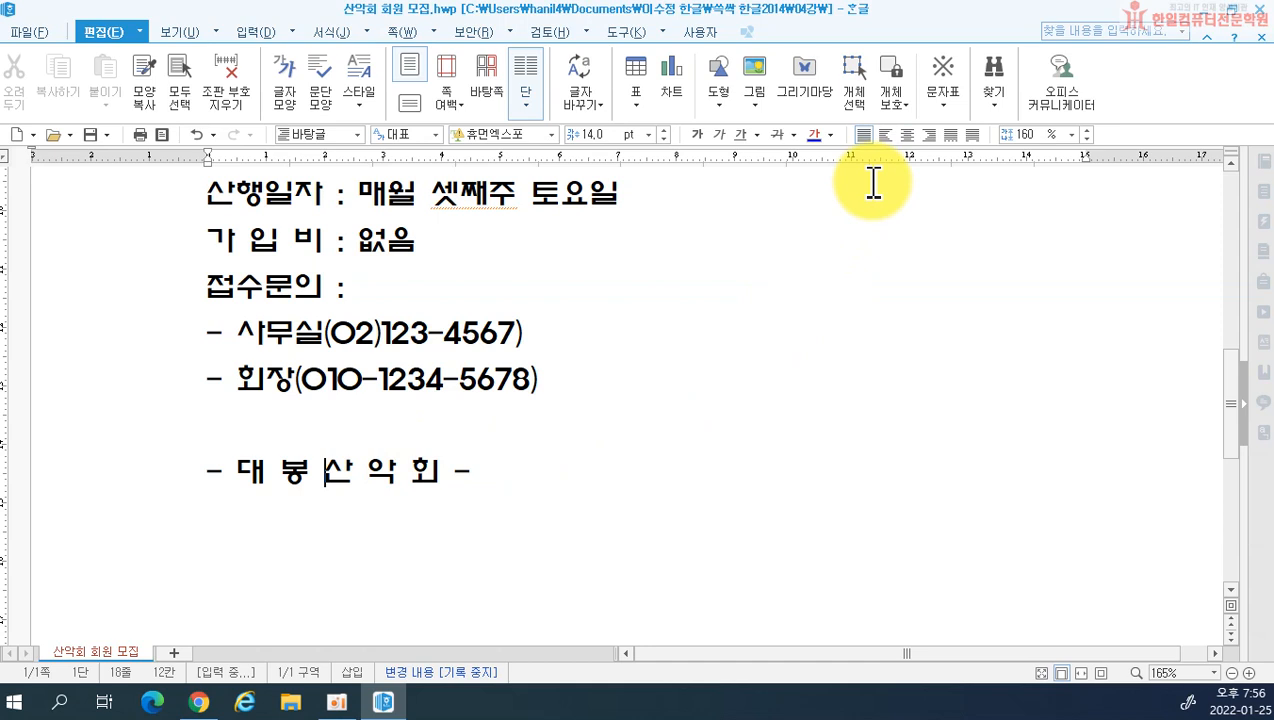
{"action": "left_click", "coordinate": [975, 137]}
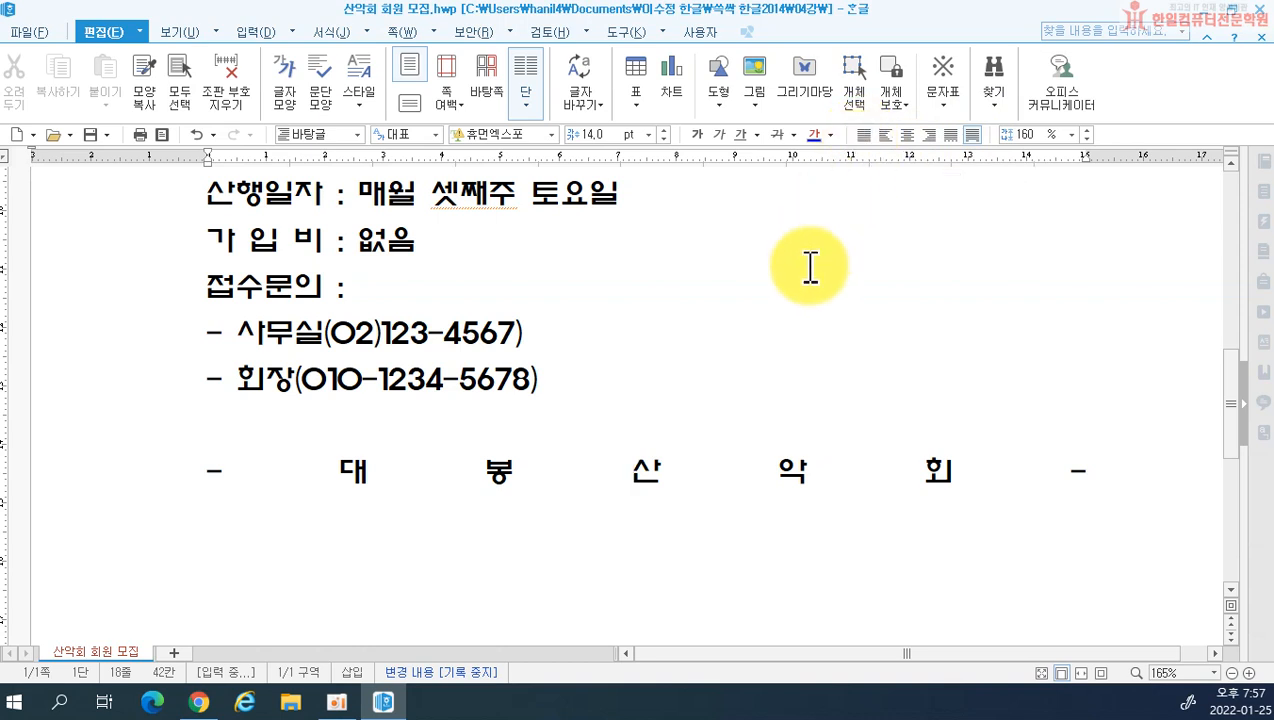
{"action": "scroll", "coordinate": [794, 300], "scroll_direction": "up", "scroll_amount": 1}
{"action": "scroll", "coordinate": [1002, 484], "scroll_direction": "down", "scroll_amount": 1}
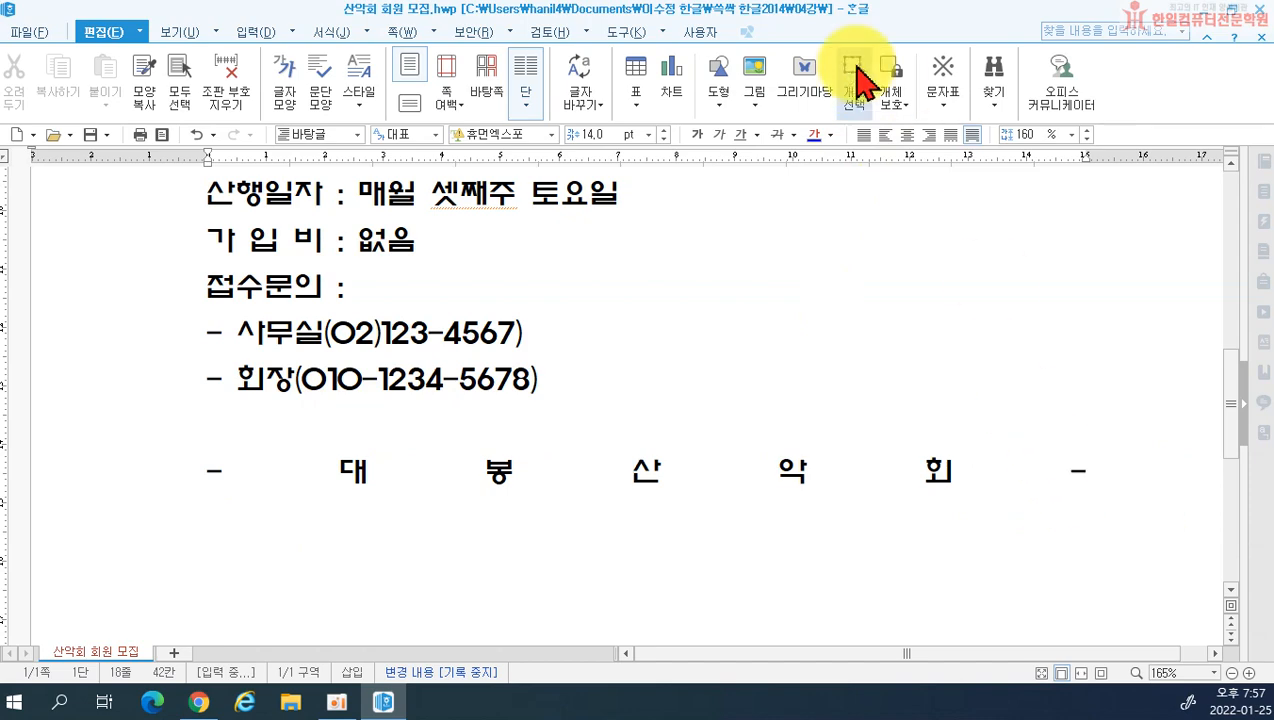
- Try left, center and right alignment on the paragraph starting with 정기적 산행을, and return it to justified alignment
{"action": "scroll", "coordinate": [757, 341], "scroll_direction": "up", "scroll_amount": 6}
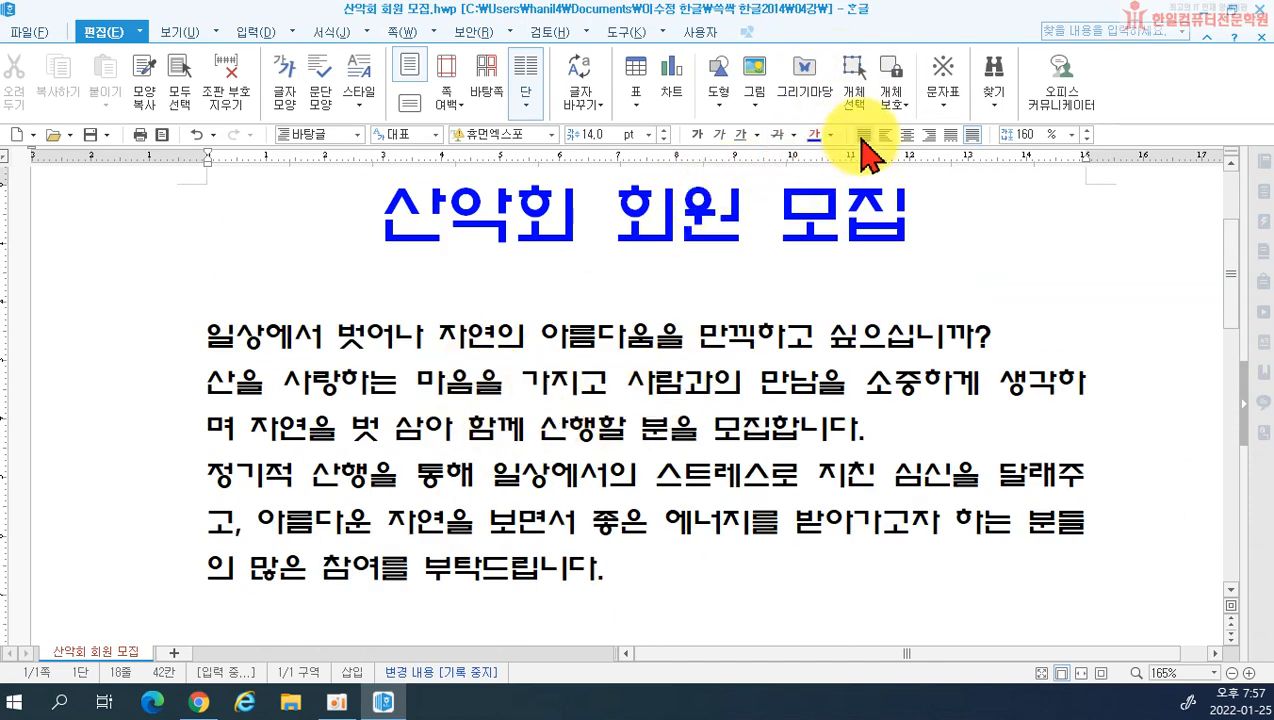
{"action": "left_click", "coordinate": [577, 490]}
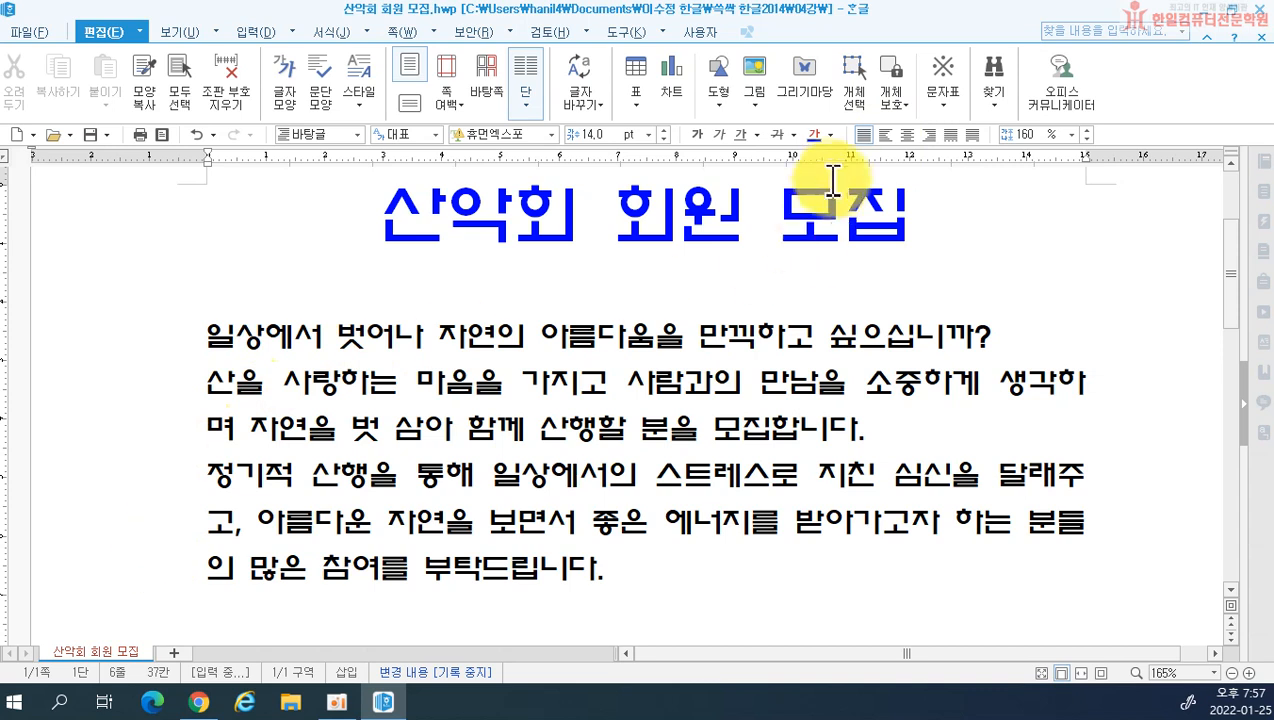
{"action": "left_click", "coordinate": [884, 138]}
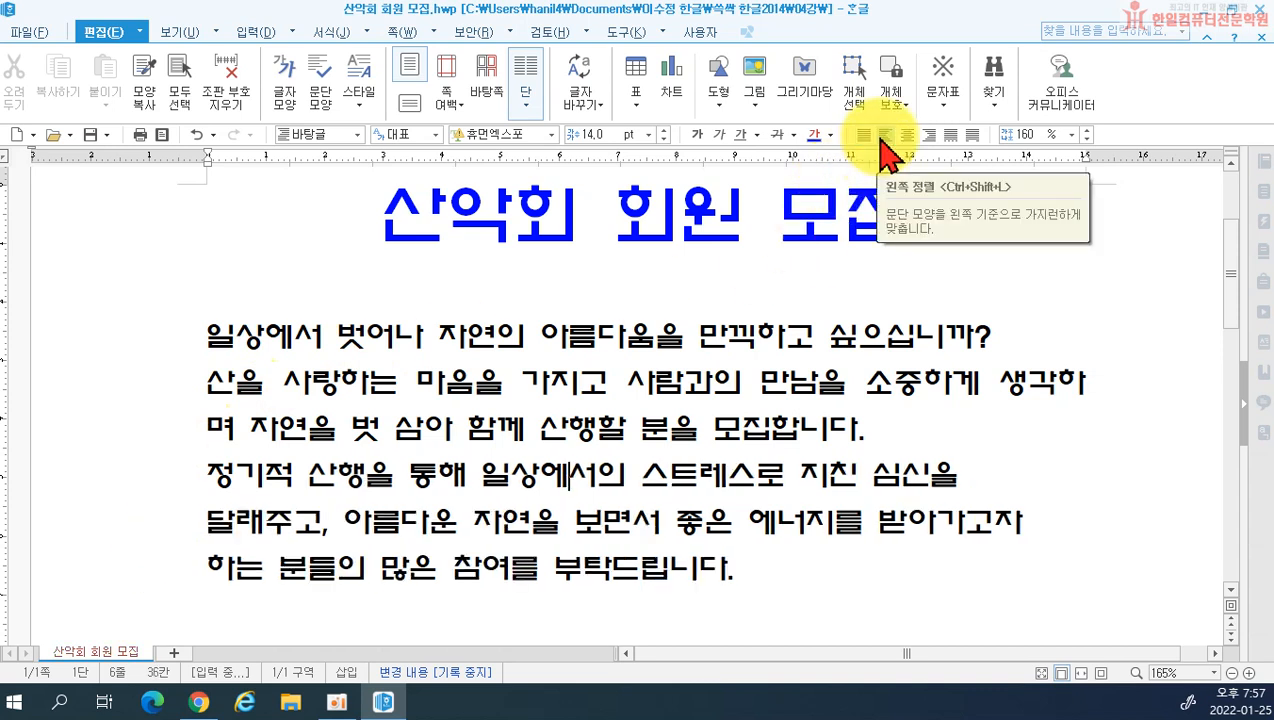
{"action": "left_click", "coordinate": [865, 137]}
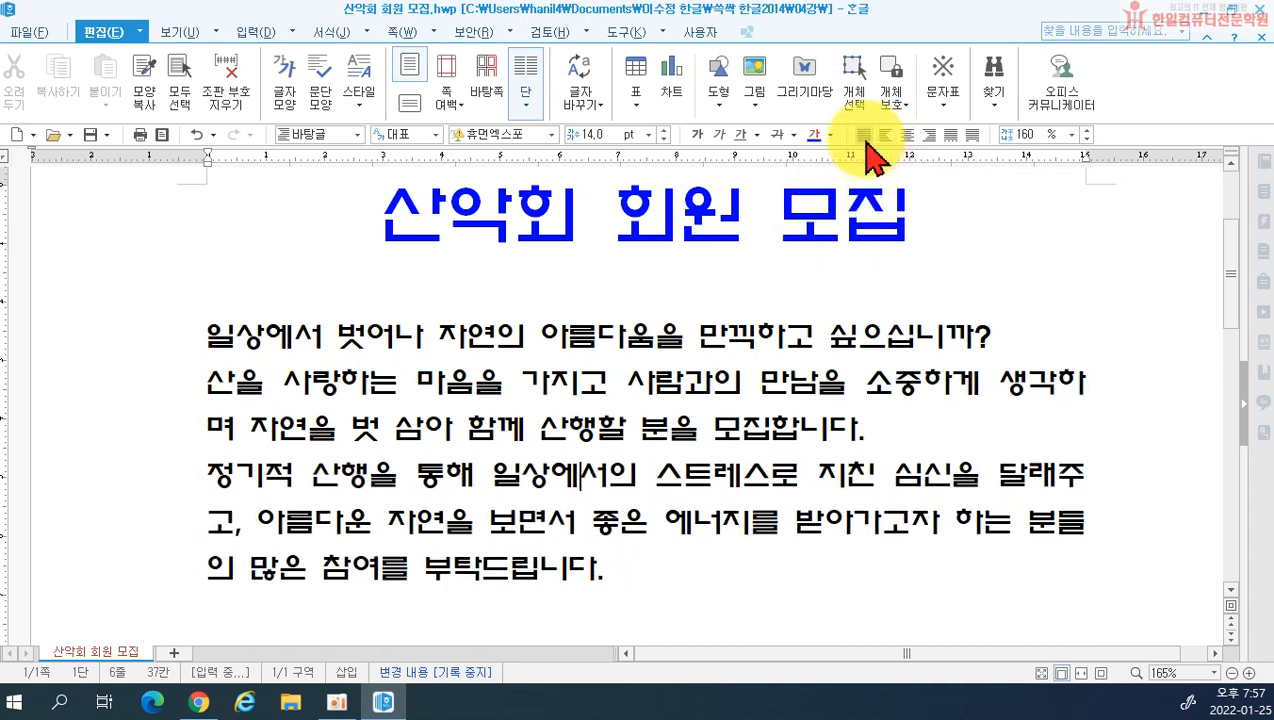
{"action": "left_click", "coordinate": [885, 137]}
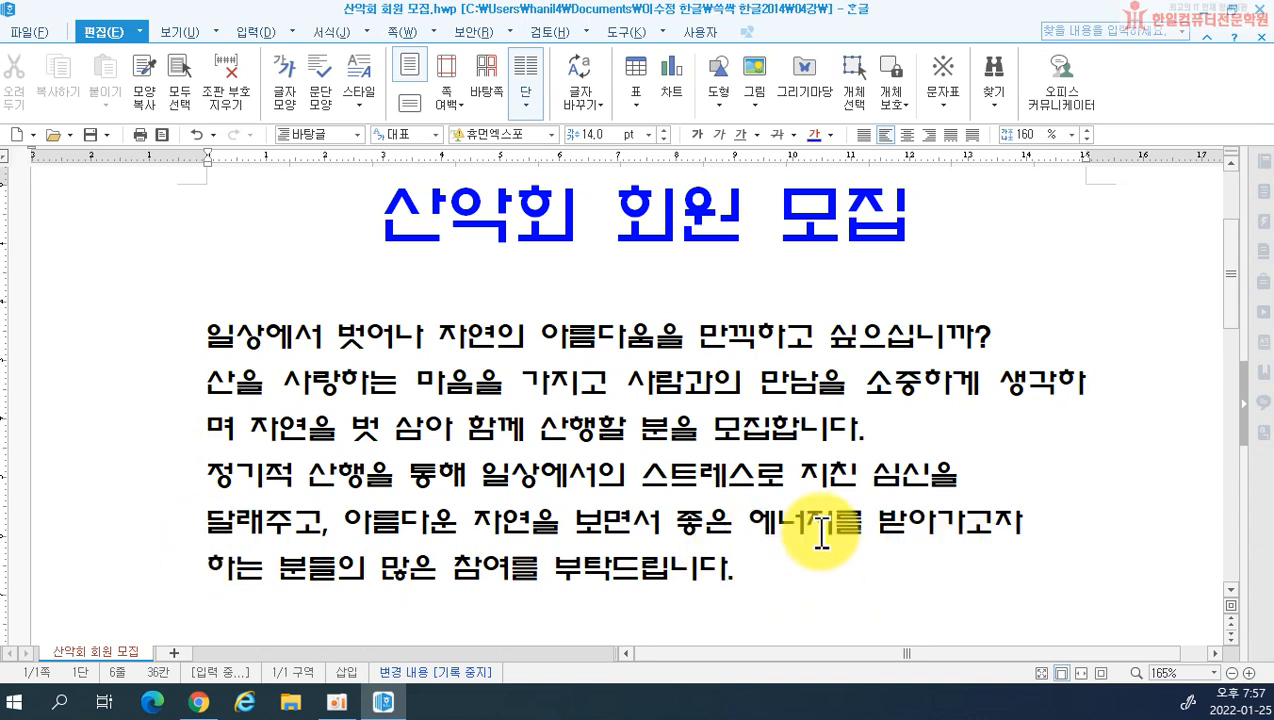
{"action": "left_click", "coordinate": [908, 134]}
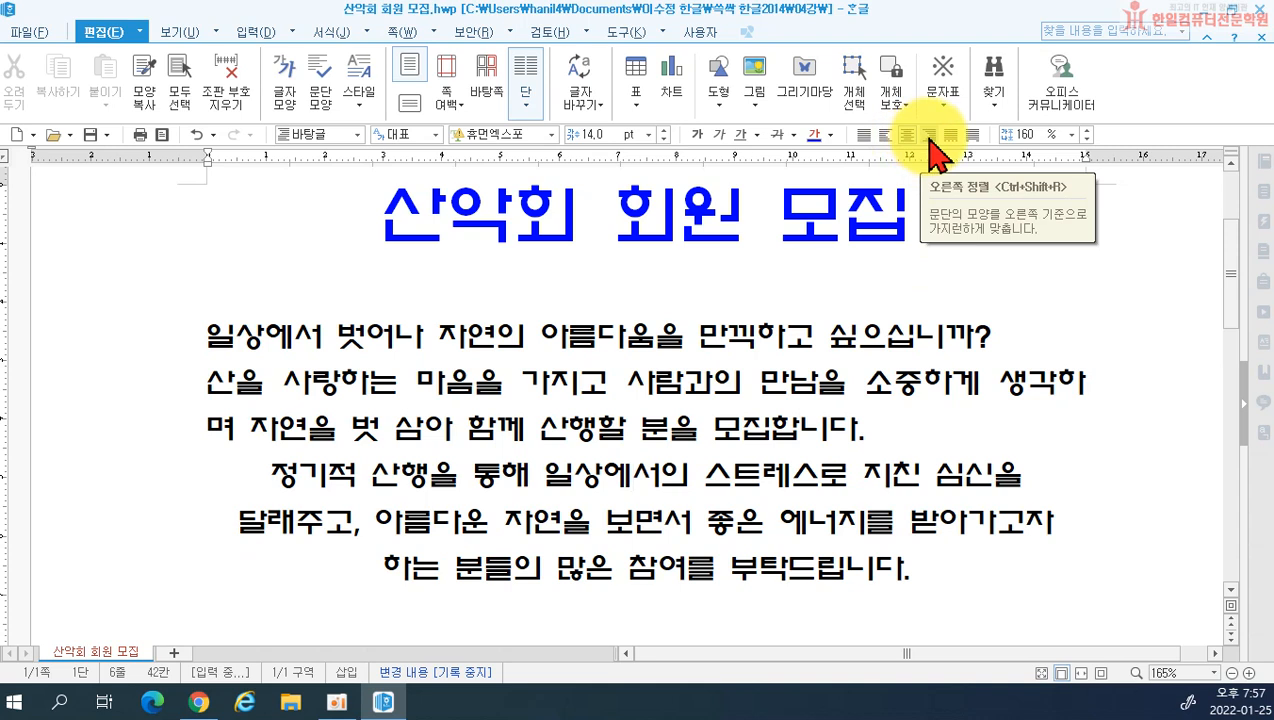
{"action": "left_click", "coordinate": [927, 134]}
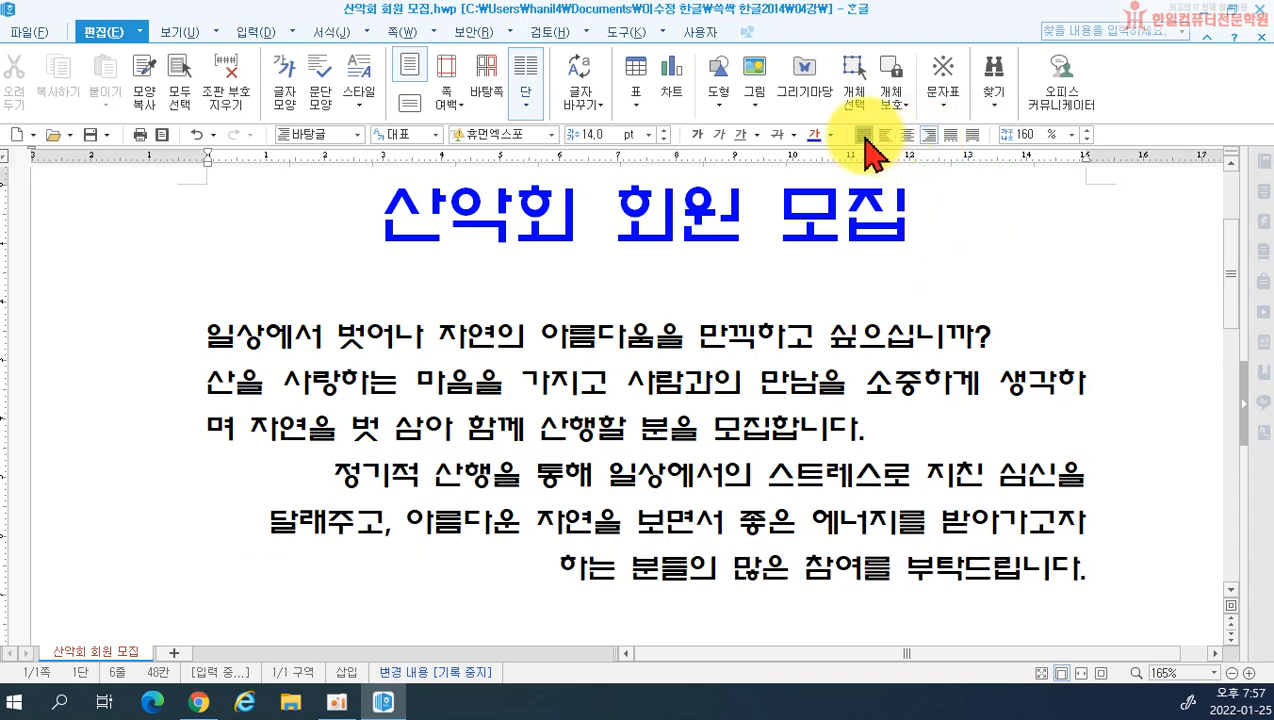
{"action": "left_click", "coordinate": [864, 136]}
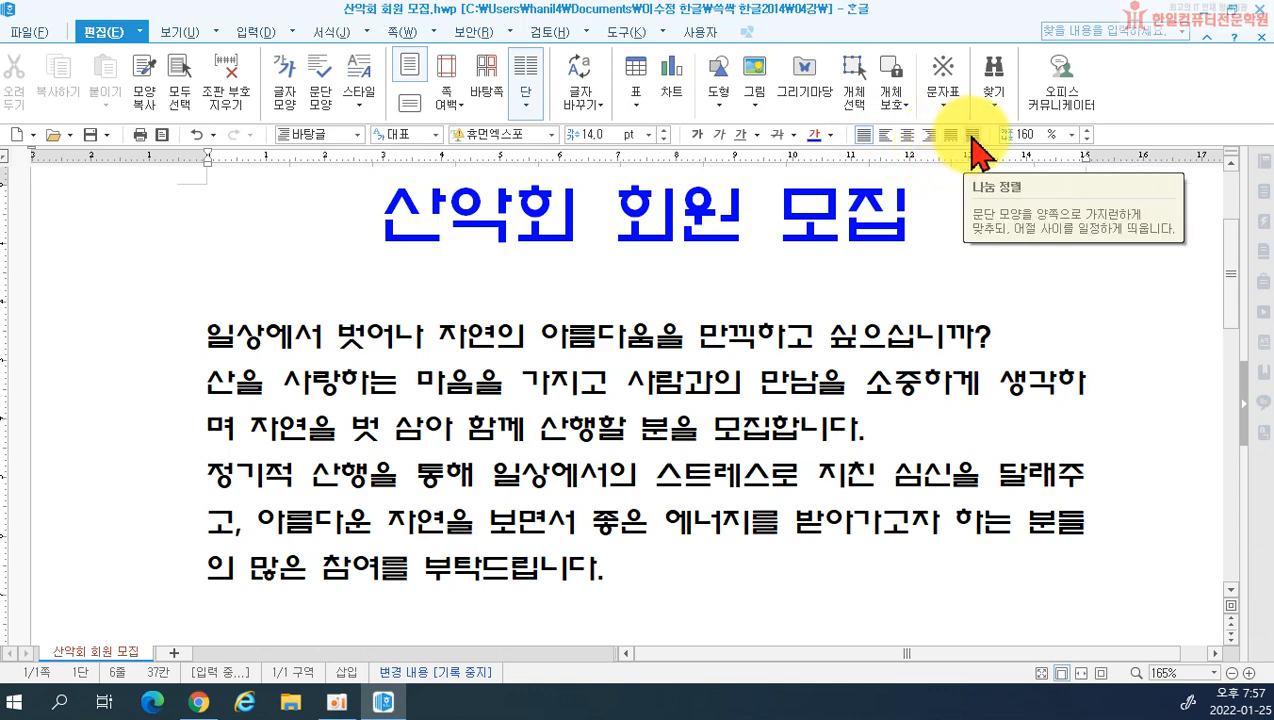
- Underline 매월 셋째주 토요일 in the 산행일자 line and clear the selection
{"action": "scroll", "coordinate": [773, 421], "scroll_direction": "down", "scroll_amount": 10}
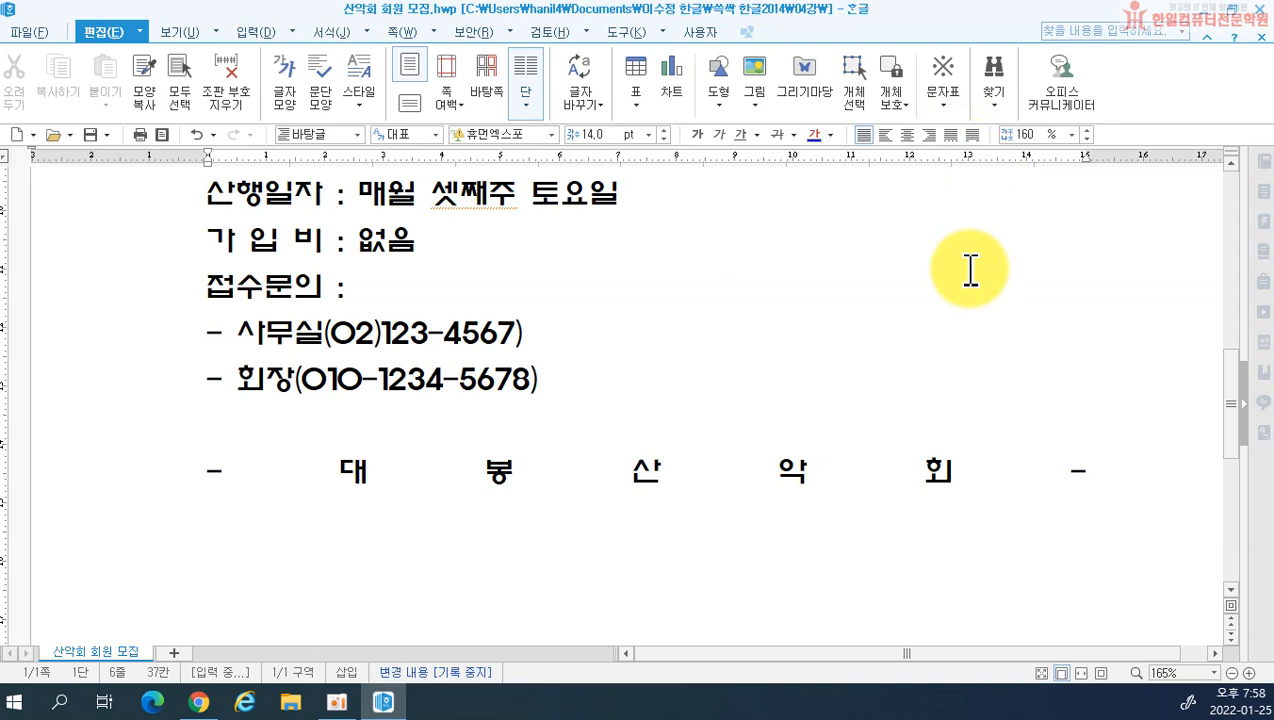
{"action": "scroll", "coordinate": [663, 347], "scroll_direction": "up", "scroll_amount": 4}
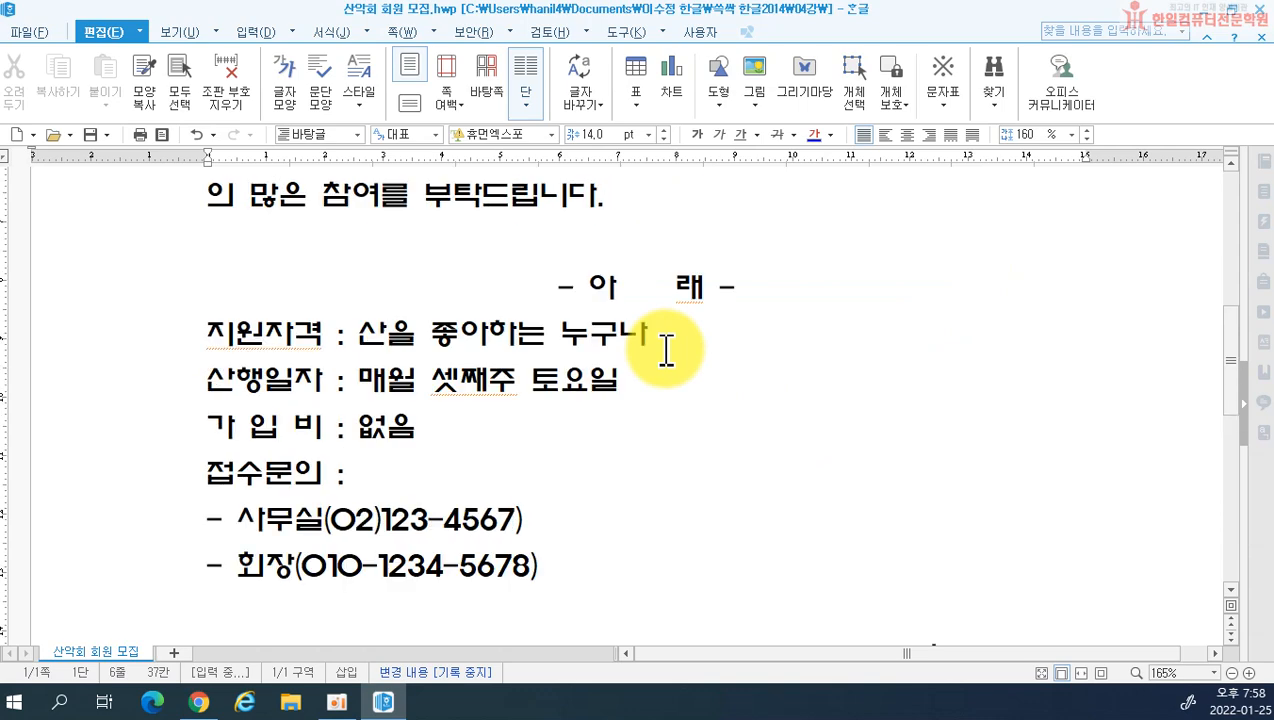
{"action": "scroll", "coordinate": [427, 421], "scroll_direction": "up", "scroll_amount": 1}
{"action": "scroll", "coordinate": [335, 449], "scroll_direction": "up", "scroll_amount": 1}
{"action": "scroll", "coordinate": [455, 408], "scroll_direction": "down", "scroll_amount": 1}
{"action": "scroll", "coordinate": [421, 441], "scroll_direction": "down", "scroll_amount": 2}
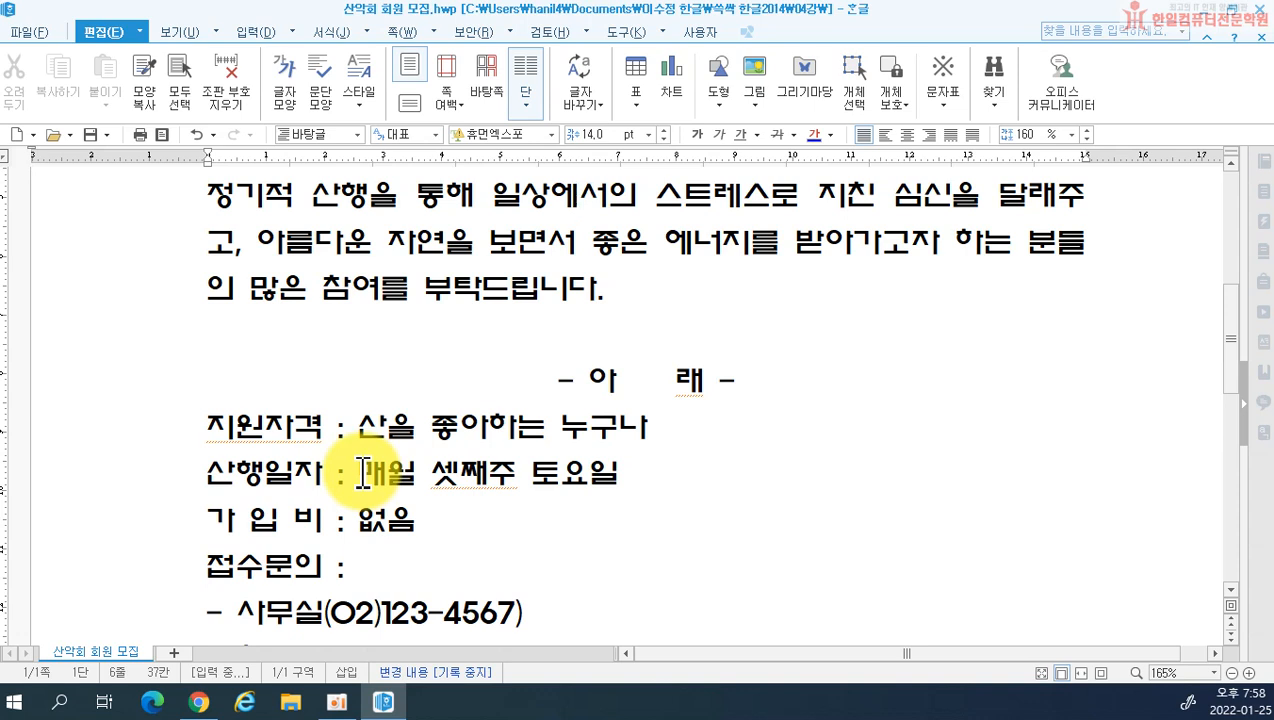
{"action": "left_click_drag", "start_coordinate": [362, 470], "coordinate": [719, 505]}
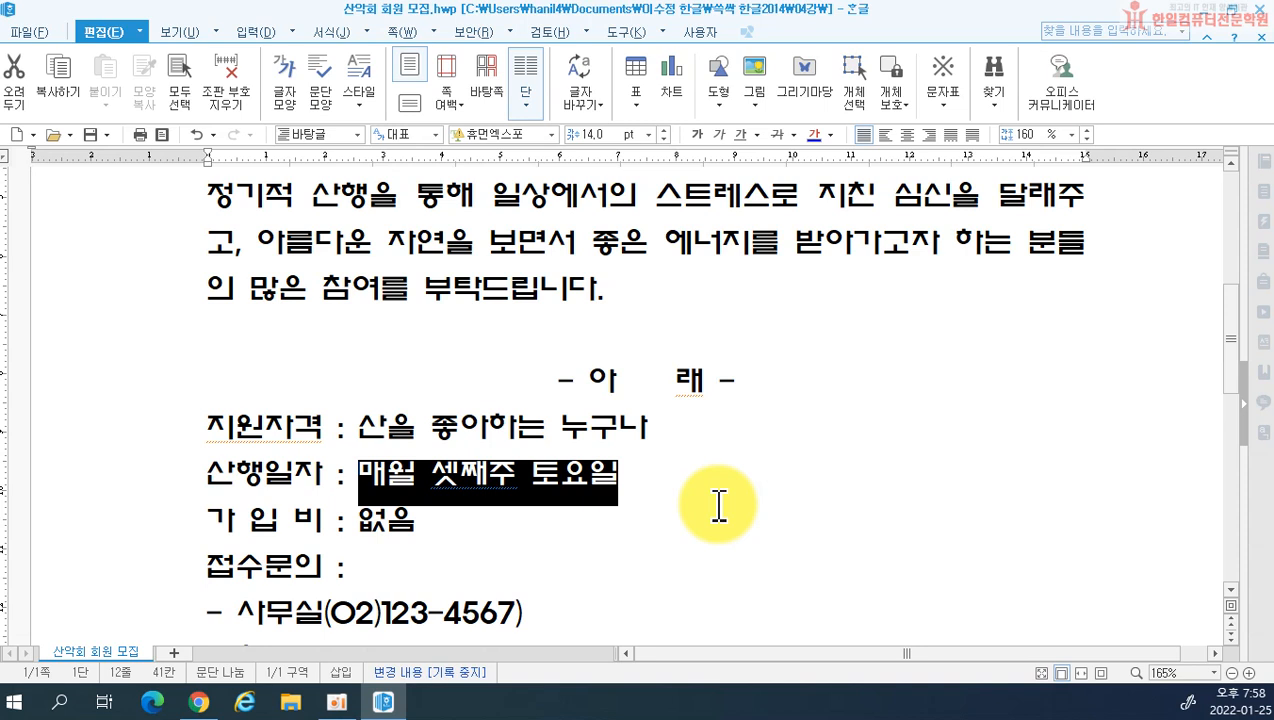
{"action": "left_click", "coordinate": [740, 136]}
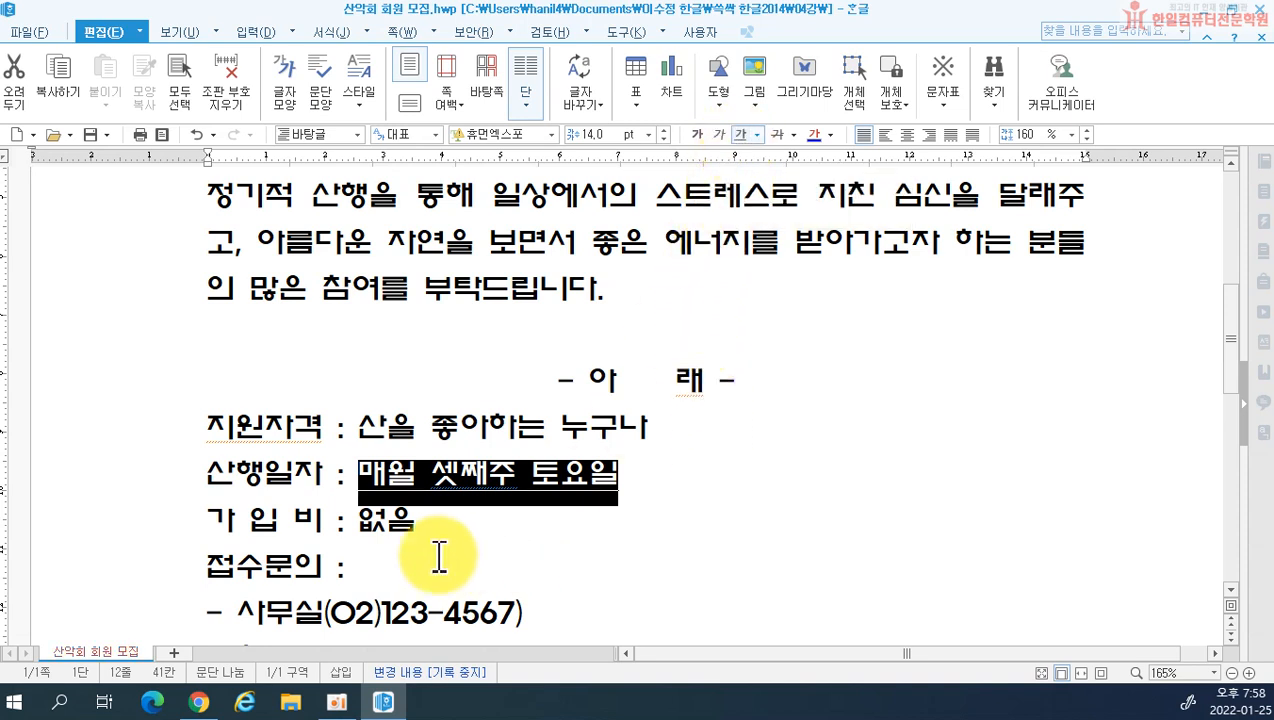
{"action": "left_click", "coordinate": [780, 470]}
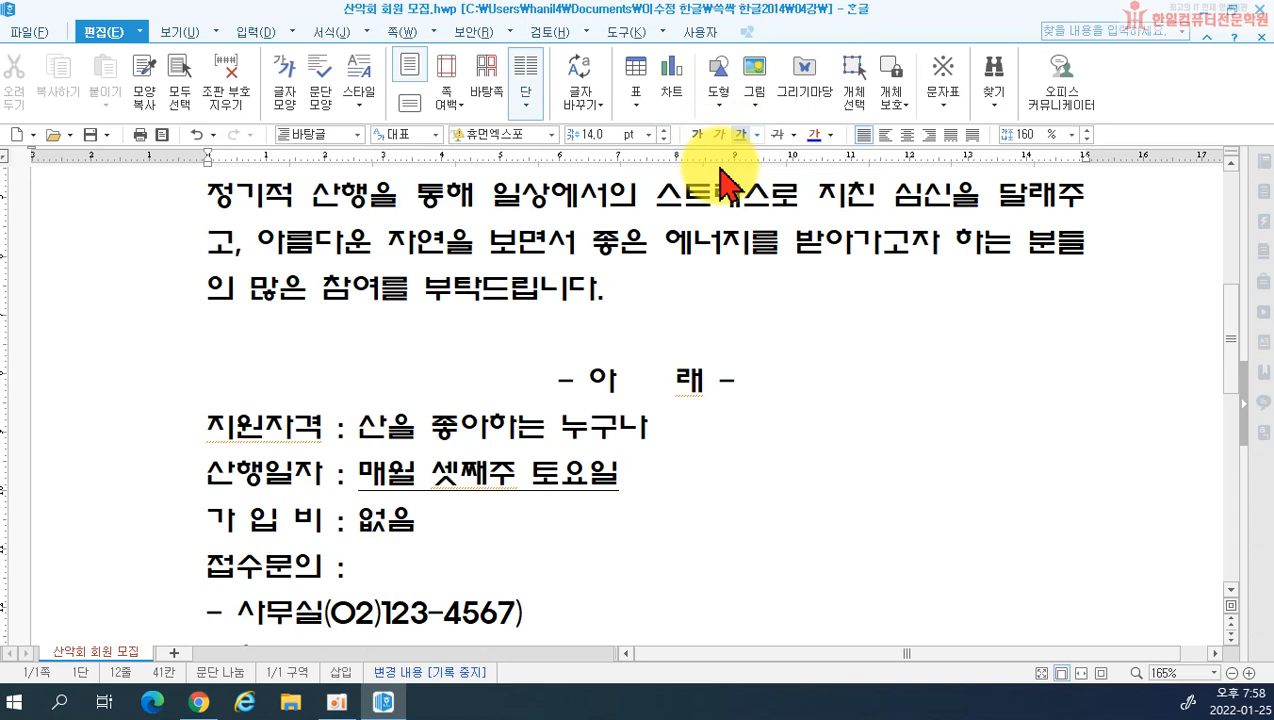
- Toggle the underline of 매월 셋째주 토요일 off and on again, leaving it underlined, and clear the selection
{"action": "left_click_drag", "start_coordinate": [364, 470], "coordinate": [620, 472]}
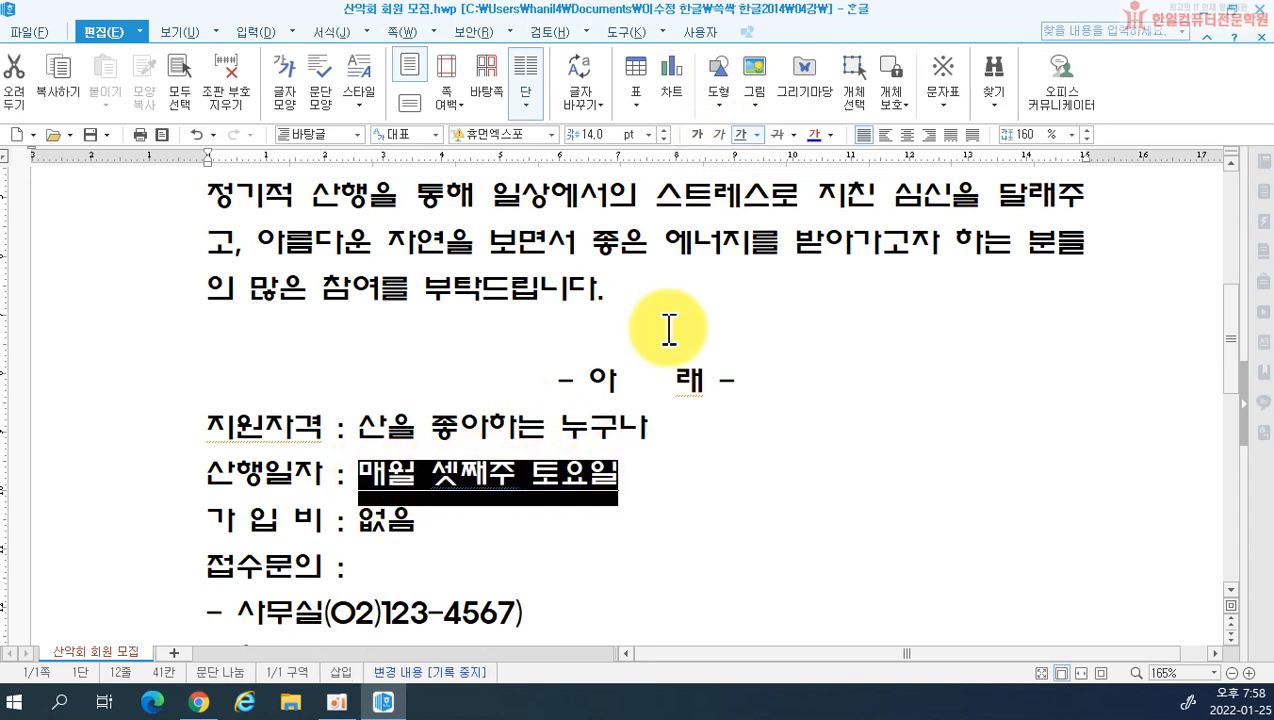
{"action": "left_click", "coordinate": [739, 135]}
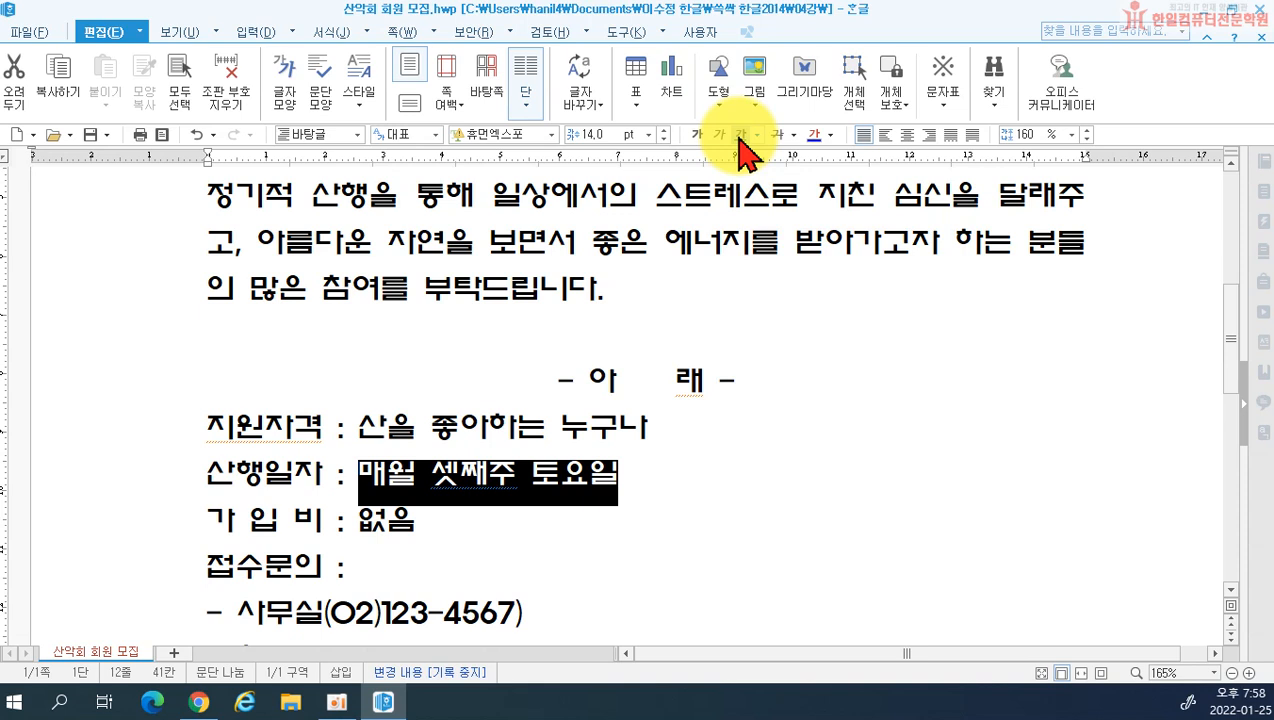
{"action": "left_click", "coordinate": [740, 136]}
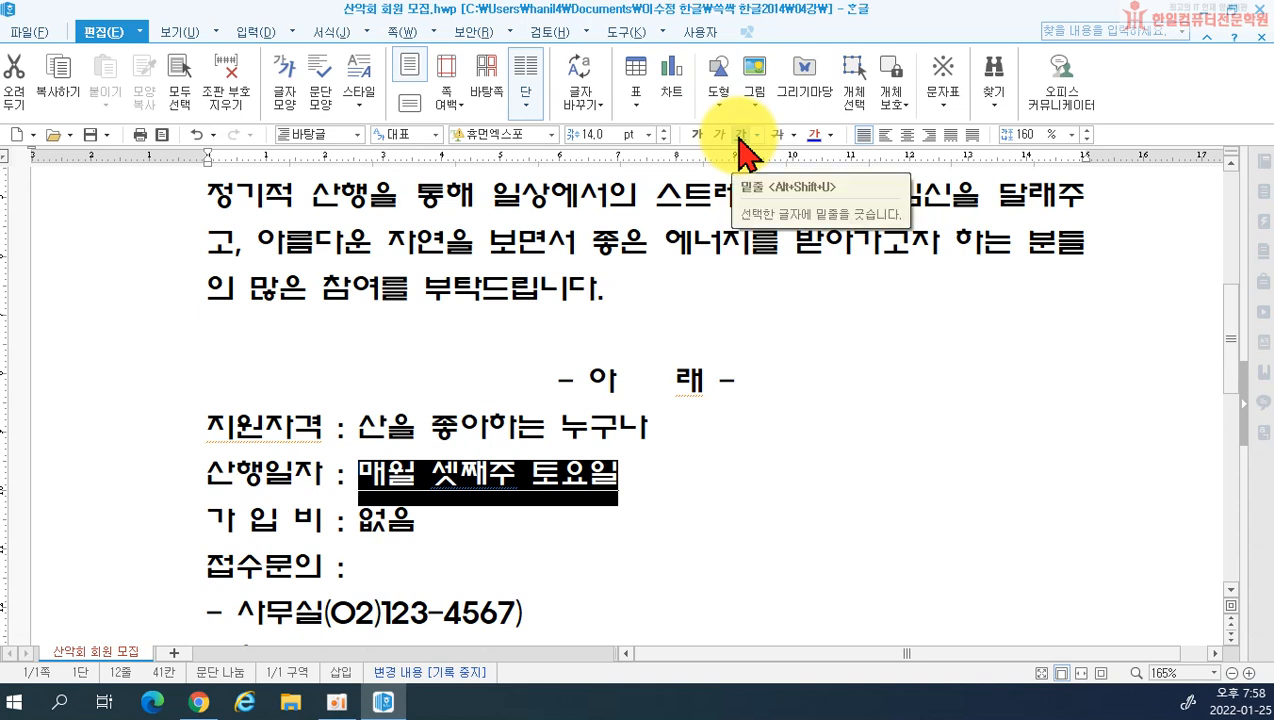
{"action": "left_click", "coordinate": [740, 137]}
{"action": "left_click", "coordinate": [740, 150]}
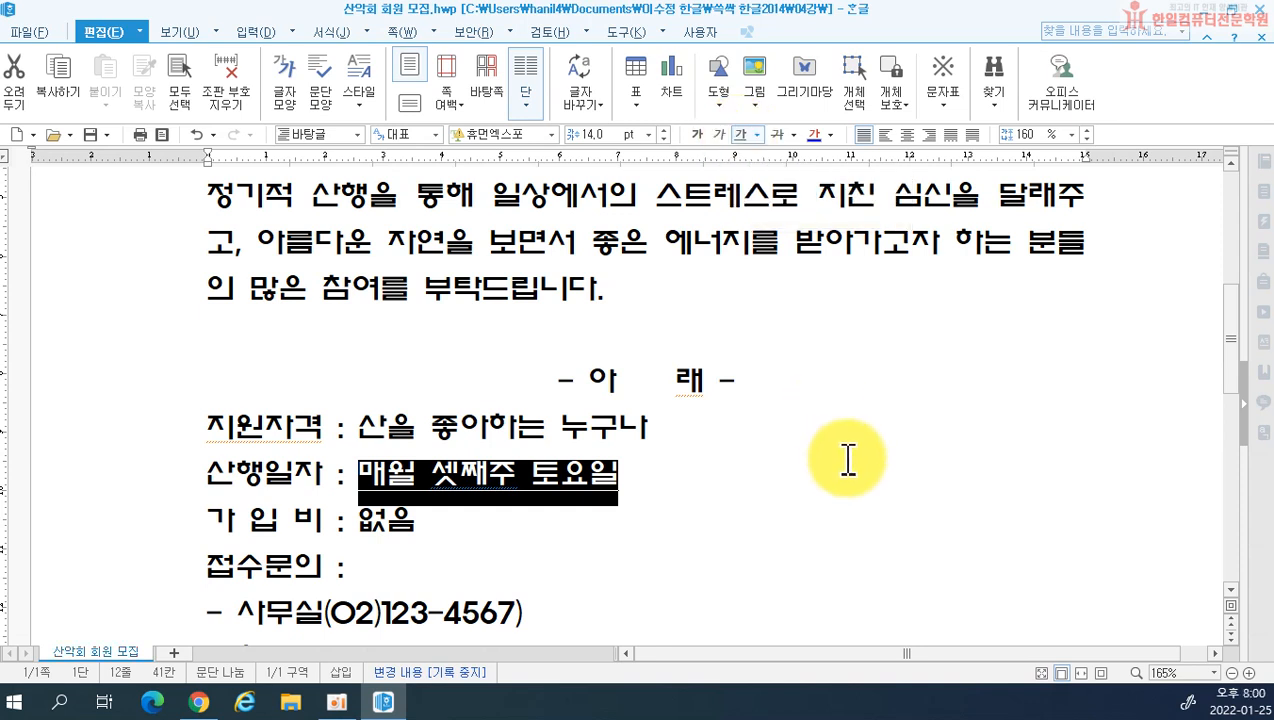
{"action": "left_click", "coordinate": [654, 413]}
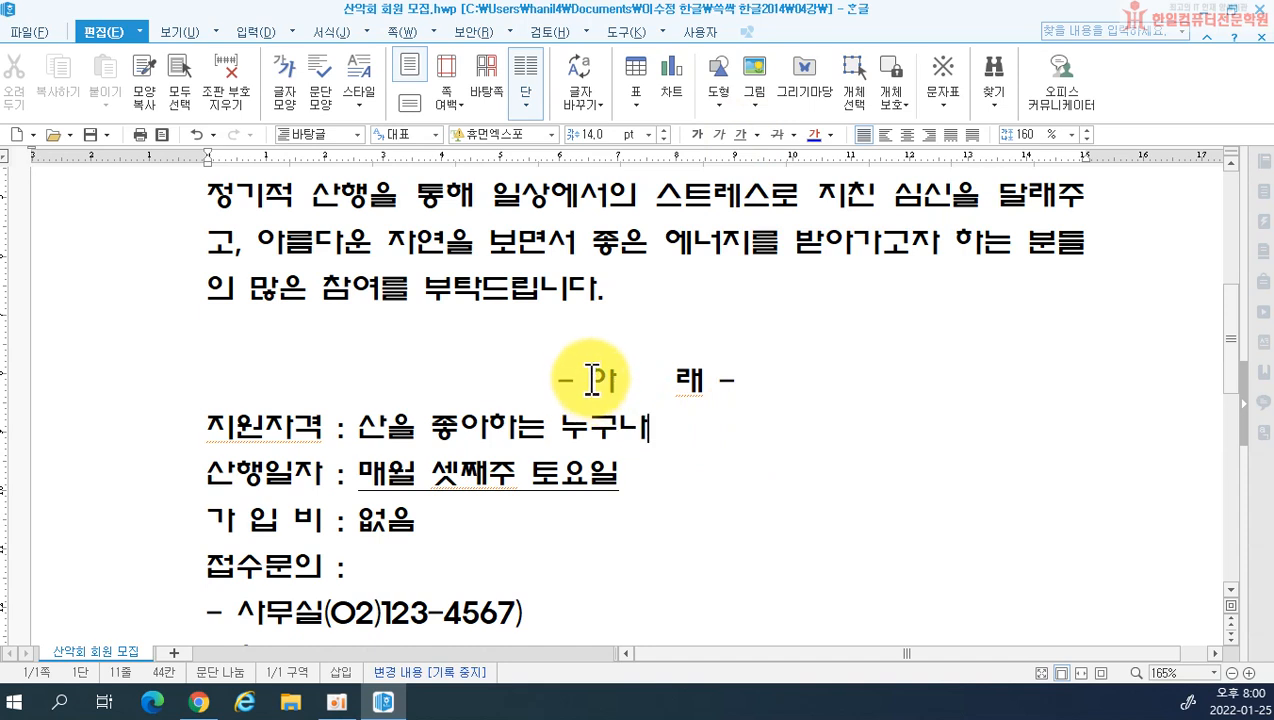
- Give the 아 래 text a white font color and black shading through its character shape settings, and clear the selection
{"action": "left_click_drag", "start_coordinate": [588, 380], "coordinate": [695, 383]}
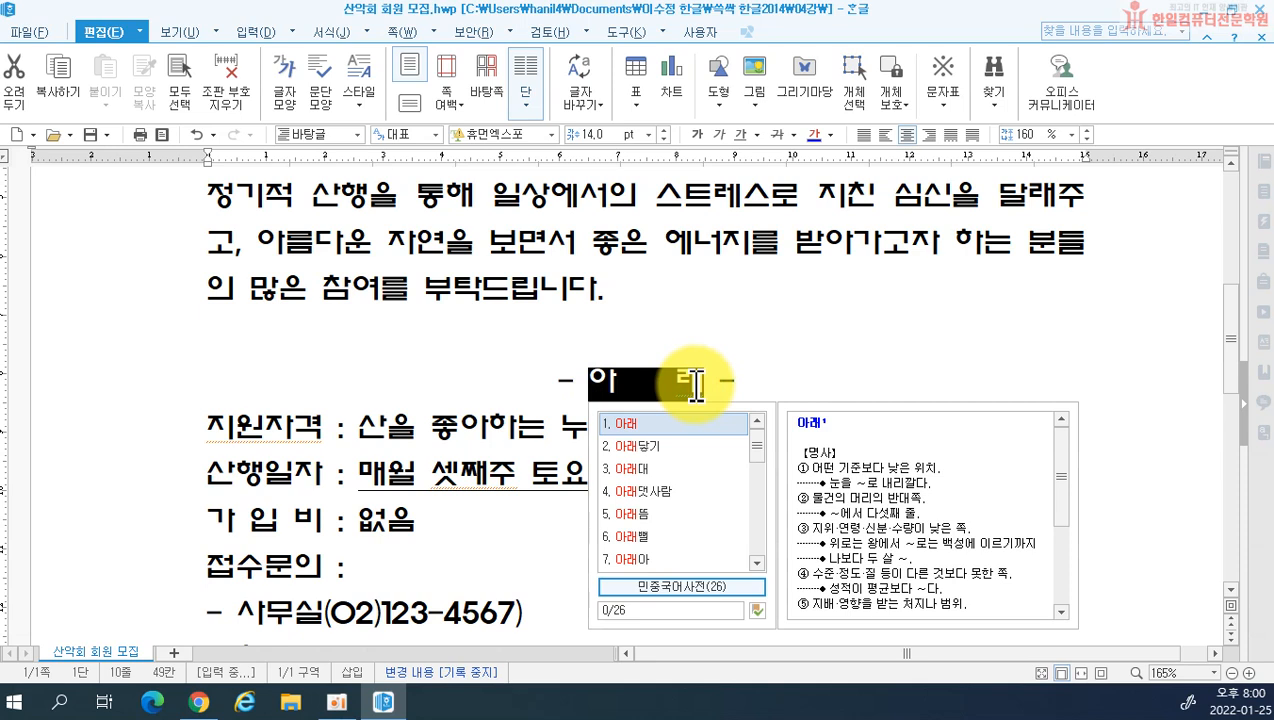
{"action": "left_click", "coordinate": [340, 45]}
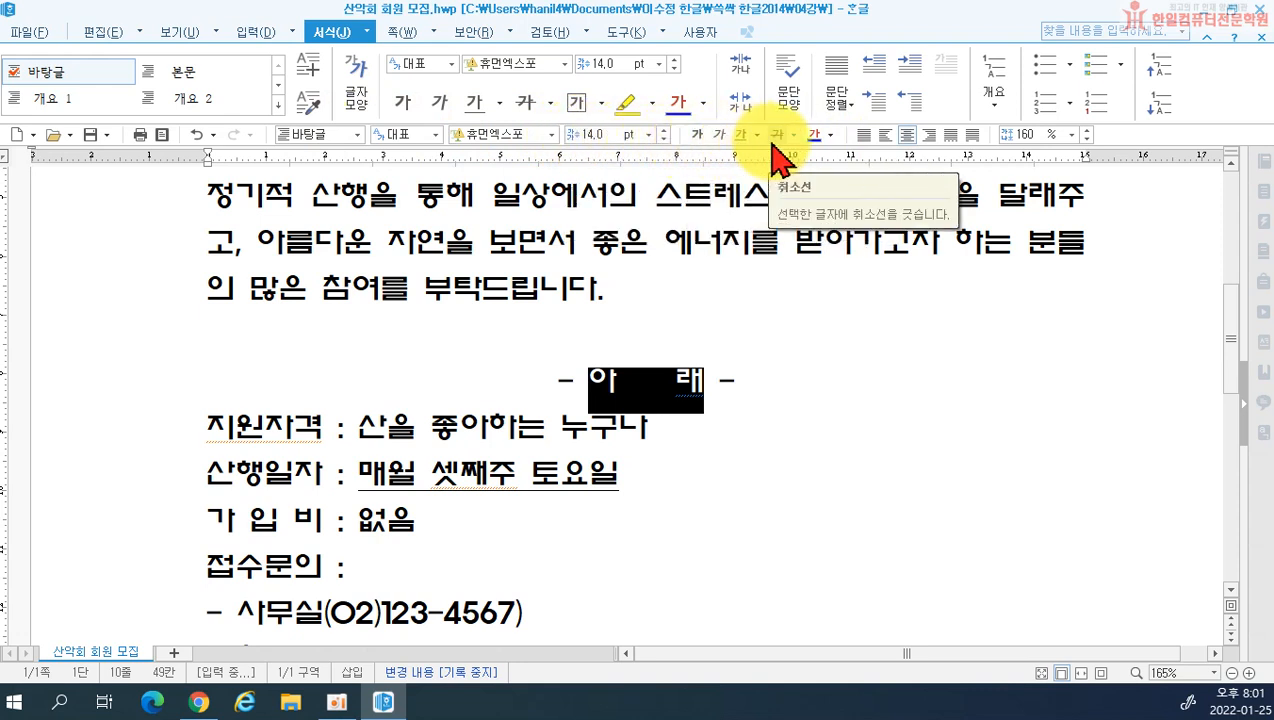
{"action": "left_click", "coordinate": [350, 74]}
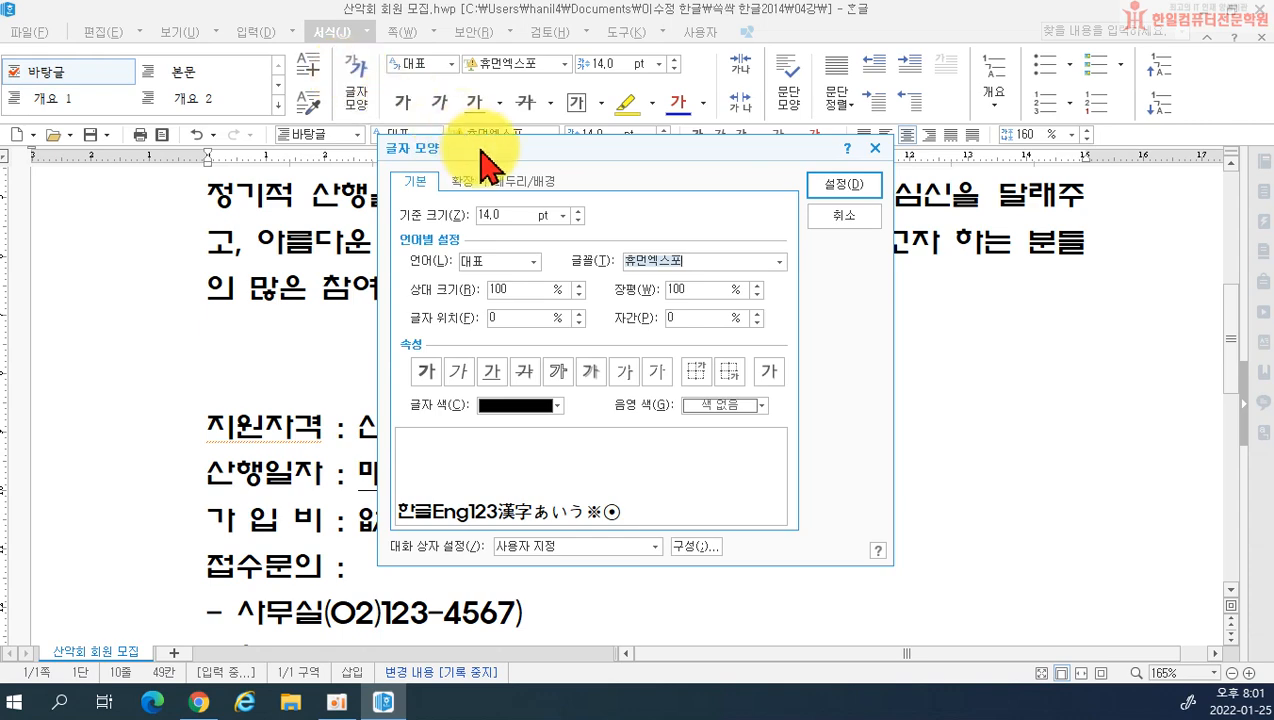
{"action": "left_click_drag", "start_coordinate": [484, 147], "coordinate": [546, 187]}
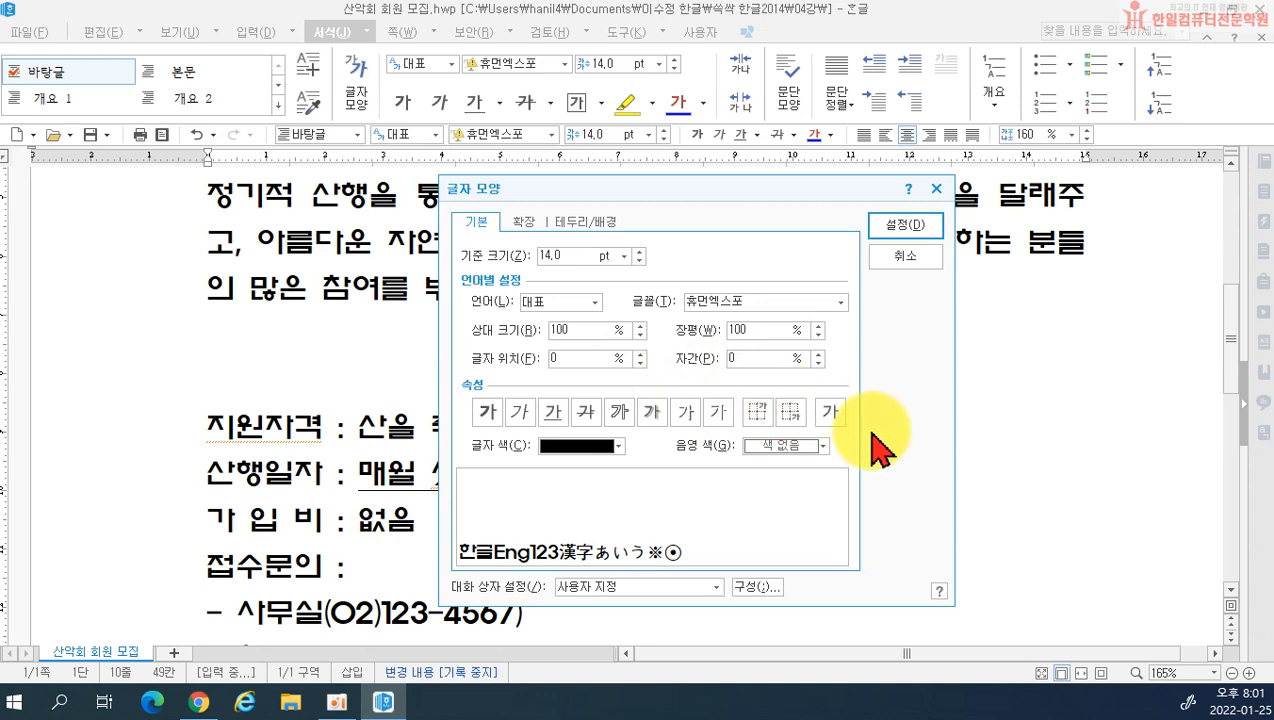
{"action": "left_click", "coordinate": [582, 464]}
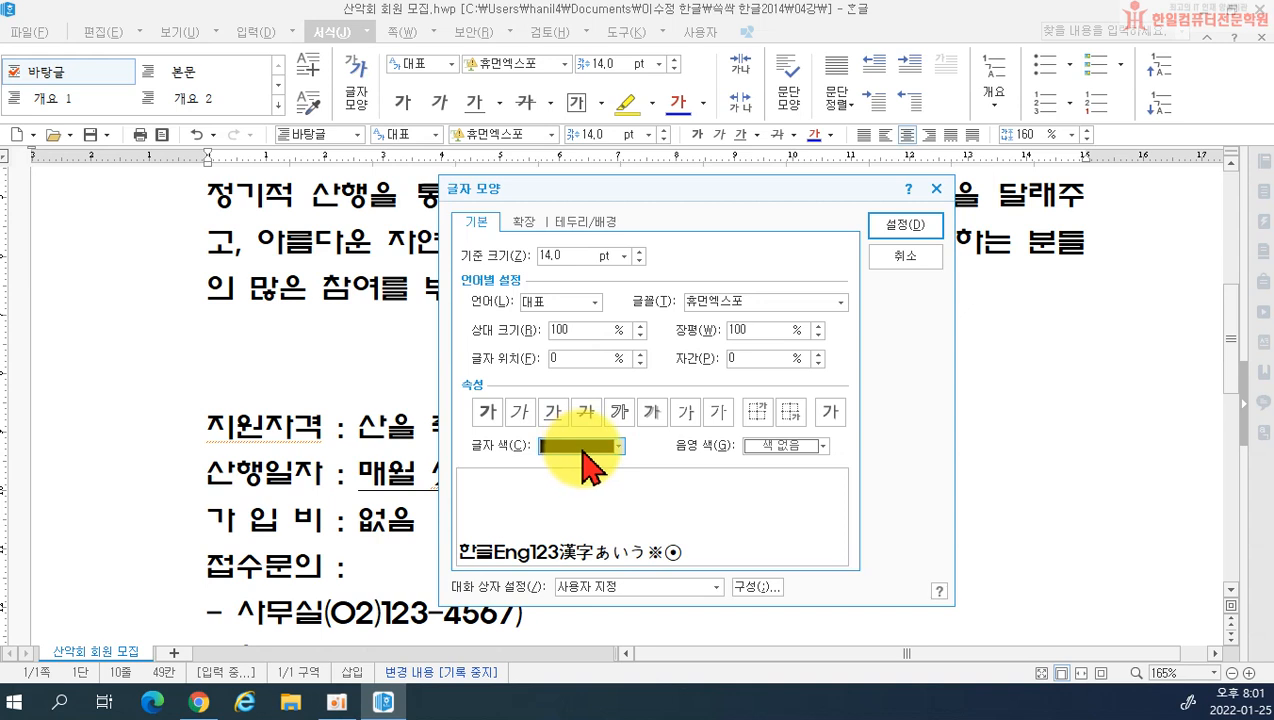
{"action": "left_click", "coordinate": [582, 449]}
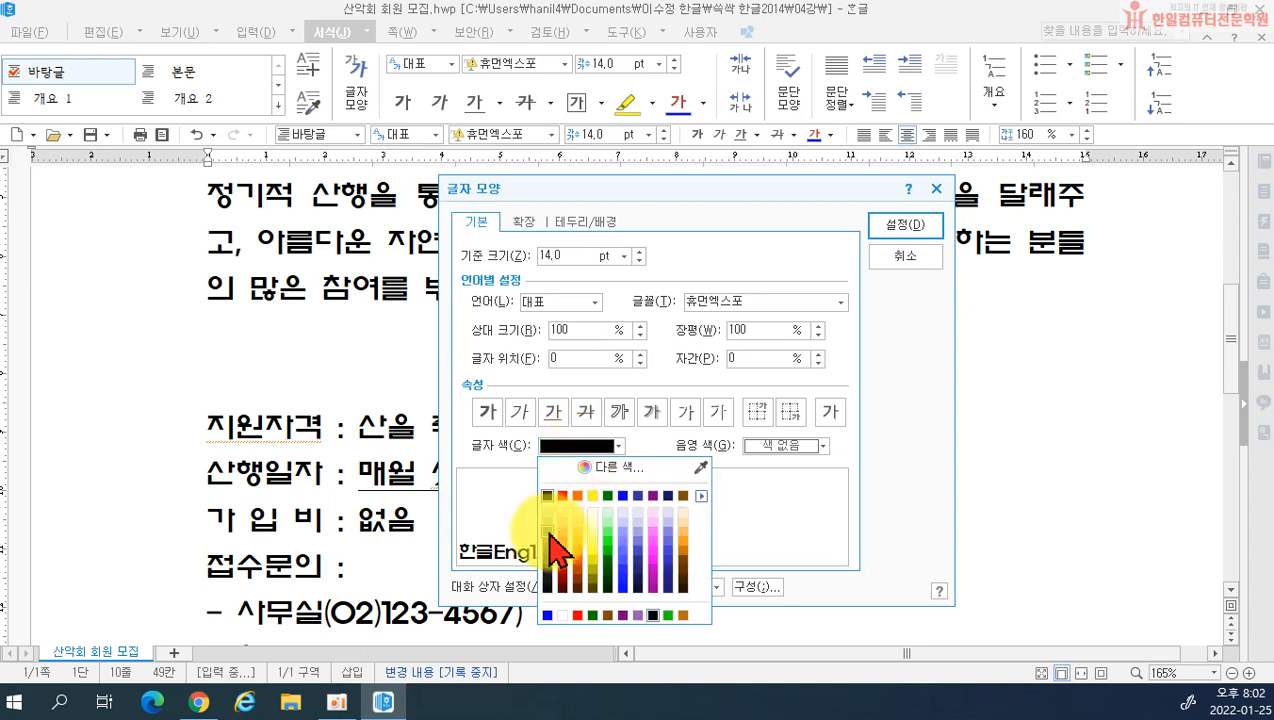
{"action": "left_click", "coordinate": [562, 614]}
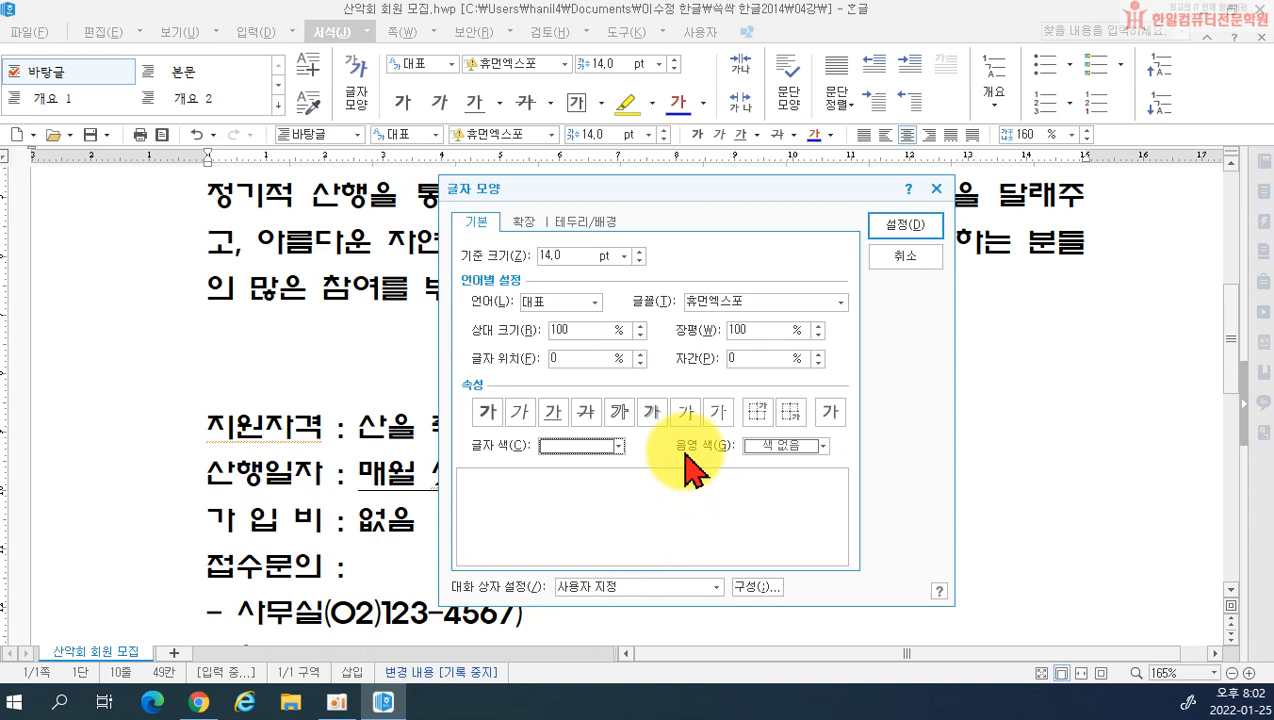
{"action": "left_click", "coordinate": [760, 447]}
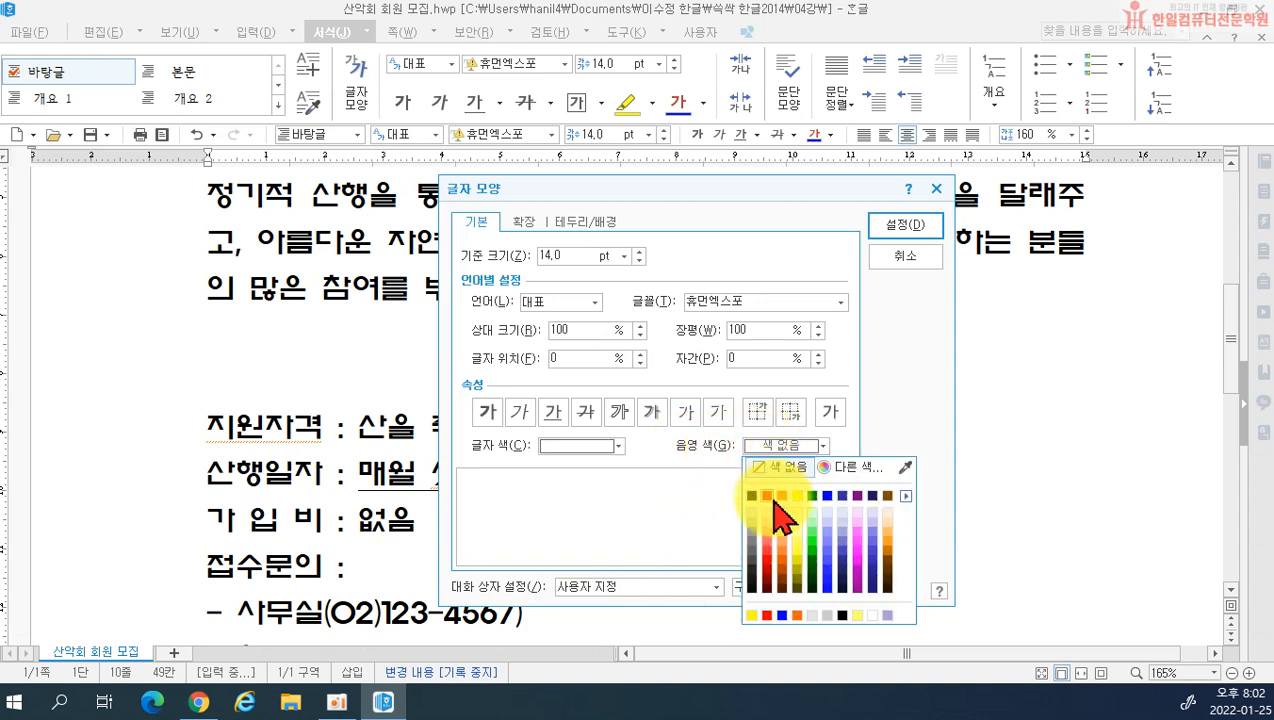
{"action": "left_click", "coordinate": [751, 497]}
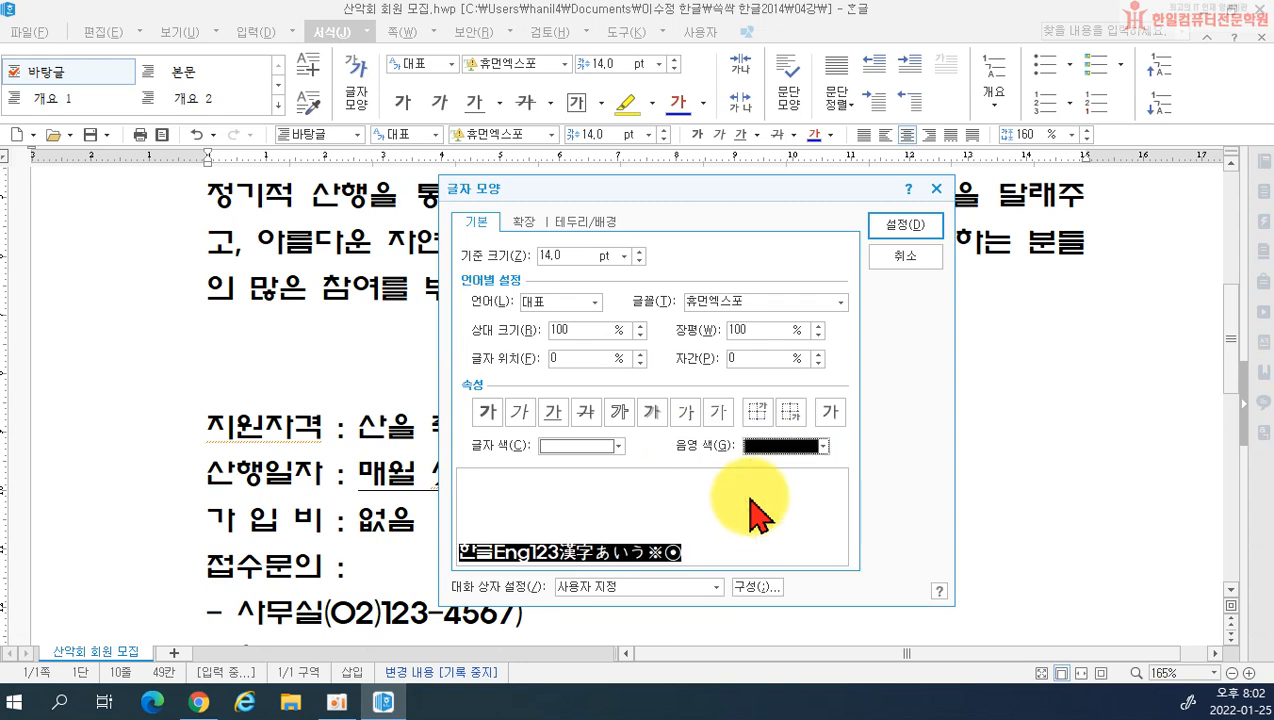
{"action": "left_click", "coordinate": [895, 228]}
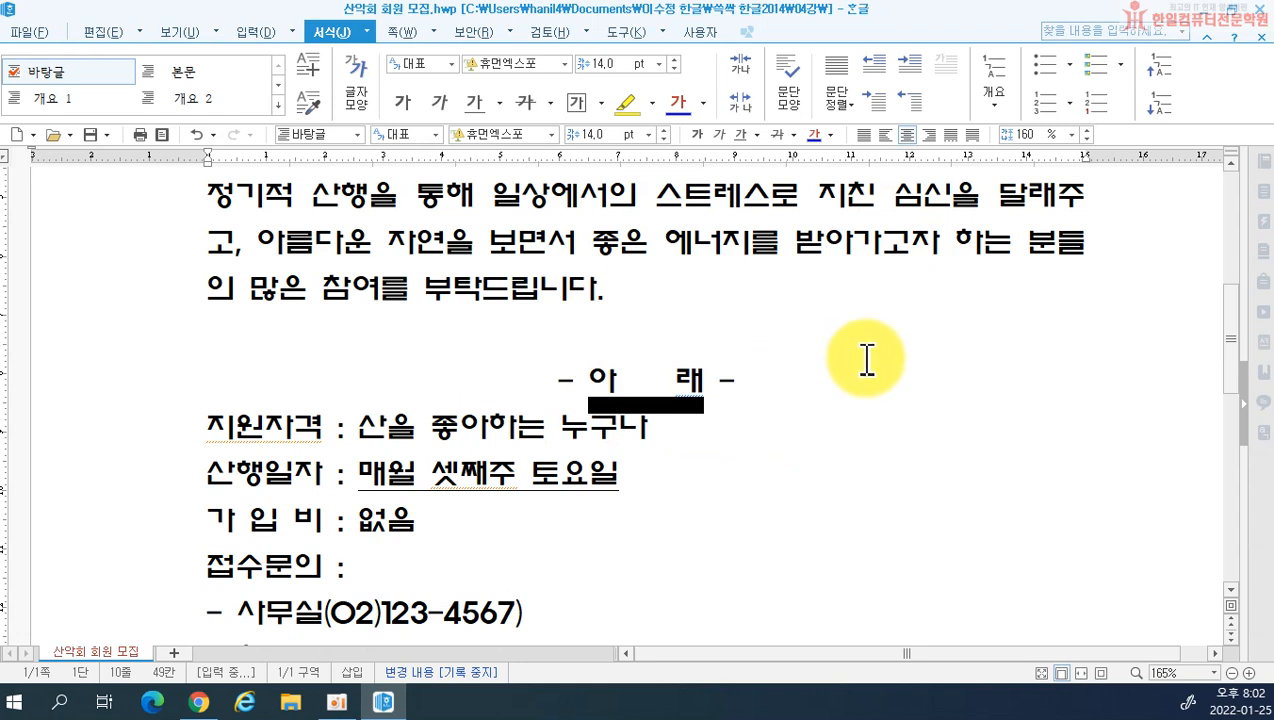
{"action": "left_click", "coordinate": [864, 265]}
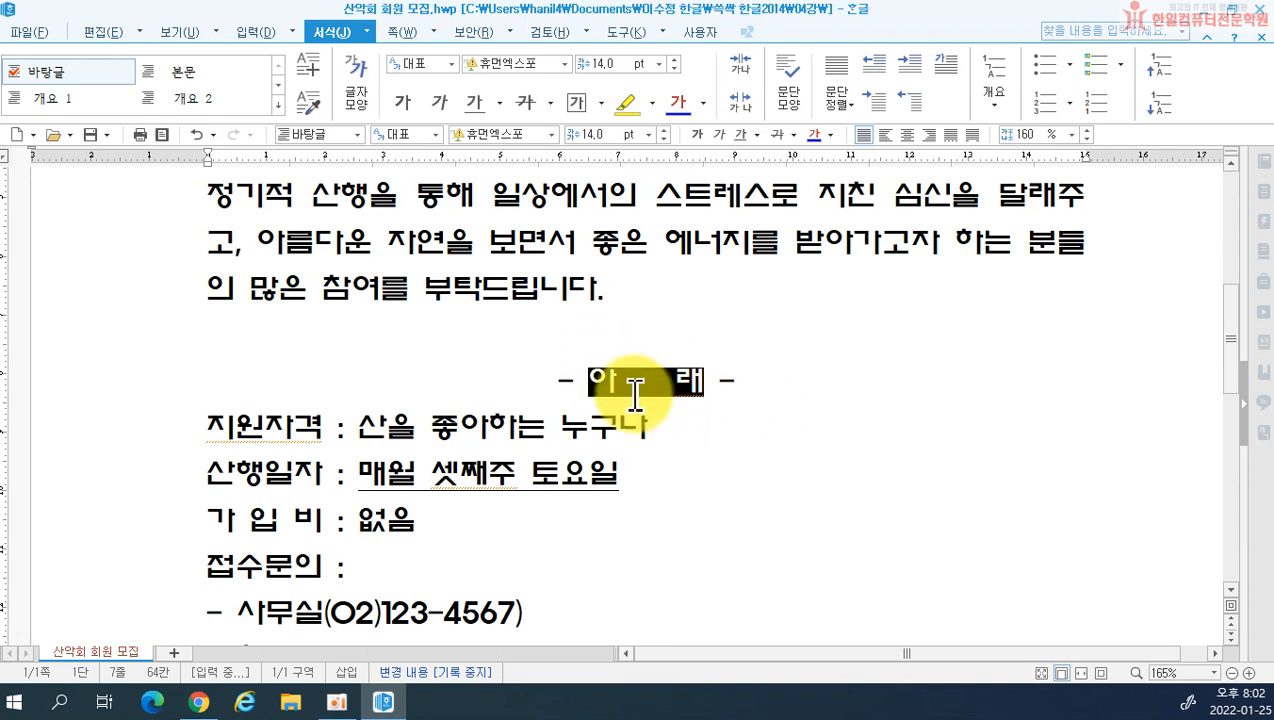
- Review the font and shading colors of the 아 래 text in its character shape settings, and clear the selection
{"action": "mouse_move", "coordinate": [592, 378]}
{"action": "left_mouse_down"}
{"action": "mouse_move", "coordinate": [640, 372]}
{"action": "mouse_move", "coordinate": [700, 388]}
{"action": "left_mouse_up"}
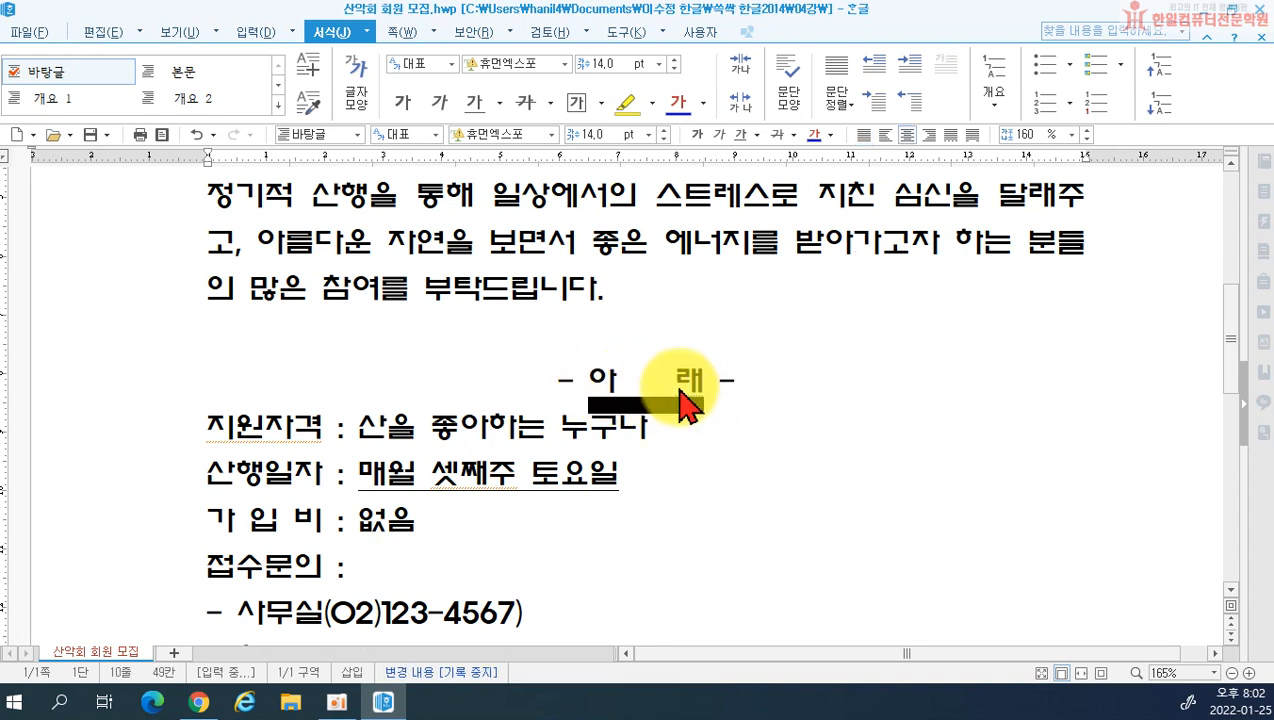
{"action": "right_click", "coordinate": [681, 384]}
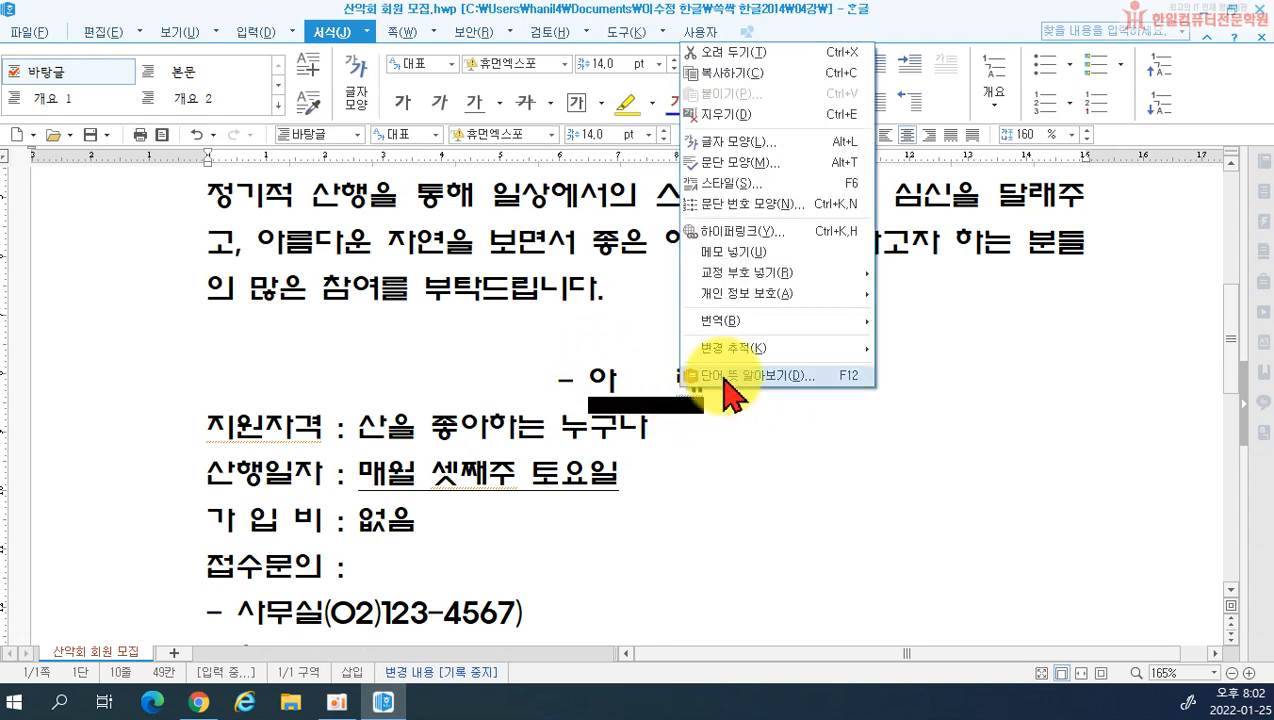
{"action": "left_click", "coordinate": [344, 70]}
{"action": "left_click", "coordinate": [356, 74]}
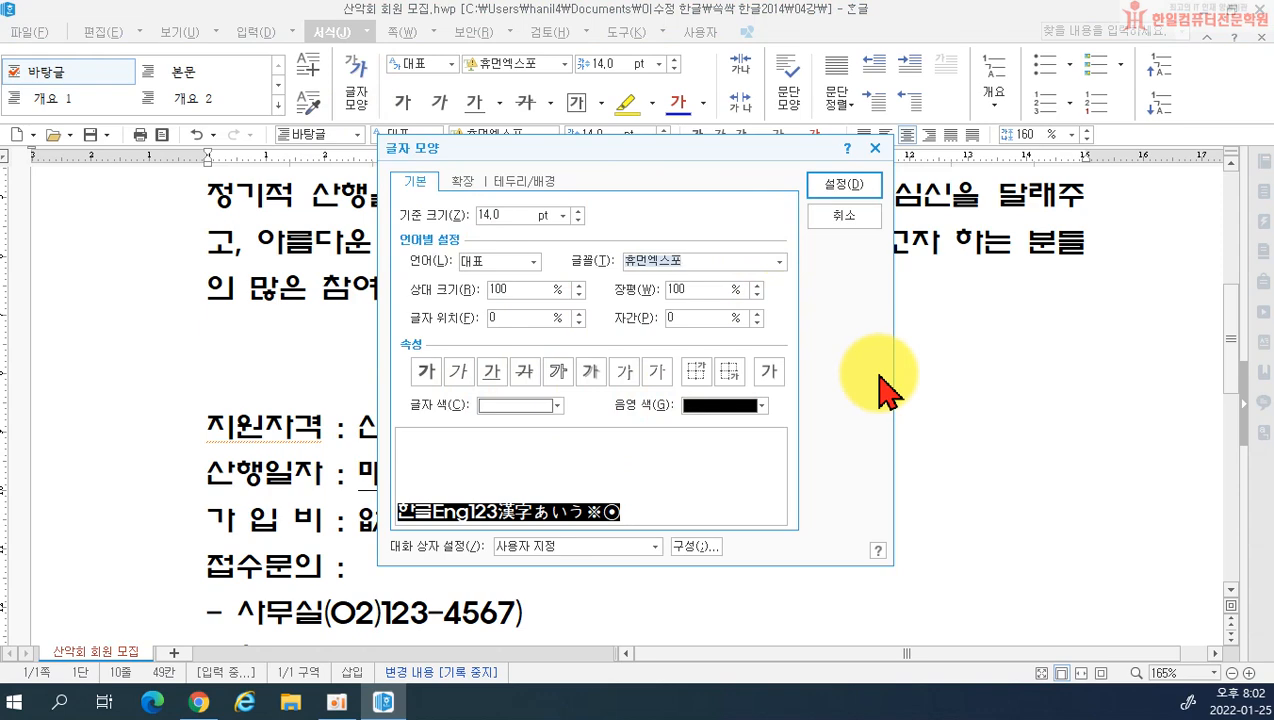
{"action": "left_click_drag", "start_coordinate": [698, 150], "coordinate": [391, 130]}
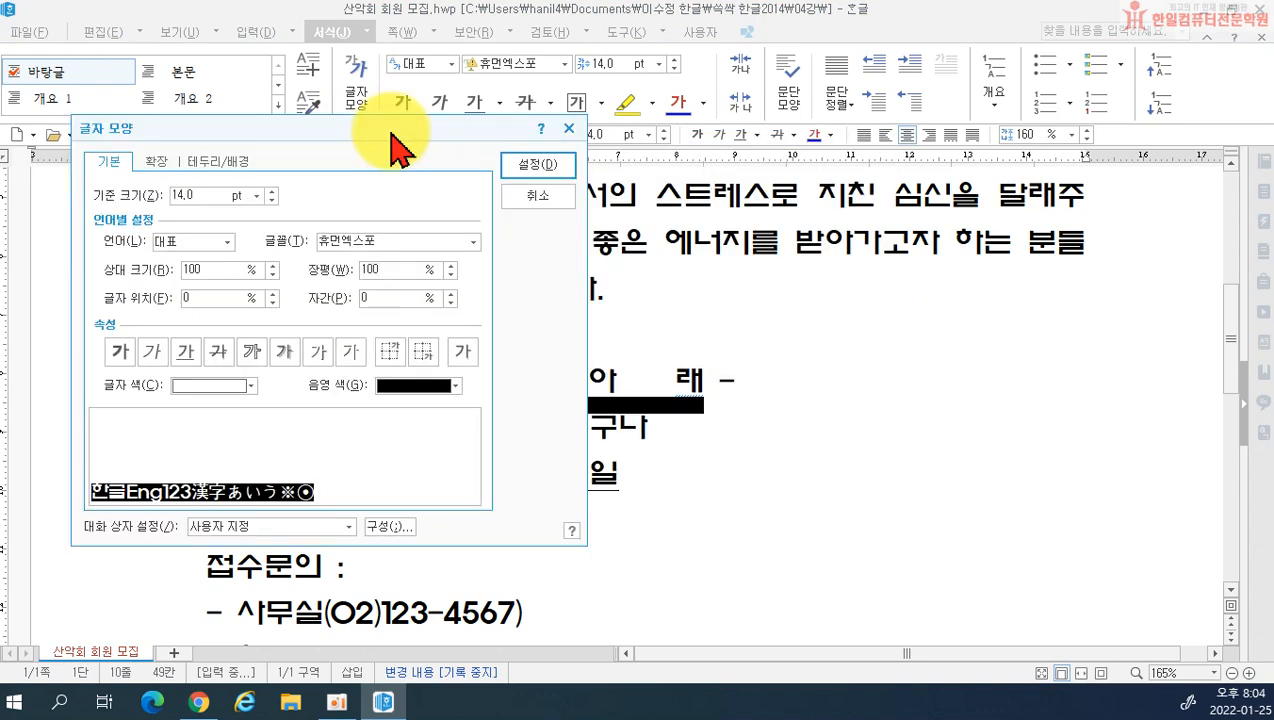
{"action": "left_click", "coordinate": [537, 164]}
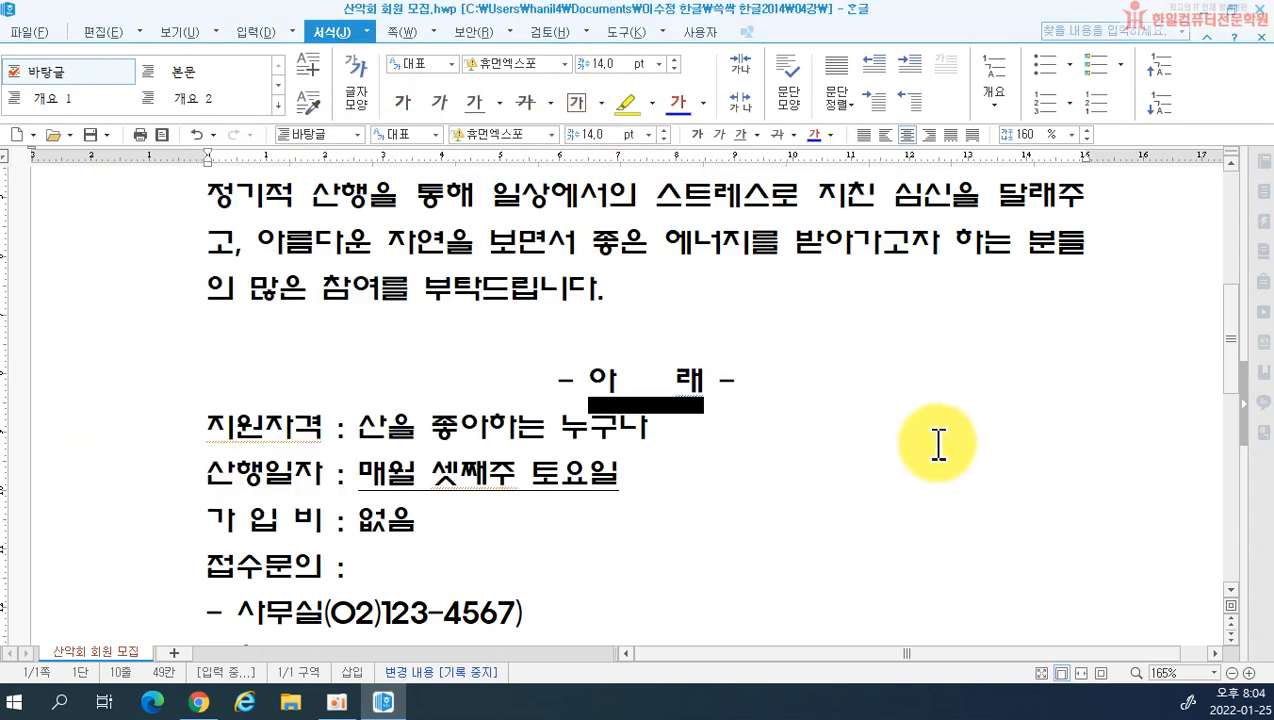
{"action": "left_click", "coordinate": [938, 445]}
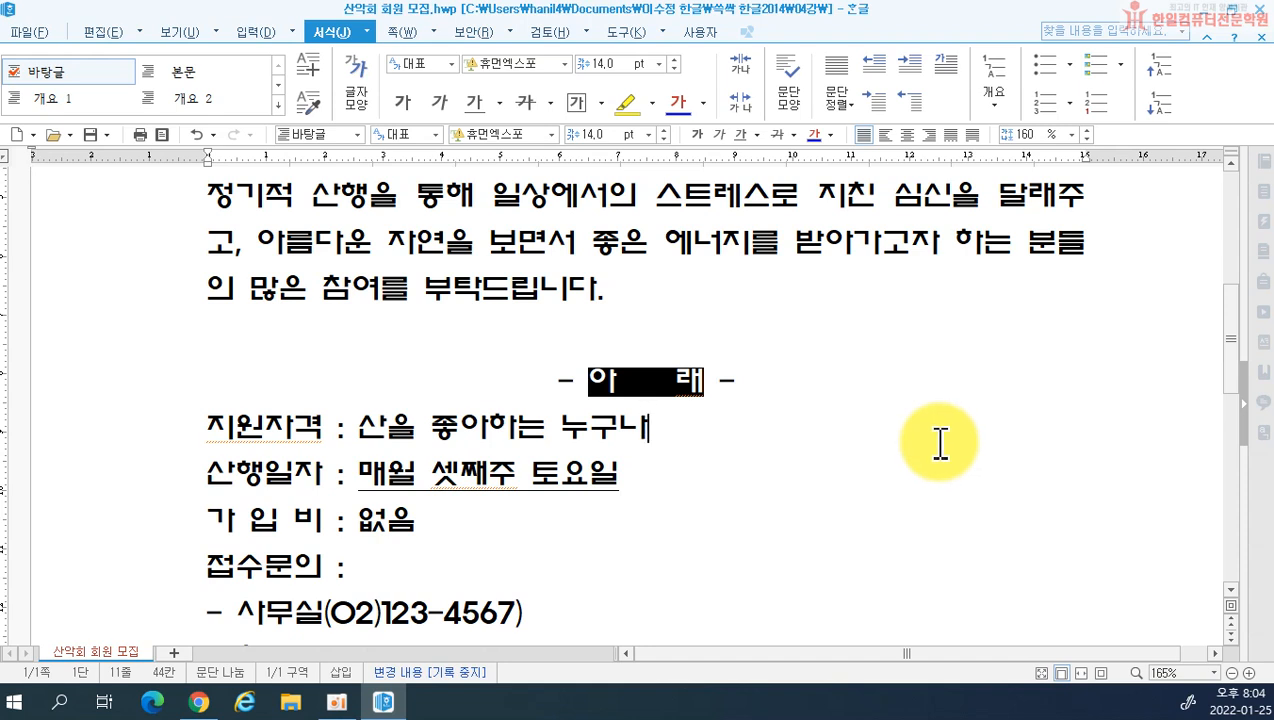
- Set the closing - 대 봉 산 악 회 - line to 32 pt and bold in its character shape settings
{"action": "scroll", "coordinate": [766, 392], "scroll_direction": "down", "scroll_amount": 3}
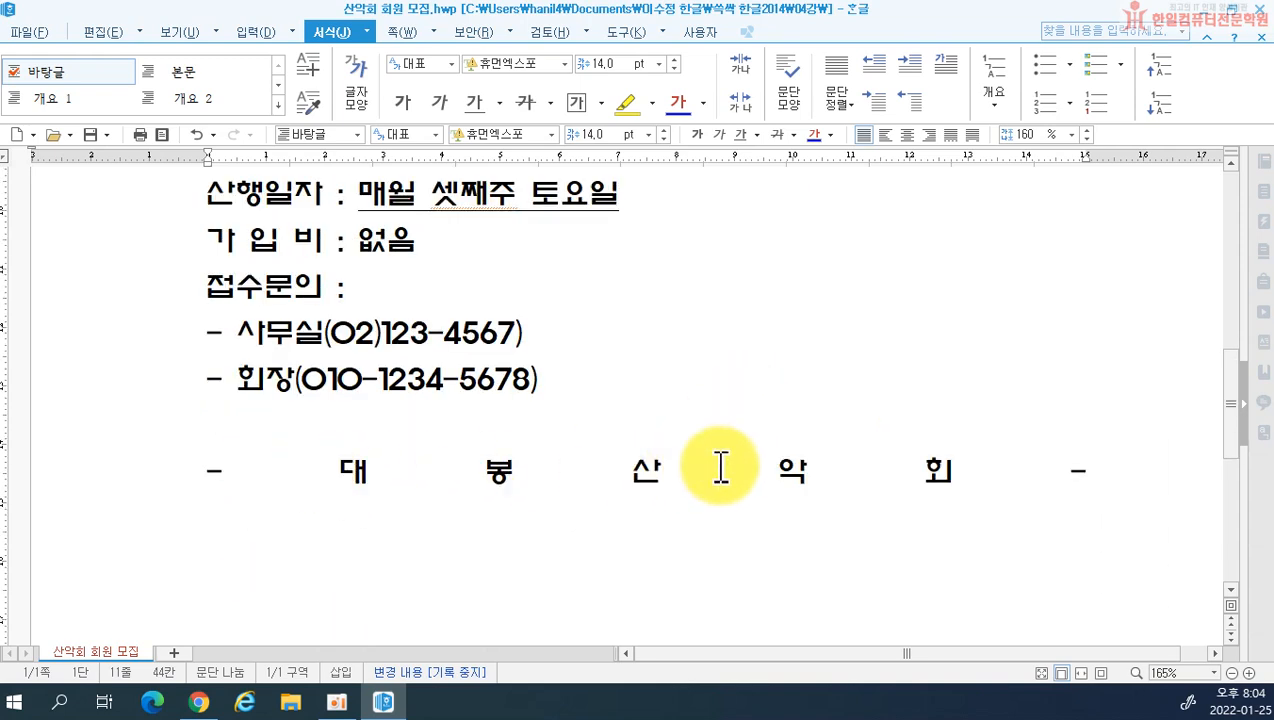
{"action": "left_click", "coordinate": [118, 488]}
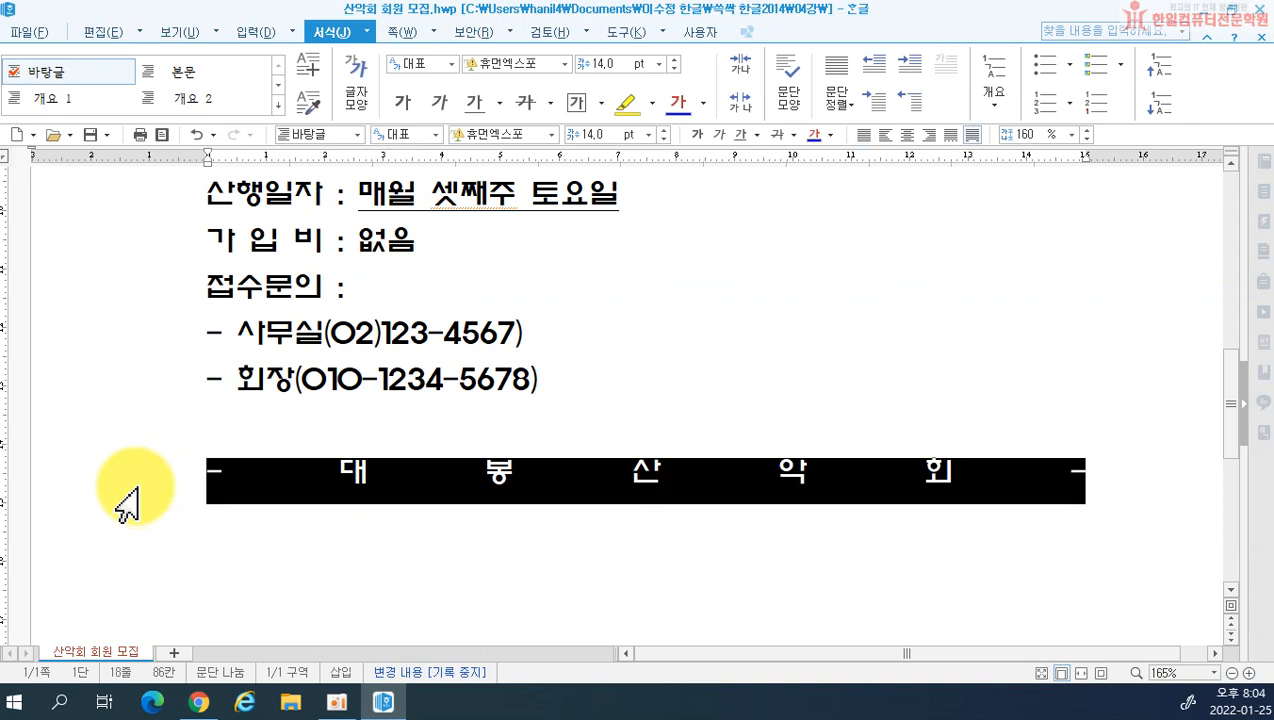
{"action": "left_click", "coordinate": [352, 82]}
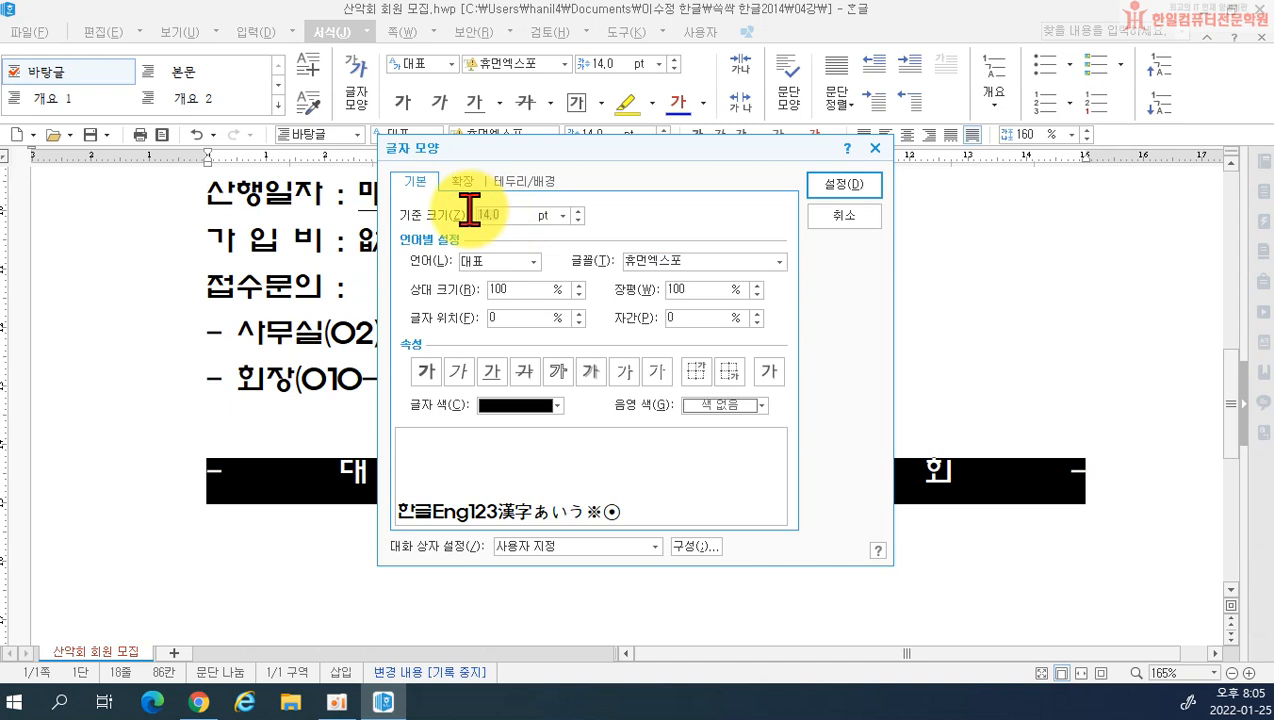
{"action": "type", "text": "32"}
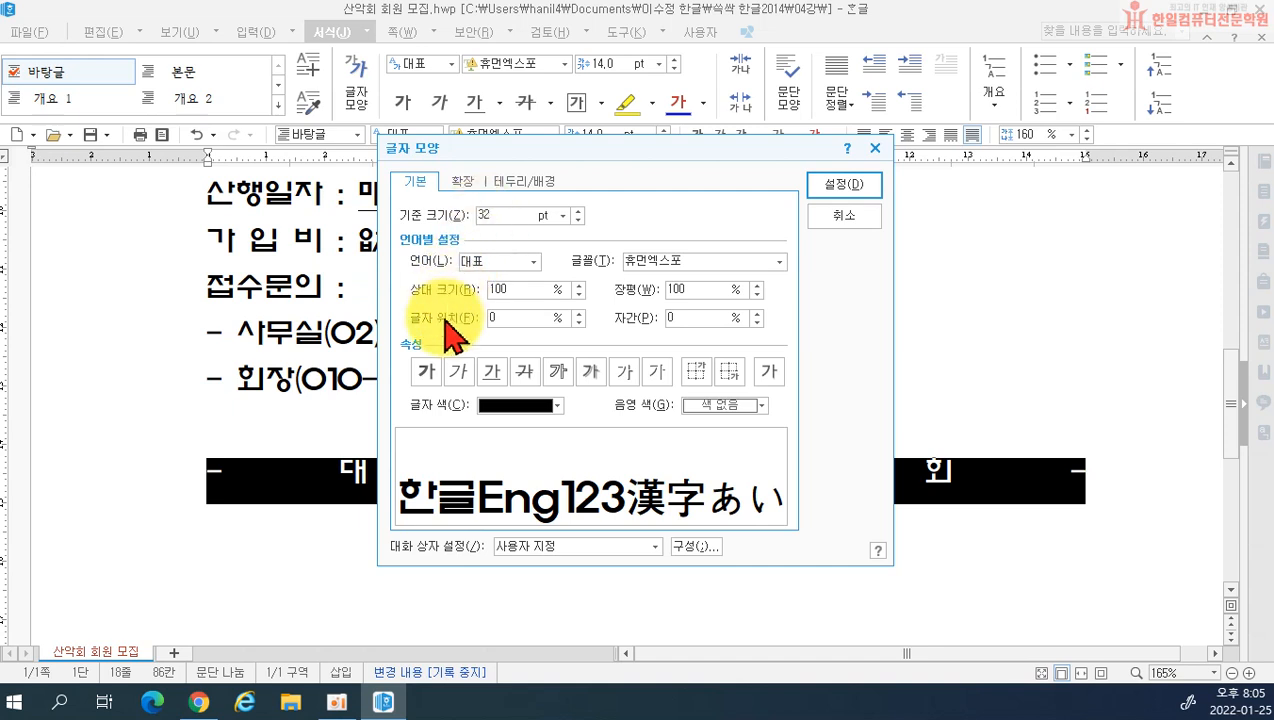
{"action": "left_click", "coordinate": [423, 368]}
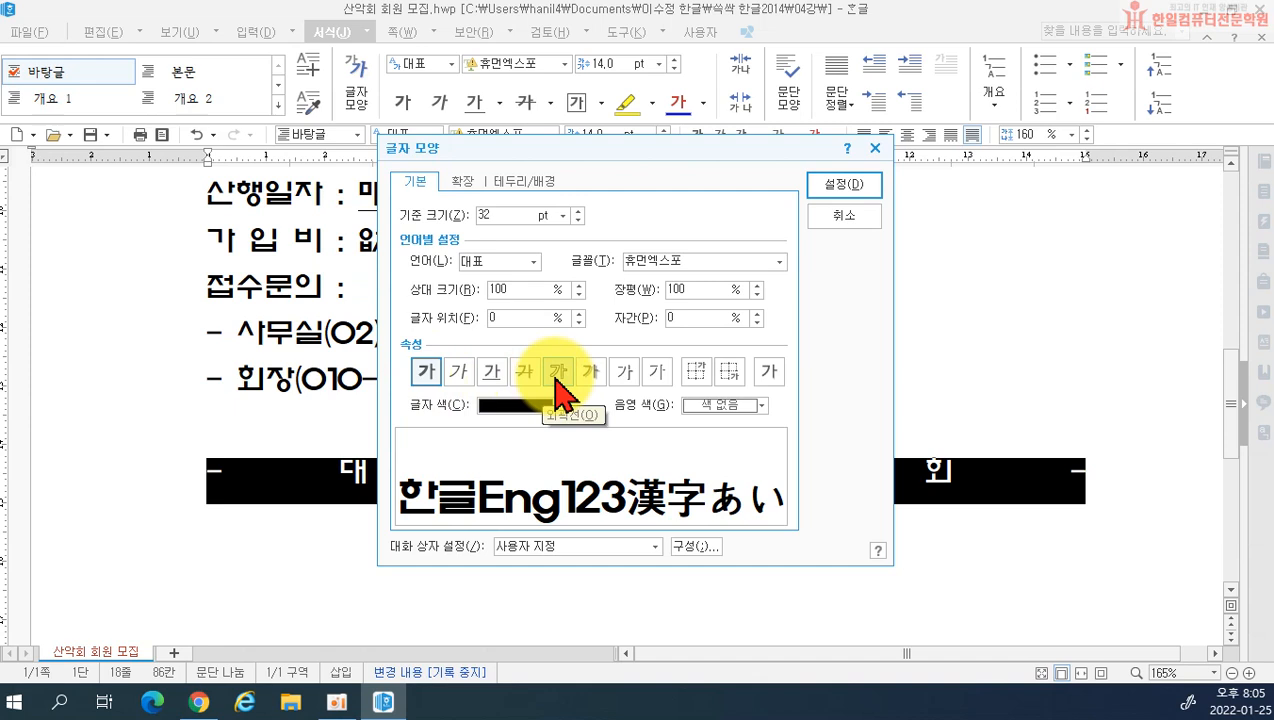
- Add the outline (외곽선) and shadow (그림자) attributes to the closing - 대 봉 산 악 회 - line and apply the character shape settings
{"action": "left_click", "coordinate": [556, 375]}
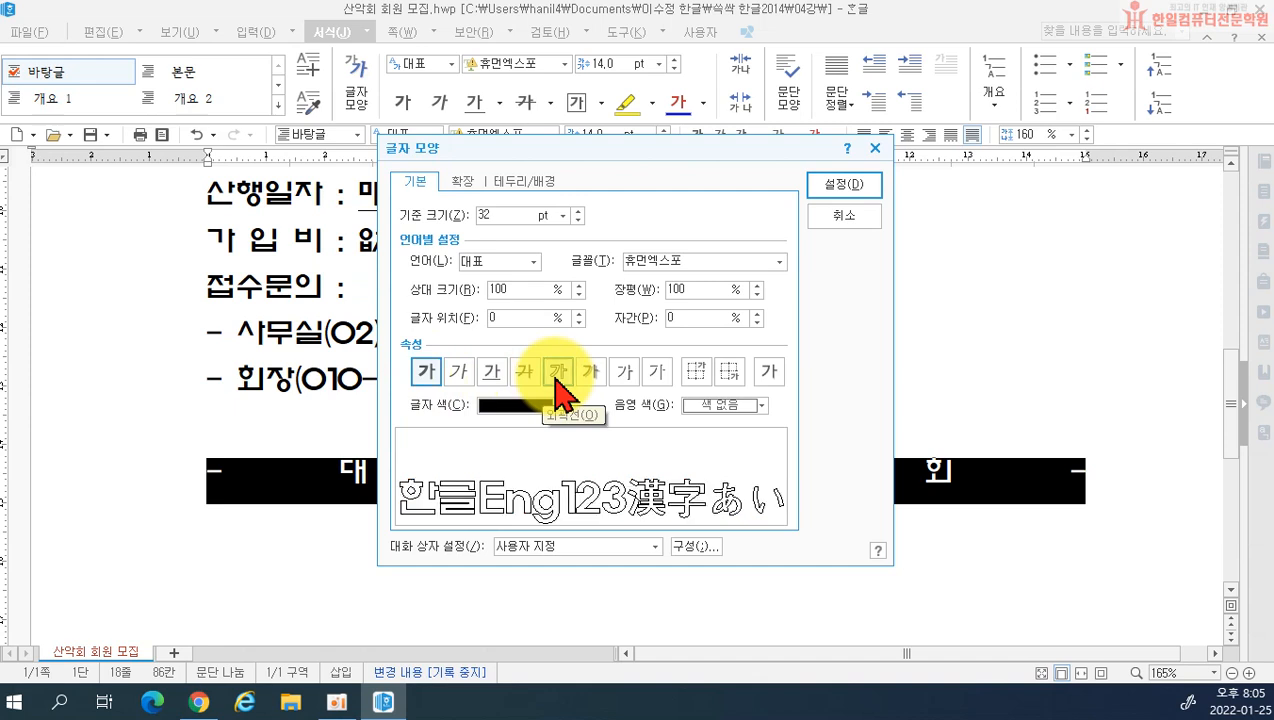
{"action": "left_click", "coordinate": [556, 377]}
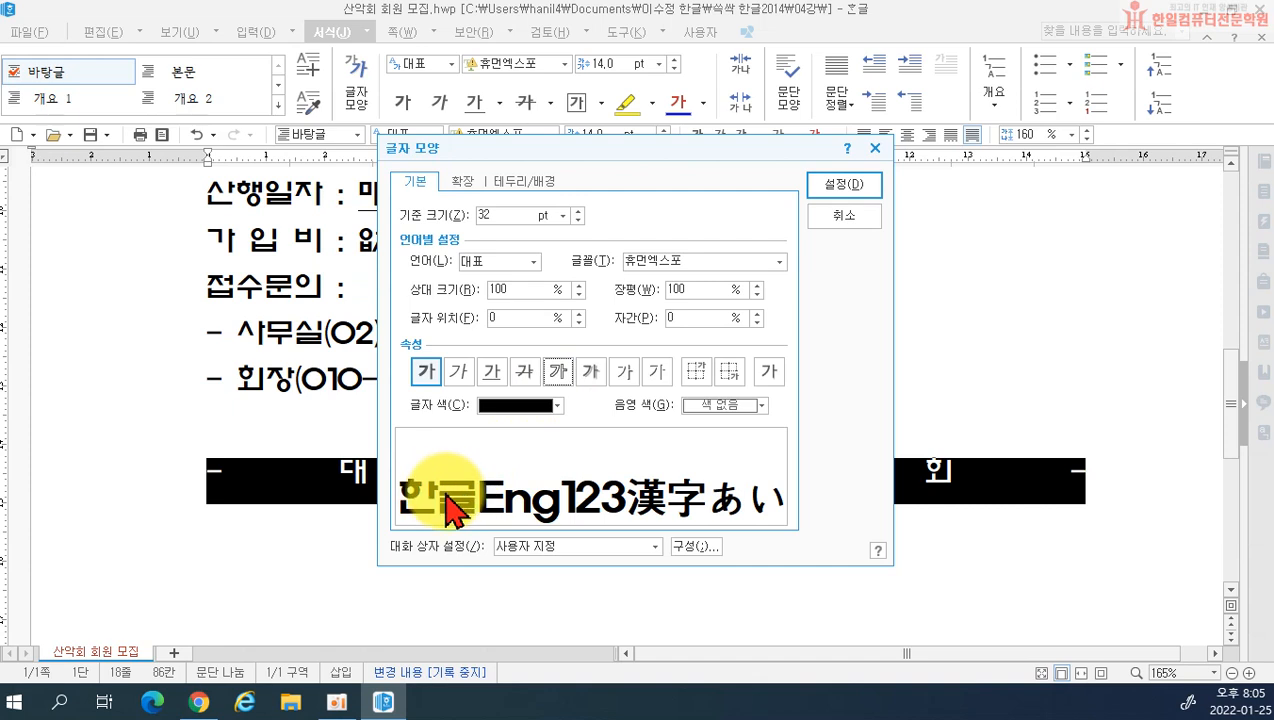
{"action": "left_click", "coordinate": [559, 375]}
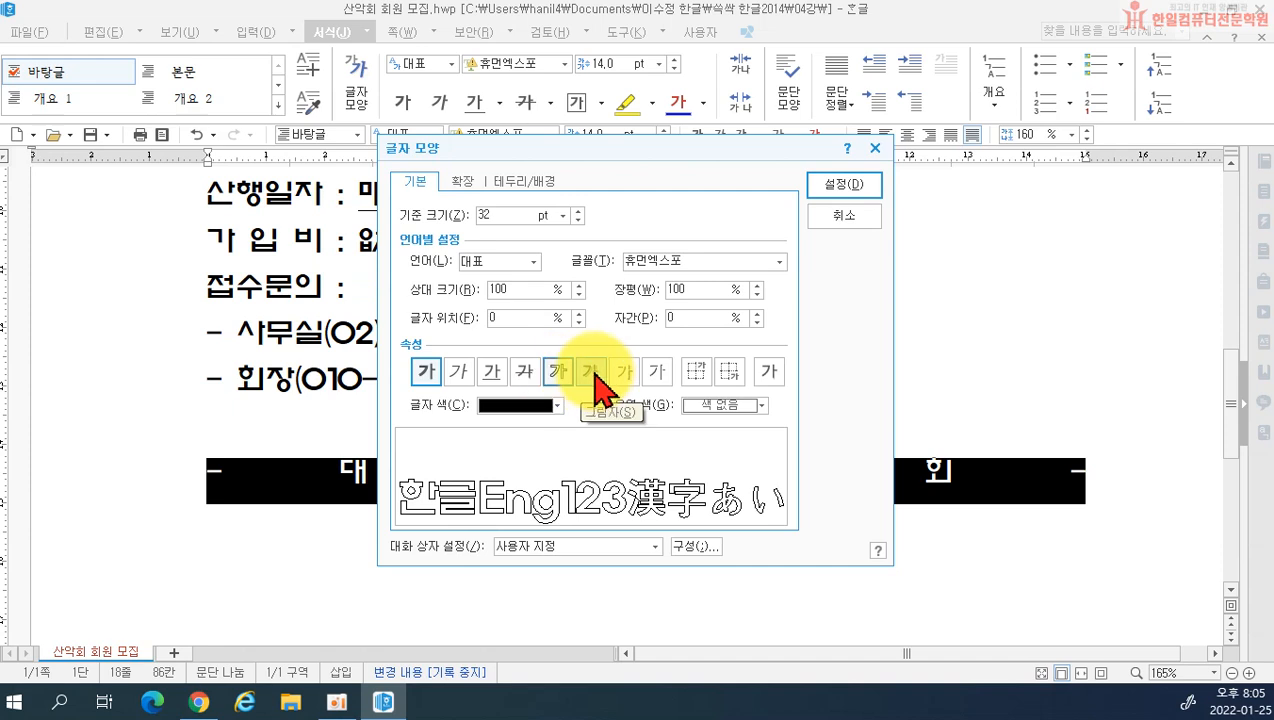
{"action": "left_click", "coordinate": [590, 381]}
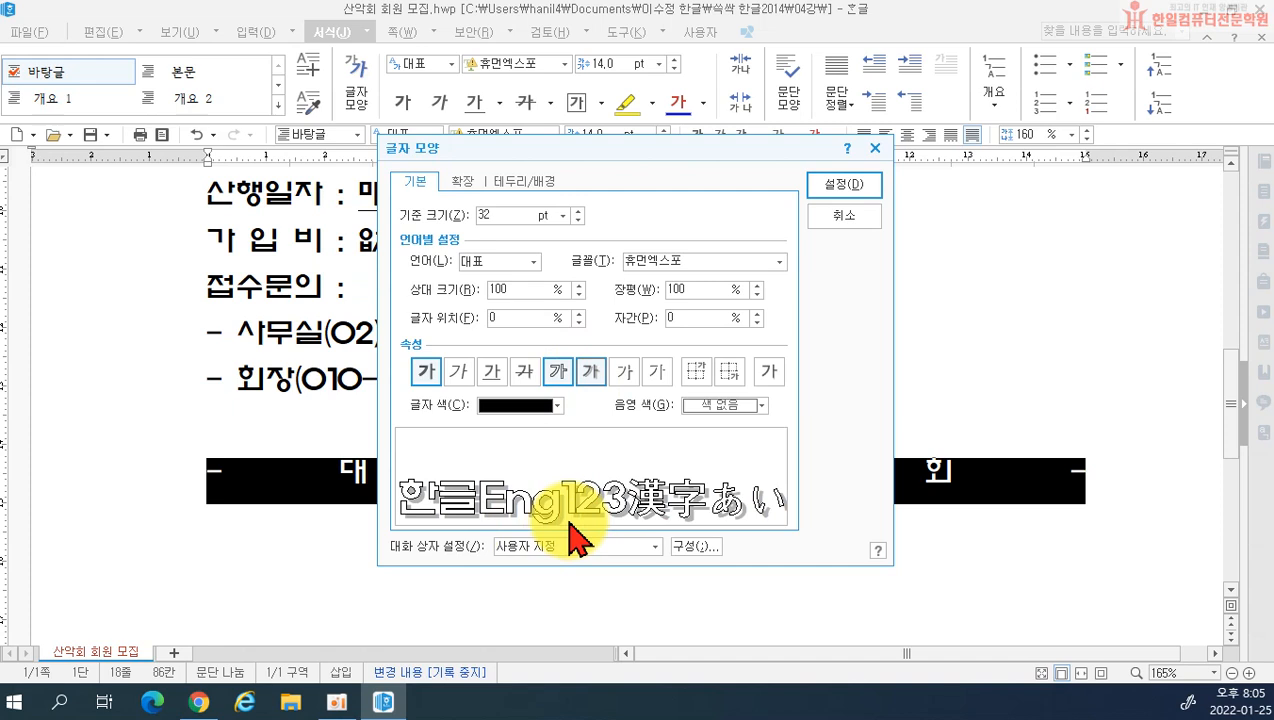
{"action": "left_click", "coordinate": [843, 196]}
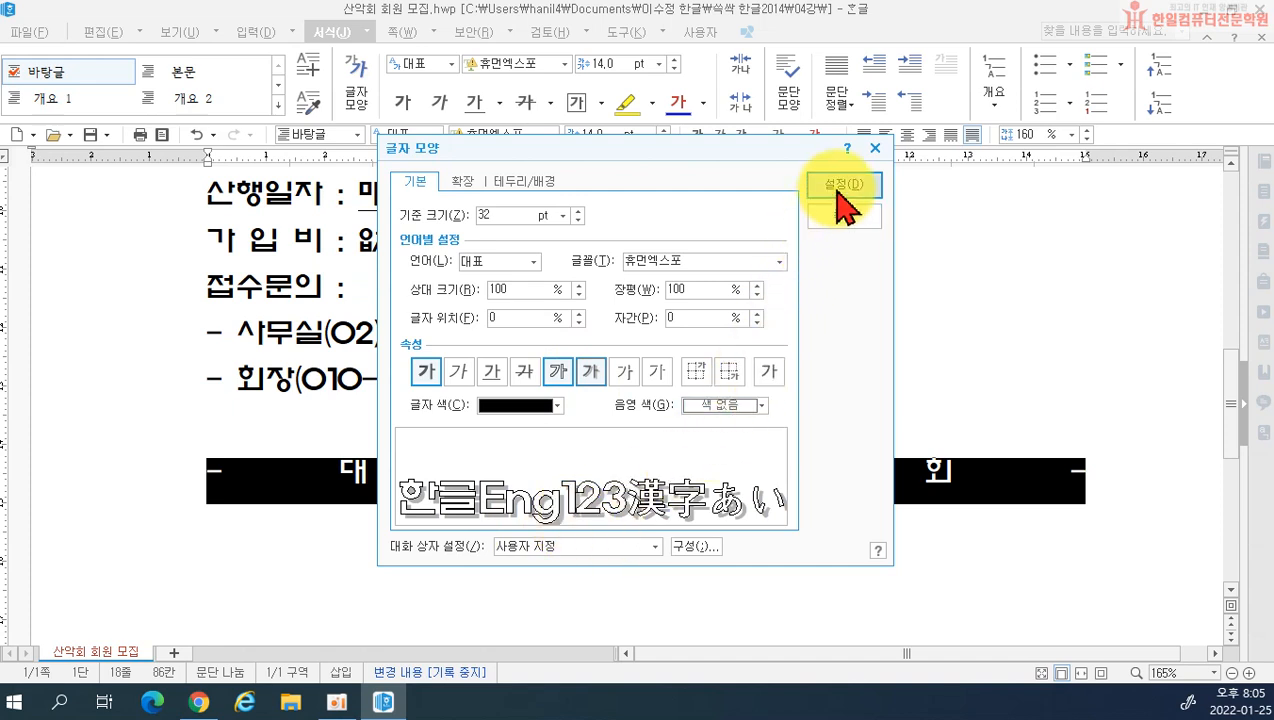
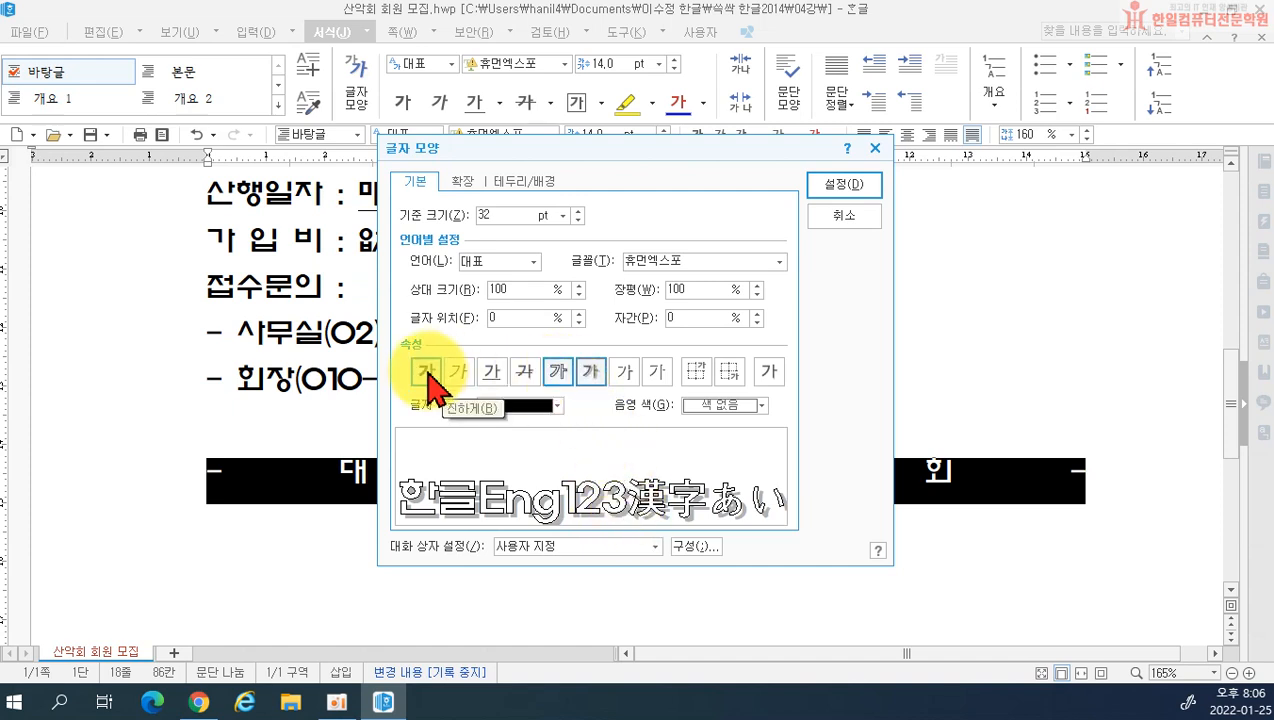
{"action": "left_click", "coordinate": [590, 376]}
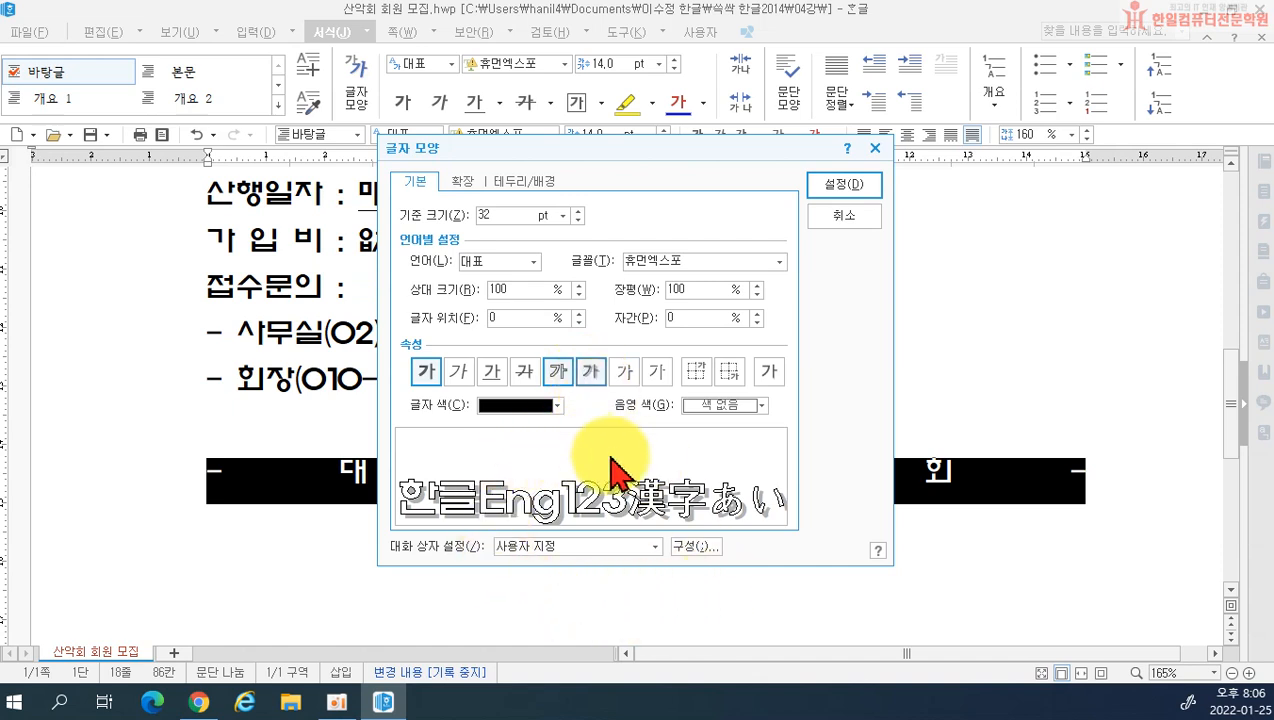
{"action": "left_click", "coordinate": [832, 186]}
{"action": "left_click", "coordinate": [798, 350]}
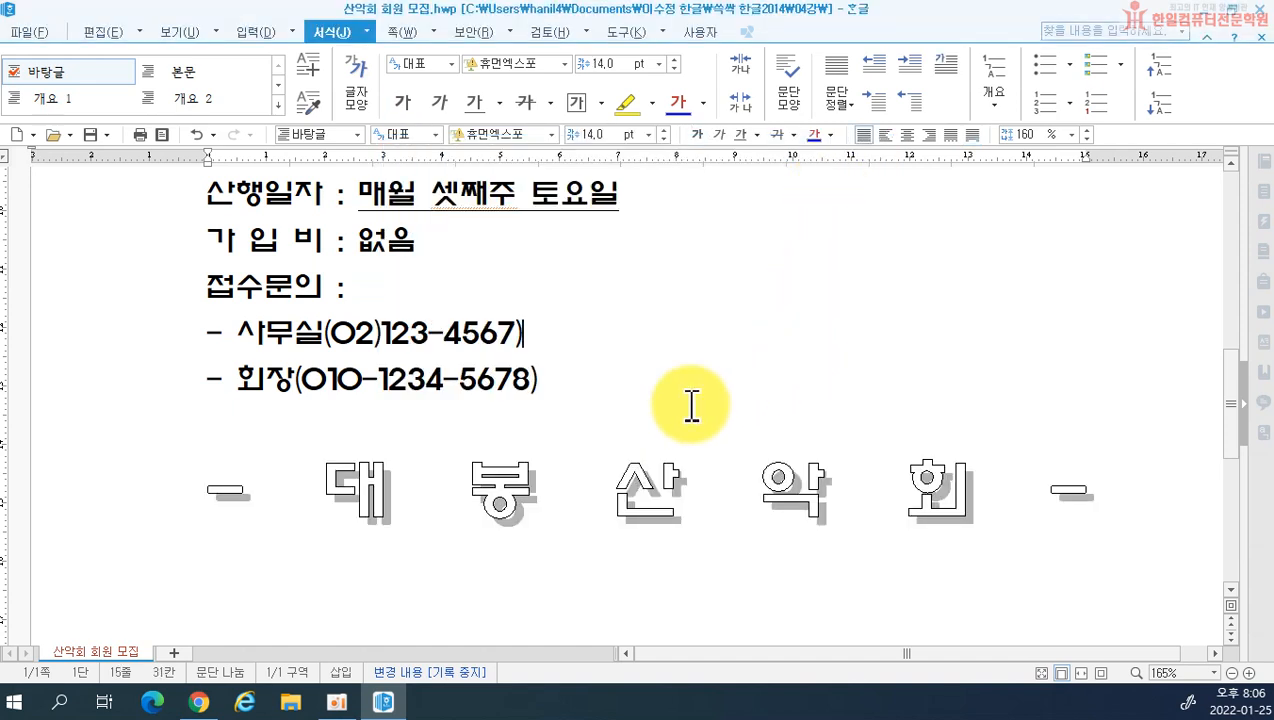
{"action": "left_click", "coordinate": [376, 491]}
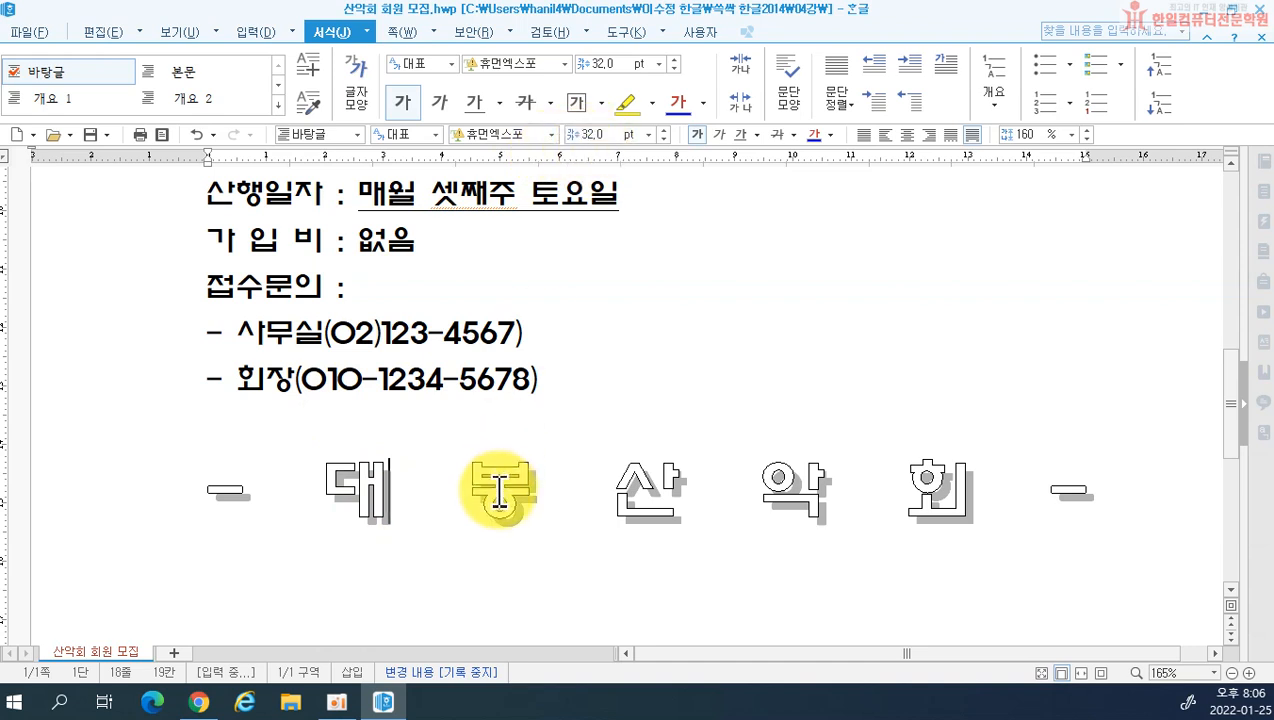
{"action": "left_click", "coordinate": [644, 380]}
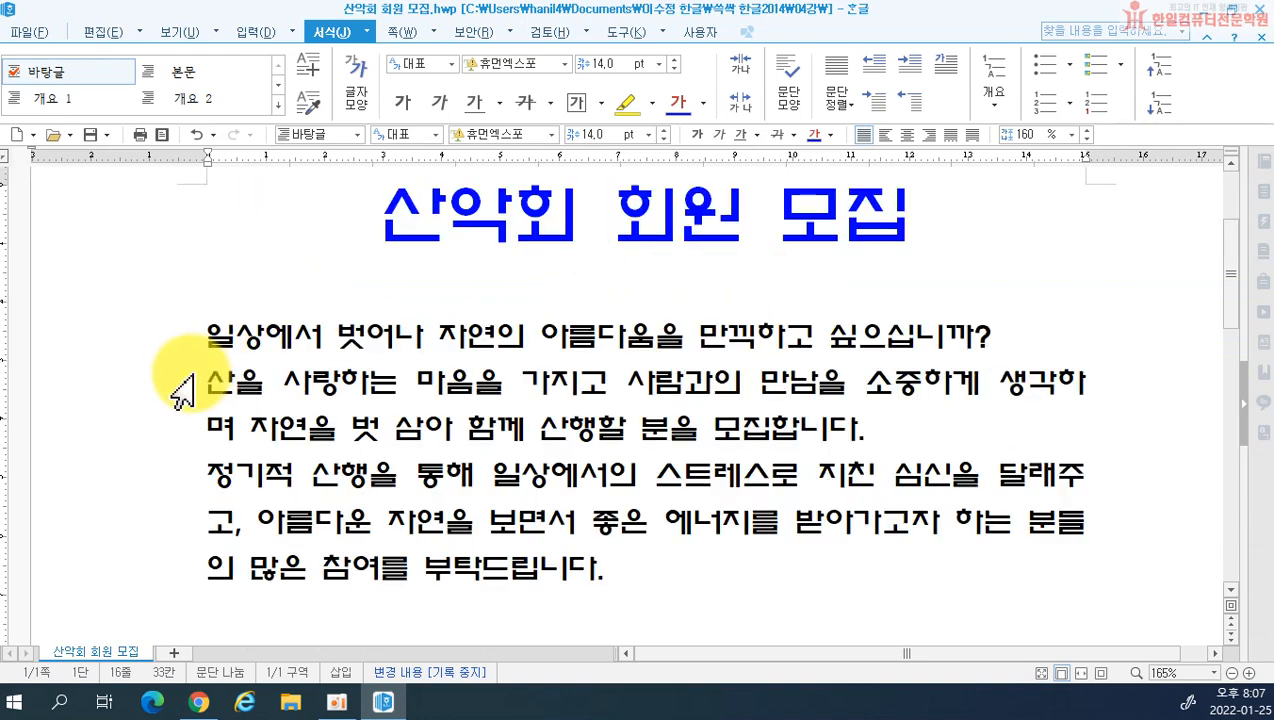
- Apply a 14 pt first-line indent (들여쓰기) to the three body paragraphs below the title, and clear the selection
{"action": "left_click_drag", "start_coordinate": [133, 340], "coordinate": [125, 580]}
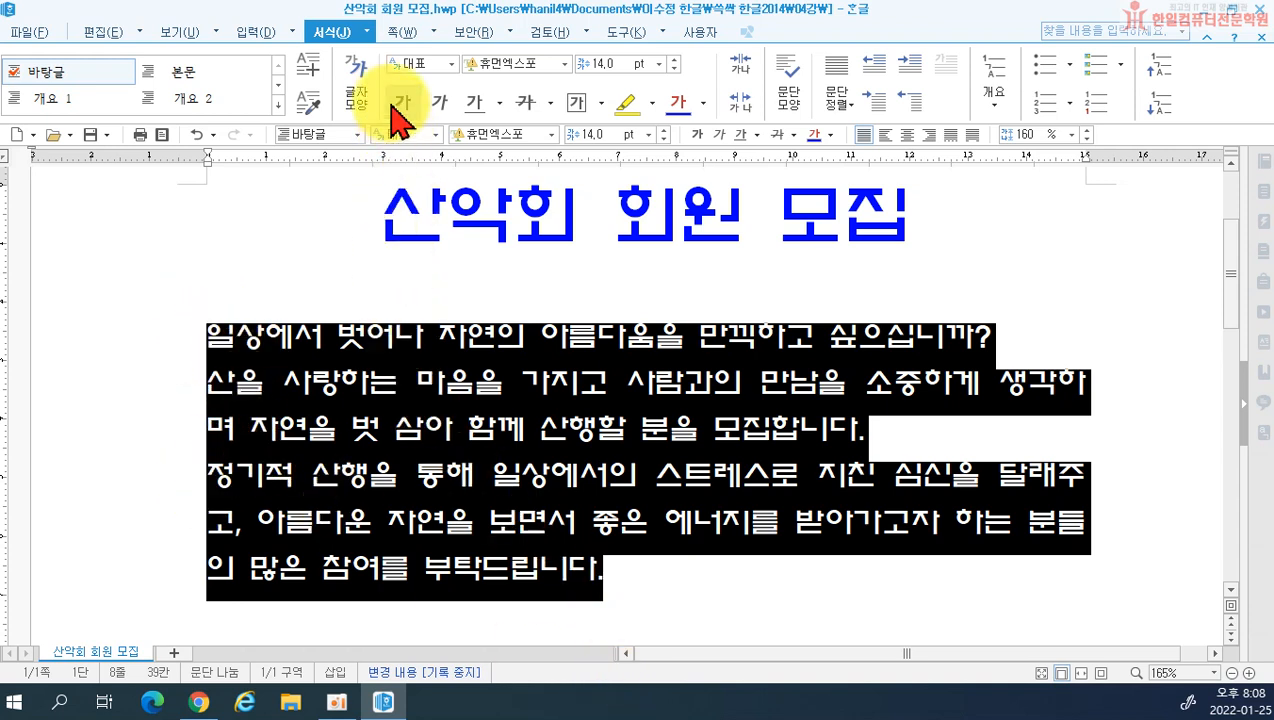
{"action": "left_click", "coordinate": [790, 97]}
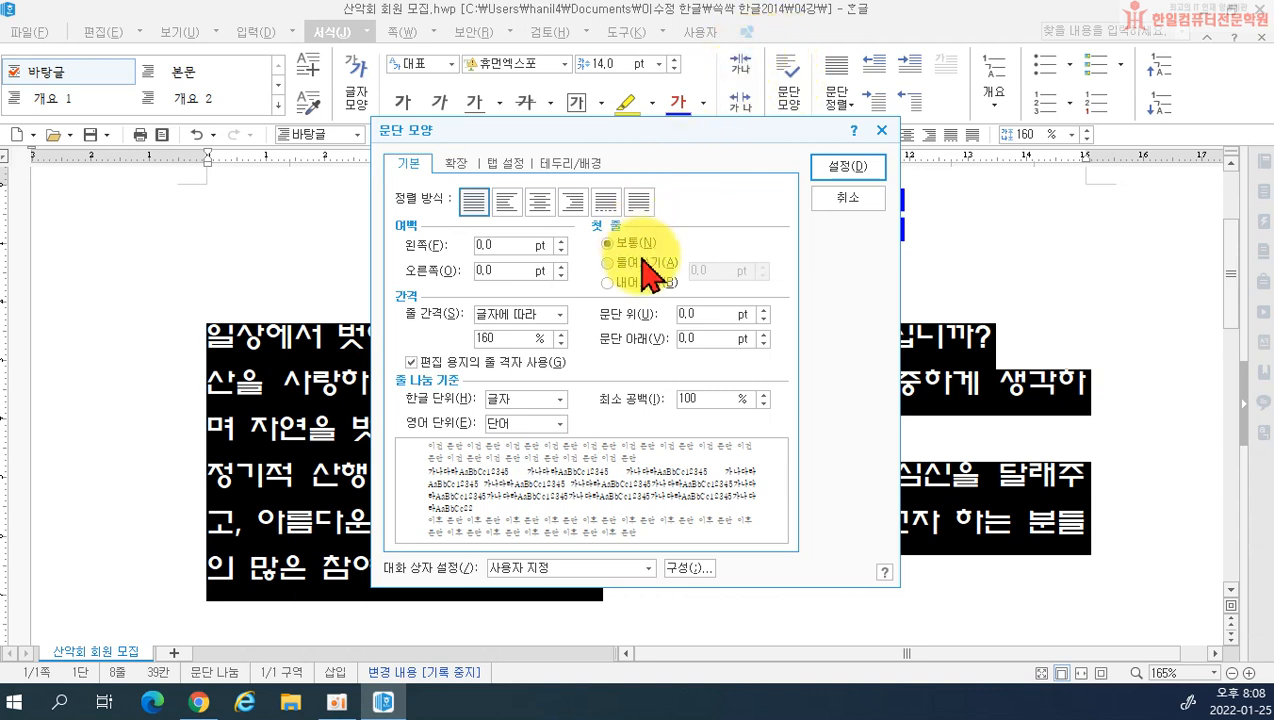
{"action": "left_click", "coordinate": [643, 264]}
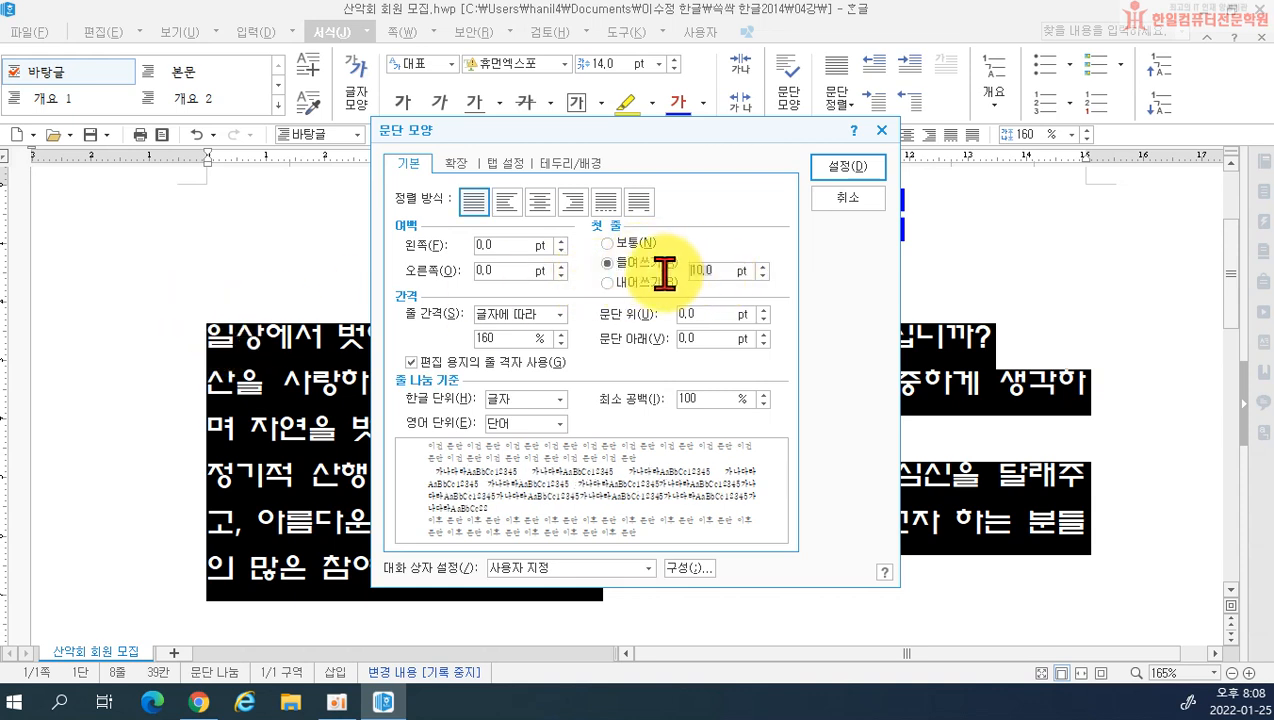
{"action": "type", "text": "14"}
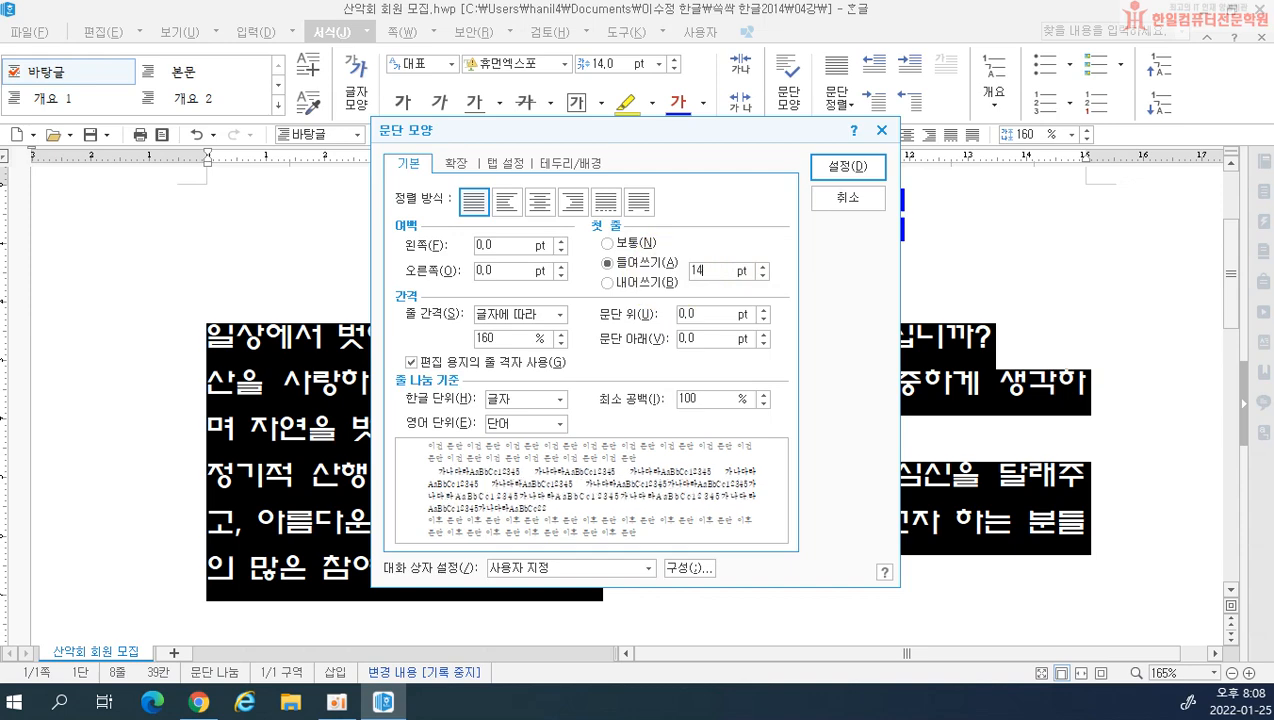
{"action": "left_click", "coordinate": [838, 168]}
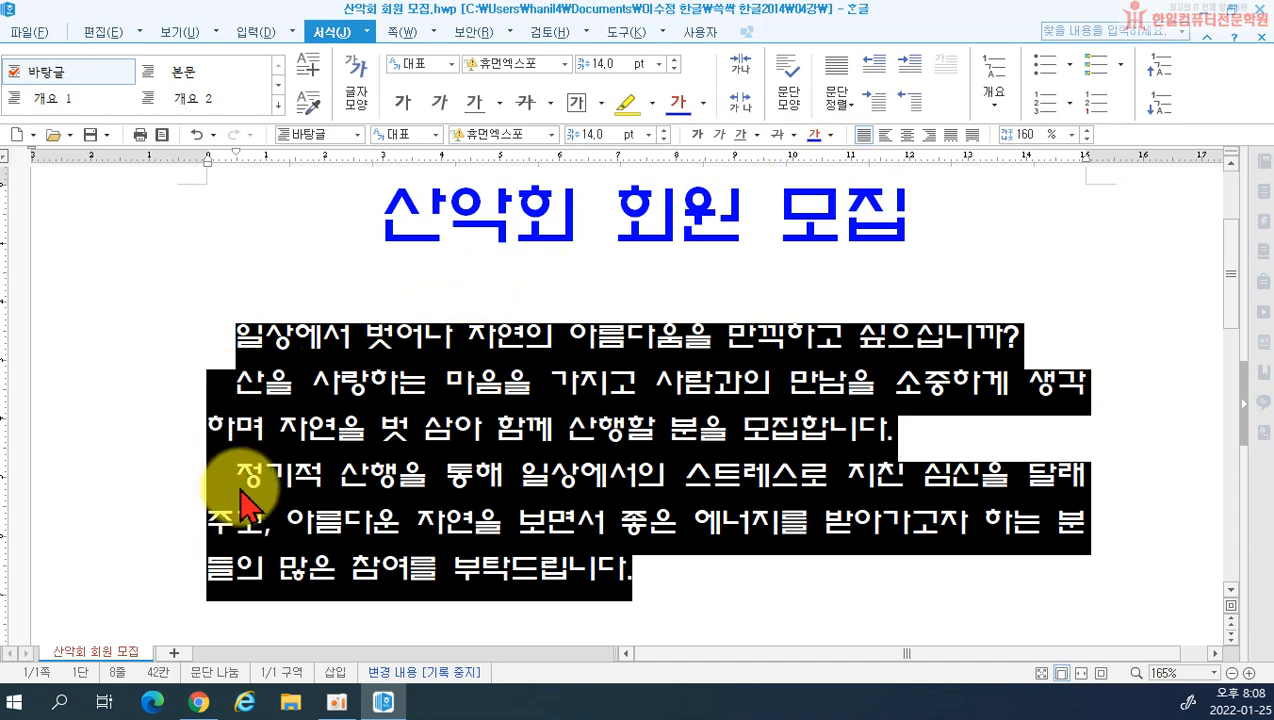
{"action": "left_click", "coordinate": [416, 487]}
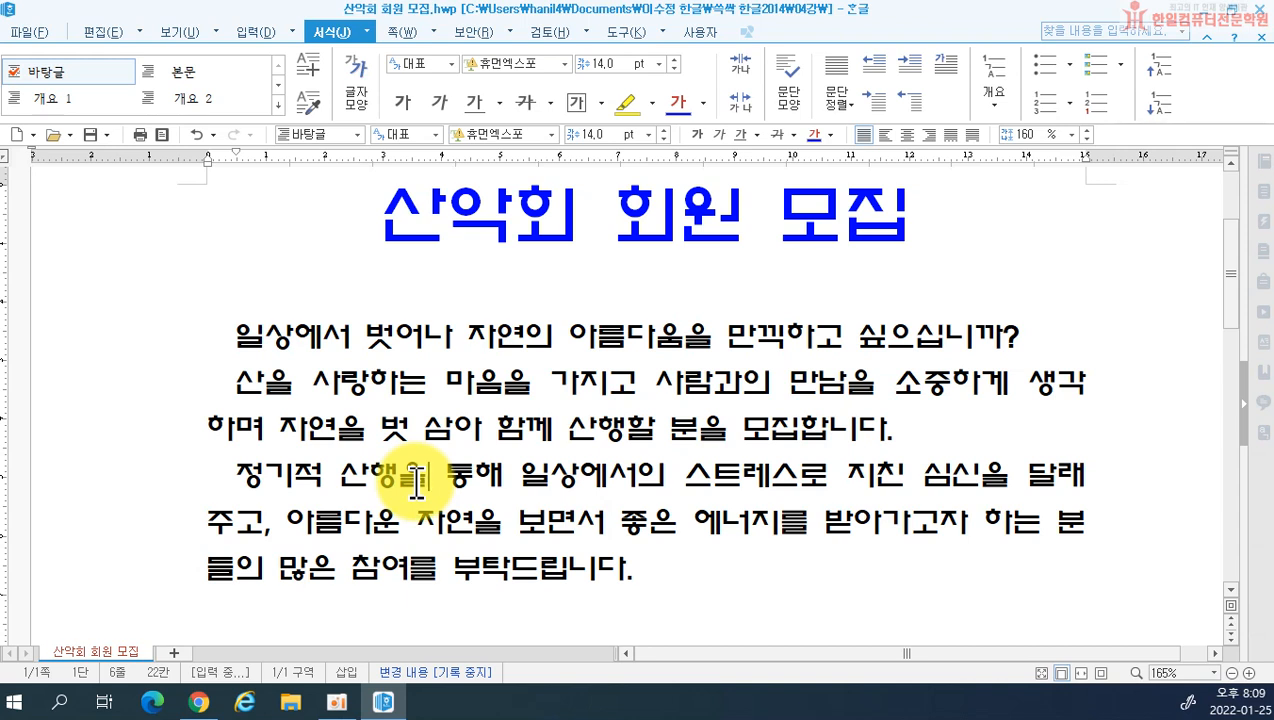
{"action": "scroll", "coordinate": [416, 487], "scroll_direction": "down", "scroll_amount": 5}
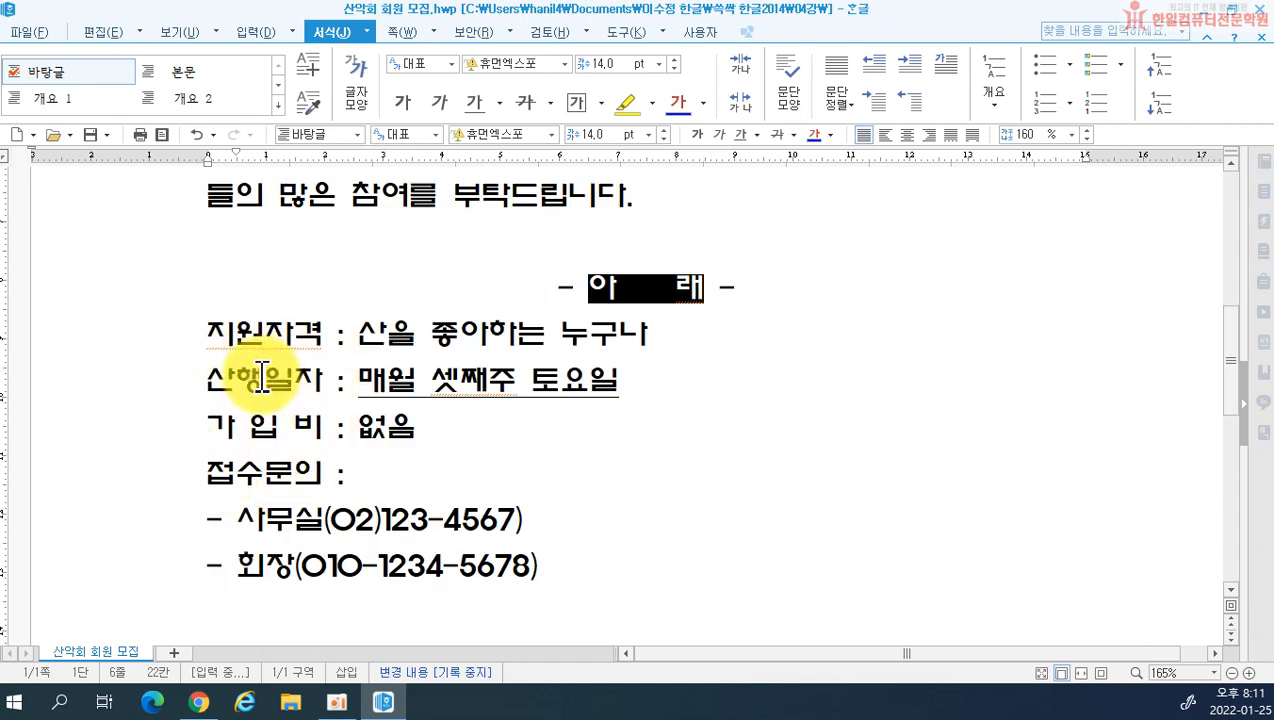
{"action": "left_click_drag", "start_coordinate": [160, 335], "coordinate": [163, 585]}
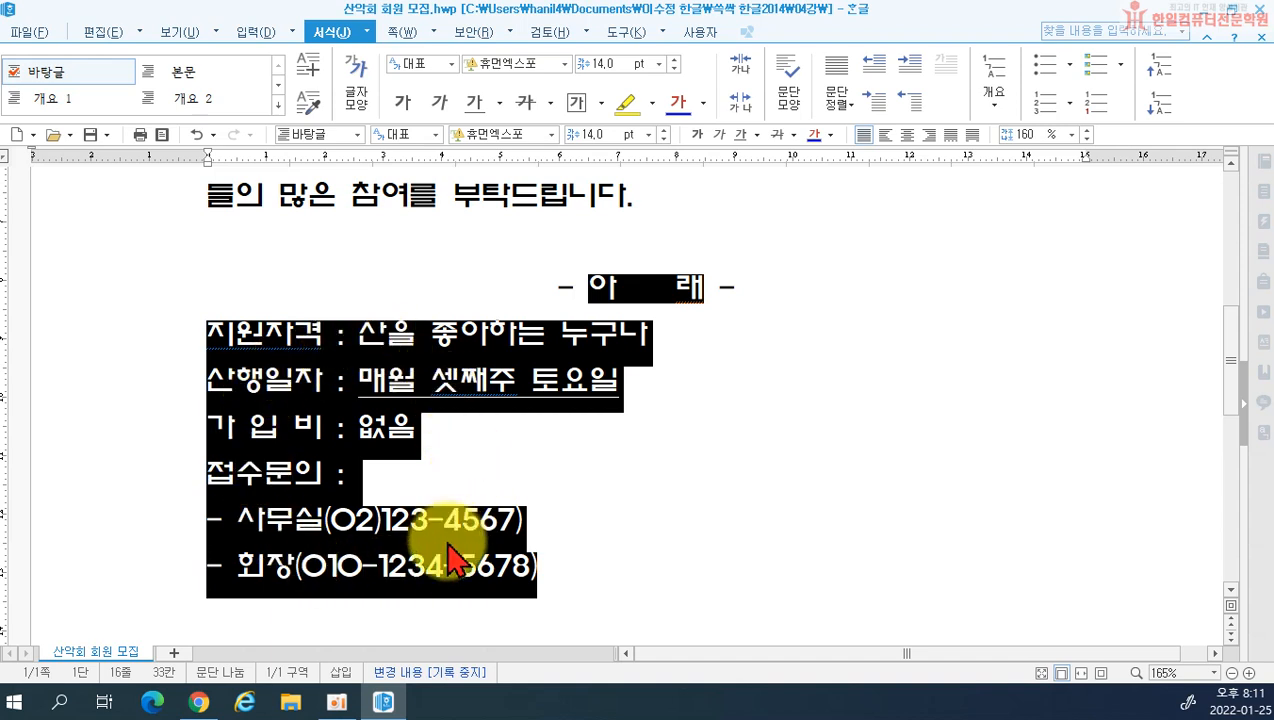
{"action": "left_click", "coordinate": [782, 76]}
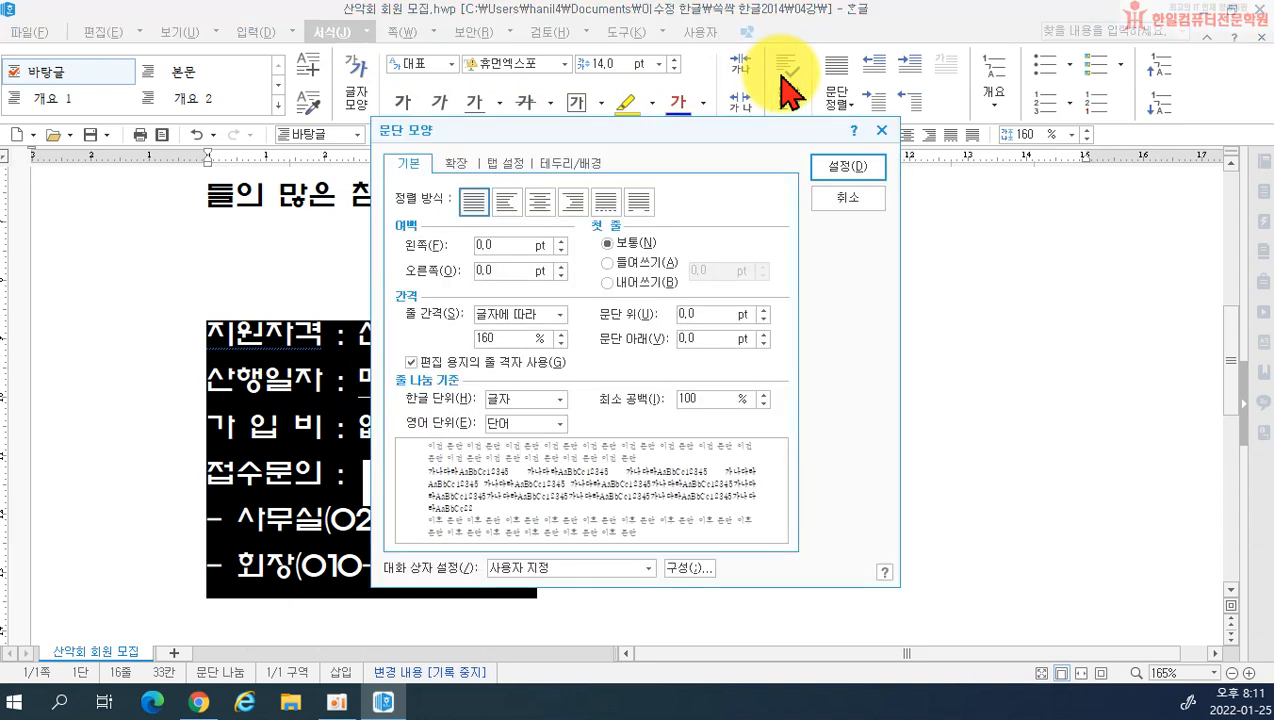
{"action": "left_click_drag", "start_coordinate": [676, 127], "coordinate": [895, 158]}
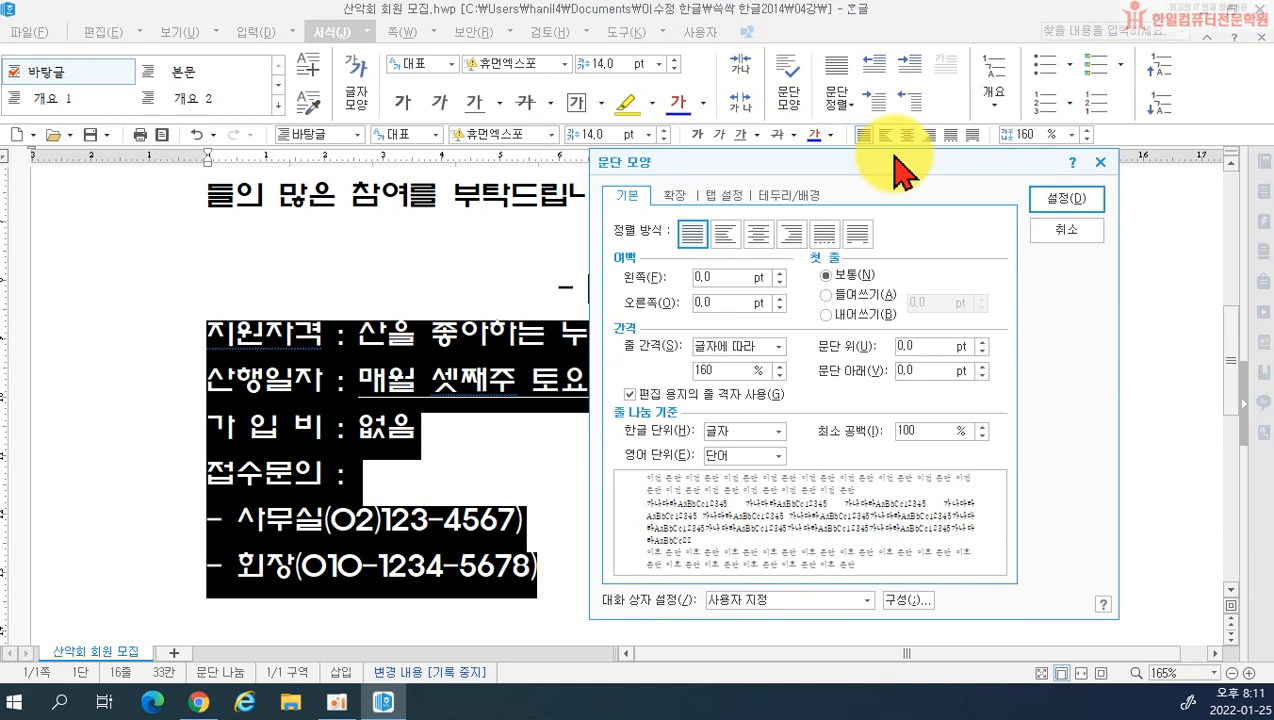
{"action": "left_click", "coordinate": [1065, 238]}
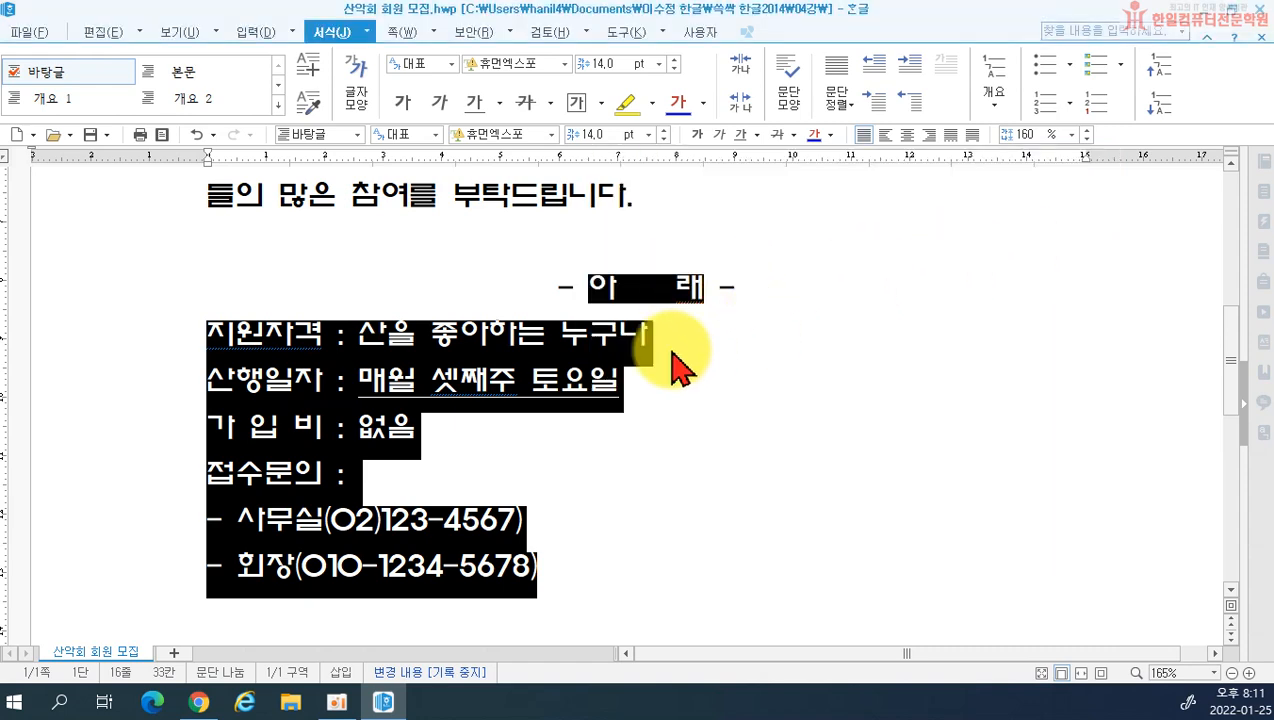
{"action": "left_click", "coordinate": [150, 345]}
{"action": "left_click", "coordinate": [305, 385]}
- Try a 20 pt left margin and 200% line spacing on the lines from 지원자격 through 회장, and check the layout
{"action": "left_click_drag", "start_coordinate": [168, 350], "coordinate": [146, 577]}
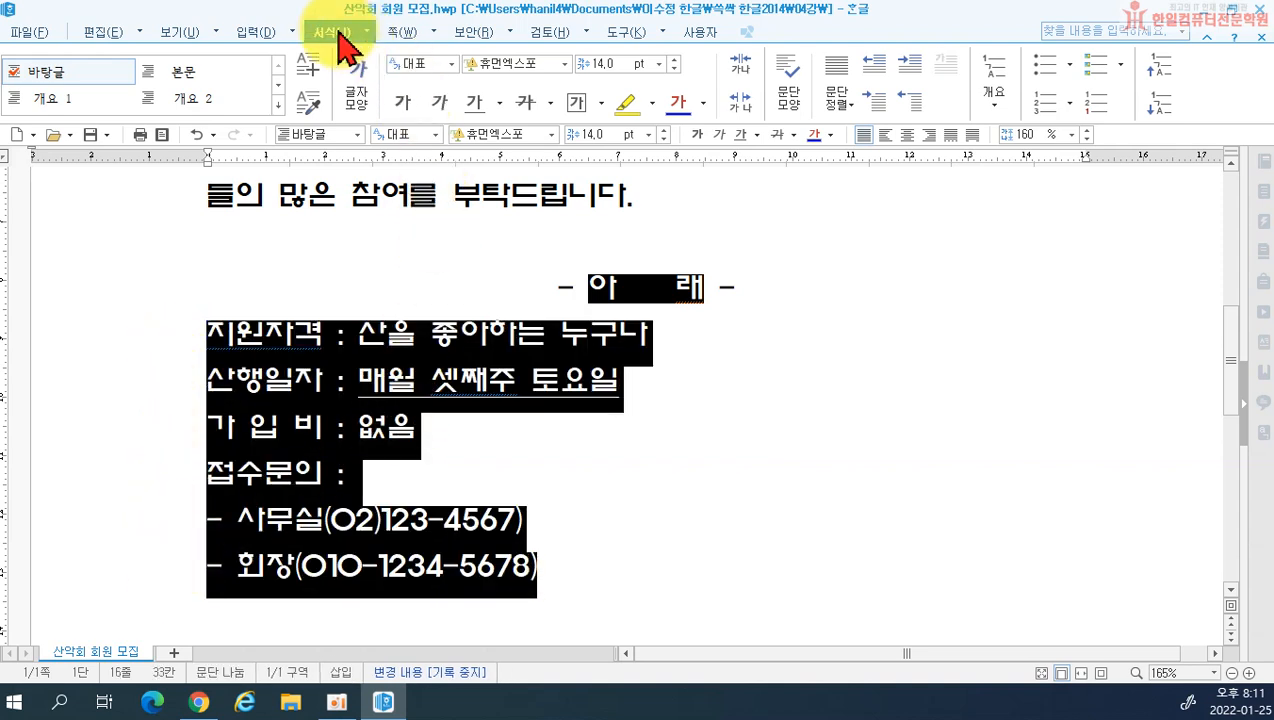
{"action": "left_click", "coordinate": [793, 78]}
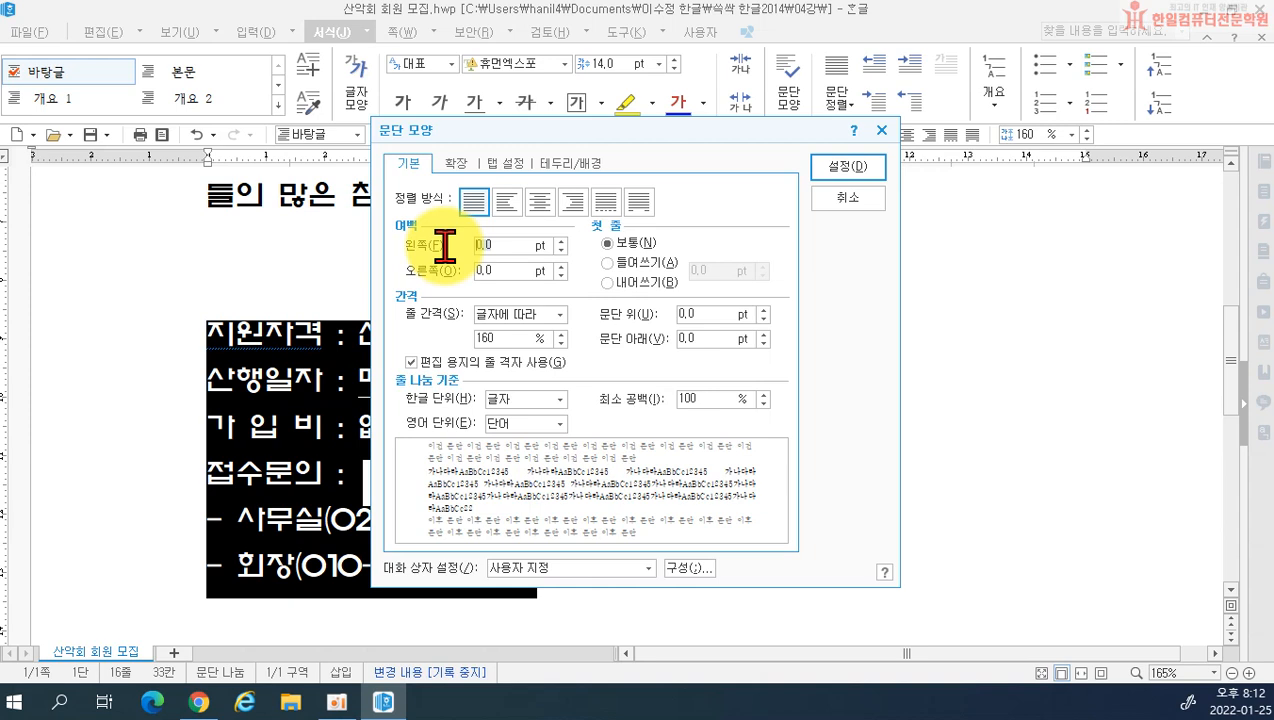
{"action": "type", "text": "20"}
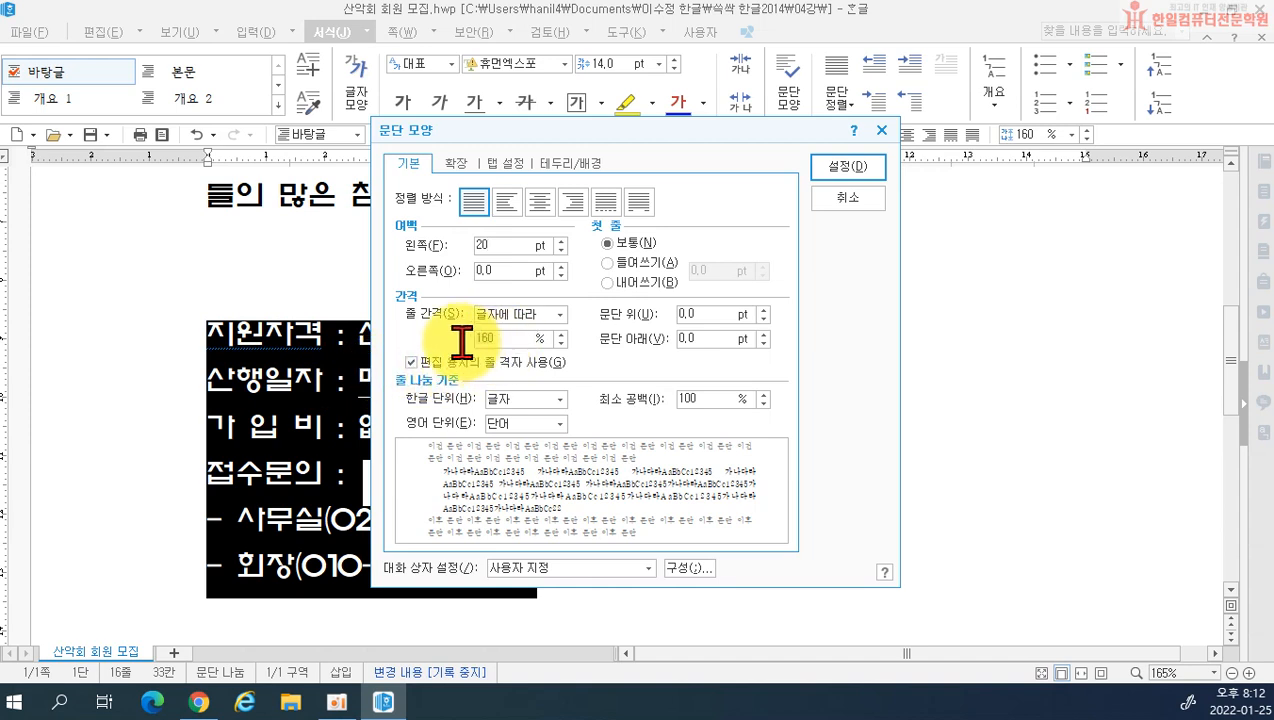
{"action": "type", "text": "200"}
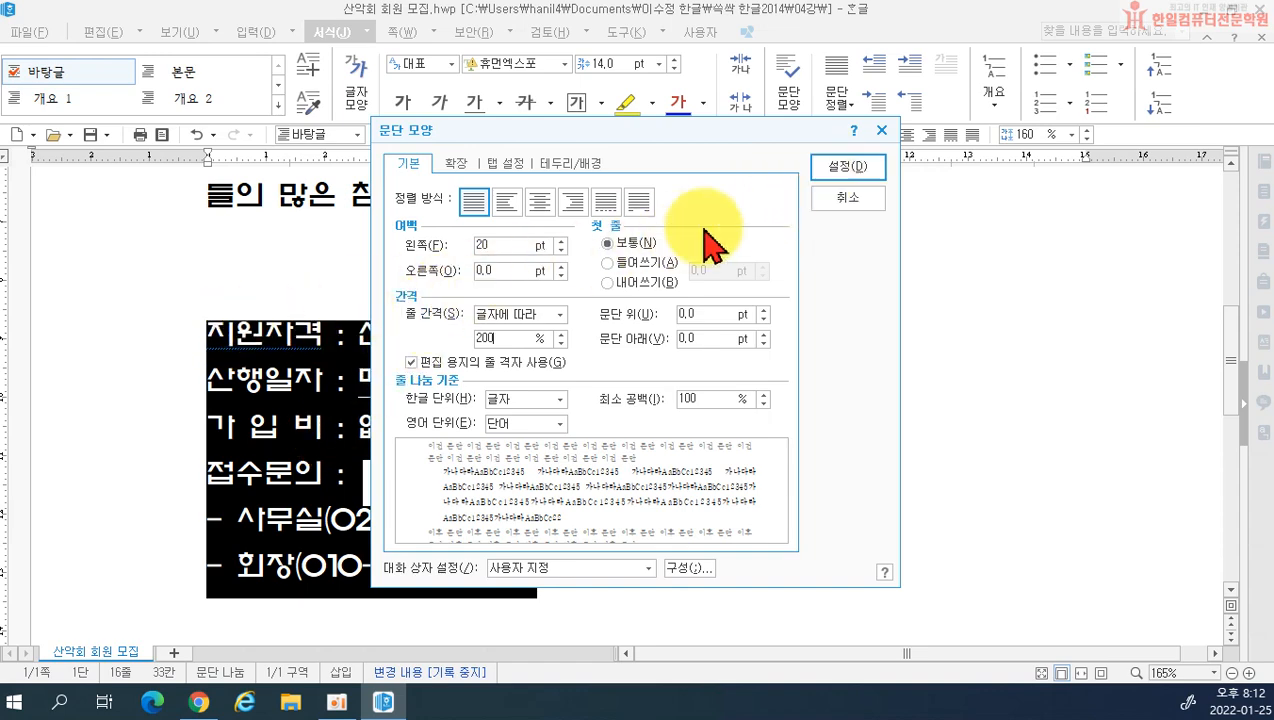
{"action": "left_click", "coordinate": [830, 172]}
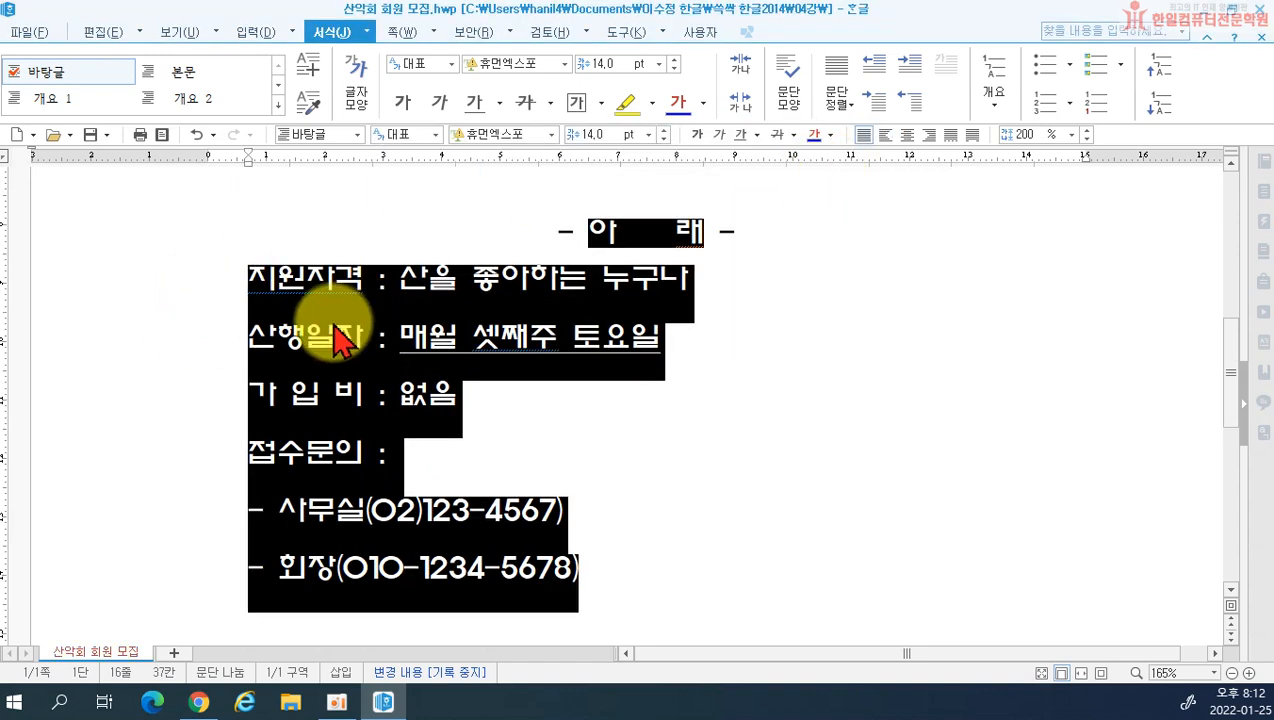
{"action": "scroll", "coordinate": [320, 330], "scroll_direction": "up", "scroll_amount": 2}
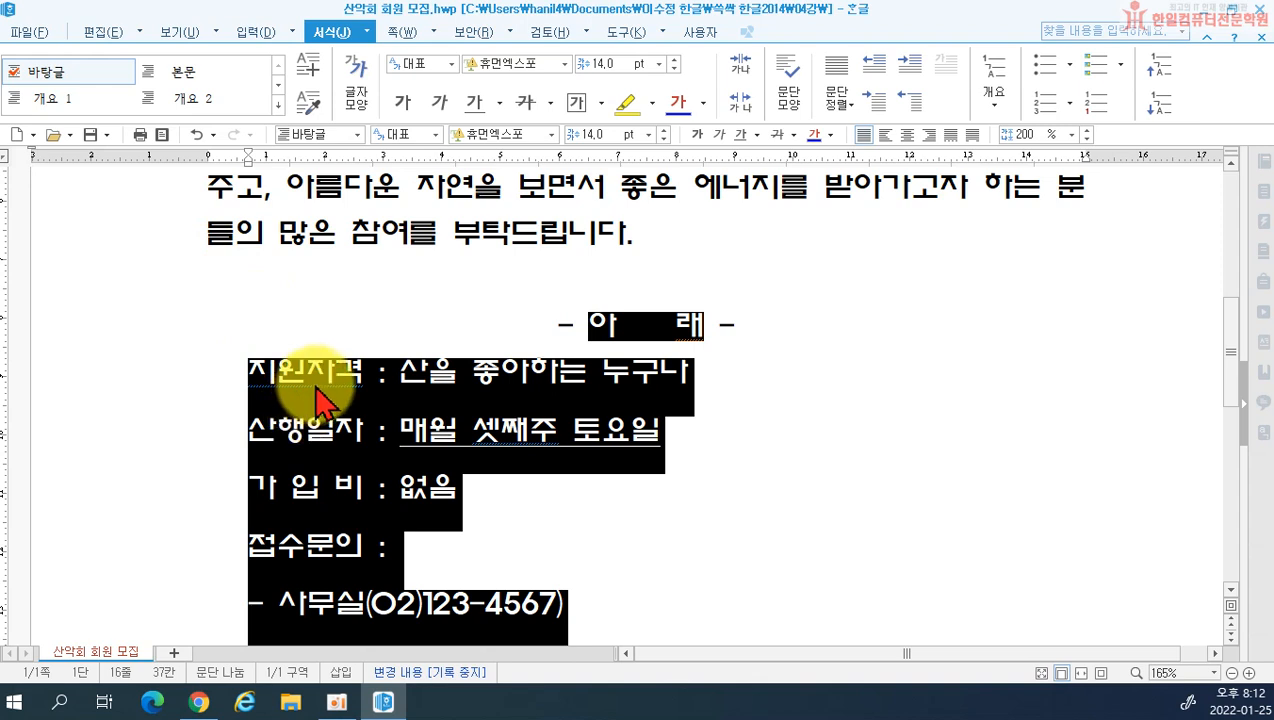
{"action": "left_click", "coordinate": [307, 458]}
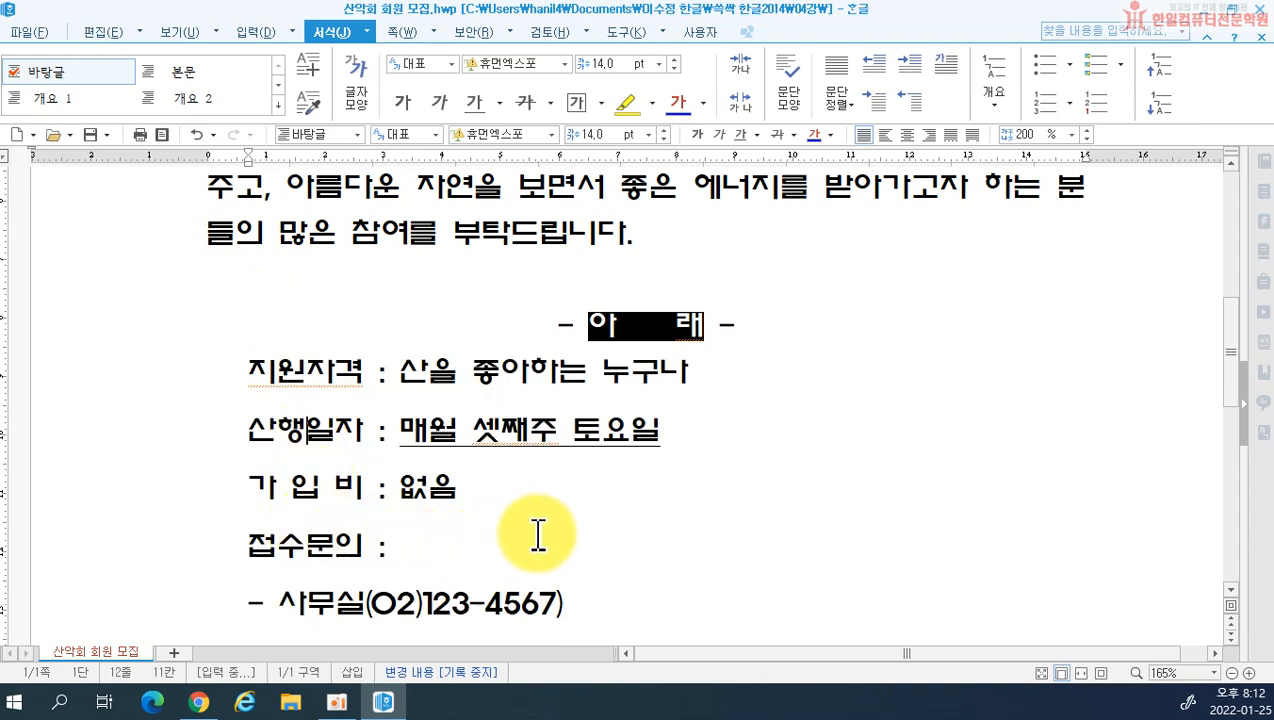
{"action": "scroll", "coordinate": [545, 530], "scroll_direction": "down", "scroll_amount": 1}
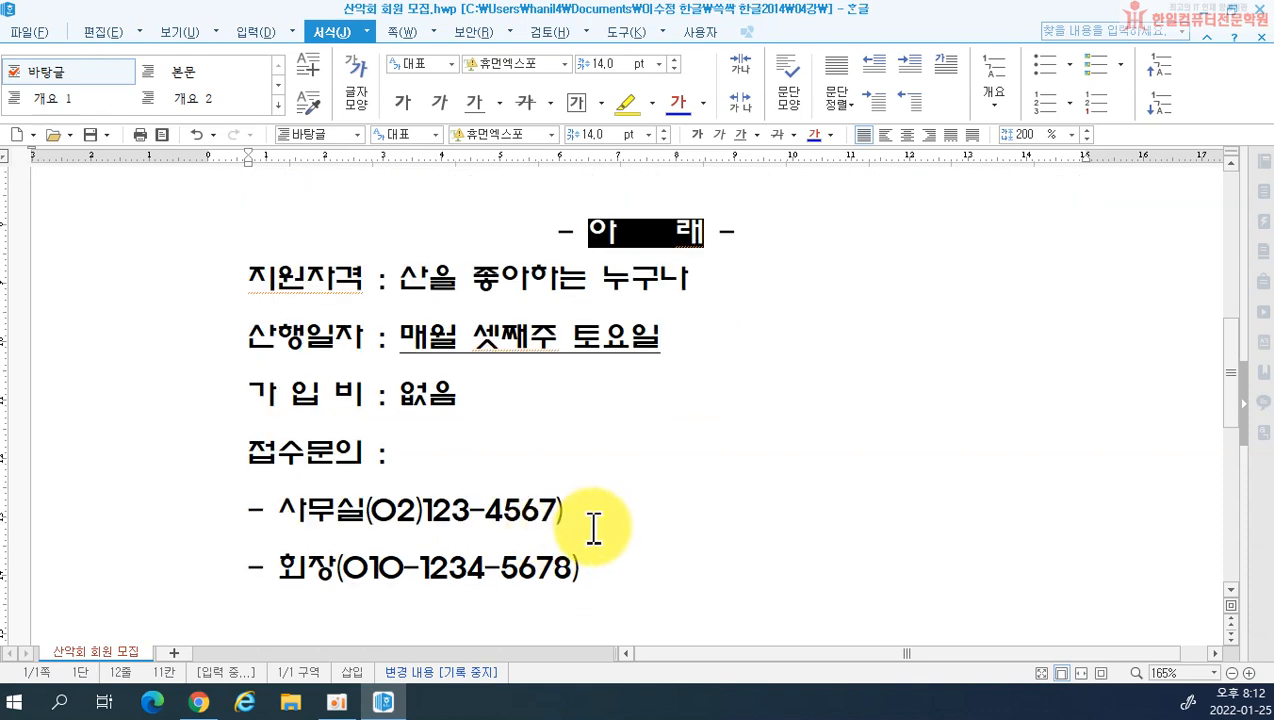
{"action": "scroll", "coordinate": [606, 526], "scroll_direction": "down", "scroll_amount": 1}
{"action": "scroll", "coordinate": [606, 526], "scroll_direction": "up", "scroll_amount": 2}
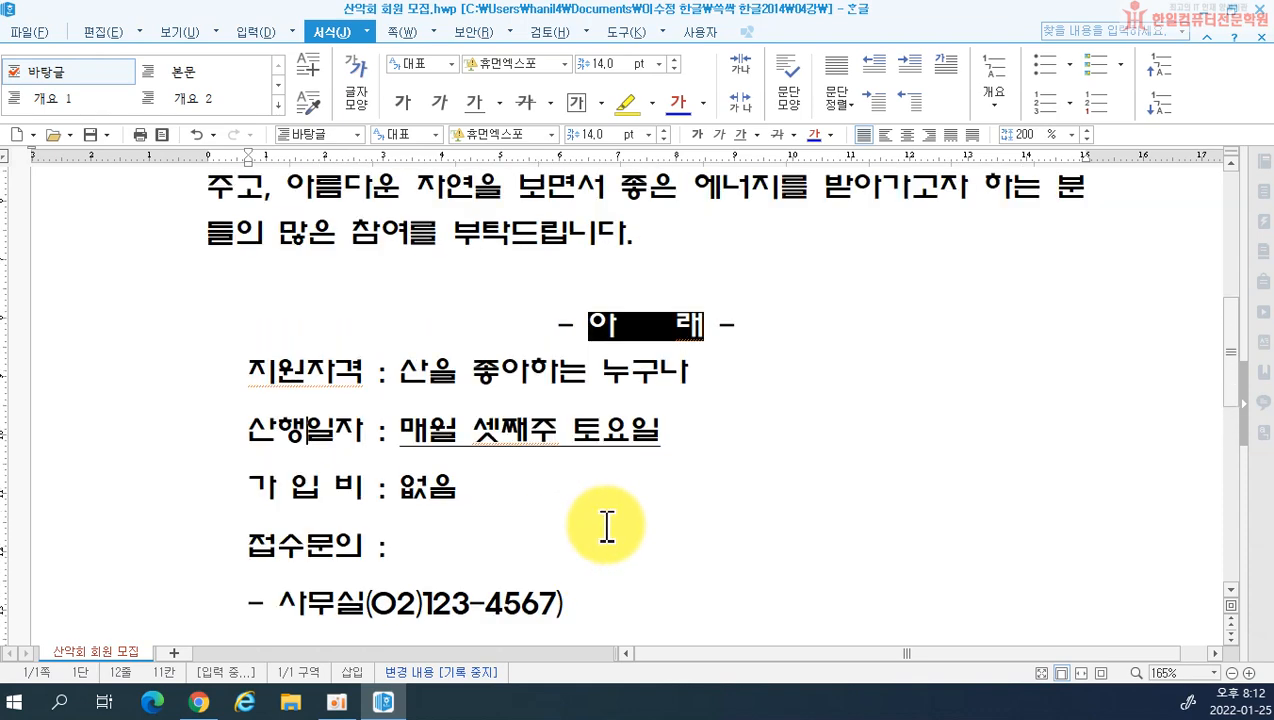
- Undo the left margin and line spacing change on the detail lines under 아 래, and clear the selection
{"action": "left_click", "coordinate": [196, 134]}
{"action": "left_click", "coordinate": [630, 484]}
{"action": "left_click_drag", "start_coordinate": [162, 345], "coordinate": [134, 583]}
{"action": "left_click", "coordinate": [768, 427]}
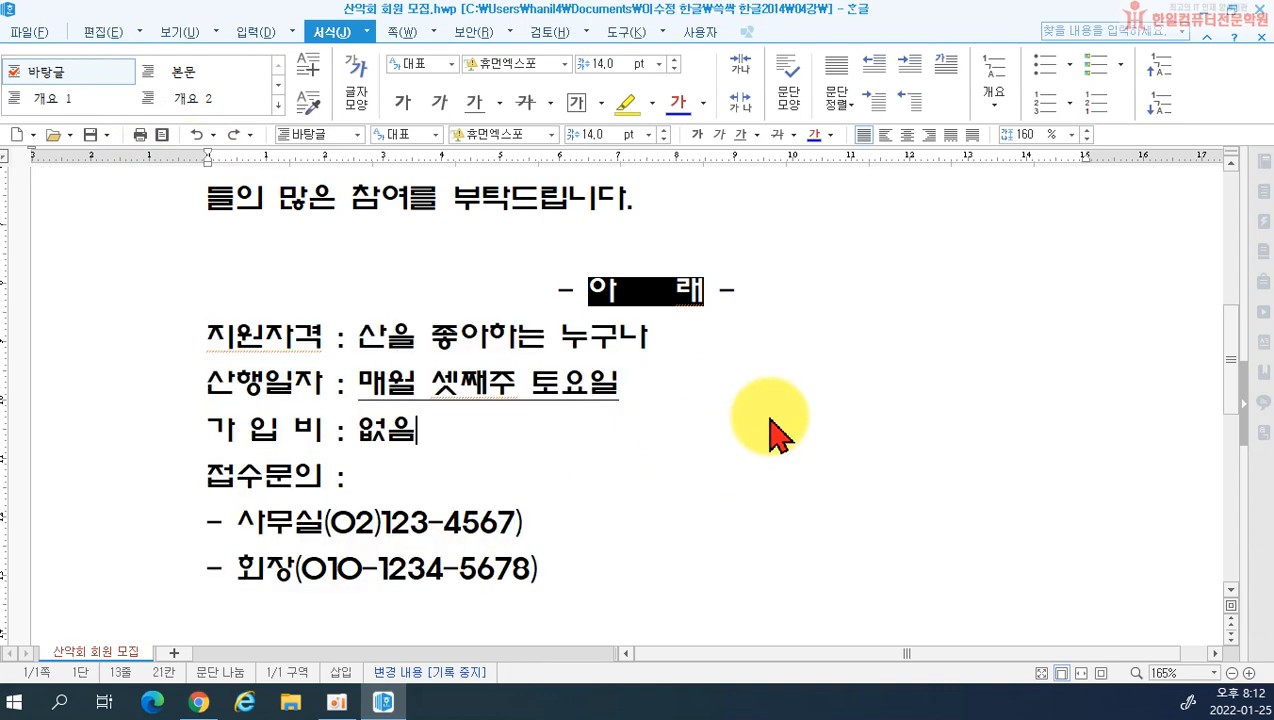
- Set the left margin to 20 pt and line spacing to 200% for the six detail lines under 아 래, and clear the selection
{"action": "scroll", "coordinate": [820, 430], "scroll_direction": "up", "scroll_amount": 3}
{"action": "scroll", "coordinate": [815, 435], "scroll_direction": "down", "scroll_amount": 3}
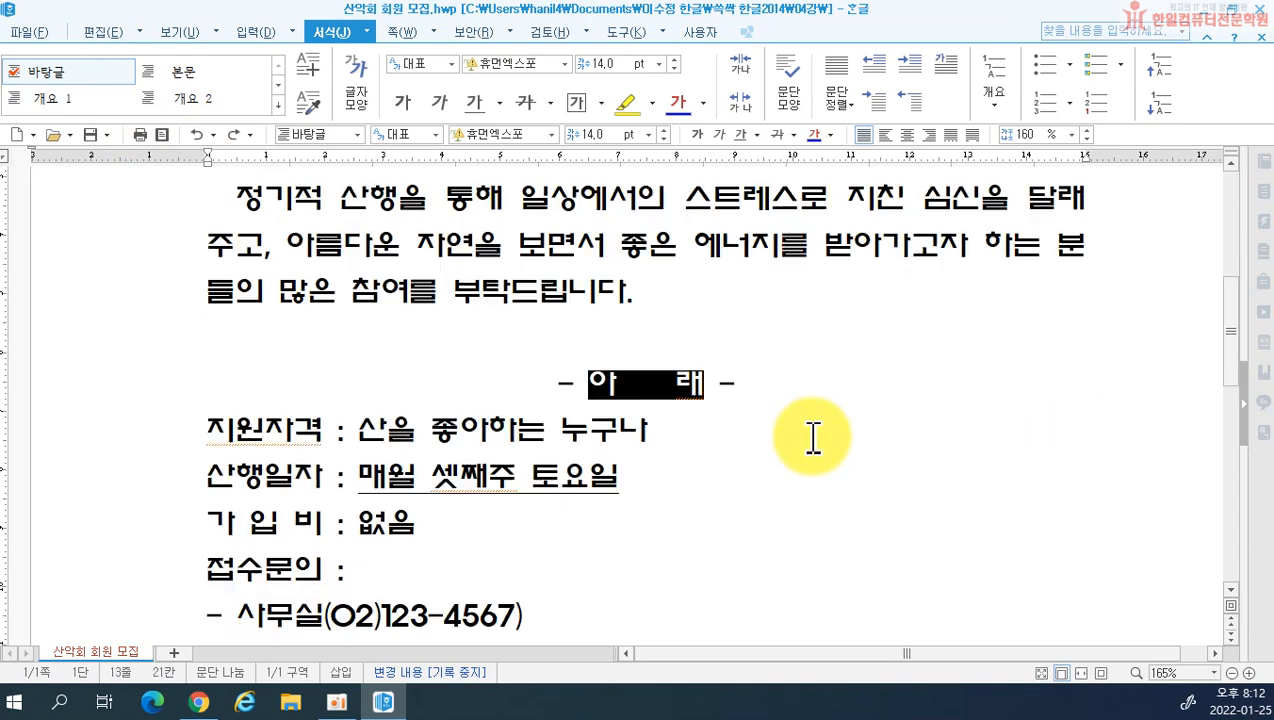
{"action": "scroll", "coordinate": [811, 437], "scroll_direction": "up", "scroll_amount": 4}
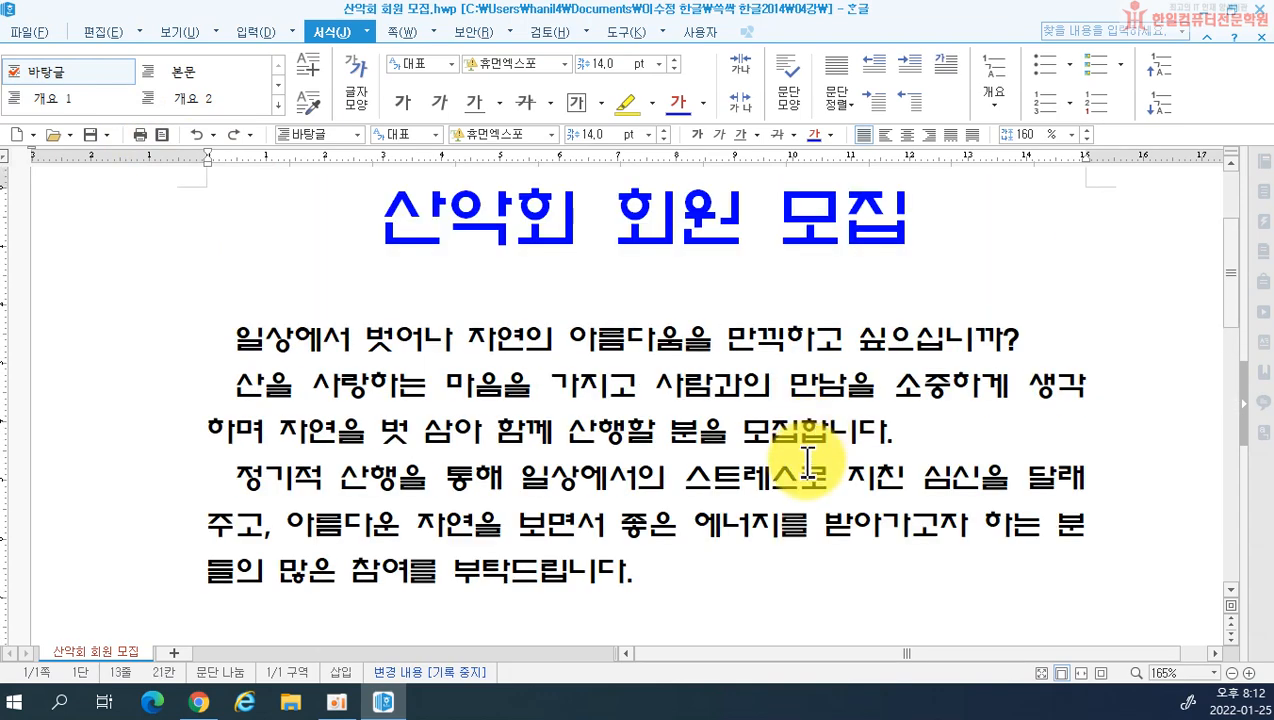
{"action": "scroll", "coordinate": [694, 465], "scroll_direction": "down", "scroll_amount": 6}
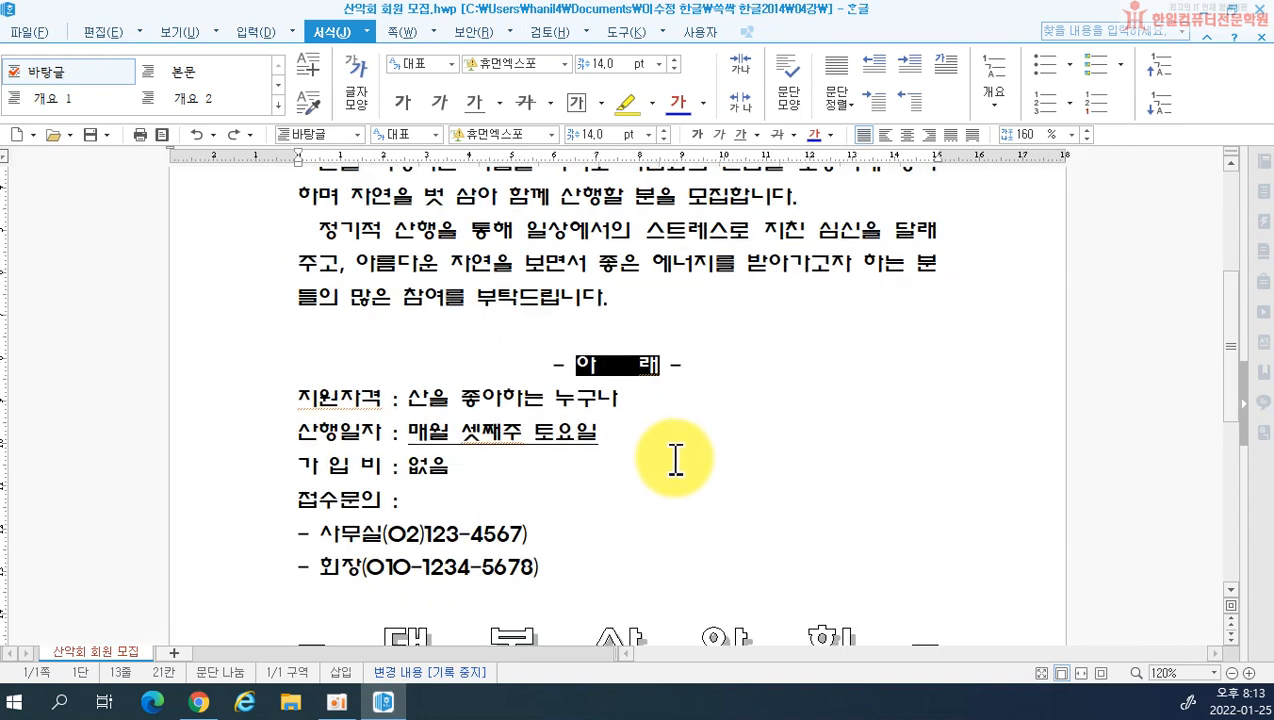
{"action": "scroll", "coordinate": [730, 455], "scroll_direction": "down", "scroll_amount": 5}
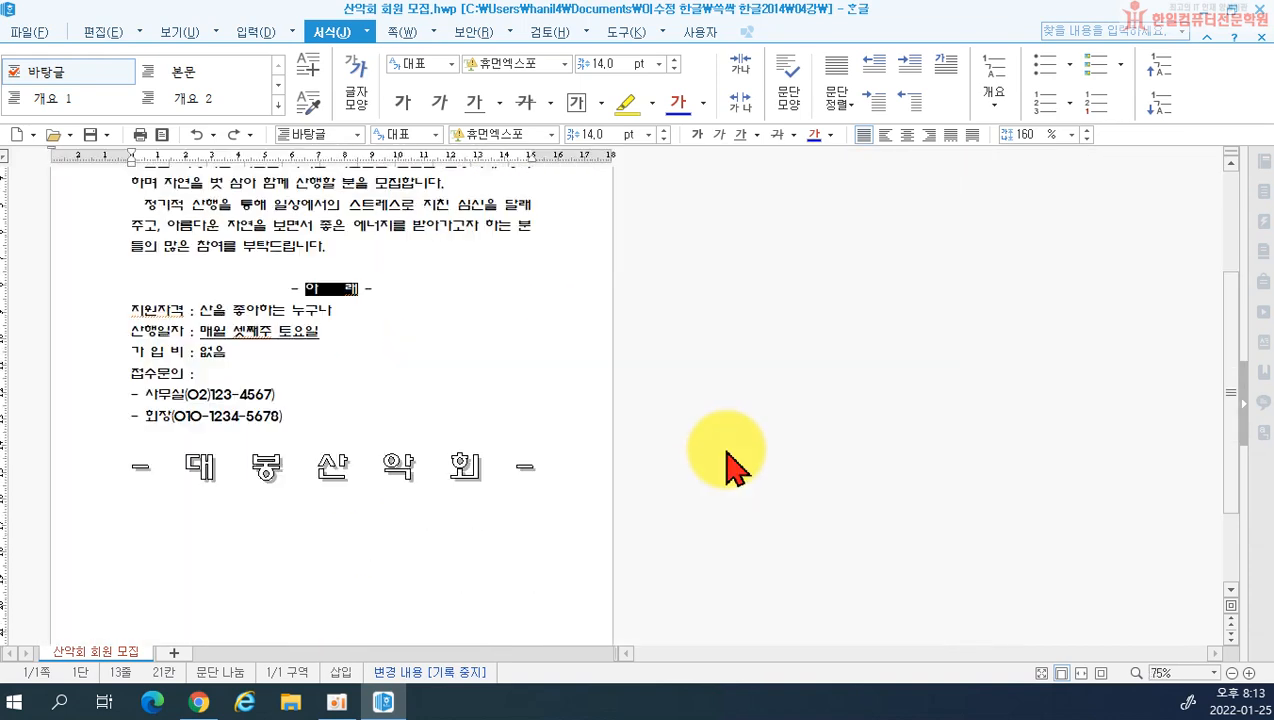
{"action": "scroll", "coordinate": [572, 412], "scroll_direction": "up", "scroll_amount": 3}
{"action": "key", "text": "Down"}
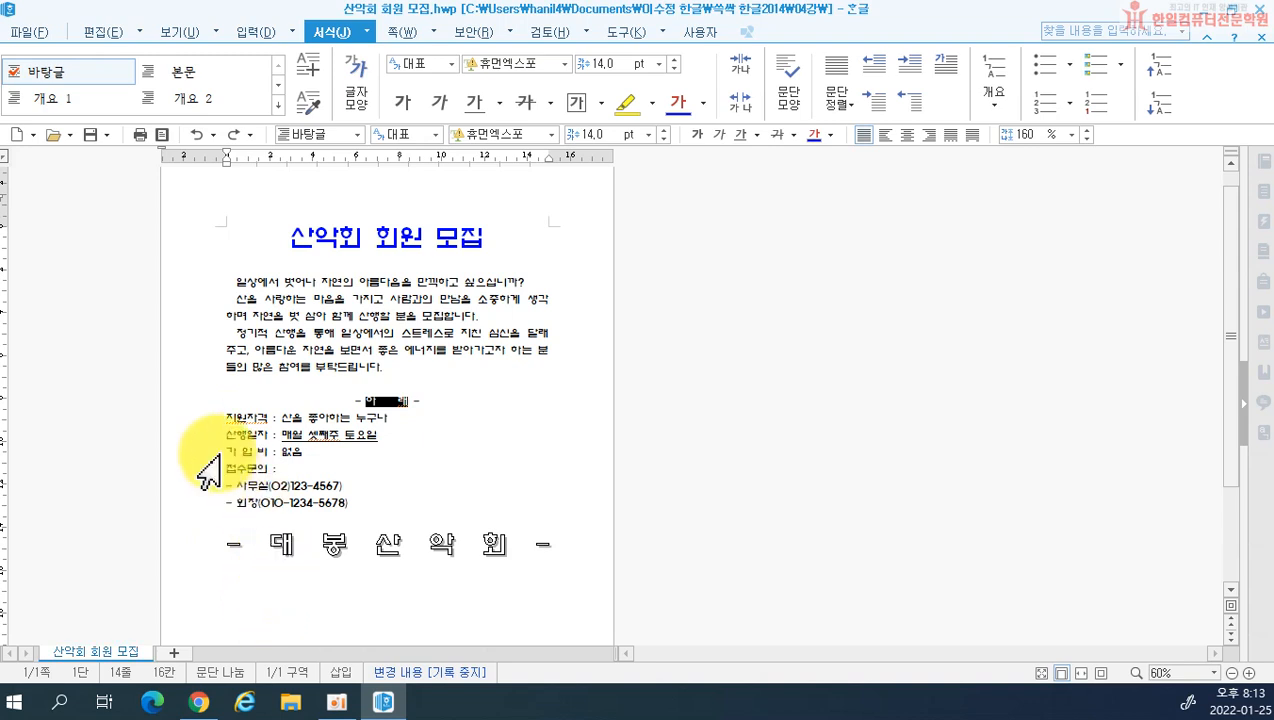
{"action": "left_click_drag", "start_coordinate": [226, 420], "coordinate": [369, 500]}
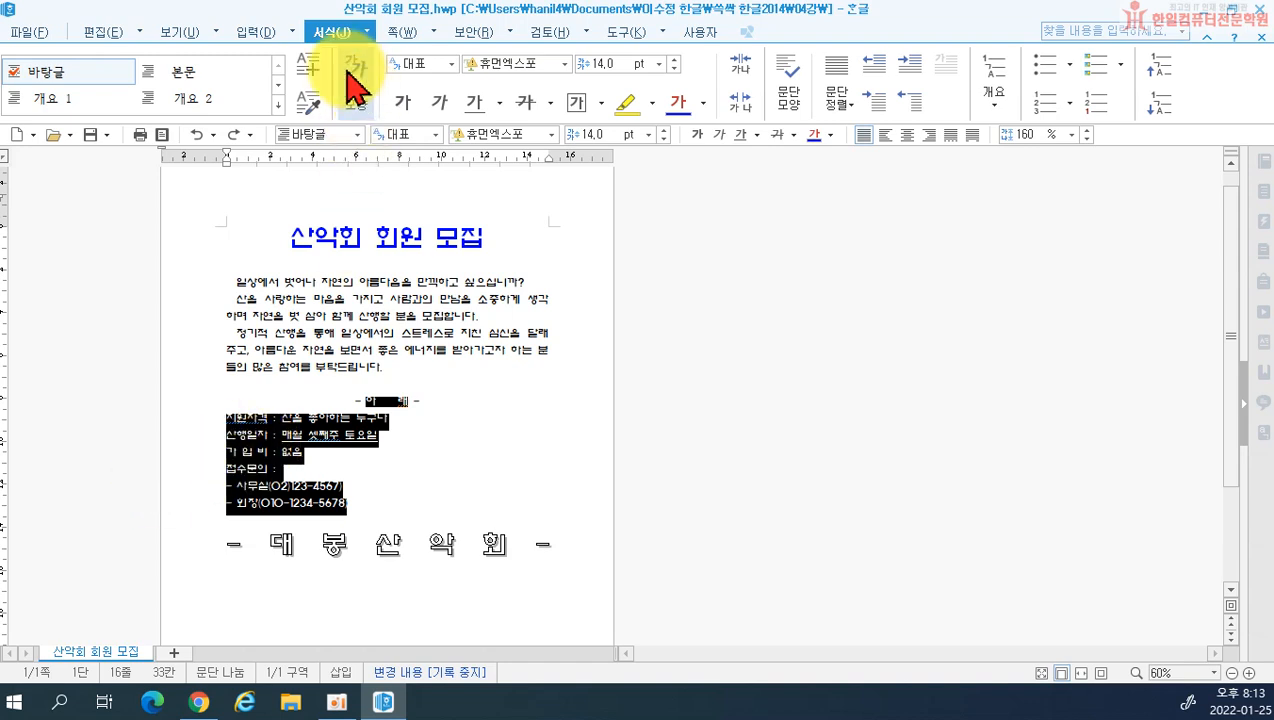
{"action": "left_click", "coordinate": [796, 99]}
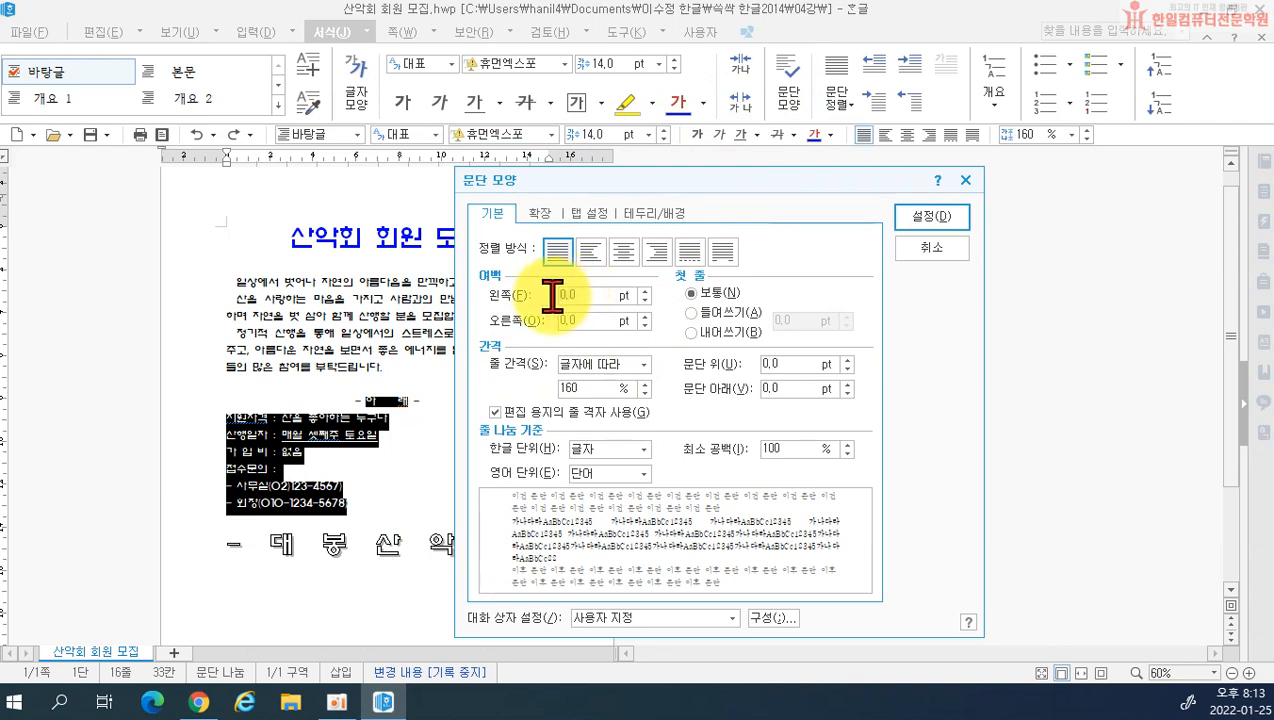
{"action": "double_click", "coordinate": [553, 295]}
{"action": "type", "text": "20"}
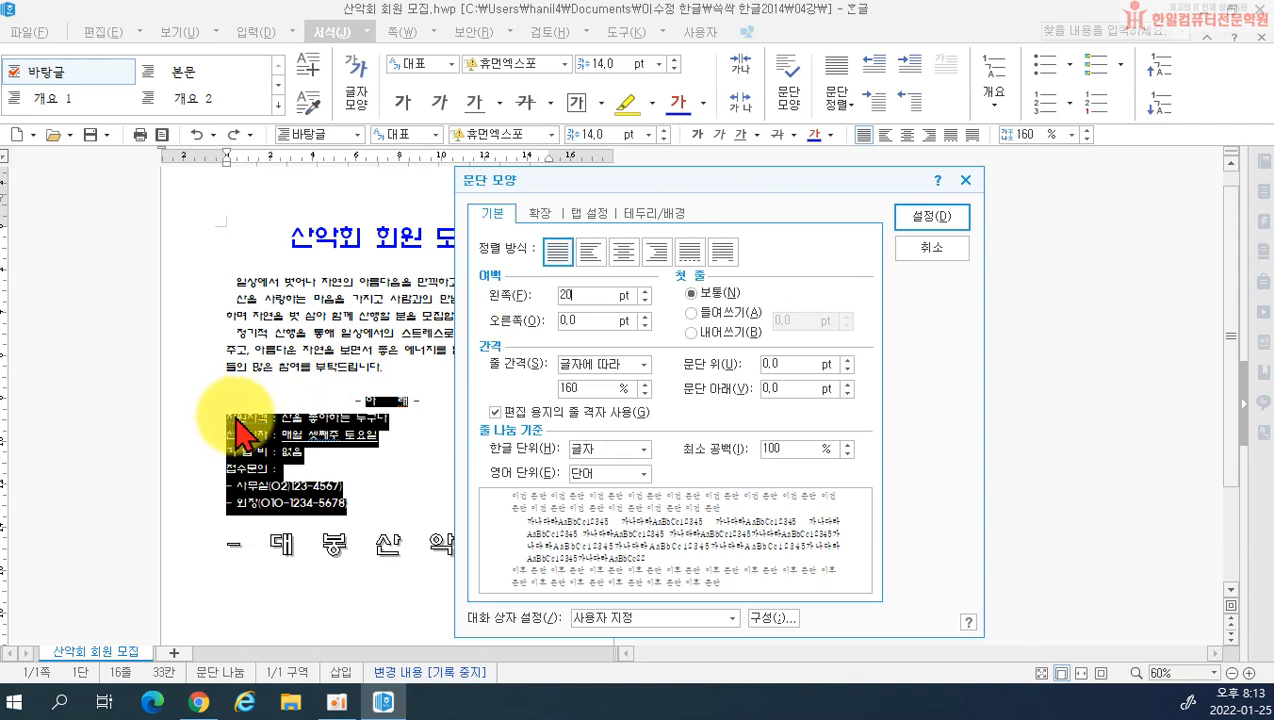
{"action": "left_click", "coordinate": [561, 387]}
{"action": "type", "text": "200"}
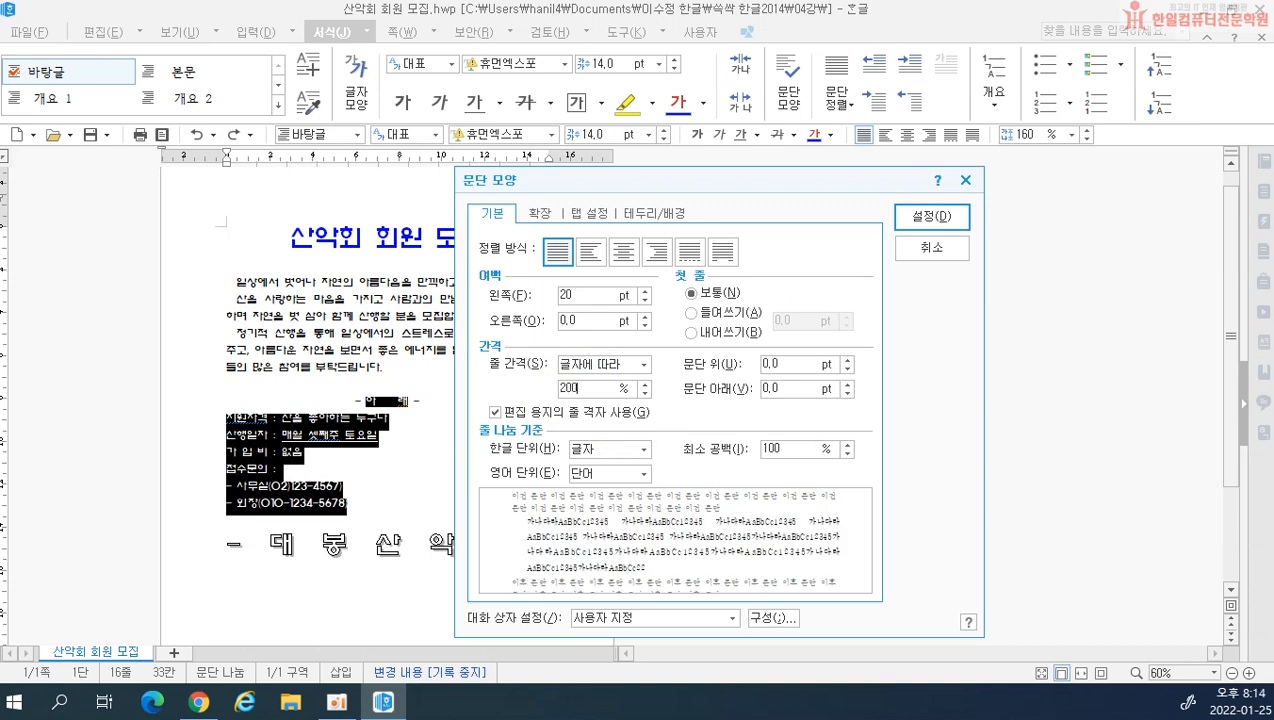
{"action": "left_click", "coordinate": [945, 218]}
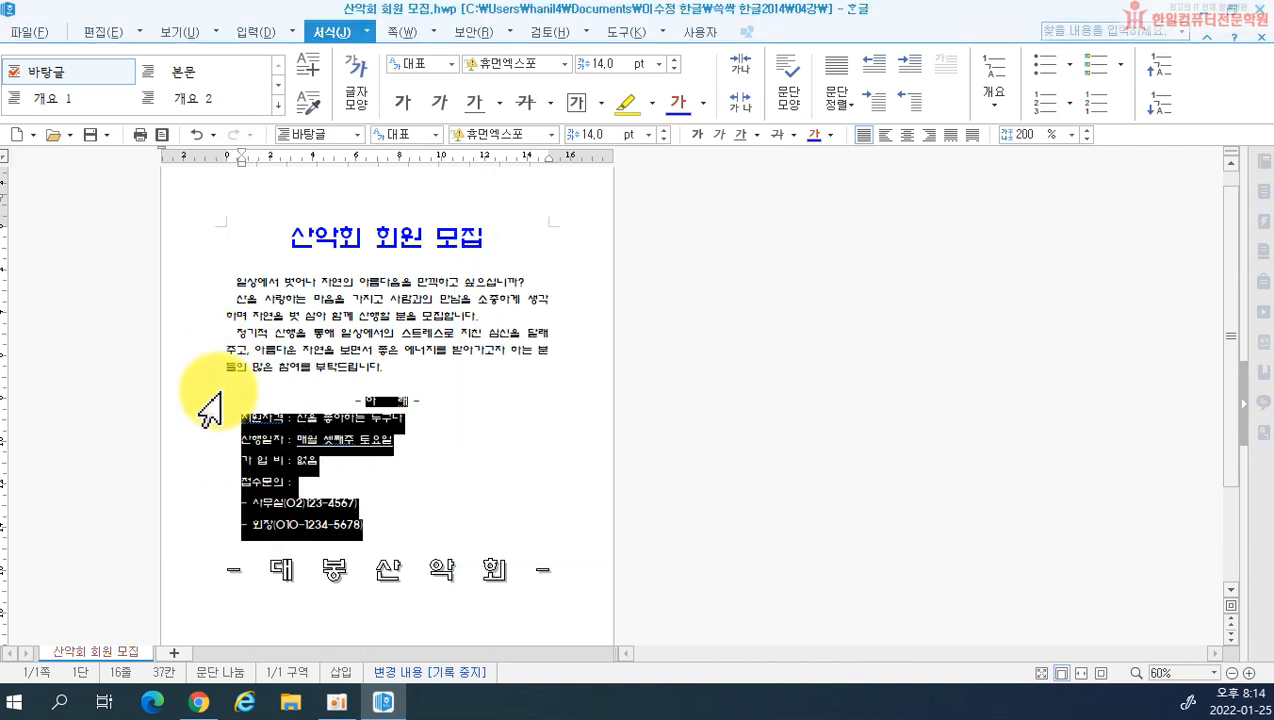
{"action": "left_click", "coordinate": [292, 418]}
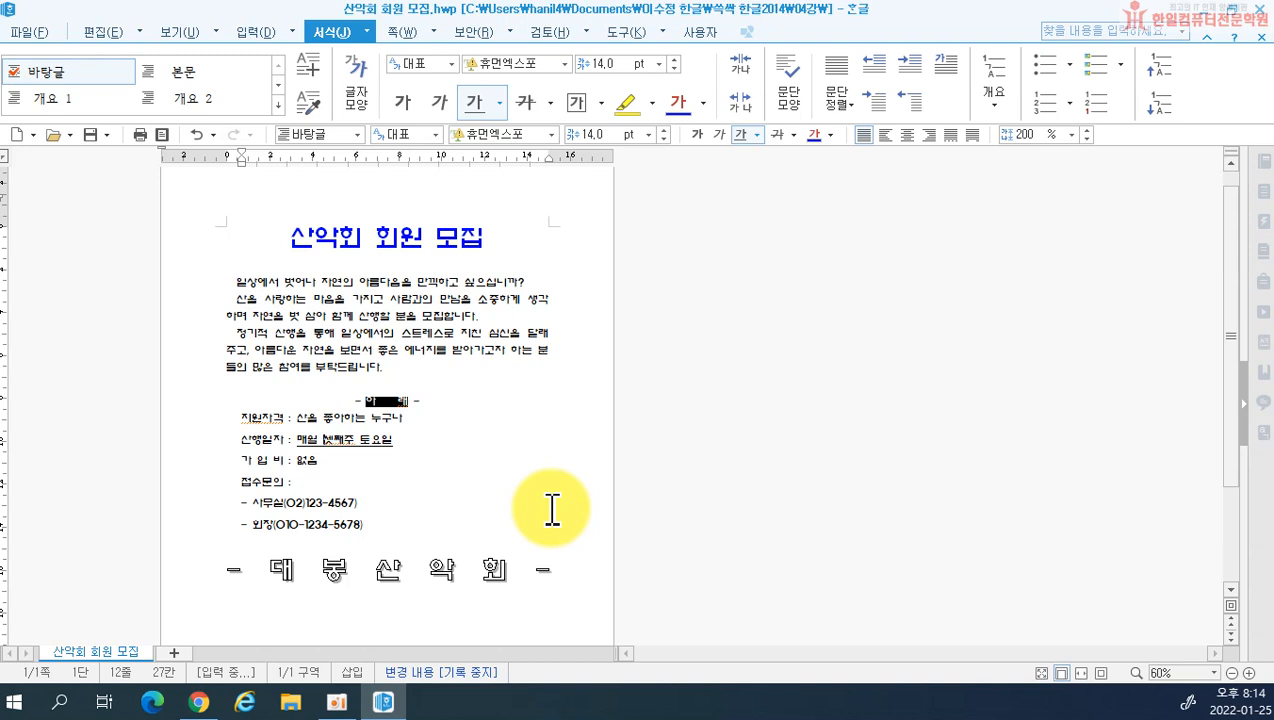
- Enter a 20 pt left margin again in the paragraph shape of the six detail lines from 지원자격 through 회장
{"action": "left_click_drag", "start_coordinate": [200, 418], "coordinate": [199, 540]}
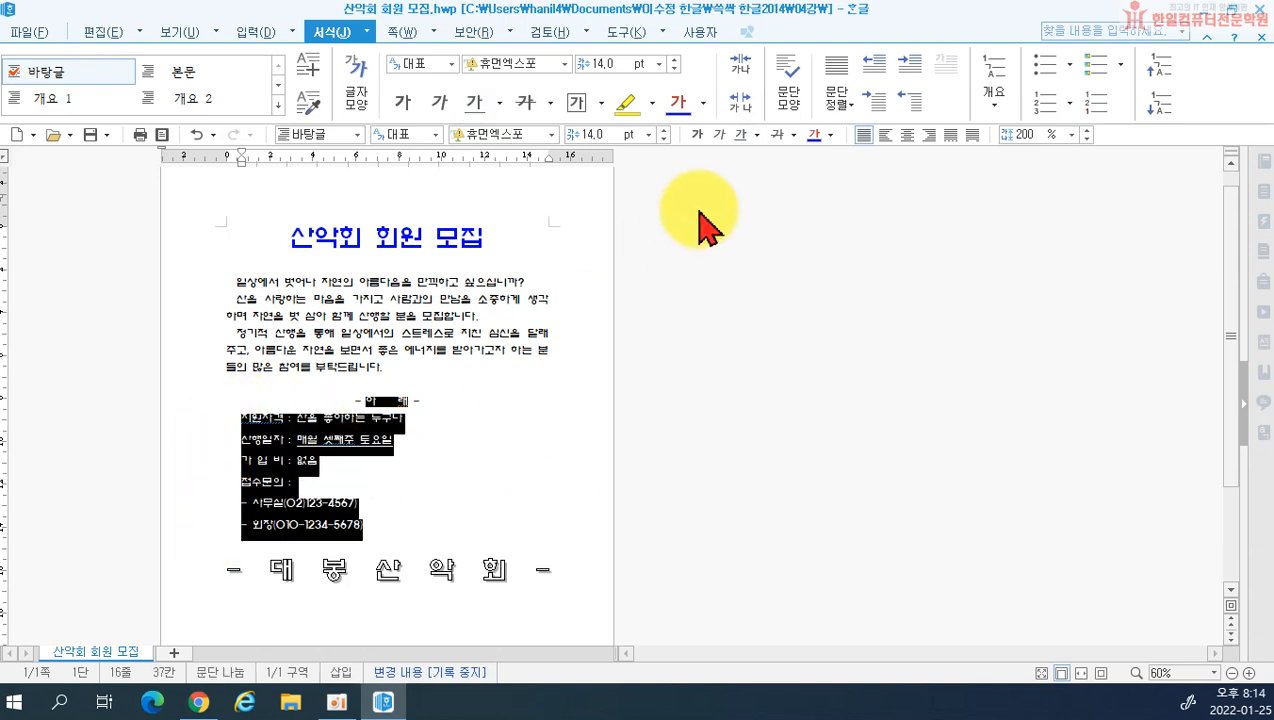
{"action": "left_click", "coordinate": [787, 96]}
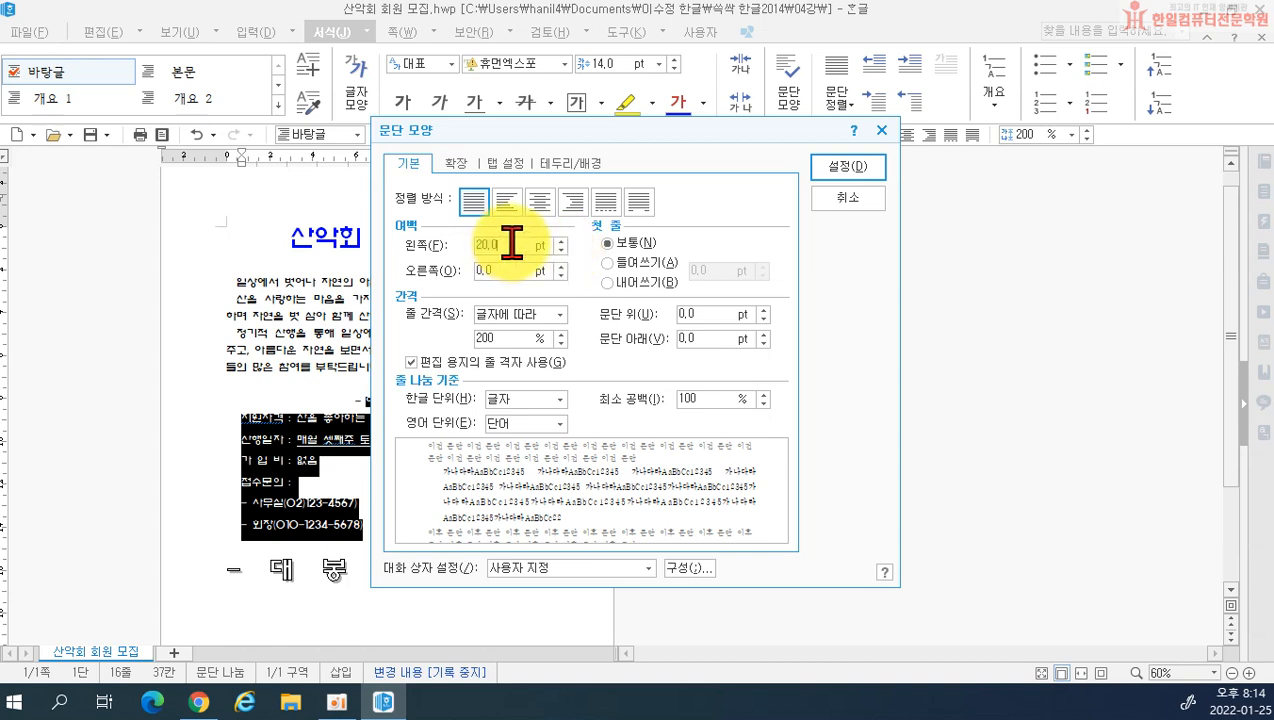
{"action": "key", "text": "BackSpace"}
{"action": "key", "text": "BackSpace"}
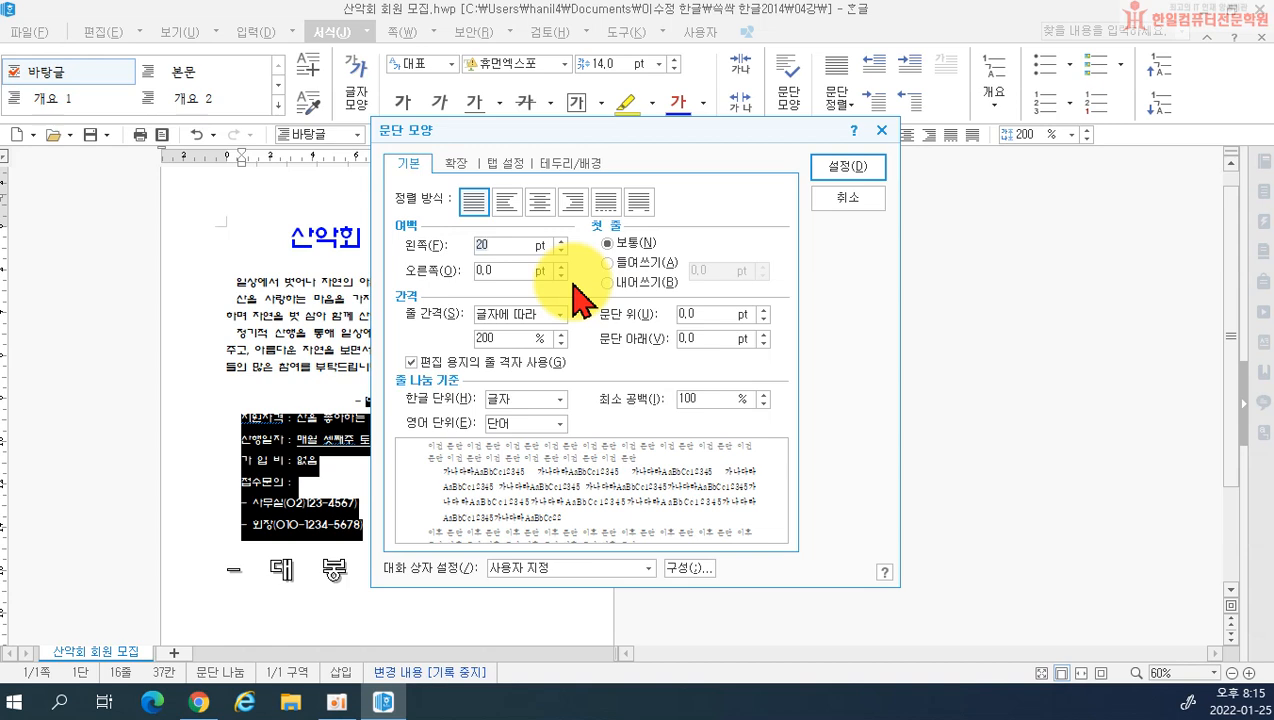
{"action": "left_click", "coordinate": [846, 168]}
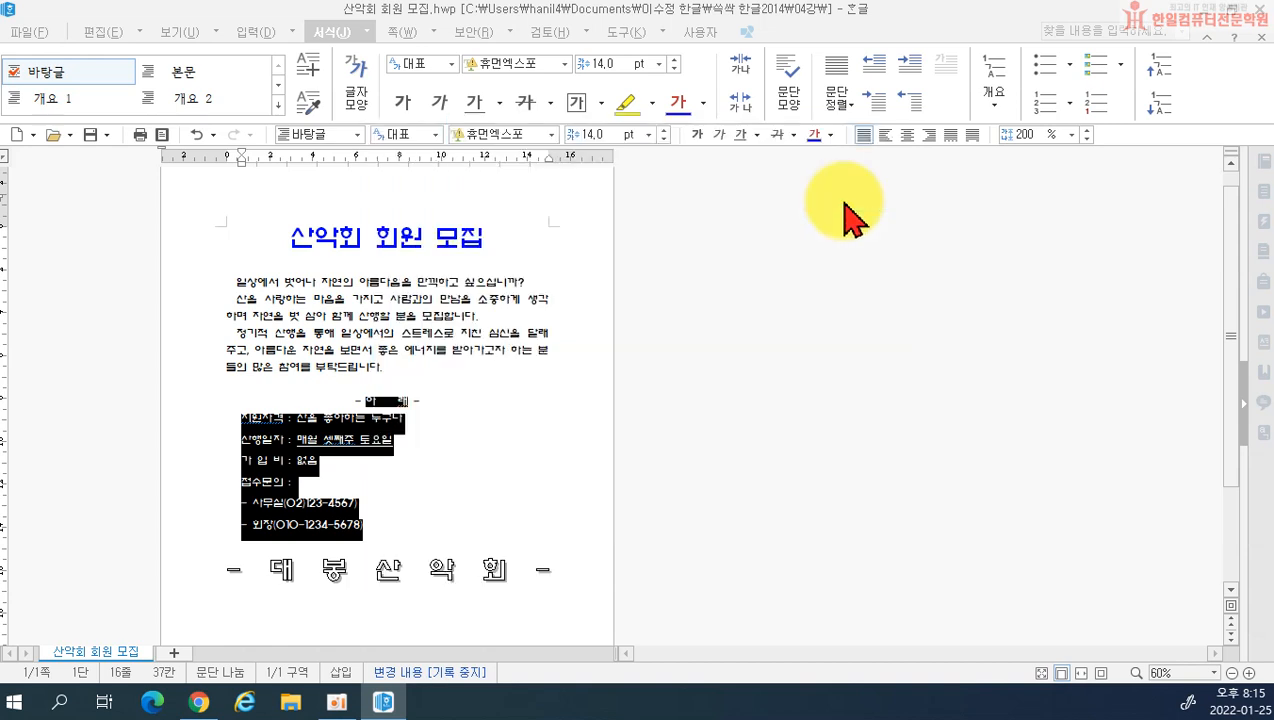
- Set the view zoom to 150%, clear the selection, and review the formatted document from the title through the detail lines
{"action": "left_click", "coordinate": [1140, 675]}
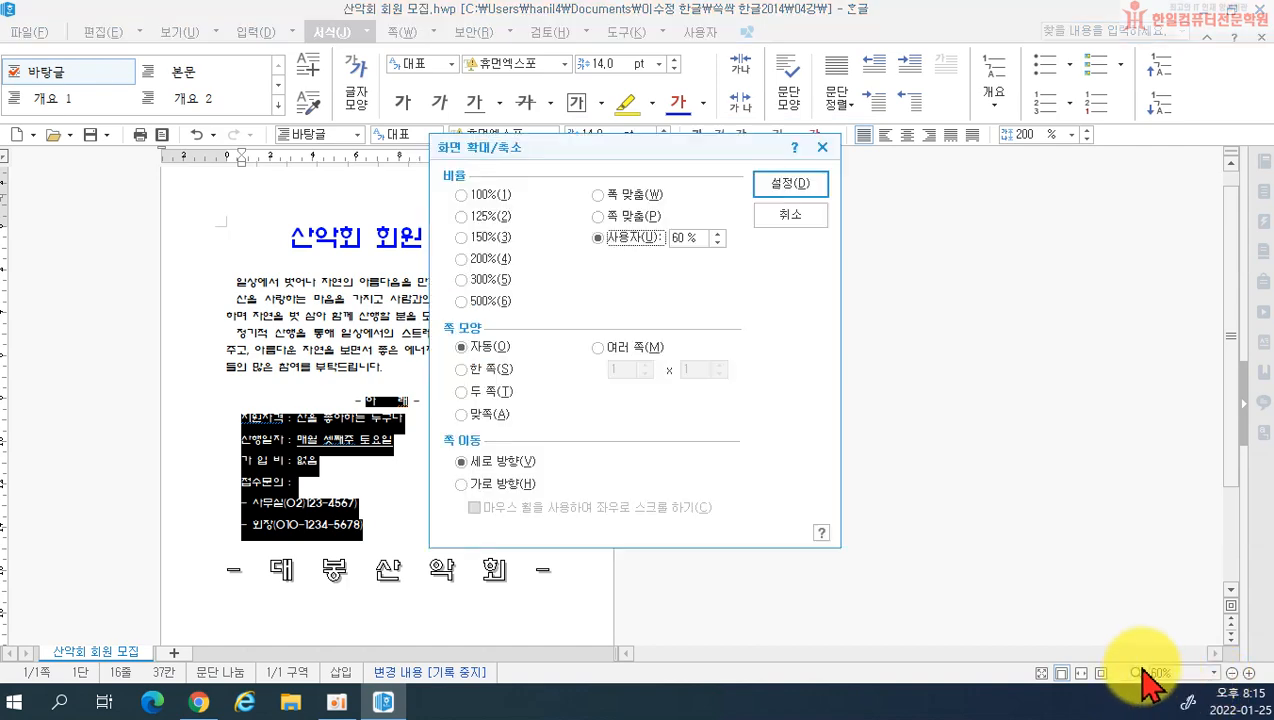
{"action": "left_click", "coordinate": [490, 258]}
{"action": "left_click", "coordinate": [775, 184]}
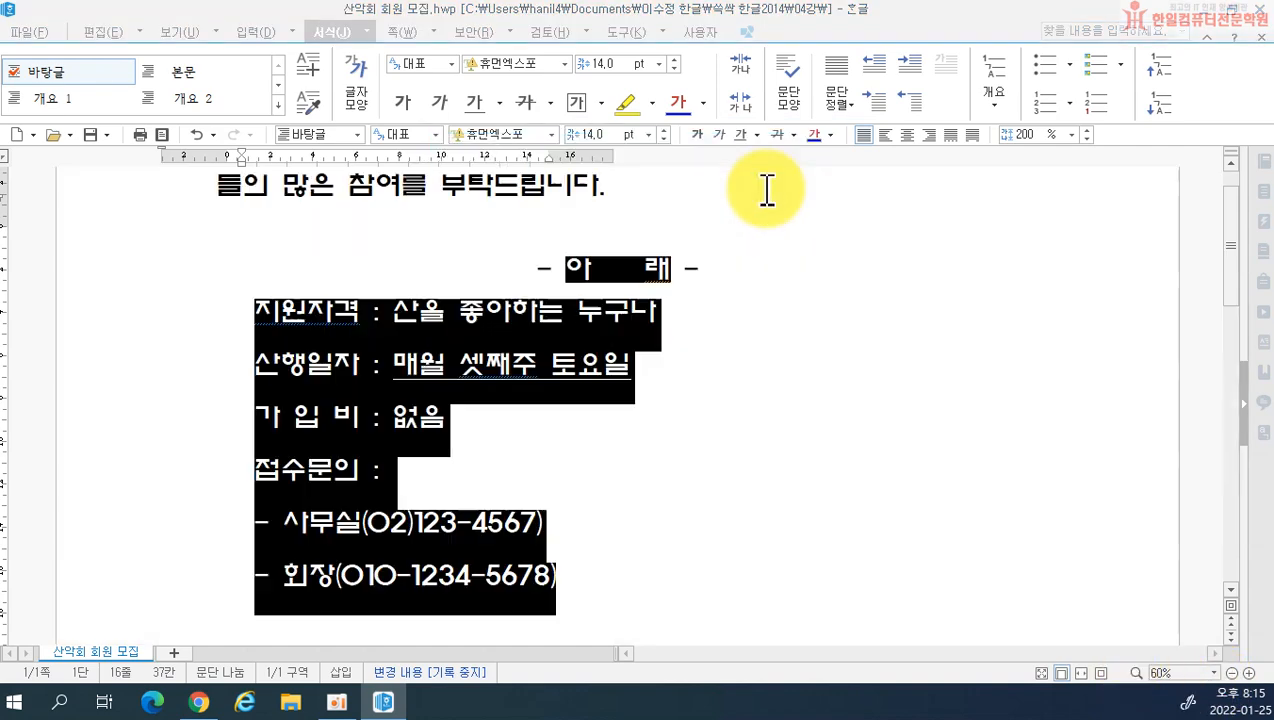
{"action": "left_click", "coordinate": [661, 395]}
{"action": "scroll", "coordinate": [768, 405], "scroll_direction": "up", "scroll_amount": 7}
{"action": "scroll", "coordinate": [820, 462], "scroll_direction": "down", "scroll_amount": 1}
{"action": "scroll", "coordinate": [822, 462], "scroll_direction": "down", "scroll_amount": 2}
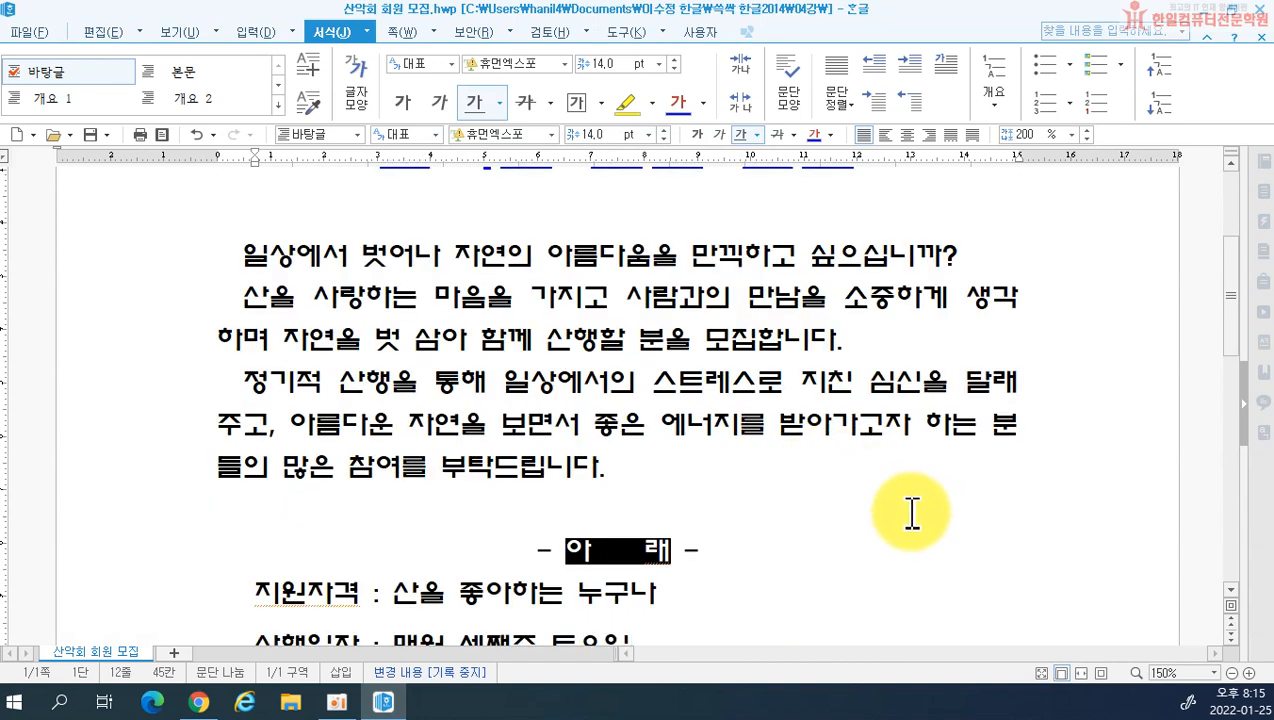
{"action": "scroll", "coordinate": [912, 513], "scroll_direction": "down", "scroll_amount": 6}
{"action": "scroll", "coordinate": [906, 503], "scroll_direction": "up", "scroll_amount": 8}
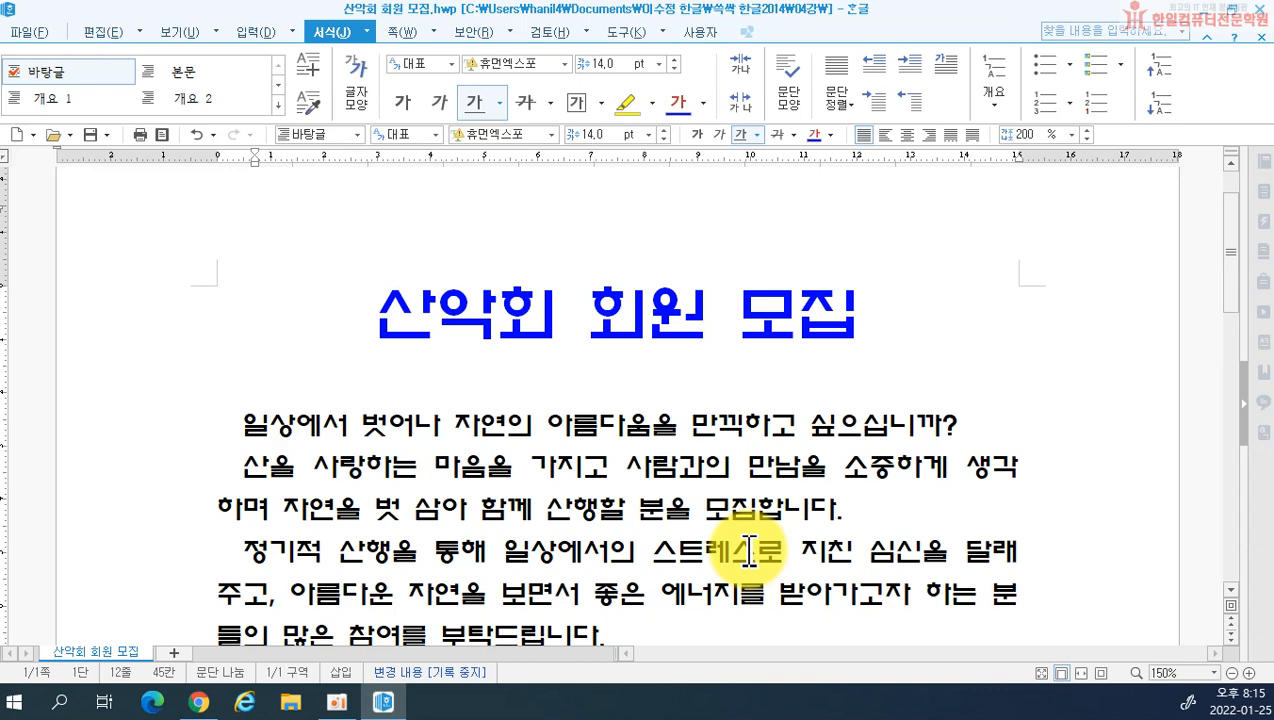
- Compare the file saving commands offered without a selection and with 산을 좋아하는 누구나 selected
{"action": "left_click", "coordinate": [30, 31]}
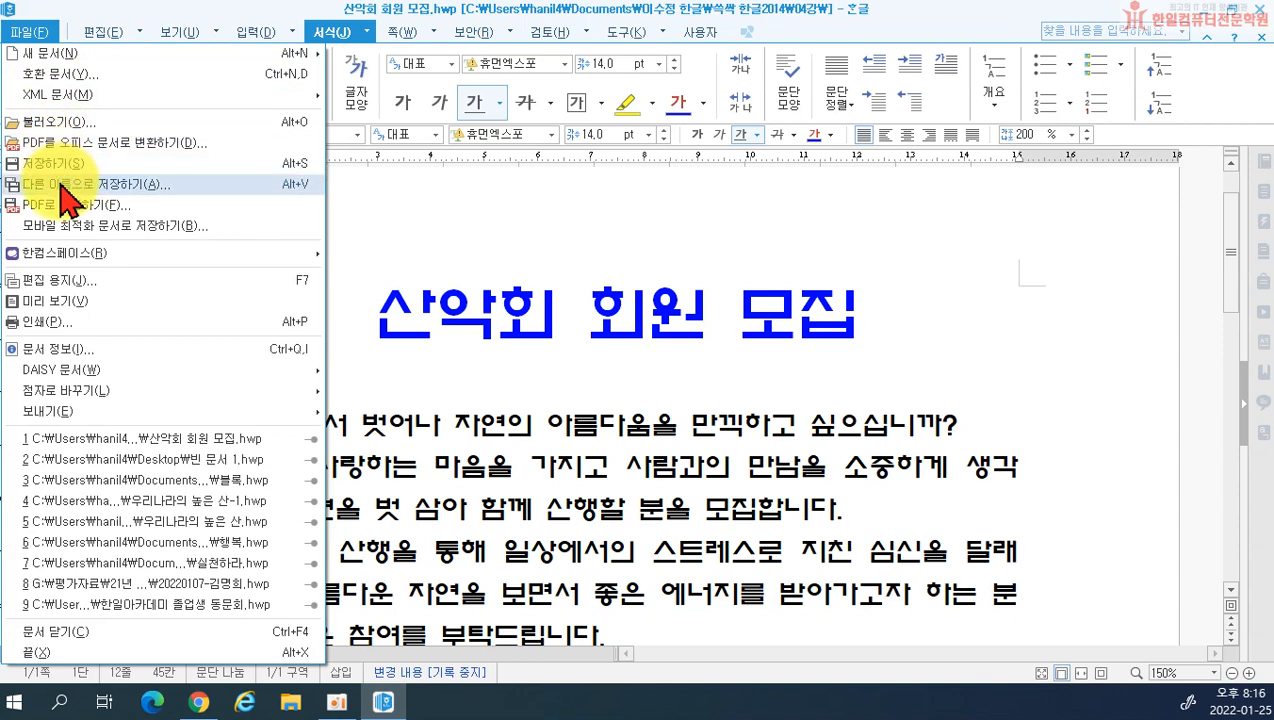
{"action": "left_click", "coordinate": [686, 479]}
{"action": "scroll", "coordinate": [740, 510], "scroll_direction": "down", "scroll_amount": 5}
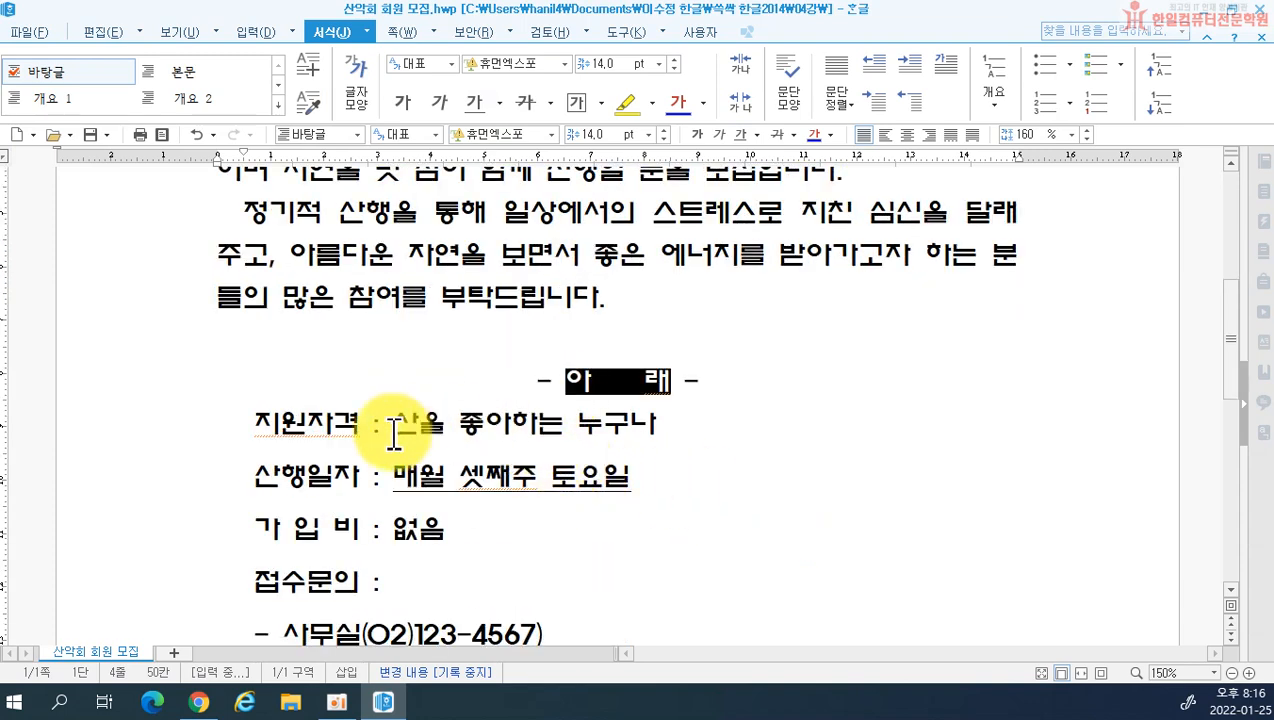
{"action": "left_click_drag", "start_coordinate": [379, 432], "coordinate": [628, 448]}
{"action": "scroll", "coordinate": [677, 333], "scroll_direction": "up", "scroll_amount": 3}
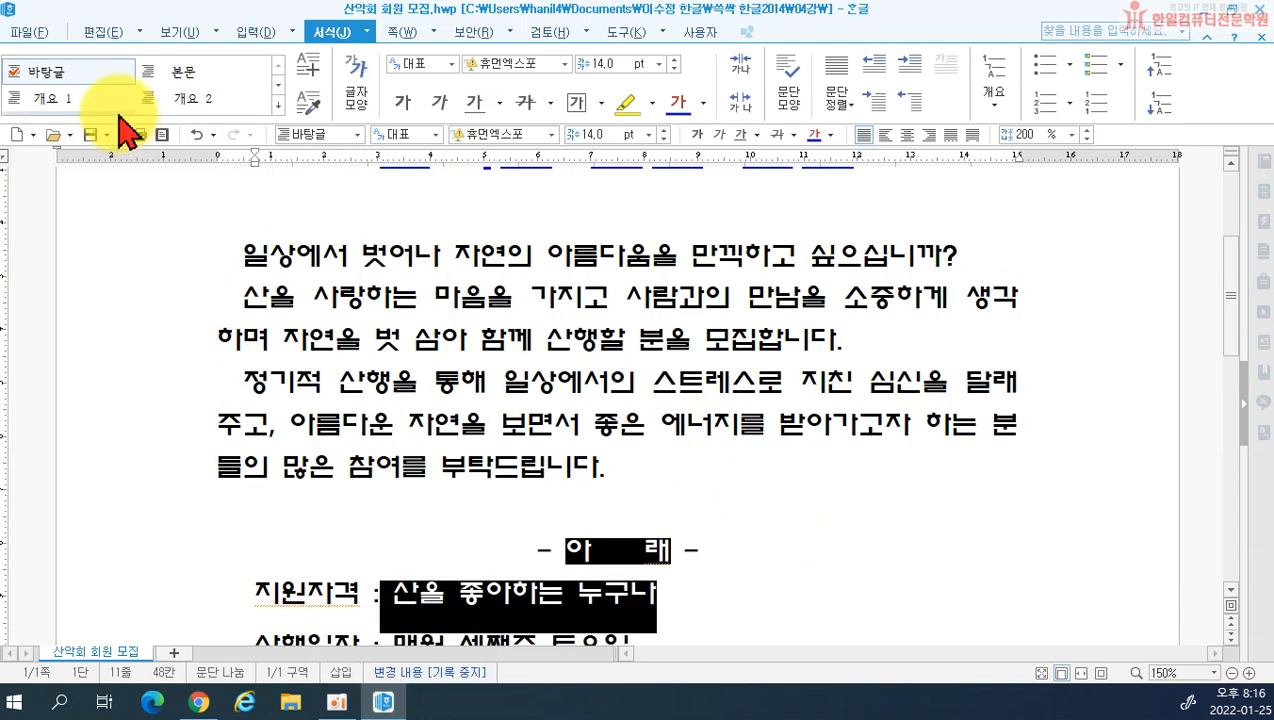
{"action": "left_click", "coordinate": [29, 31]}
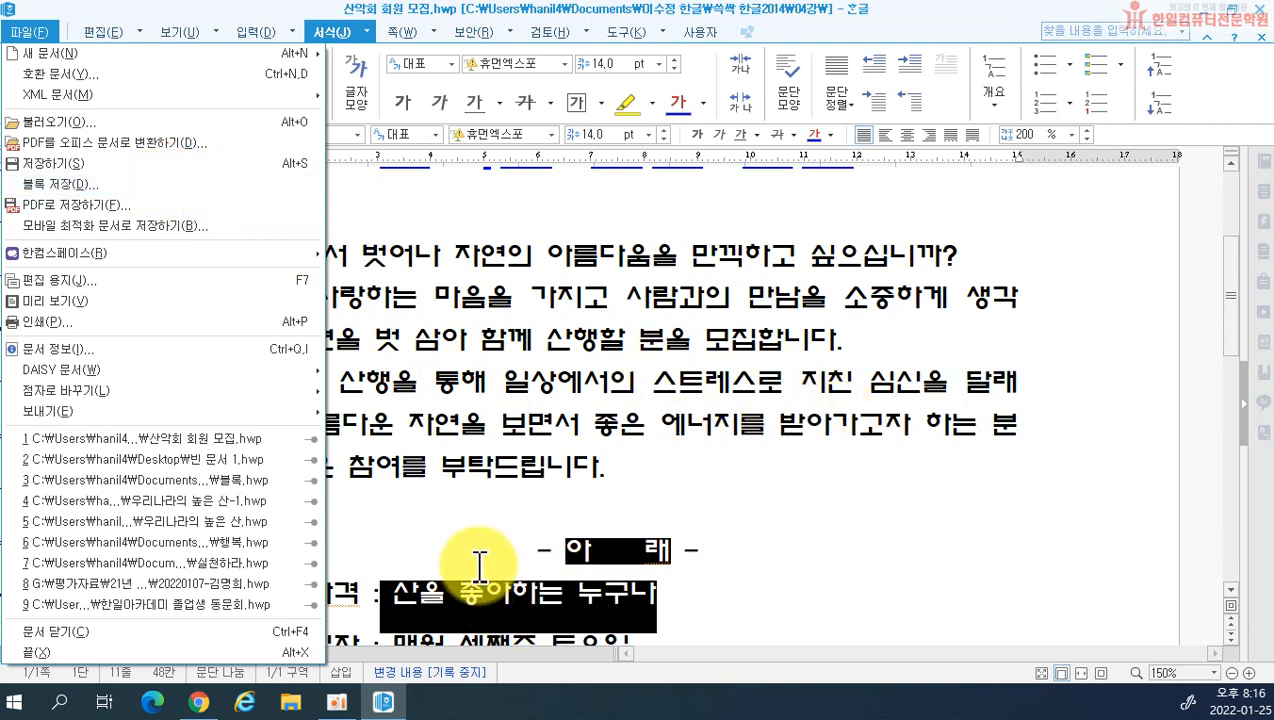
{"action": "left_click", "coordinate": [933, 506]}
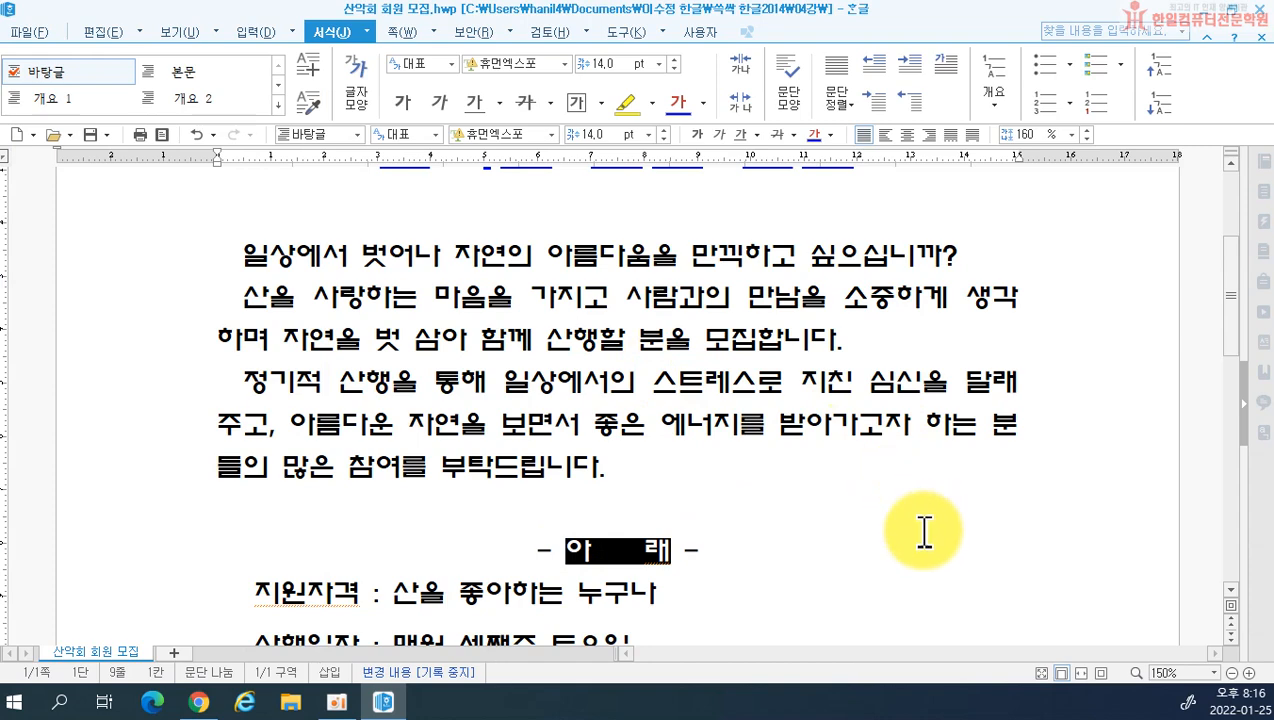
- Save a copy of the document as 산악회 회원 모집.hwp in the personal 한글 folder under 문서
{"action": "left_click", "coordinate": [29, 32]}
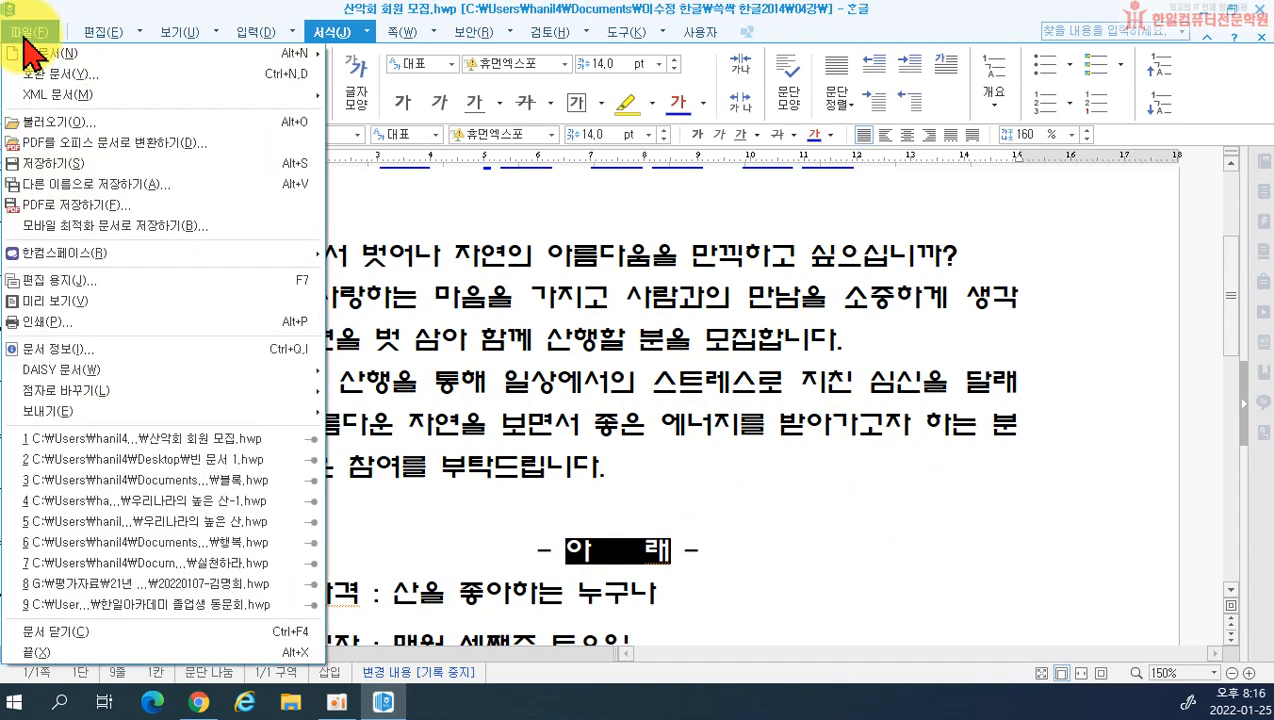
{"action": "left_click", "coordinate": [50, 186]}
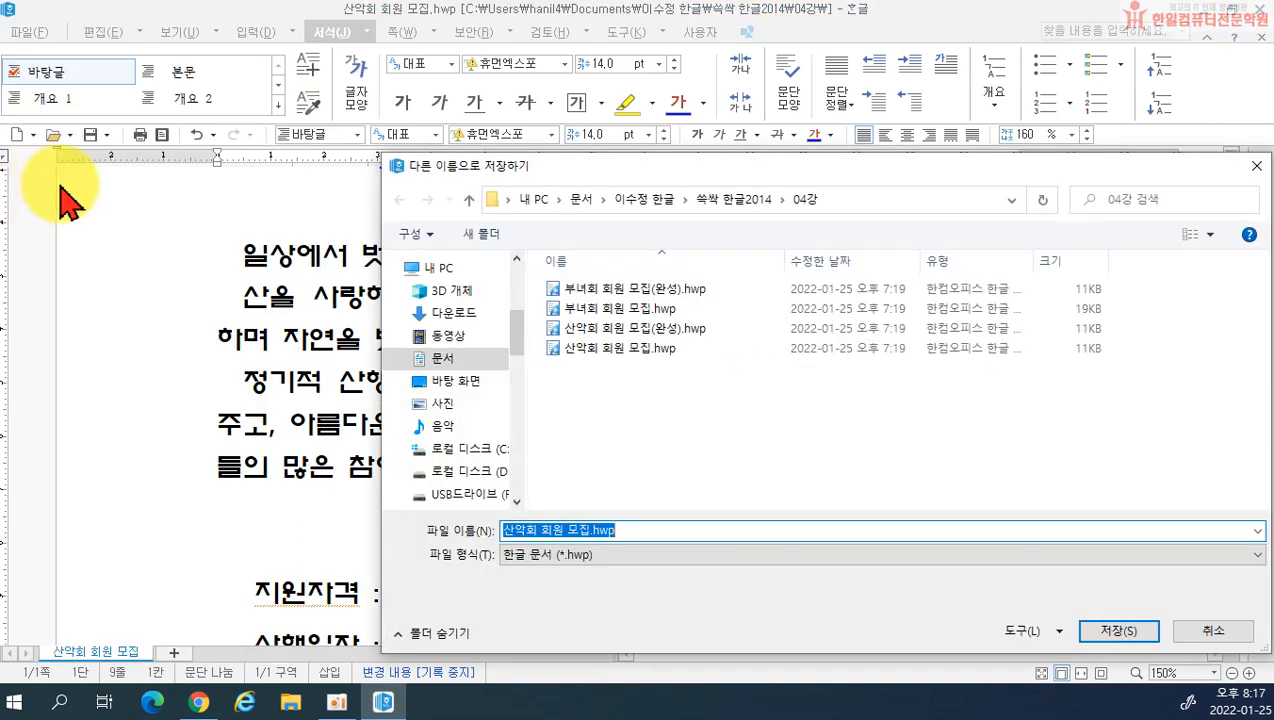
{"action": "left_click", "coordinate": [443, 357]}
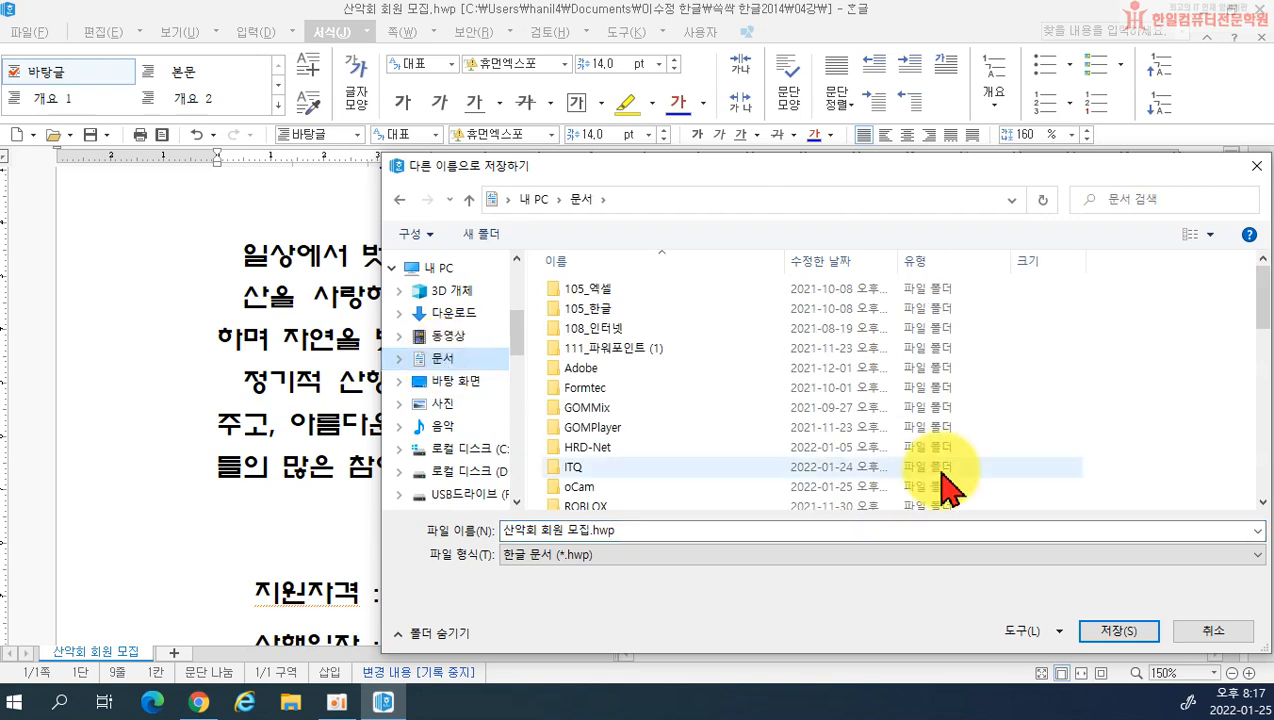
{"action": "left_click_drag", "start_coordinate": [1265, 320], "coordinate": [1262, 401]}
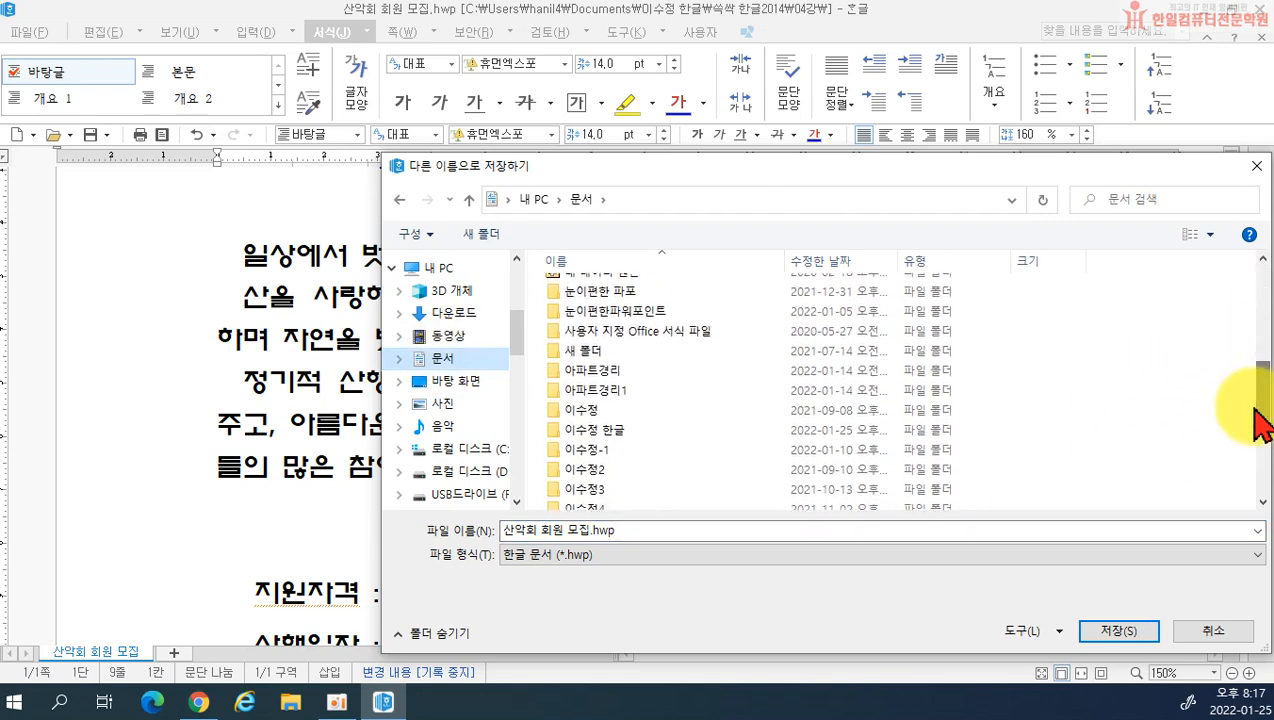
{"action": "double_click", "coordinate": [594, 433]}
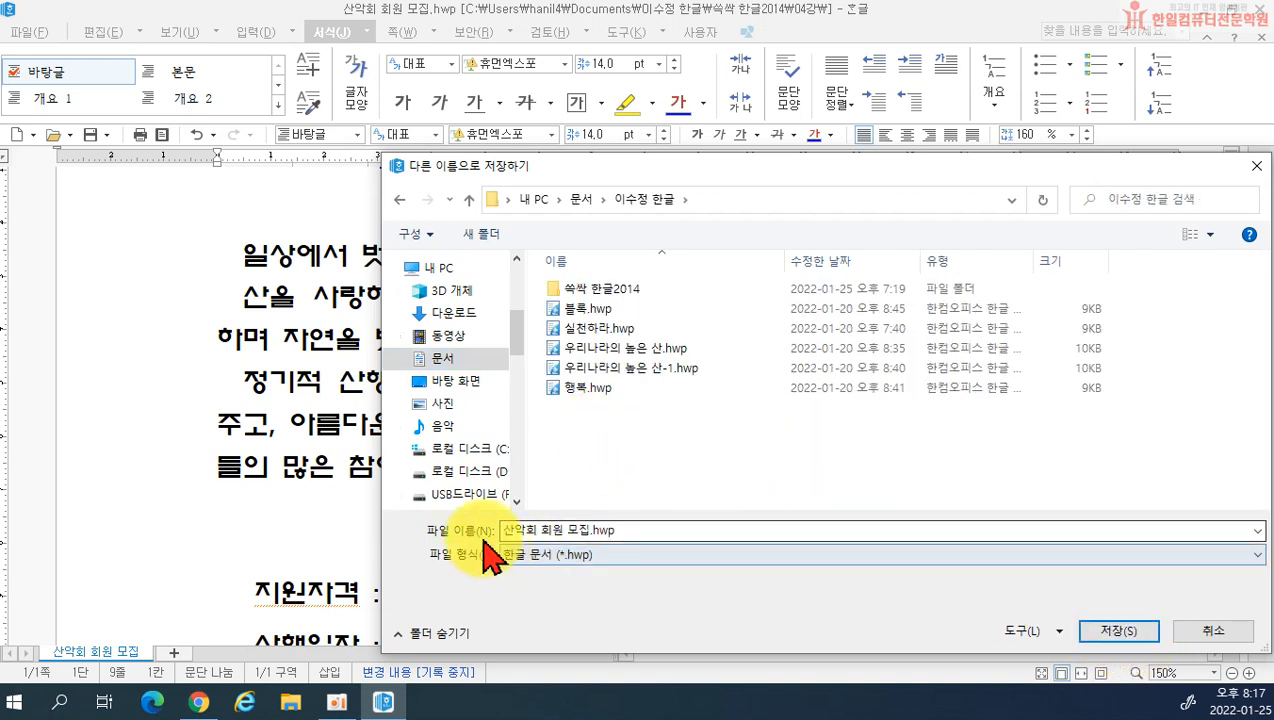
{"action": "left_click", "coordinate": [1133, 638]}
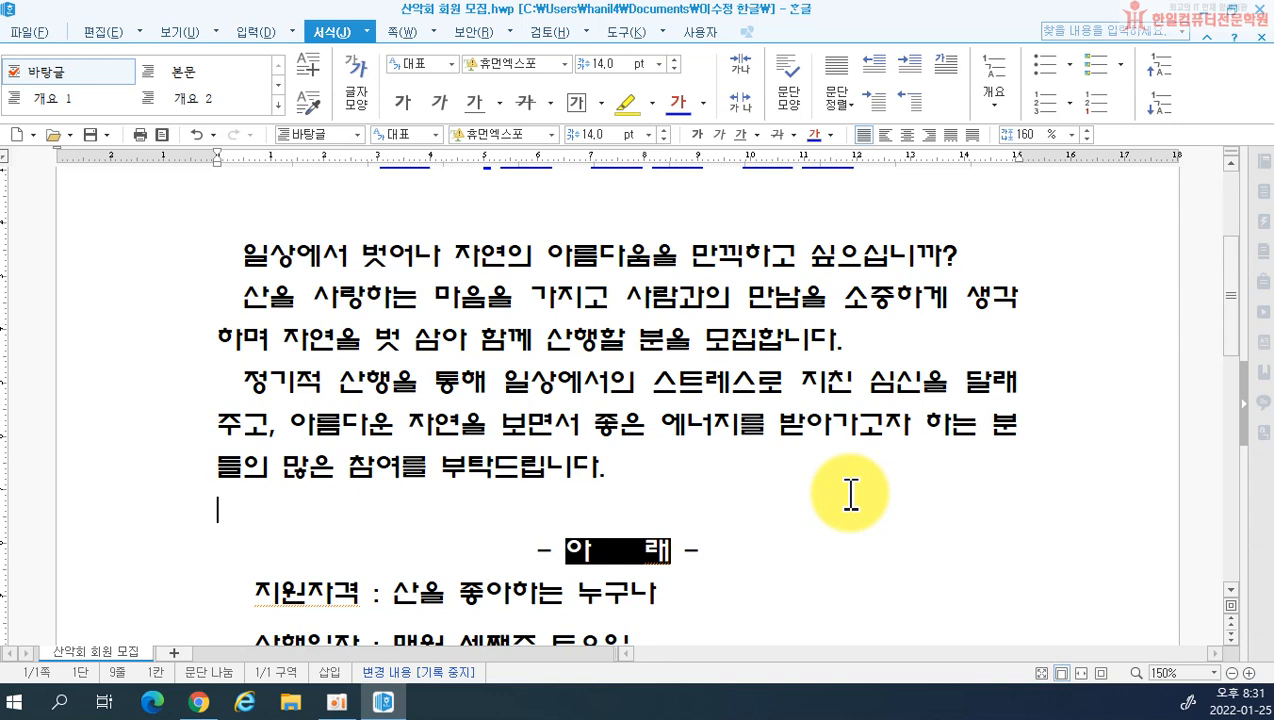
- Convert the word 산 at the start of the second body paragraph to the hanja 山
{"action": "left_click", "coordinate": [270, 305]}
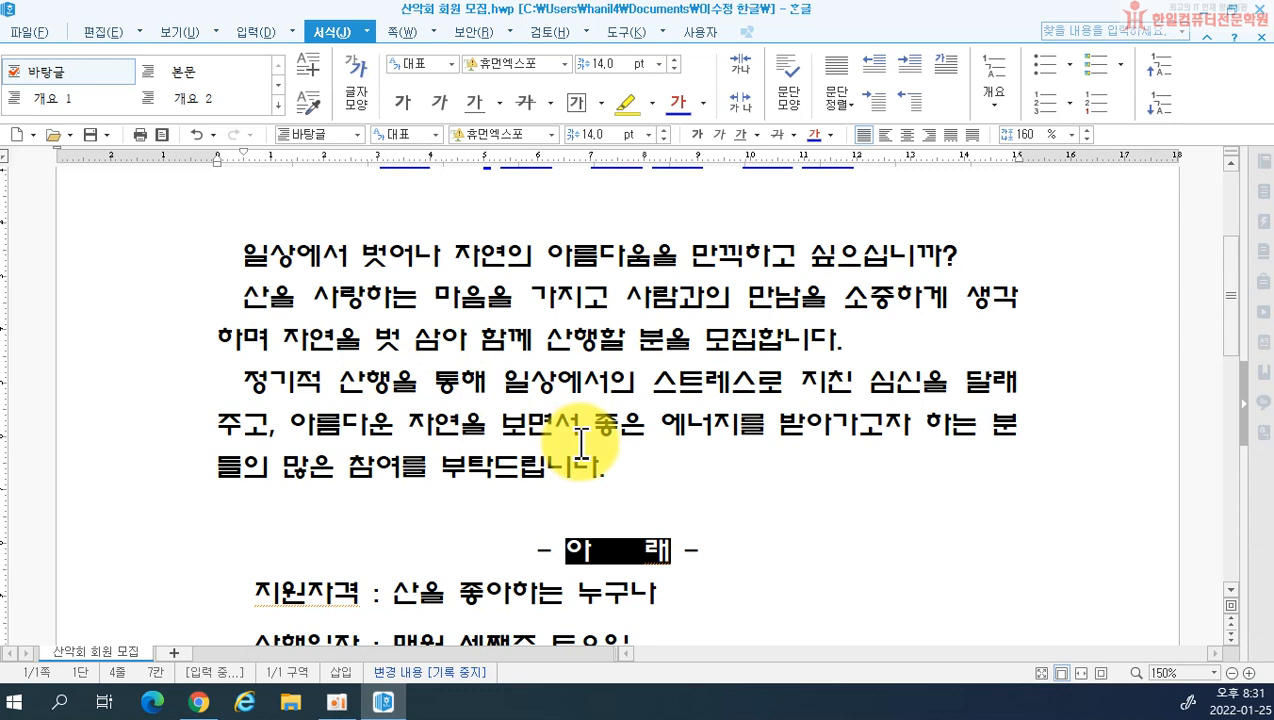
{"action": "key", "text": "F9"}
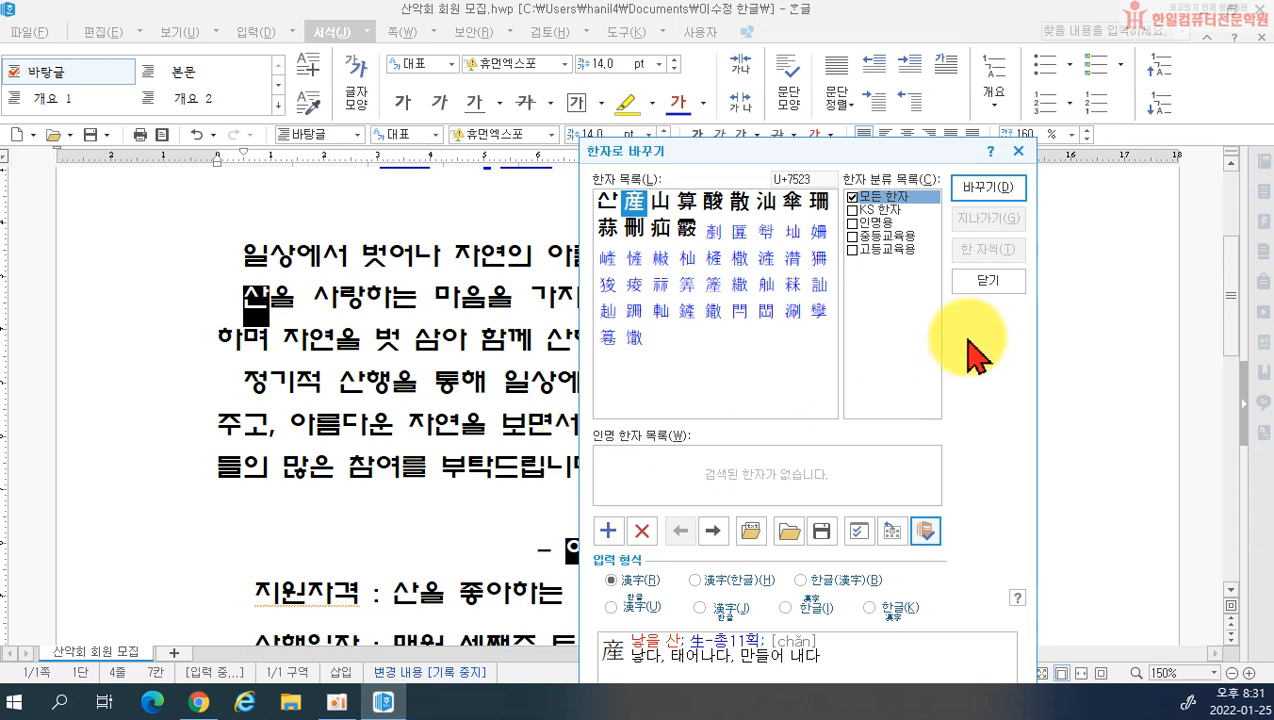
{"action": "left_click", "coordinate": [1017, 151]}
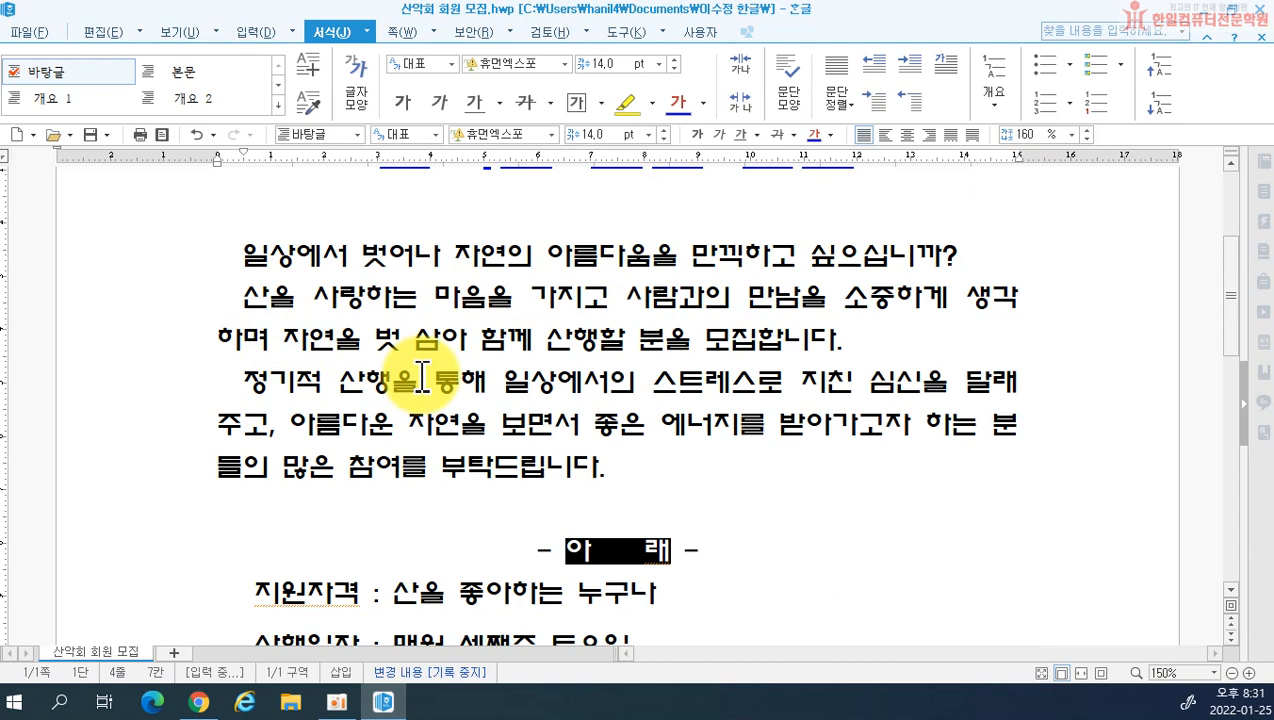
{"action": "key", "text": "F9"}
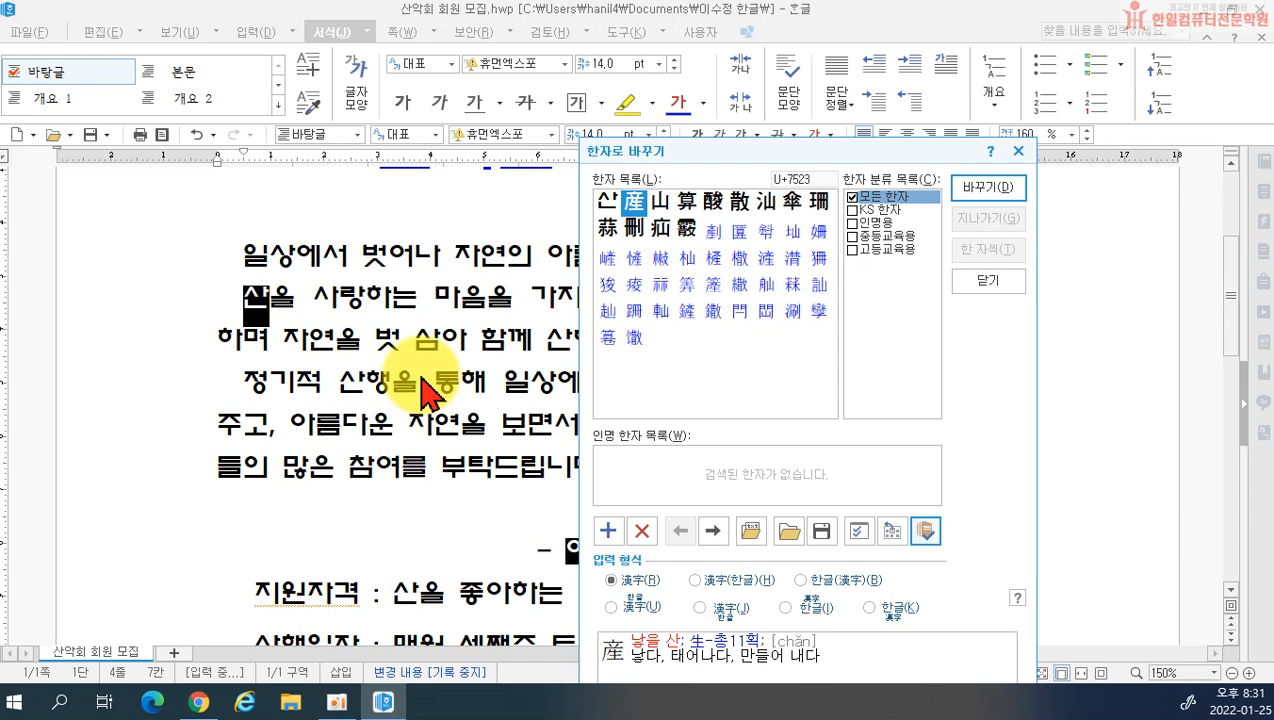
{"action": "left_click", "coordinate": [665, 208]}
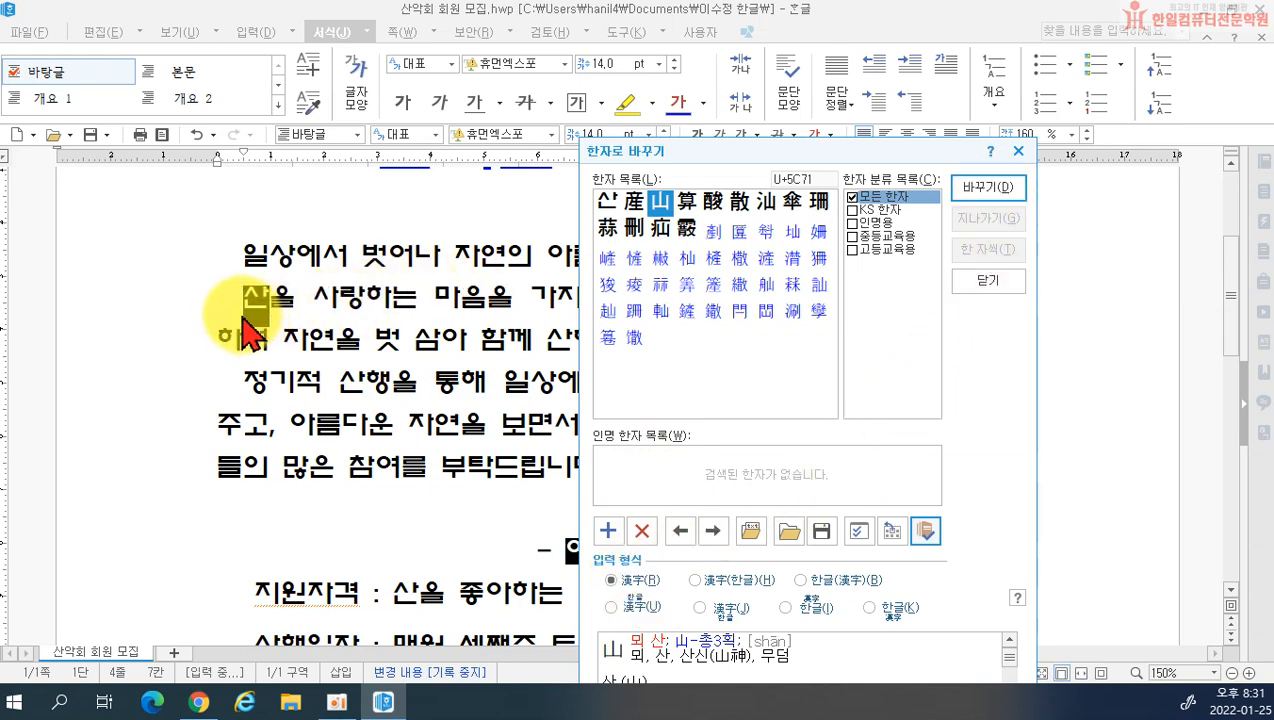
{"action": "left_click", "coordinate": [988, 187]}
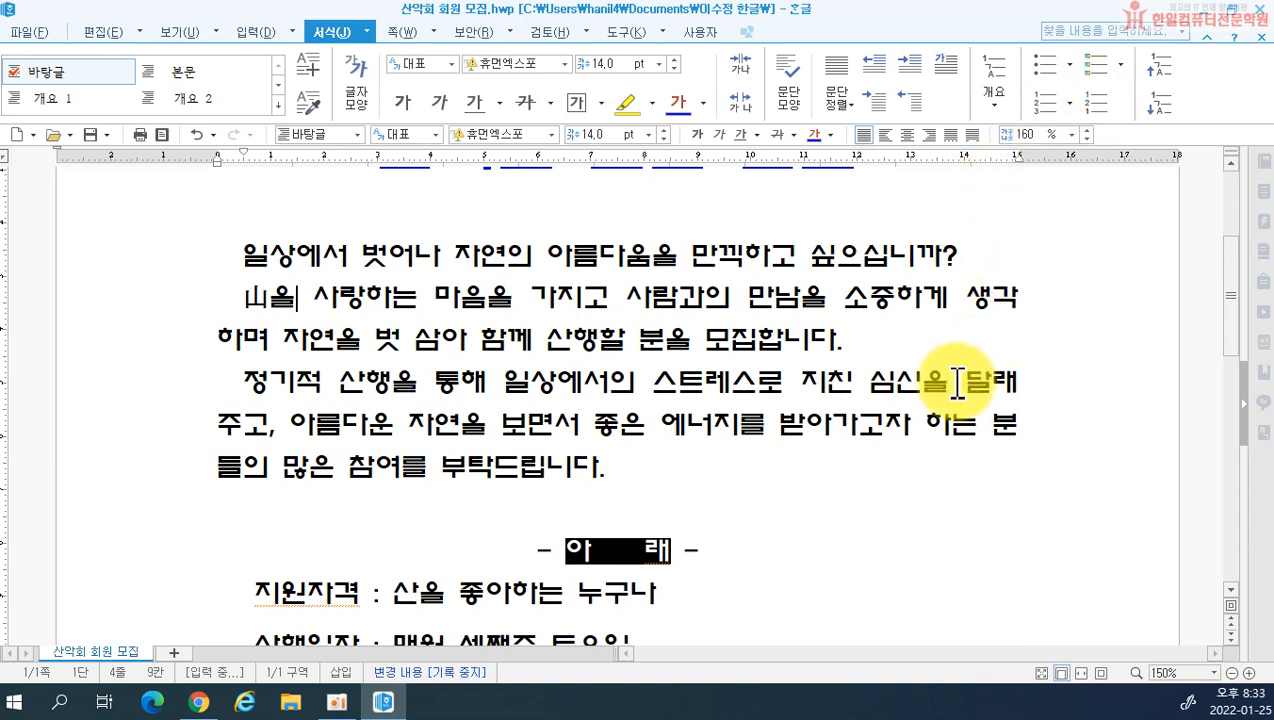
- Convert 심신 in the third body paragraph to 심신(心身) using the 한글(漢字) input format, and clear the selection
{"action": "left_click", "coordinate": [890, 380]}
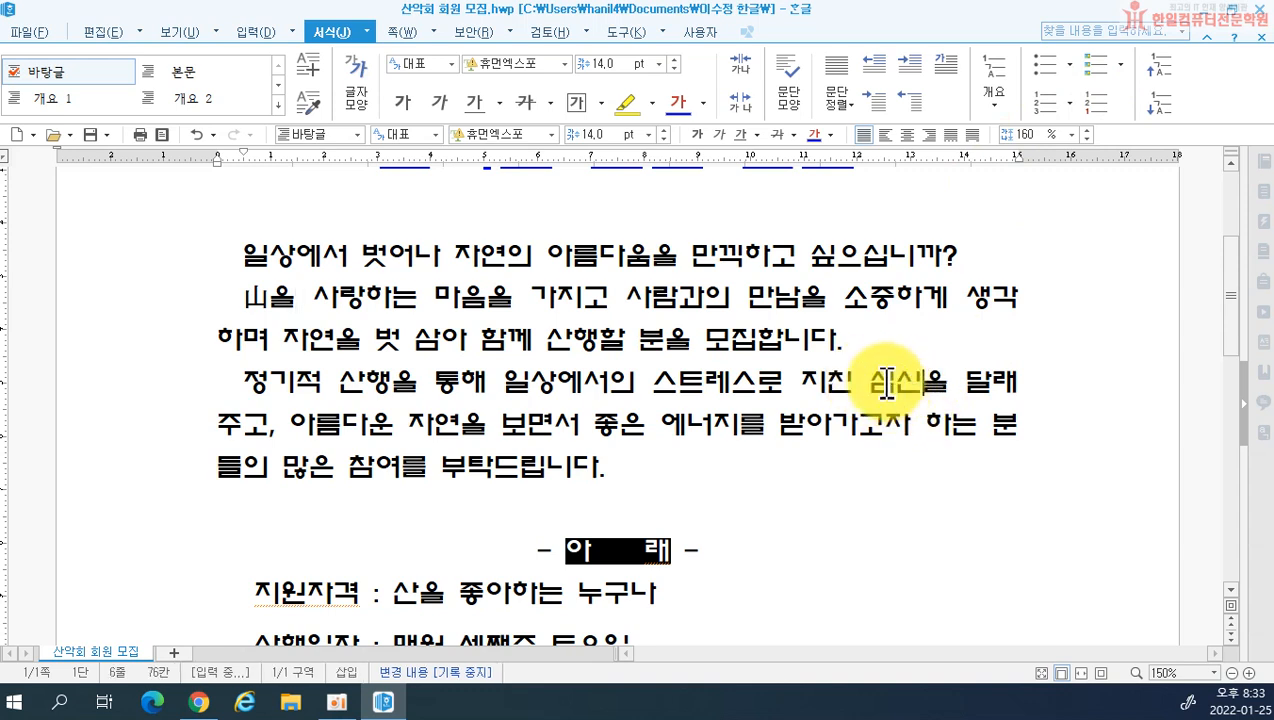
{"action": "left_click_drag", "start_coordinate": [904, 382], "coordinate": [912, 387]}
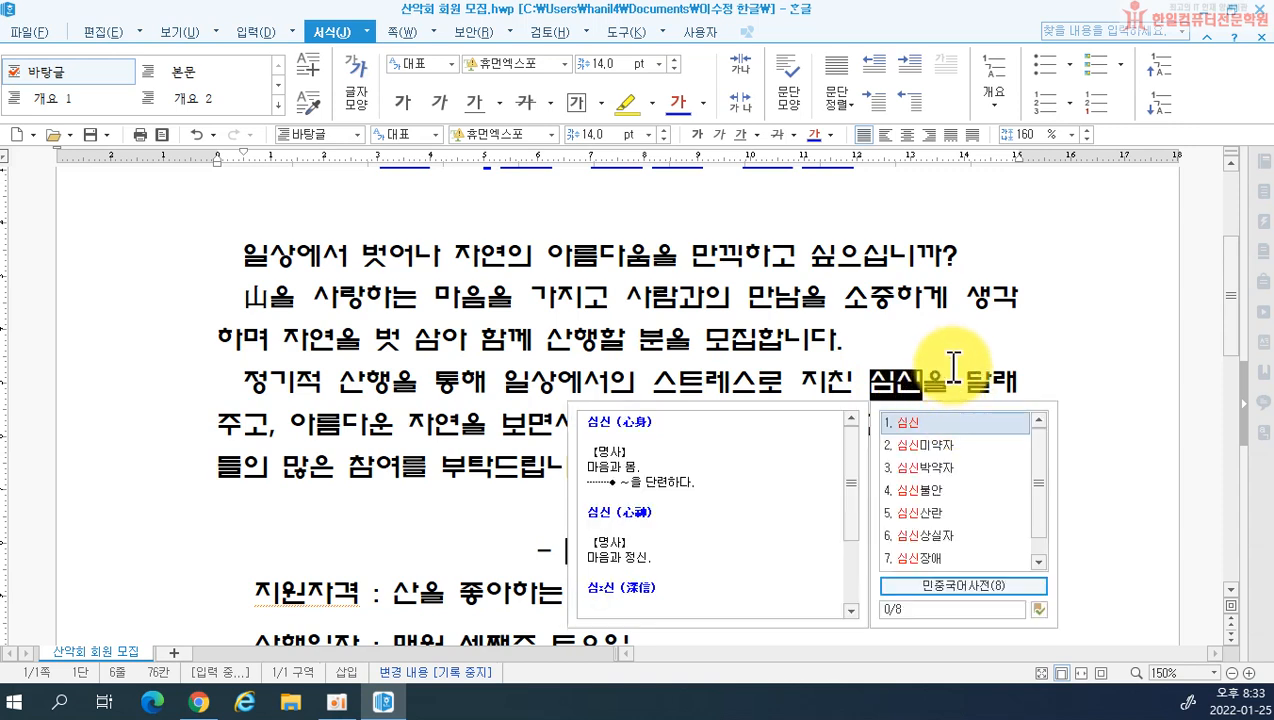
{"action": "key", "text": "F9"}
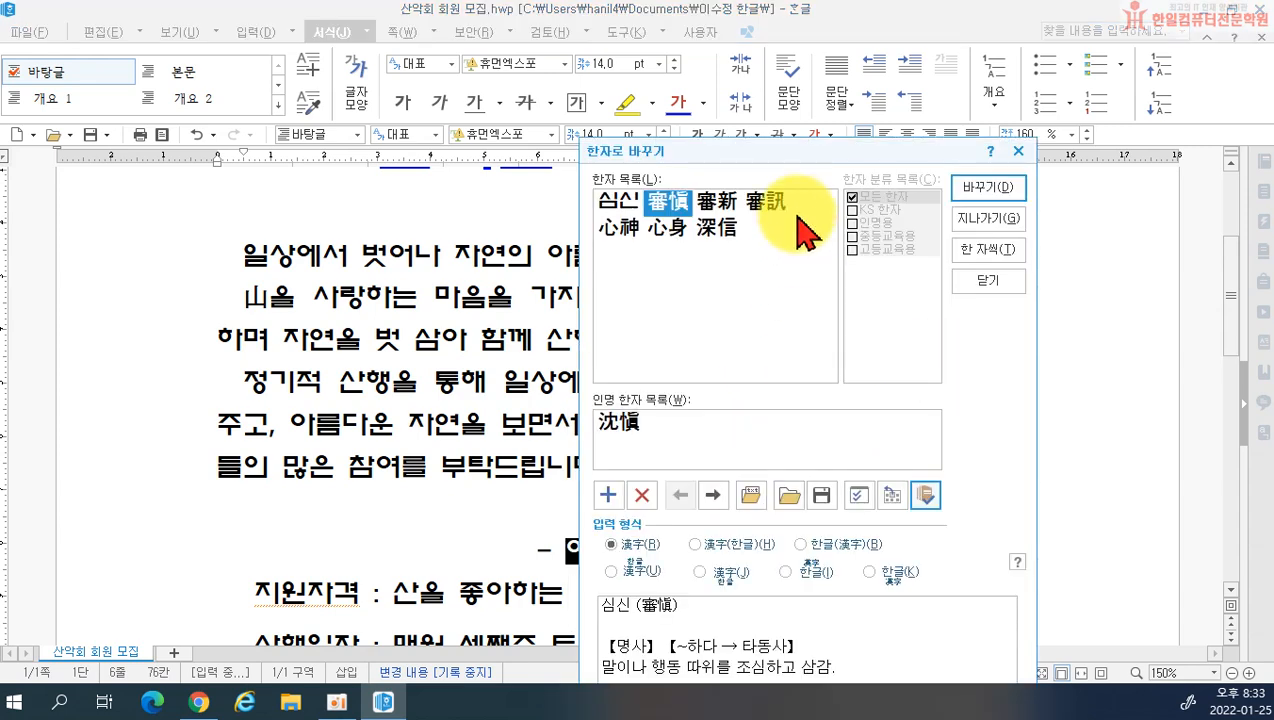
{"action": "left_click_drag", "start_coordinate": [783, 156], "coordinate": [513, 87]}
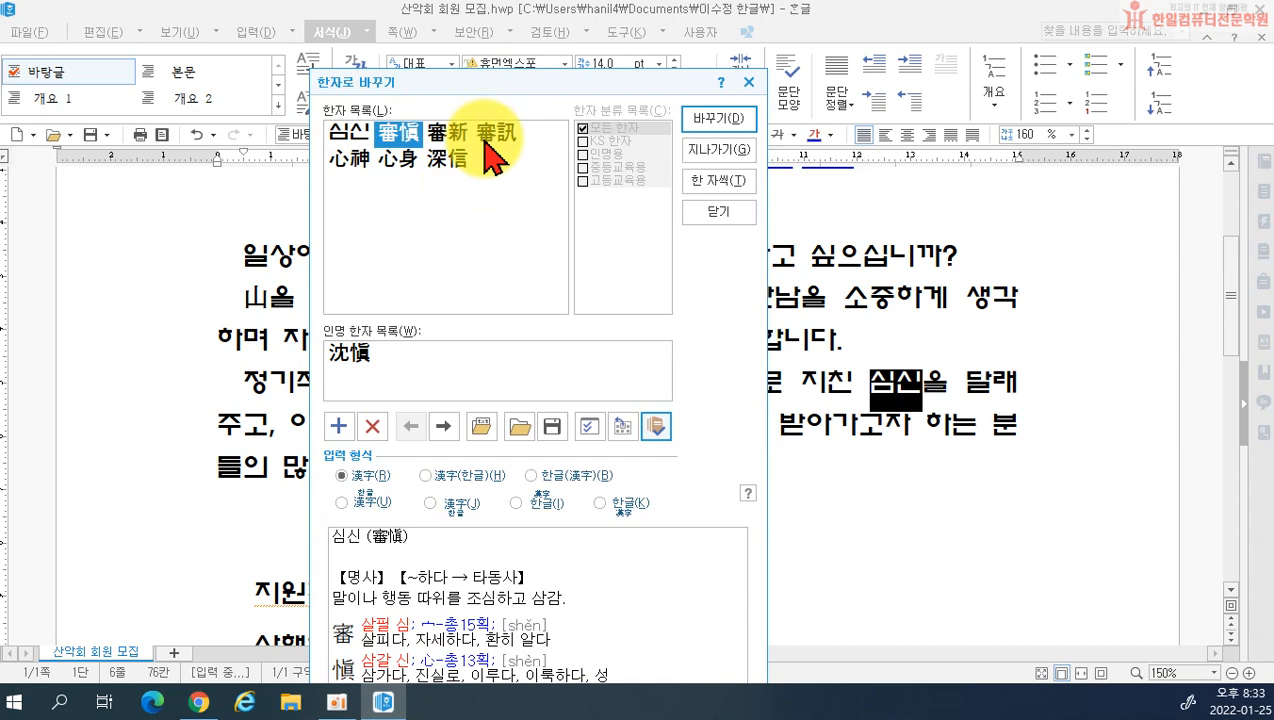
{"action": "left_click", "coordinate": [402, 165]}
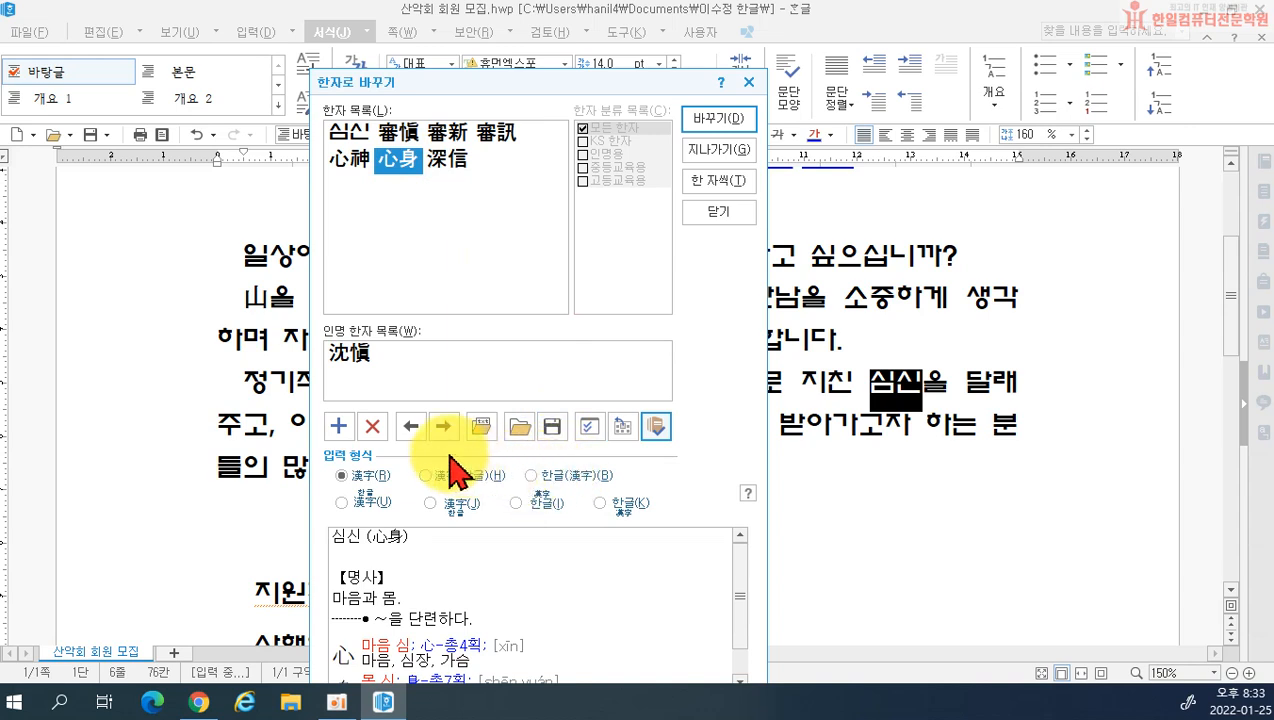
{"action": "left_click", "coordinate": [534, 477]}
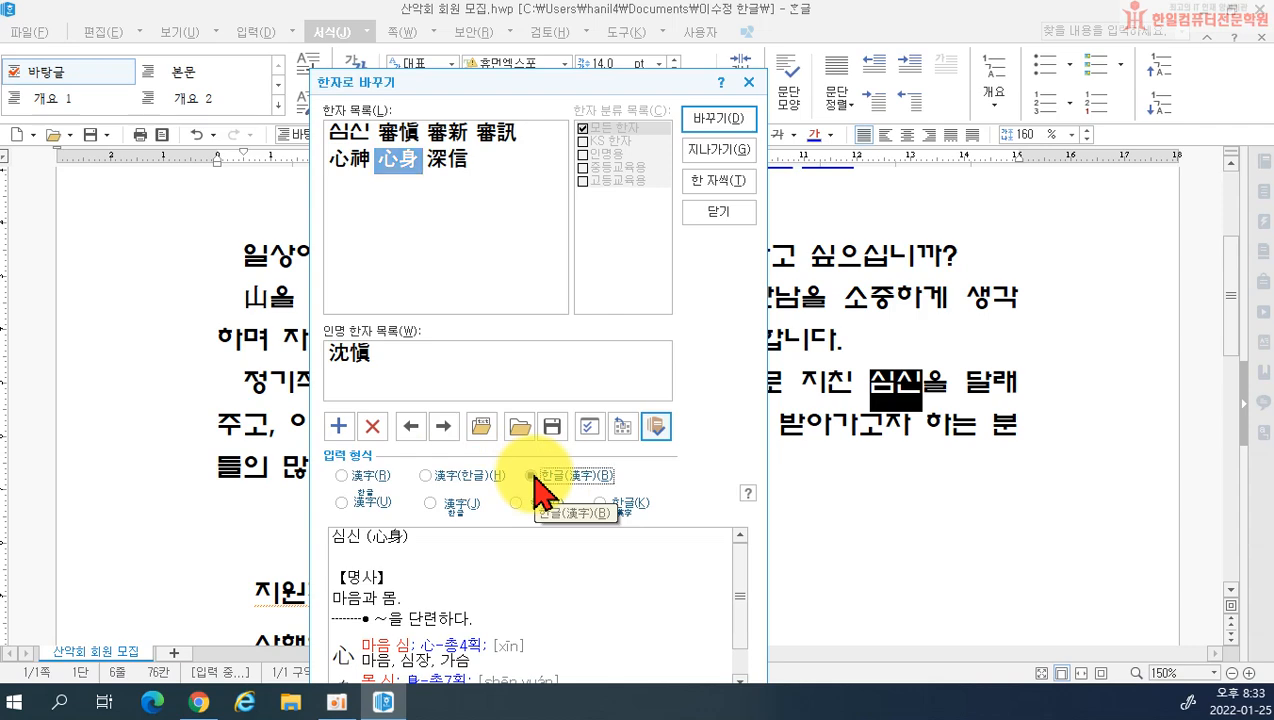
{"action": "left_click", "coordinate": [712, 122]}
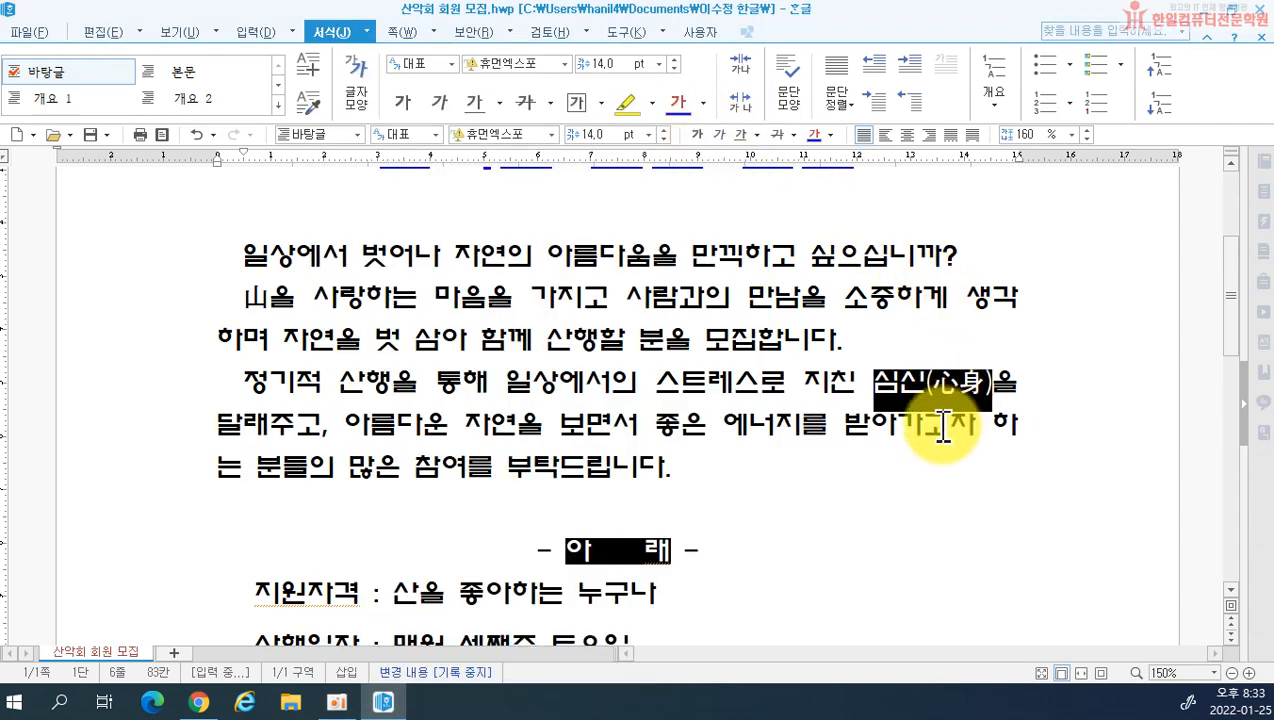
{"action": "left_click", "coordinate": [1014, 356]}
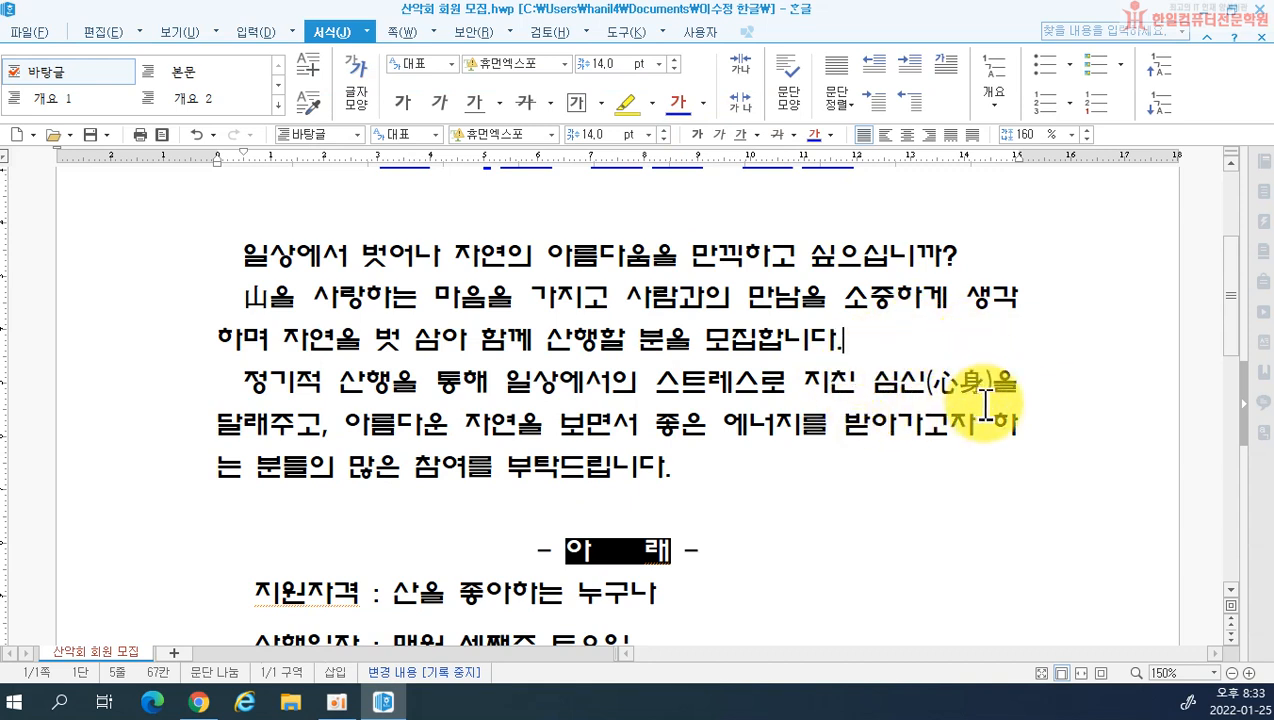
- Look up the recently used symbols and the 문자표 command available for adding special characters to the contact details
{"action": "scroll", "coordinate": [569, 361], "scroll_direction": "down", "scroll_amount": 6}
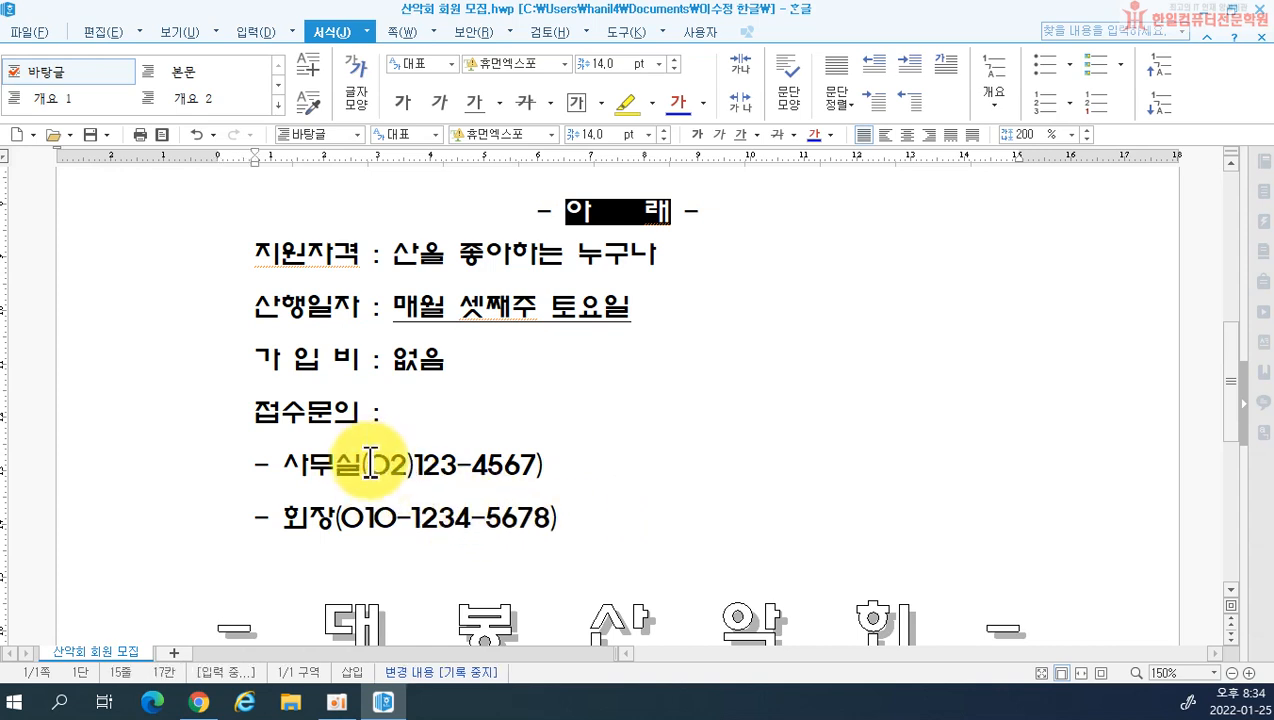
{"action": "left_click", "coordinate": [565, 510]}
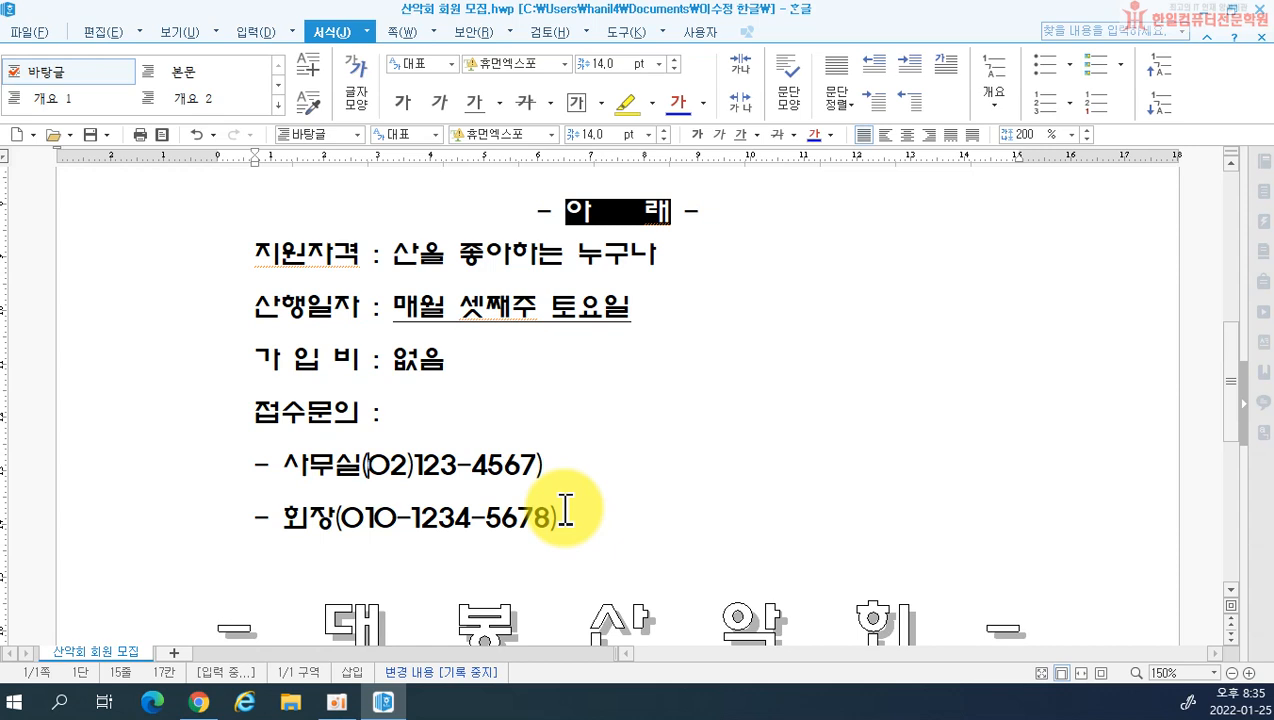
{"action": "left_click", "coordinate": [100, 32]}
{"action": "left_click", "coordinate": [943, 100]}
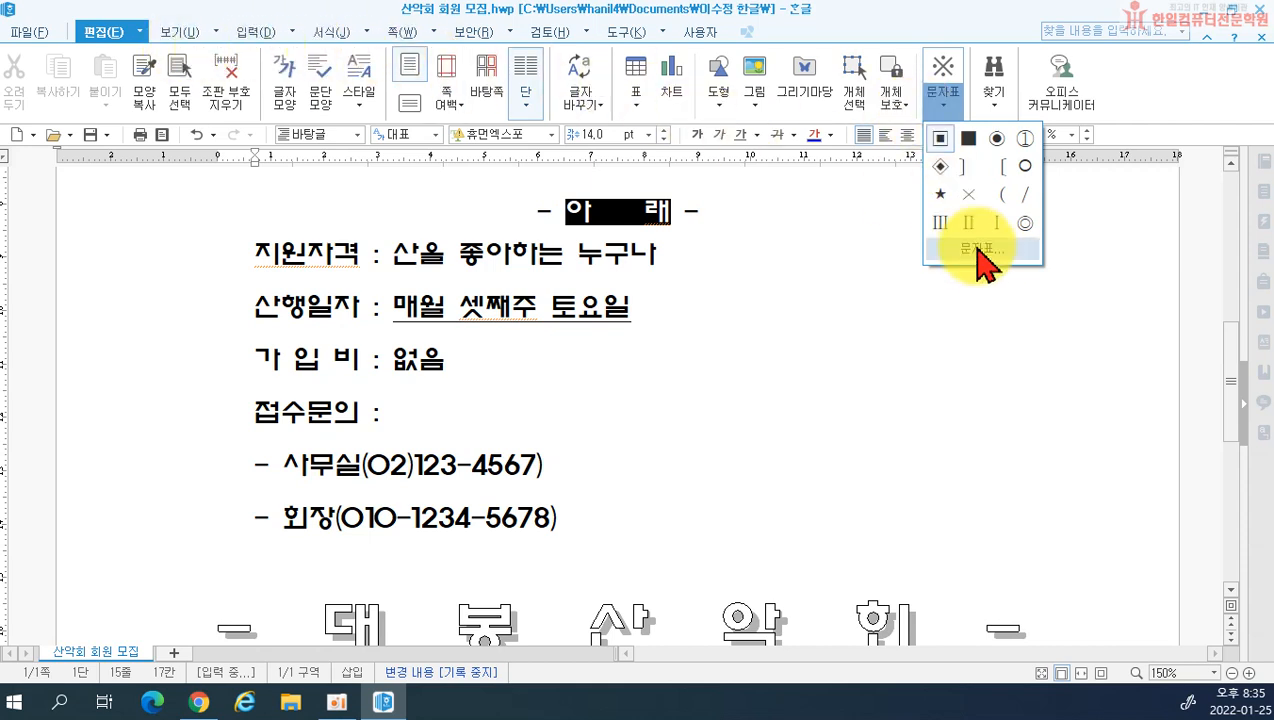
- Insert the ☎ symbol from the 한글(HNC) 전각 기호(일반) characters before 02 in the 사무실 line, followed by a space
{"action": "left_click", "coordinate": [372, 464]}
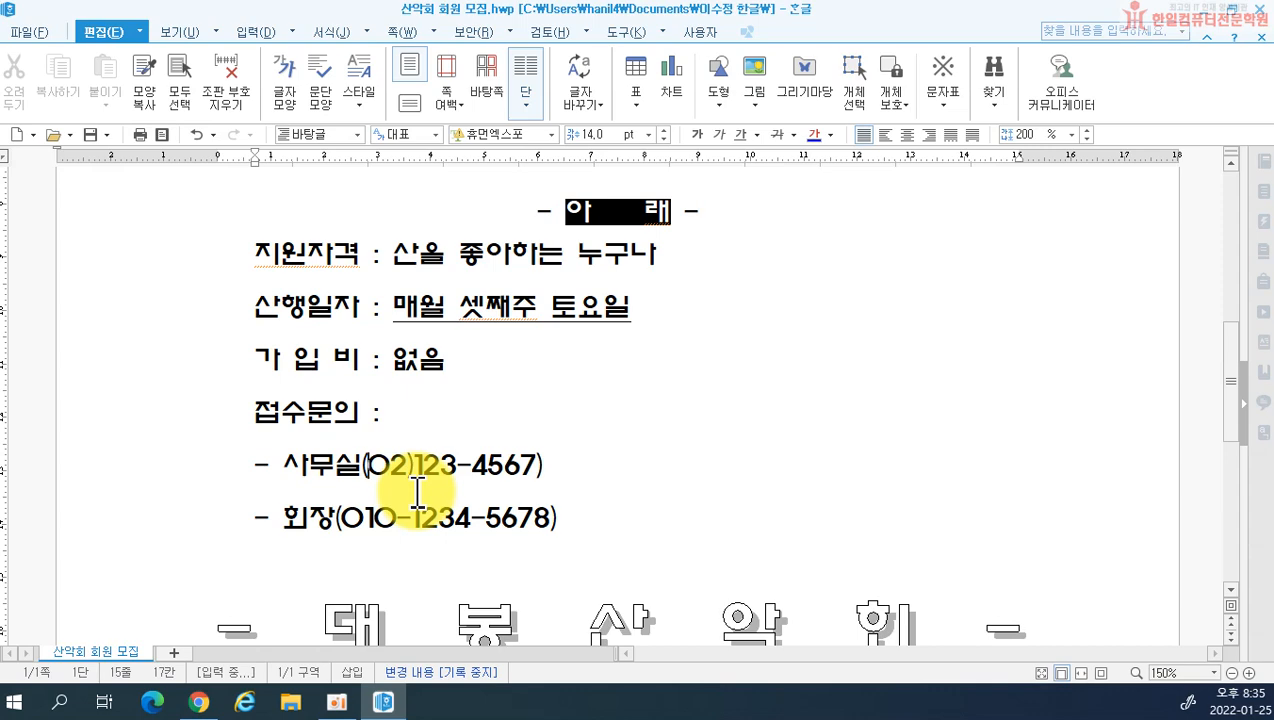
{"action": "key", "text": "ctrl+F10"}
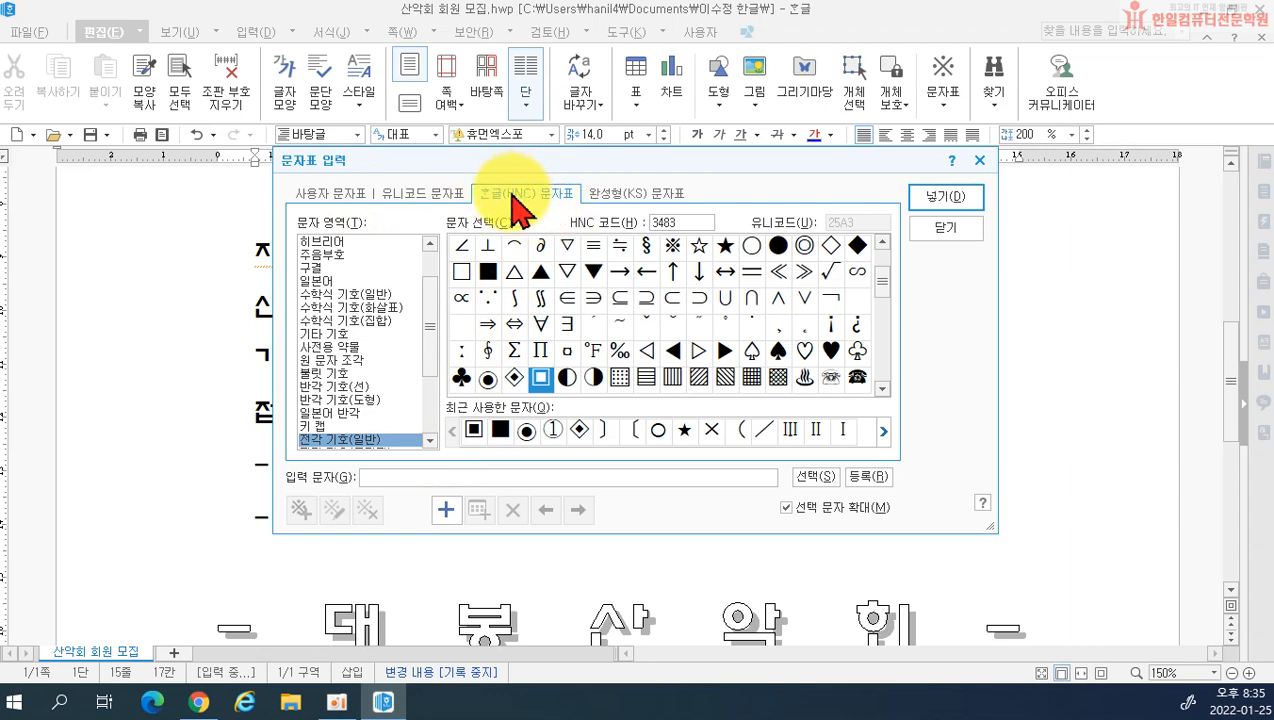
{"action": "left_click", "coordinate": [361, 441]}
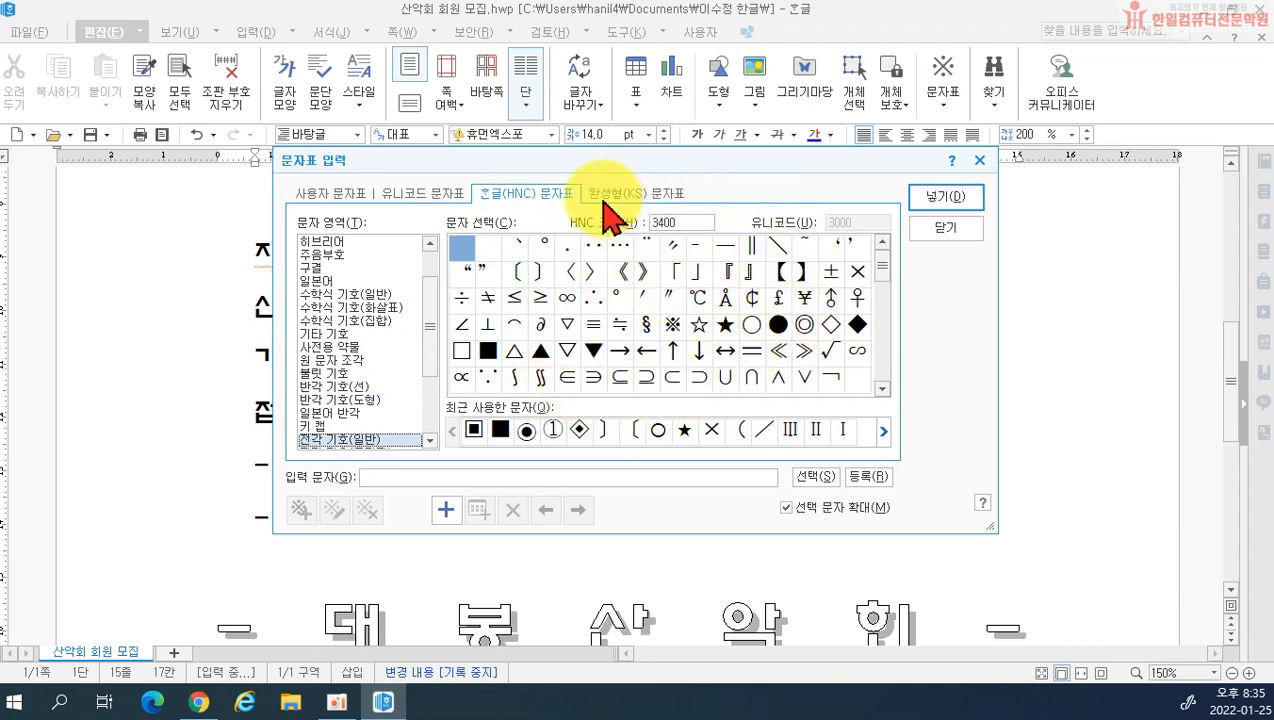
{"action": "left_click", "coordinate": [935, 228]}
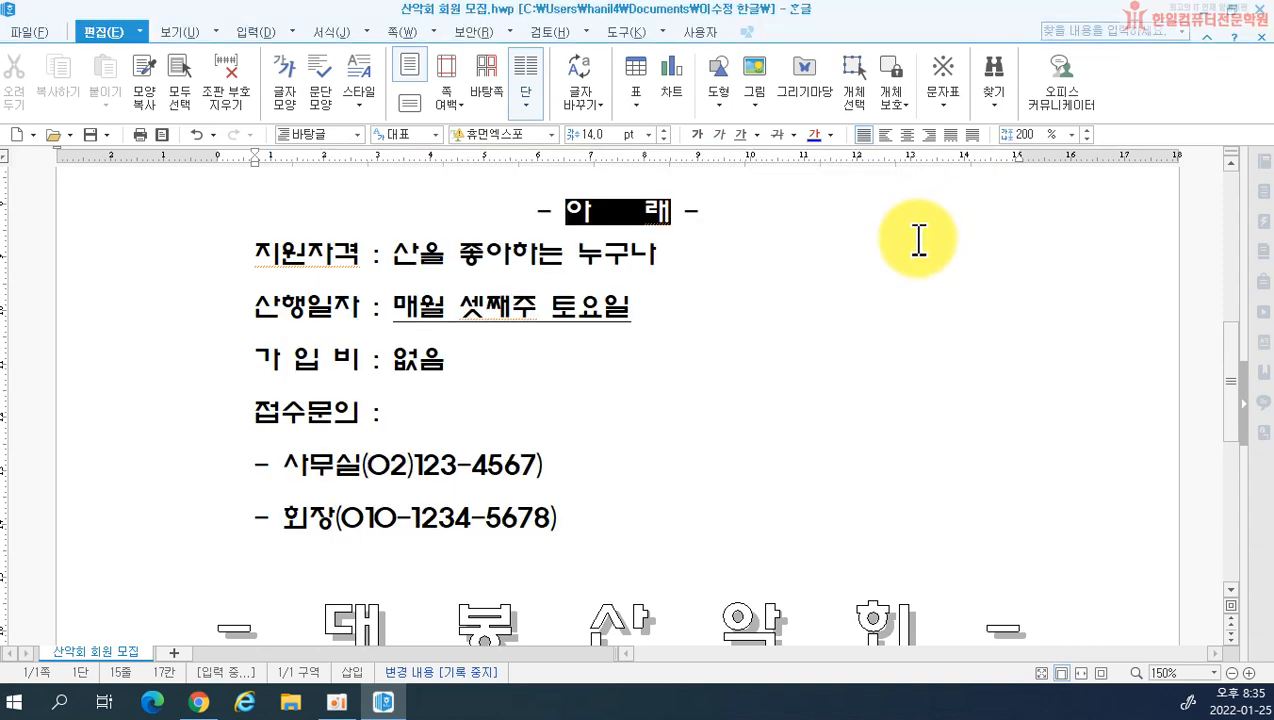
{"action": "key", "text": "ctrl+F10"}
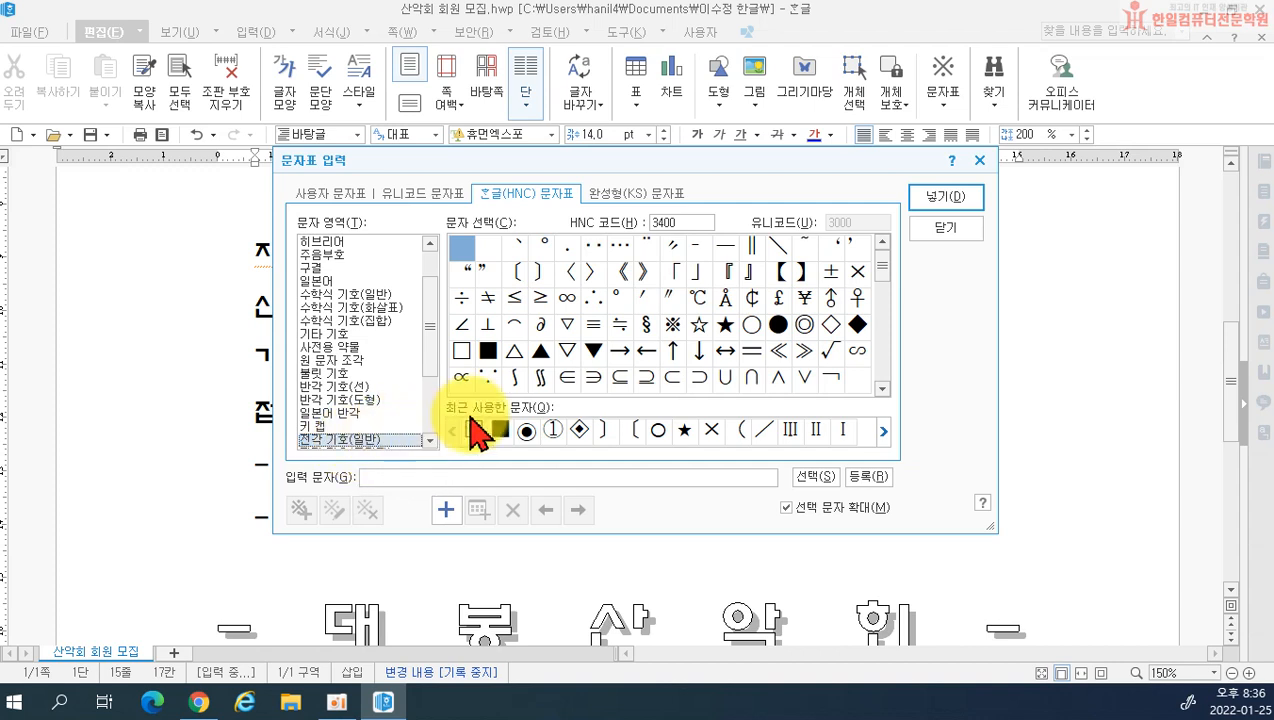
{"action": "left_click_drag", "start_coordinate": [886, 272], "coordinate": [890, 307]}
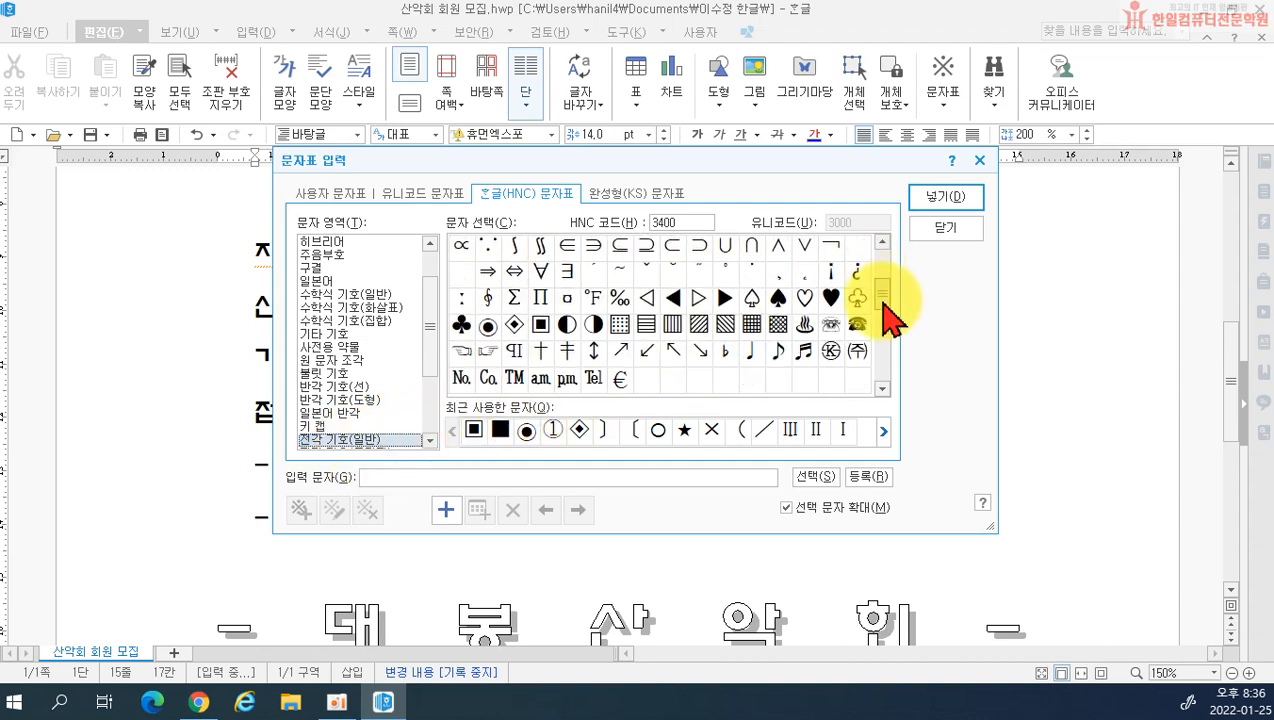
{"action": "left_click", "coordinate": [855, 326]}
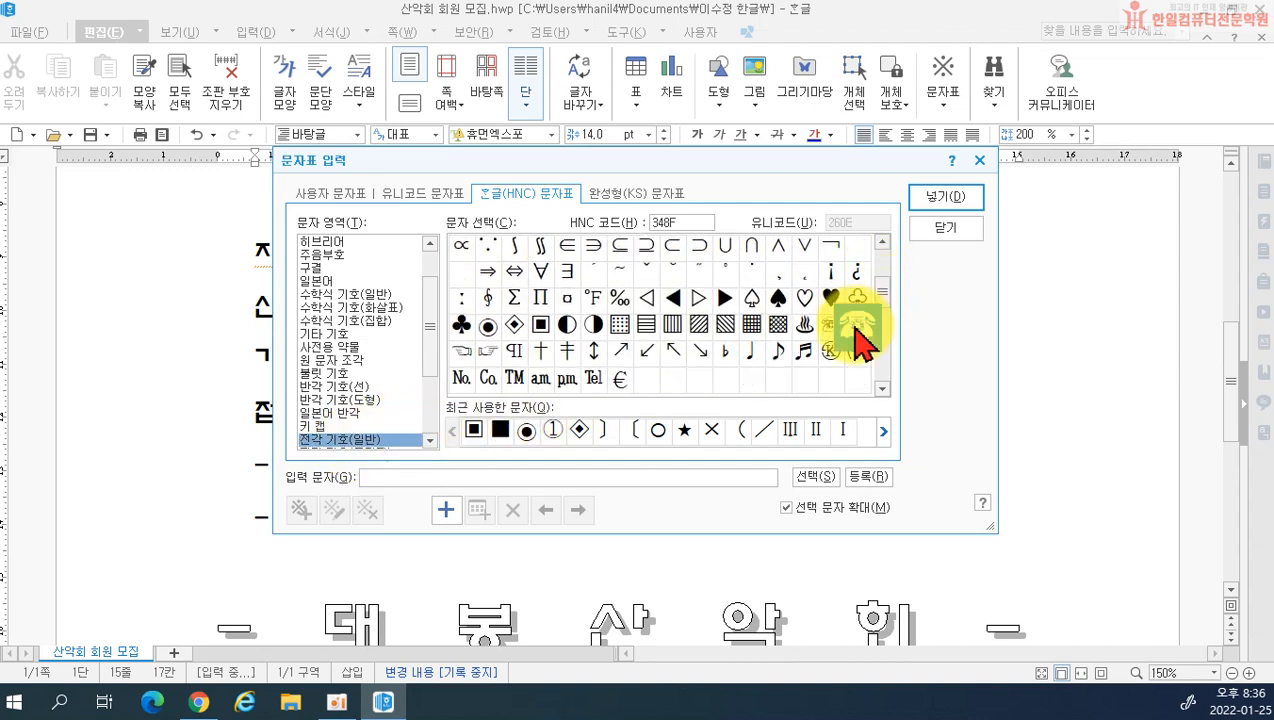
{"action": "left_click", "coordinate": [937, 198]}
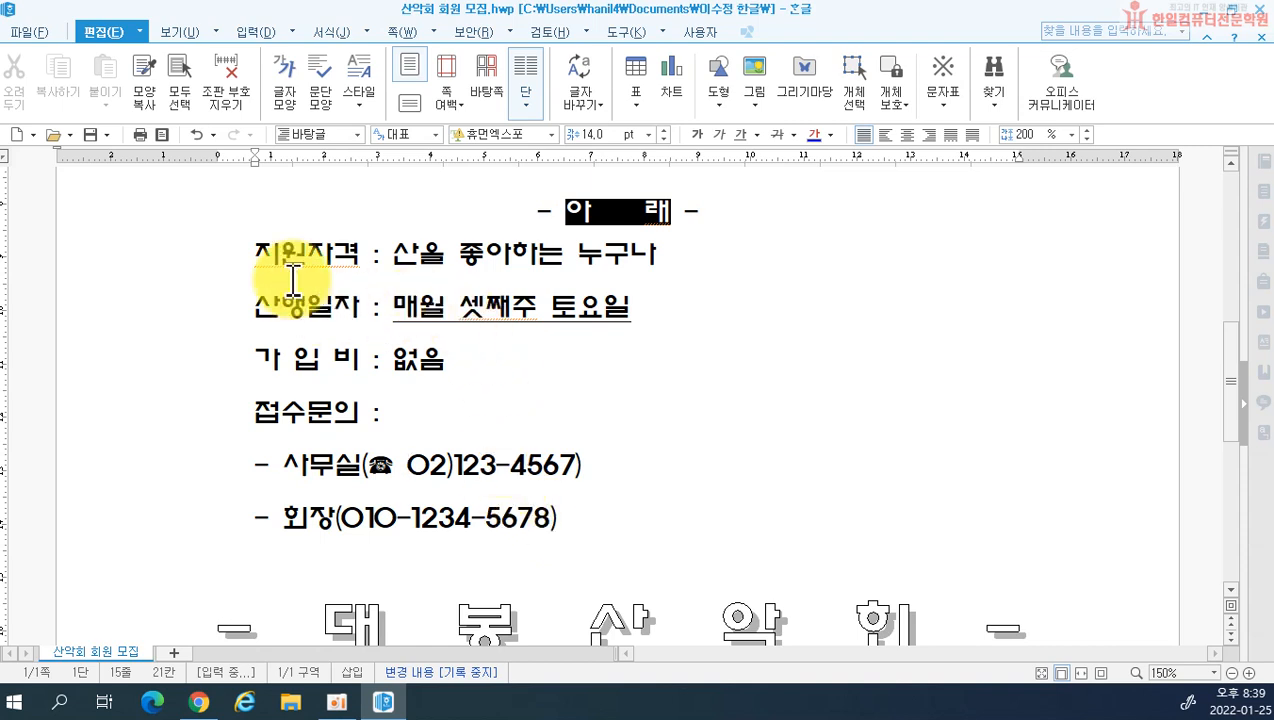
- Insert the ◈ symbol from the 전각 기호(일반) characters, followed by a space, at the start of the 지원자격 line
{"action": "scroll", "coordinate": [407, 260], "scroll_direction": "up", "scroll_amount": 1}
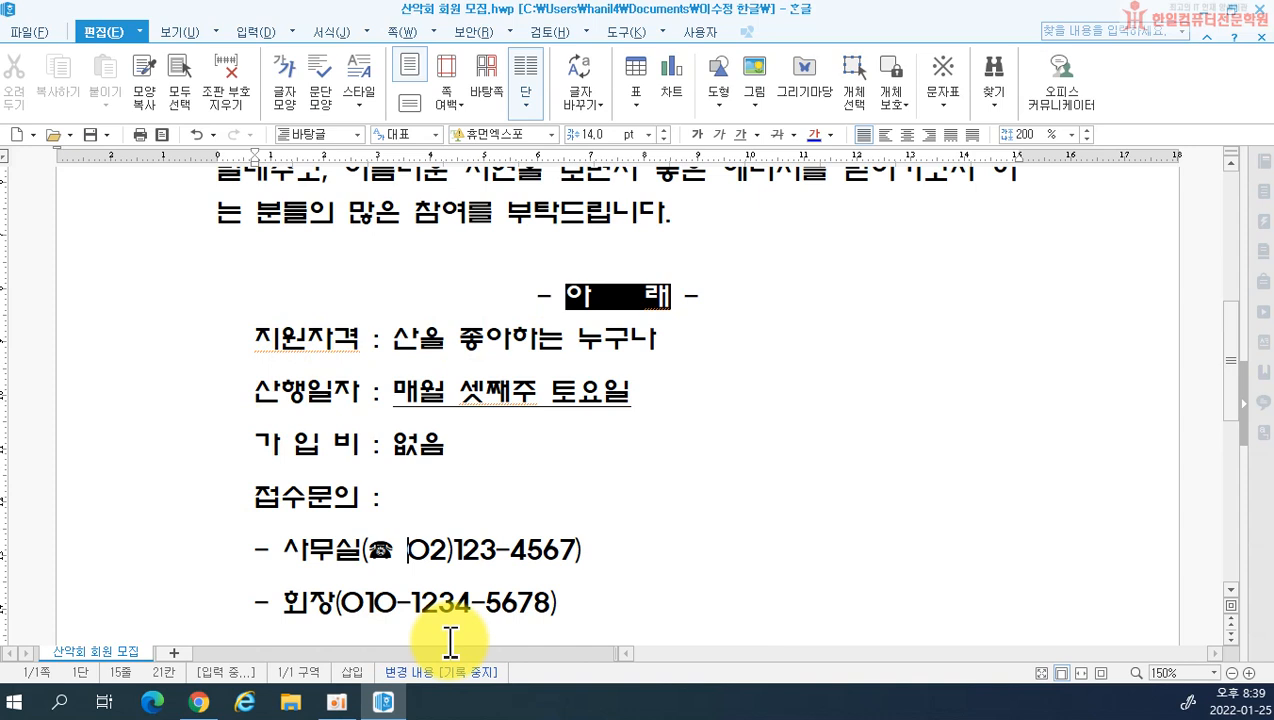
{"action": "left_click", "coordinate": [251, 336]}
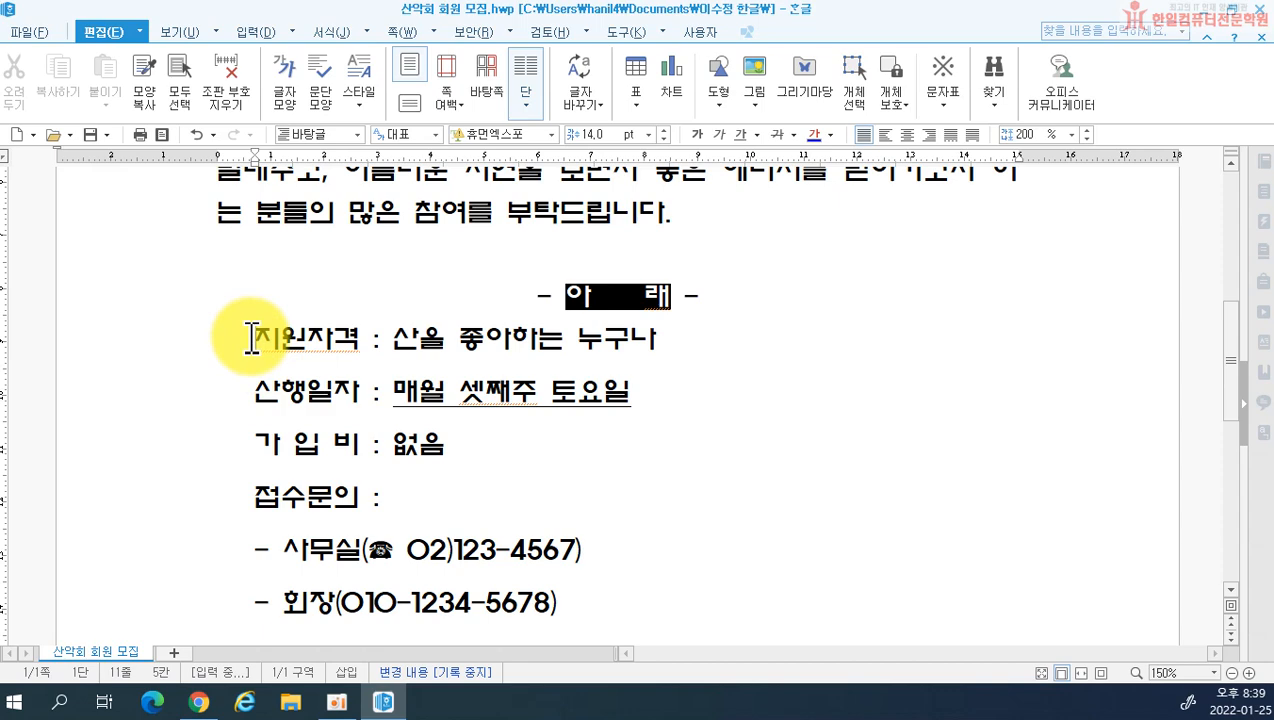
{"action": "key", "text": "ctrl+F10"}
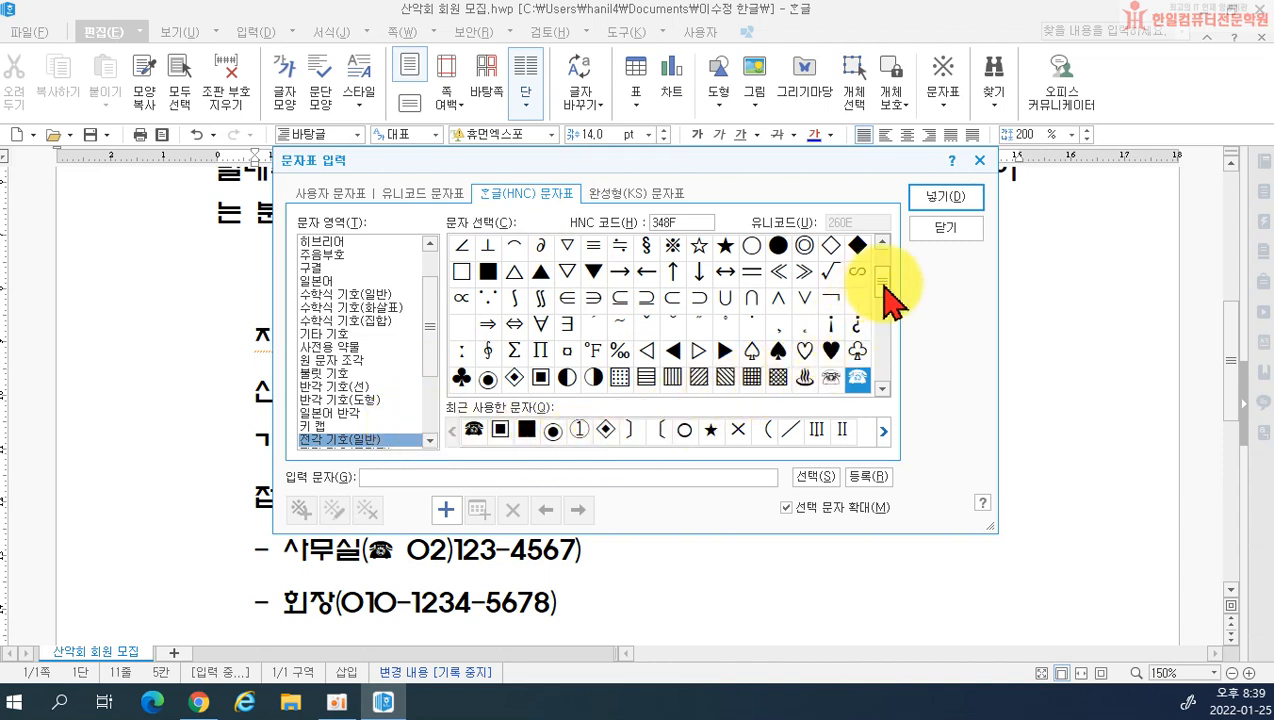
{"action": "left_click", "coordinate": [514, 380]}
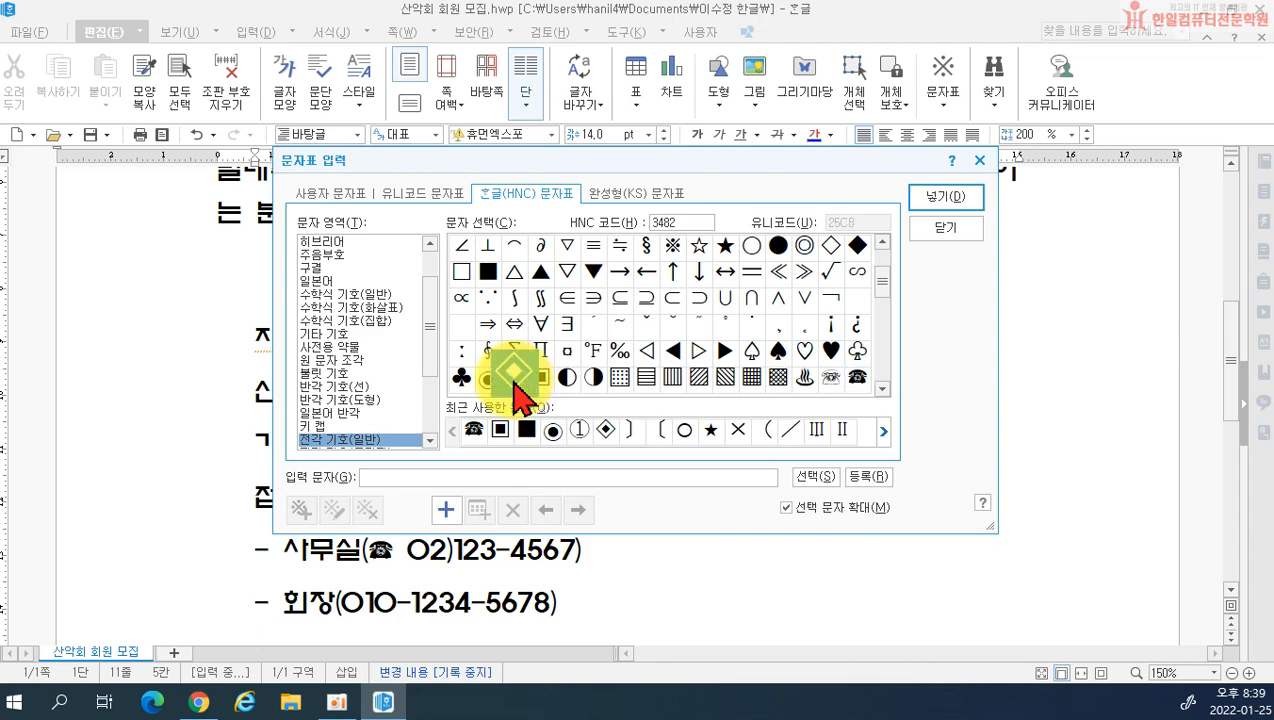
{"action": "left_click", "coordinate": [945, 197]}
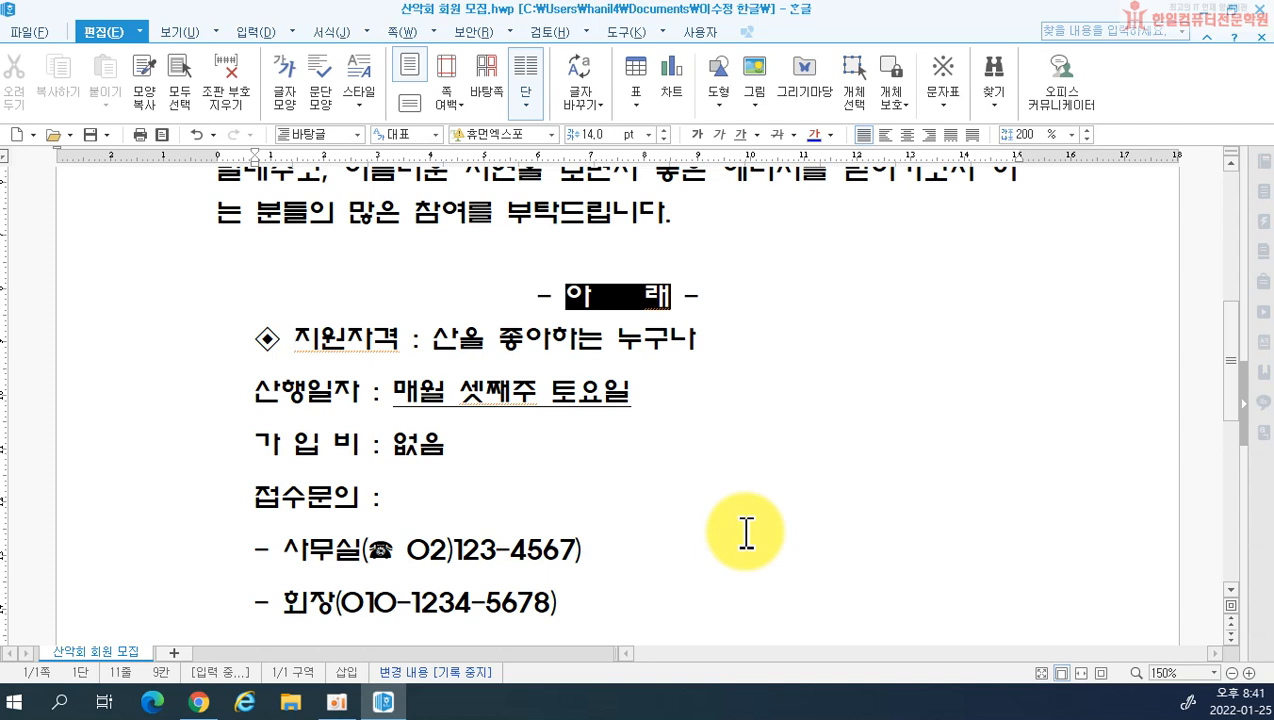
- Copy the ◈ symbol with its space to the start of the 산행일자, 가 입 비 and 접수문의 lines
{"action": "left_click", "coordinate": [256, 337]}
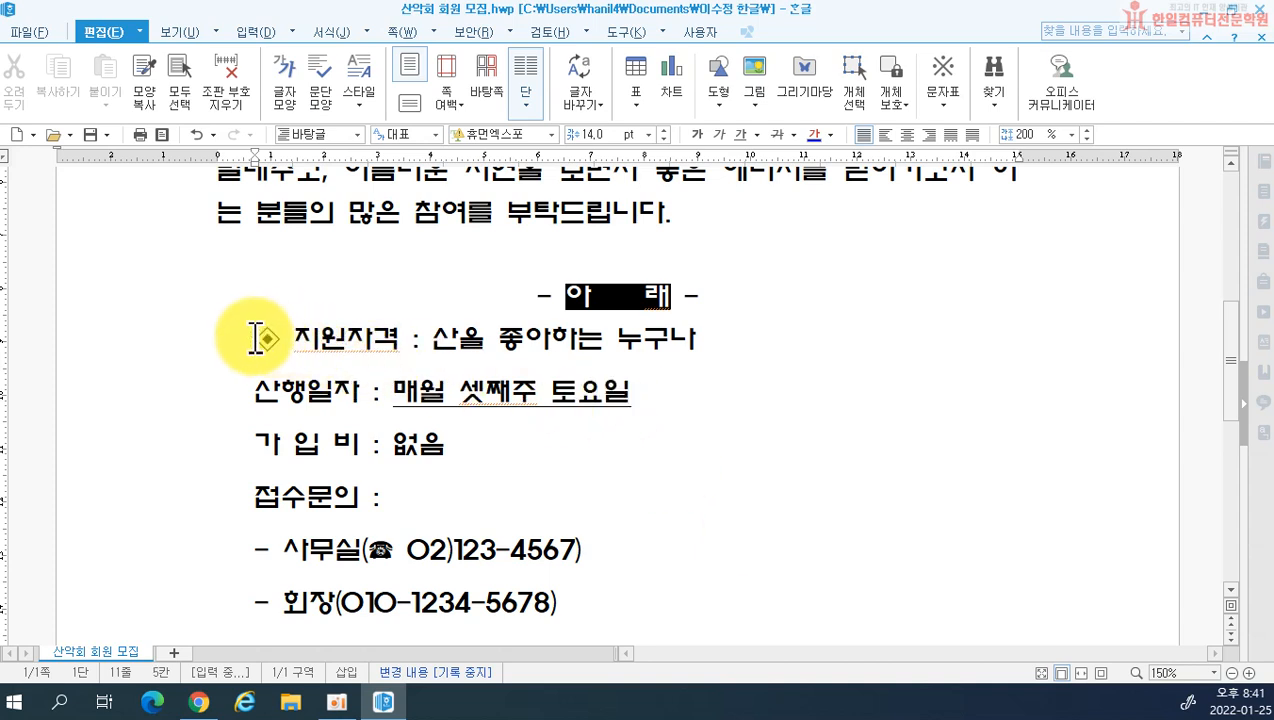
{"action": "left_click_drag", "start_coordinate": [256, 337], "coordinate": [292, 338]}
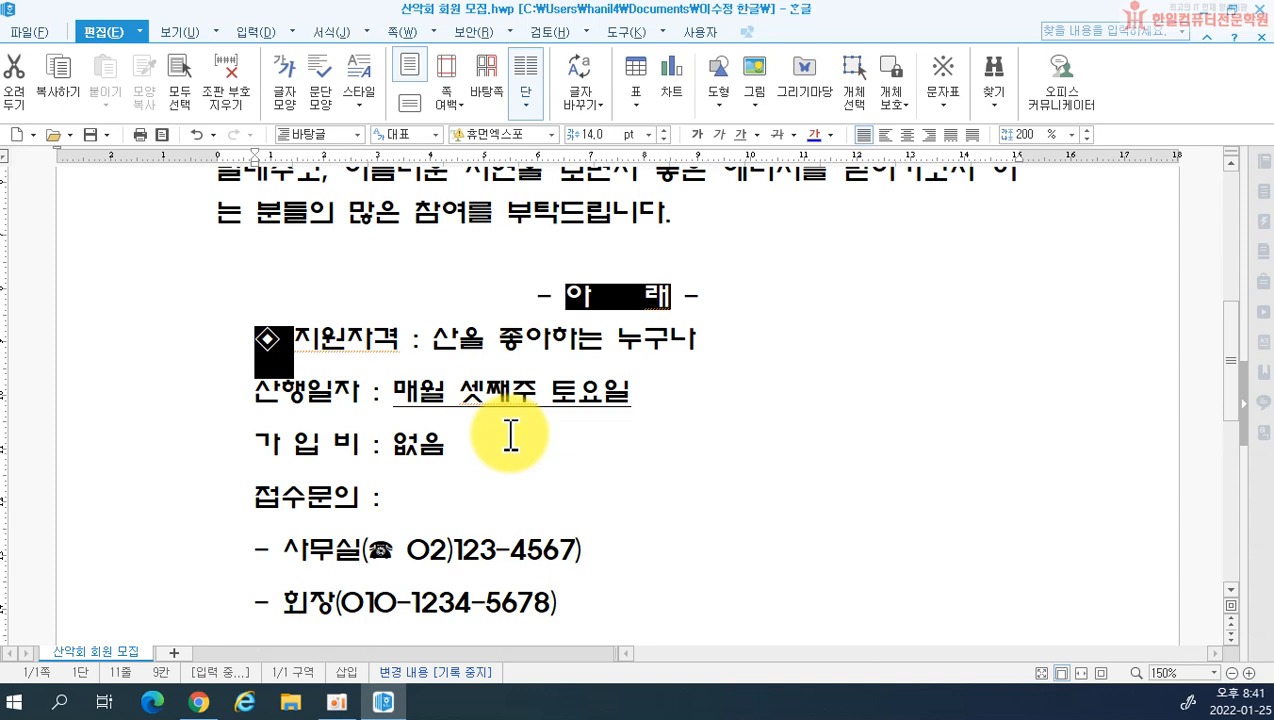
{"action": "key", "text": "ctrl+c"}
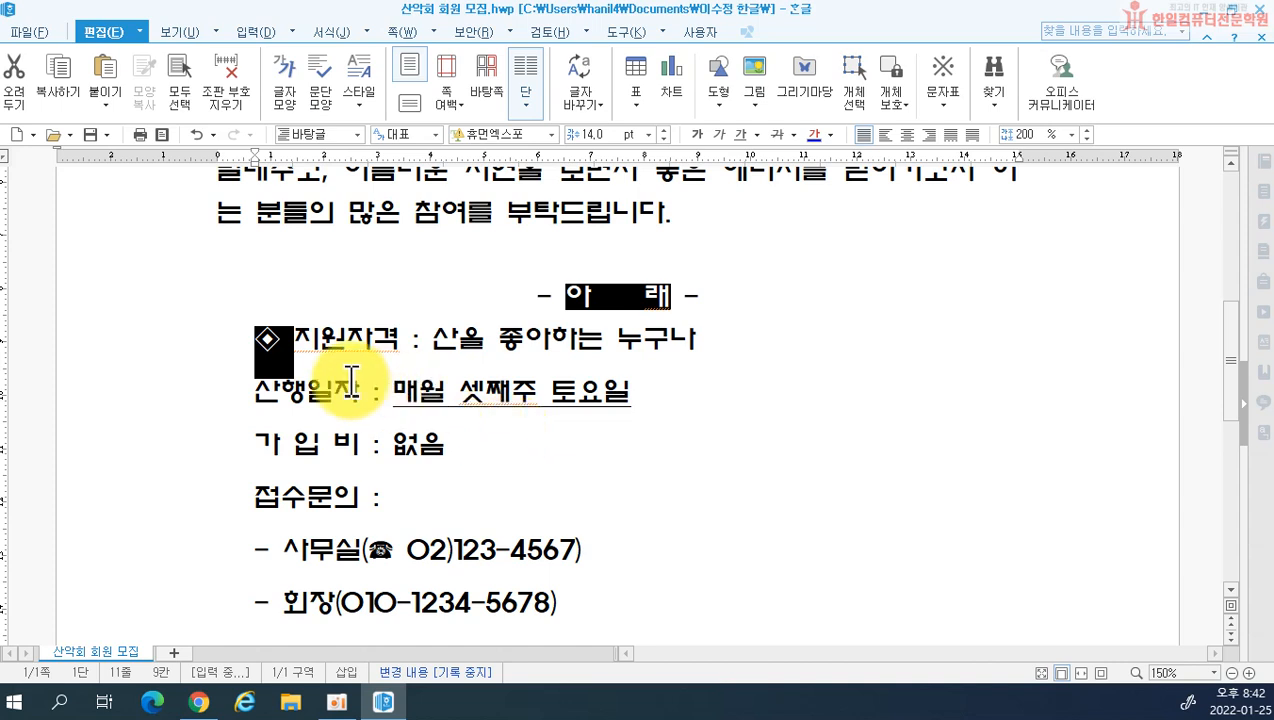
{"action": "left_click", "coordinate": [251, 398]}
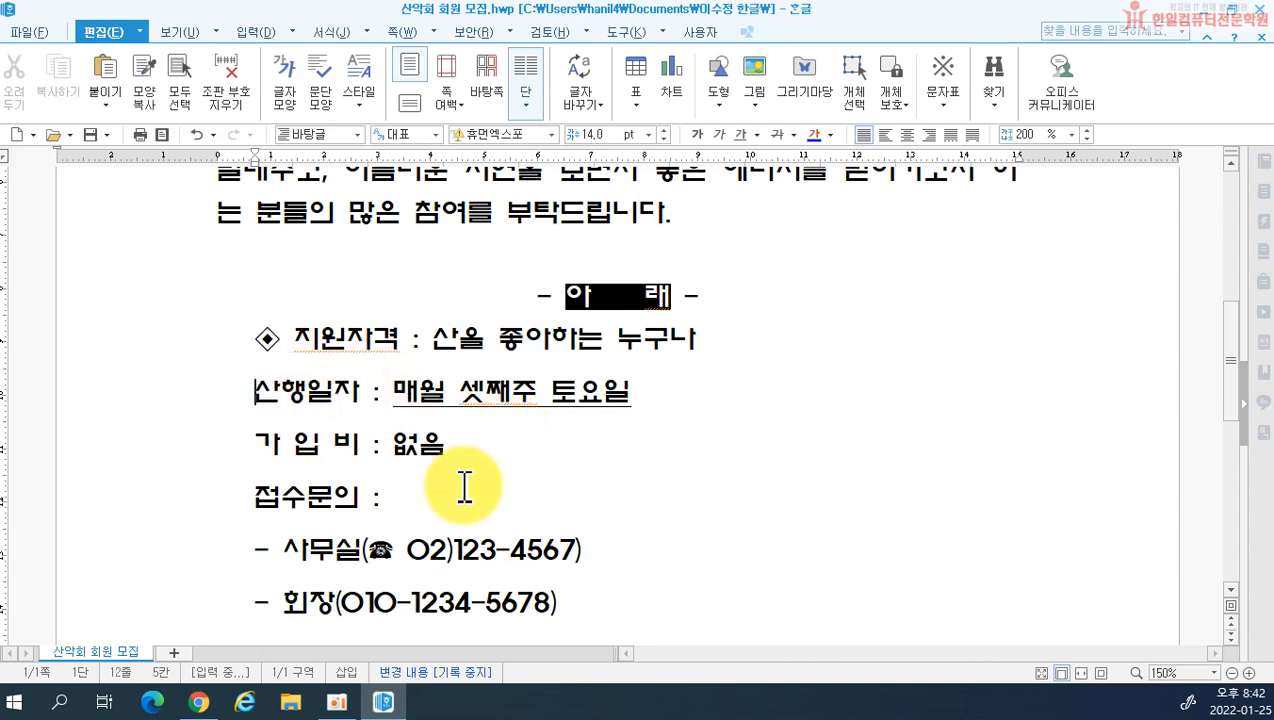
{"action": "key", "text": "ctrl+v"}
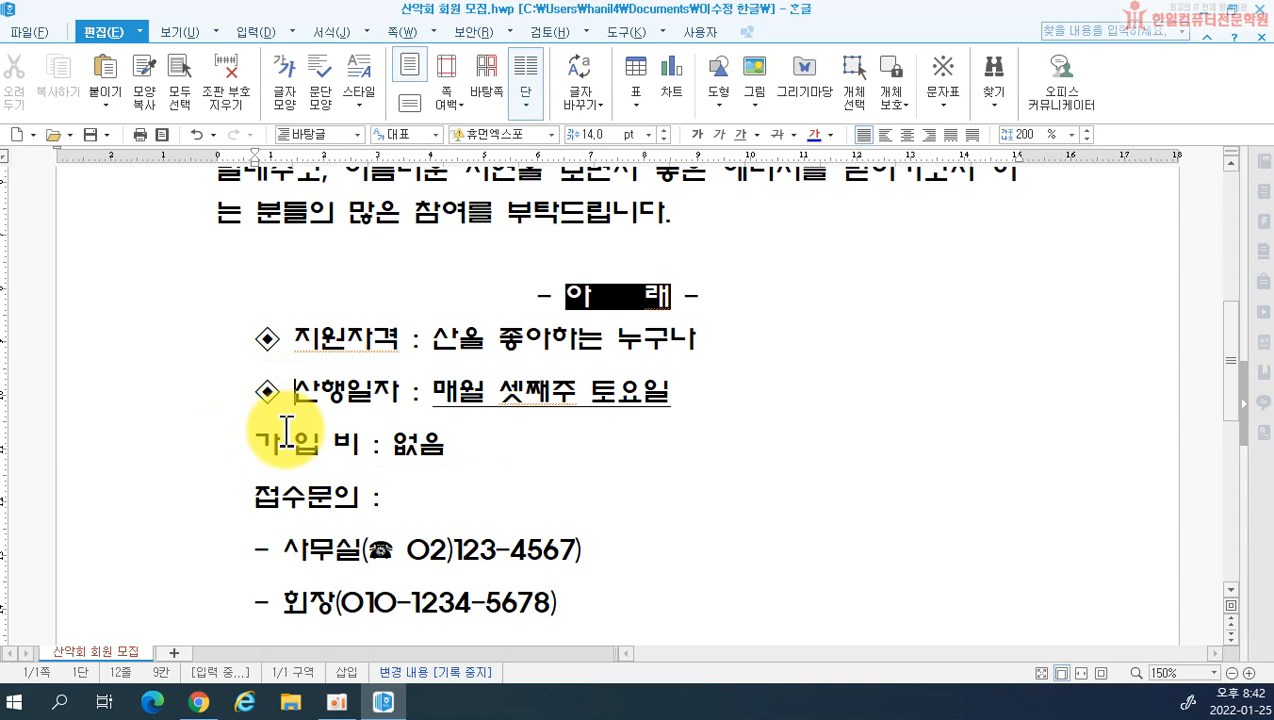
{"action": "left_click", "coordinate": [256, 445]}
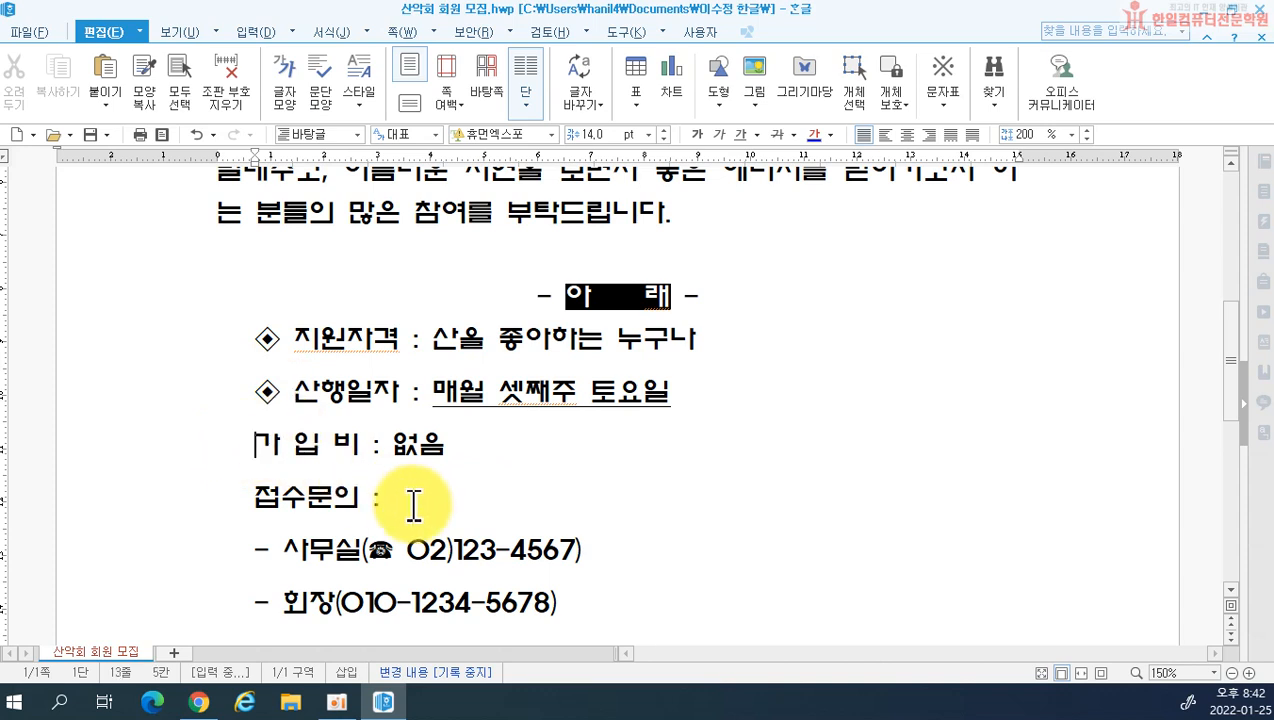
{"action": "key", "text": "ctrl+v"}
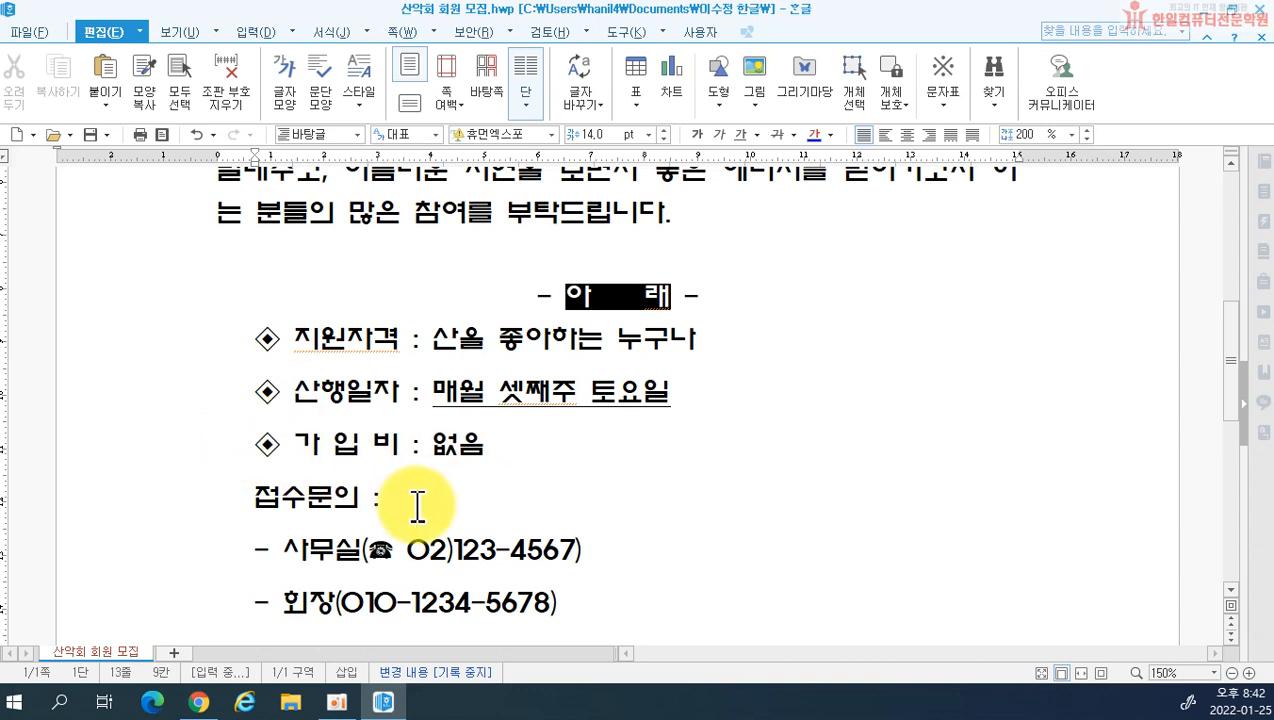
{"action": "left_click", "coordinate": [256, 497]}
{"action": "key", "text": "ctrl+v"}
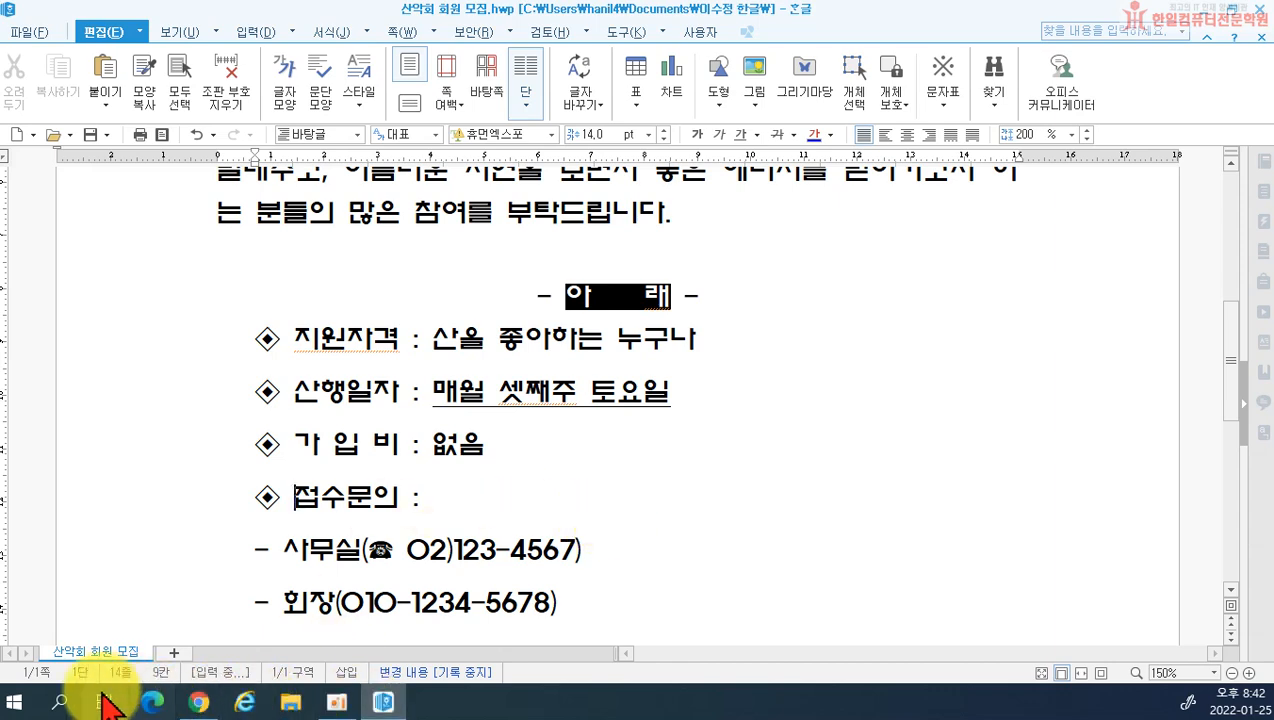
- Switch to a new Windows 메모장 note and write CTRL + C 복사하기 on the first line
{"action": "left_click", "coordinate": [14, 703]}
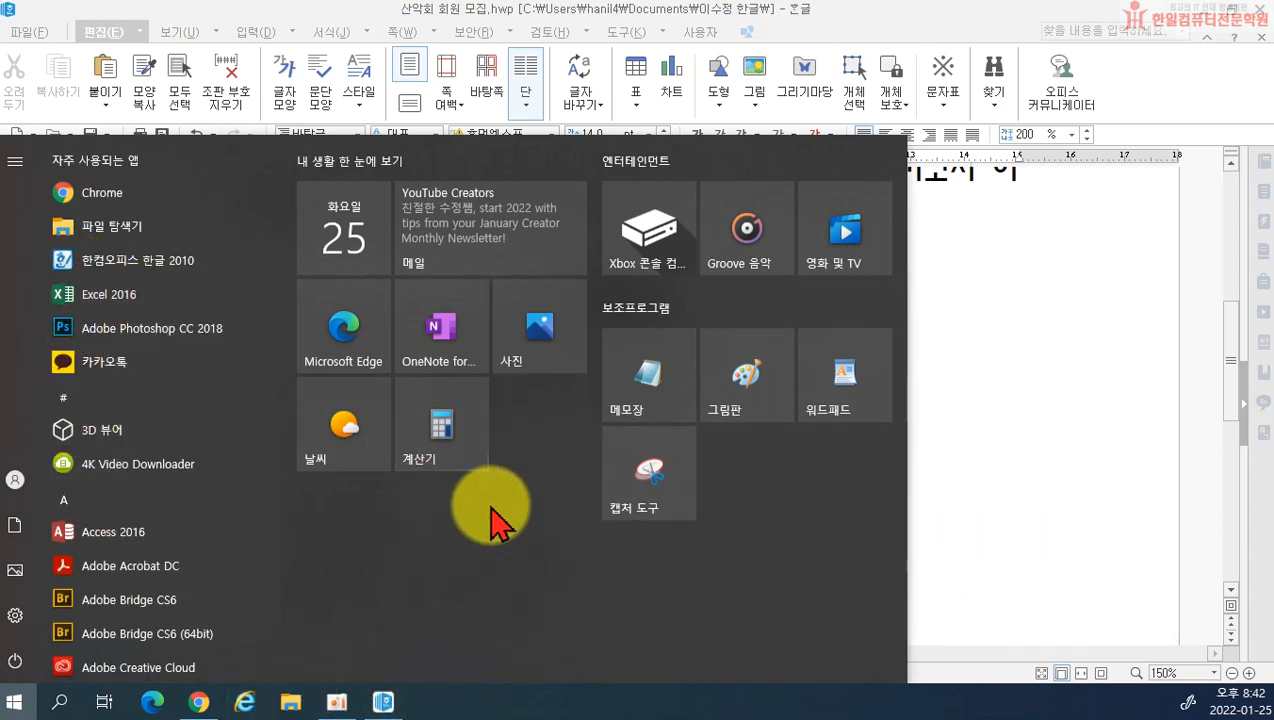
{"action": "left_click", "coordinate": [631, 384]}
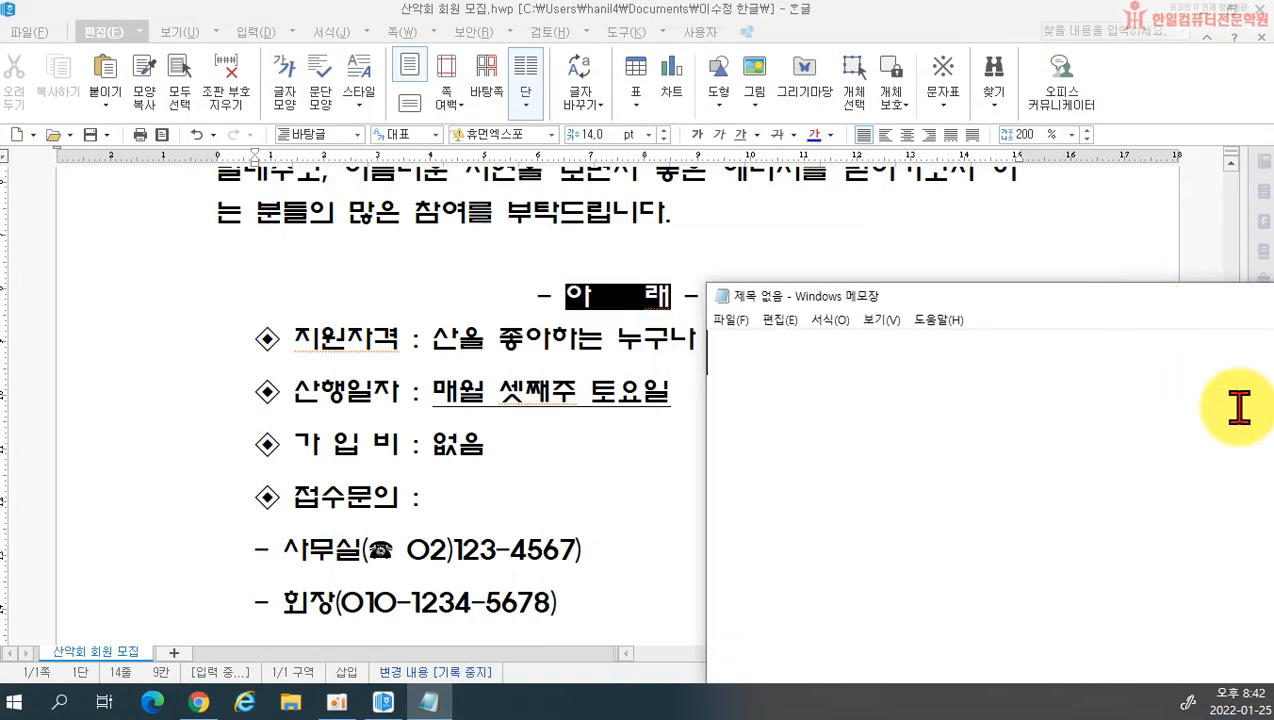
{"action": "type", "text": "ㅊㅆ"}
{"action": "type", "text": "C"}
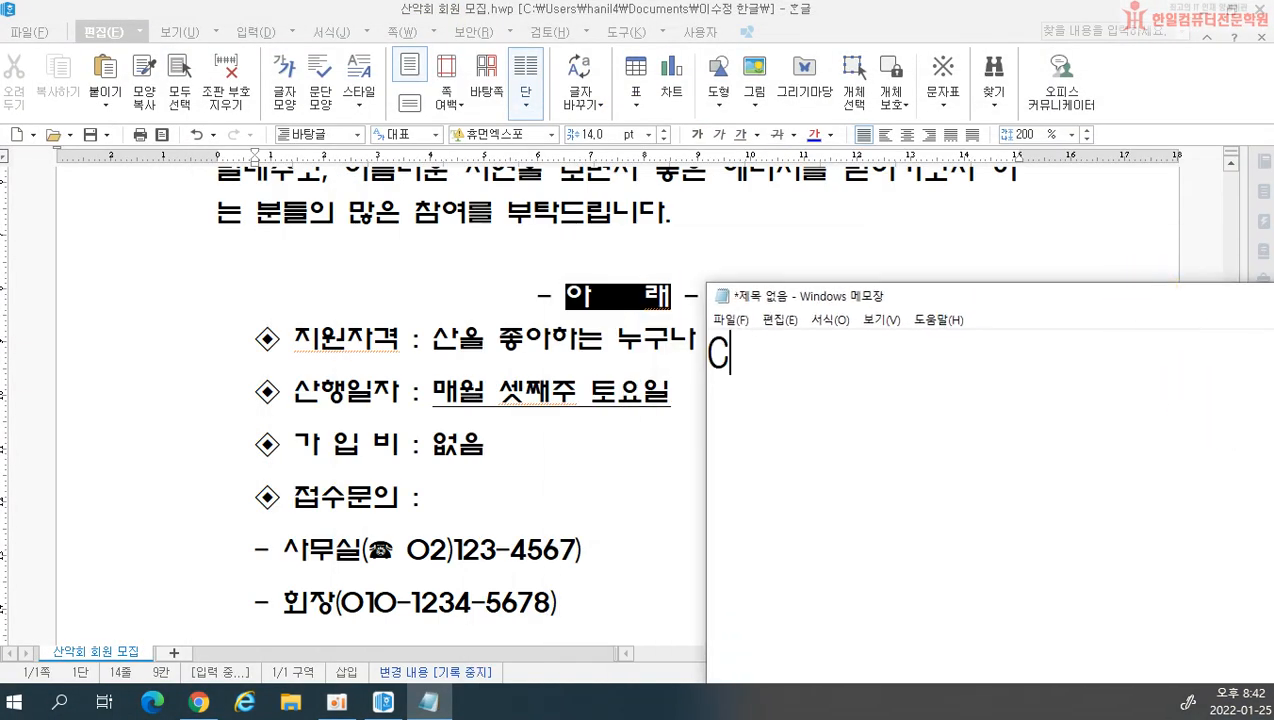
{"action": "type", "text": "TRL + C"}
{"action": "type", "text": " 복사하기"}
{"action": "key", "text": "Return"}
- Add the lines CTRL + X 잘라내기 and CTRL + V 붙이기 to the note
{"action": "type", "text": "CTRL "}
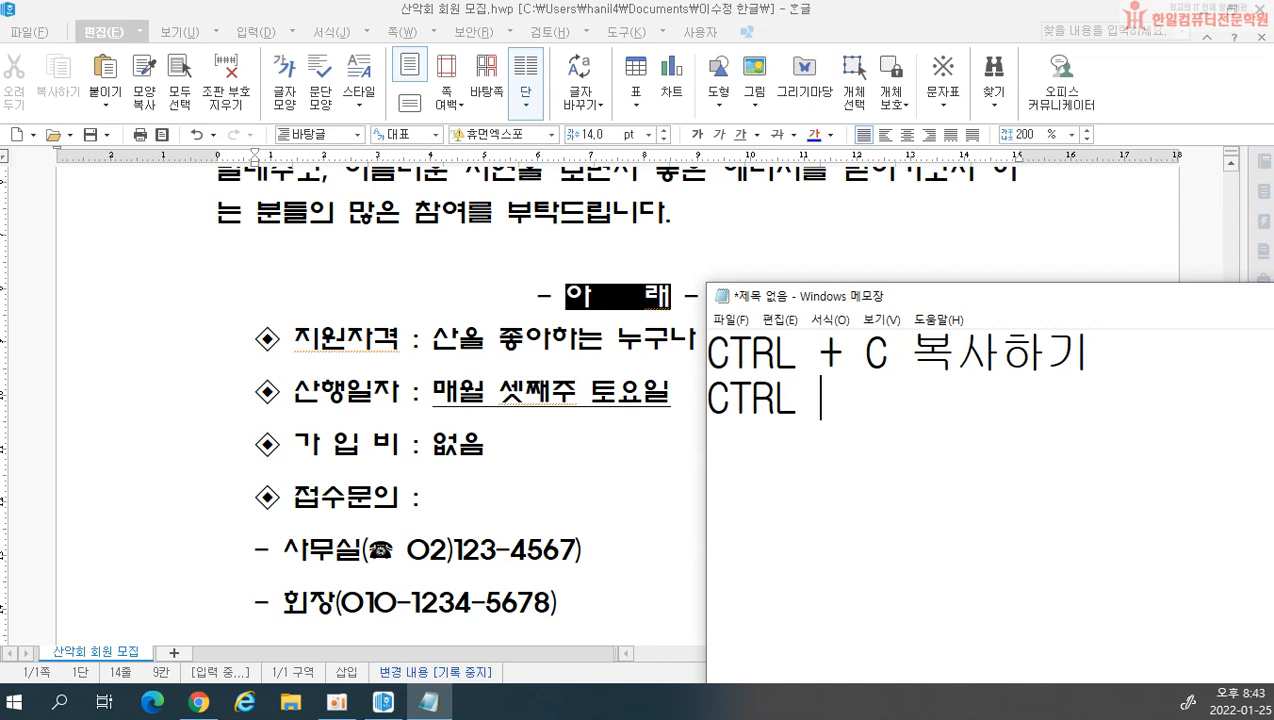
{"action": "type", "text": "+ X 잘라내기"}
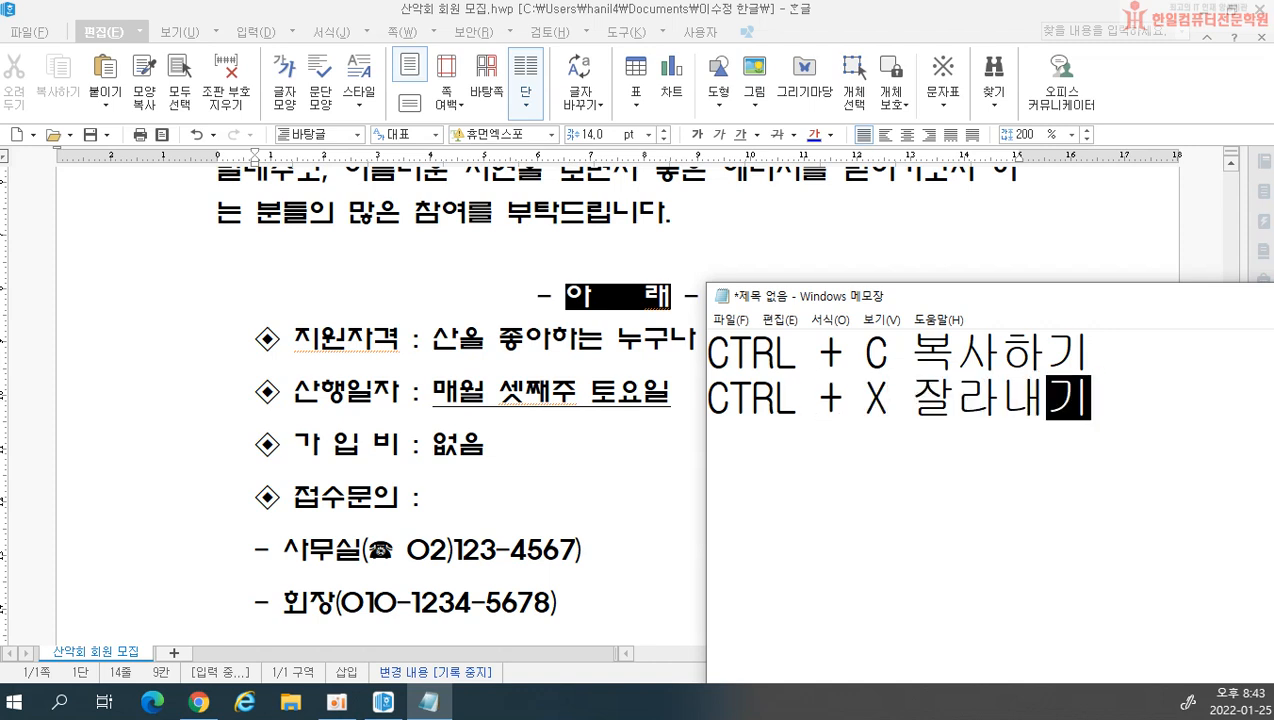
{"action": "key", "text": "Return"}
{"action": "type", "text": "CTRL + C"}
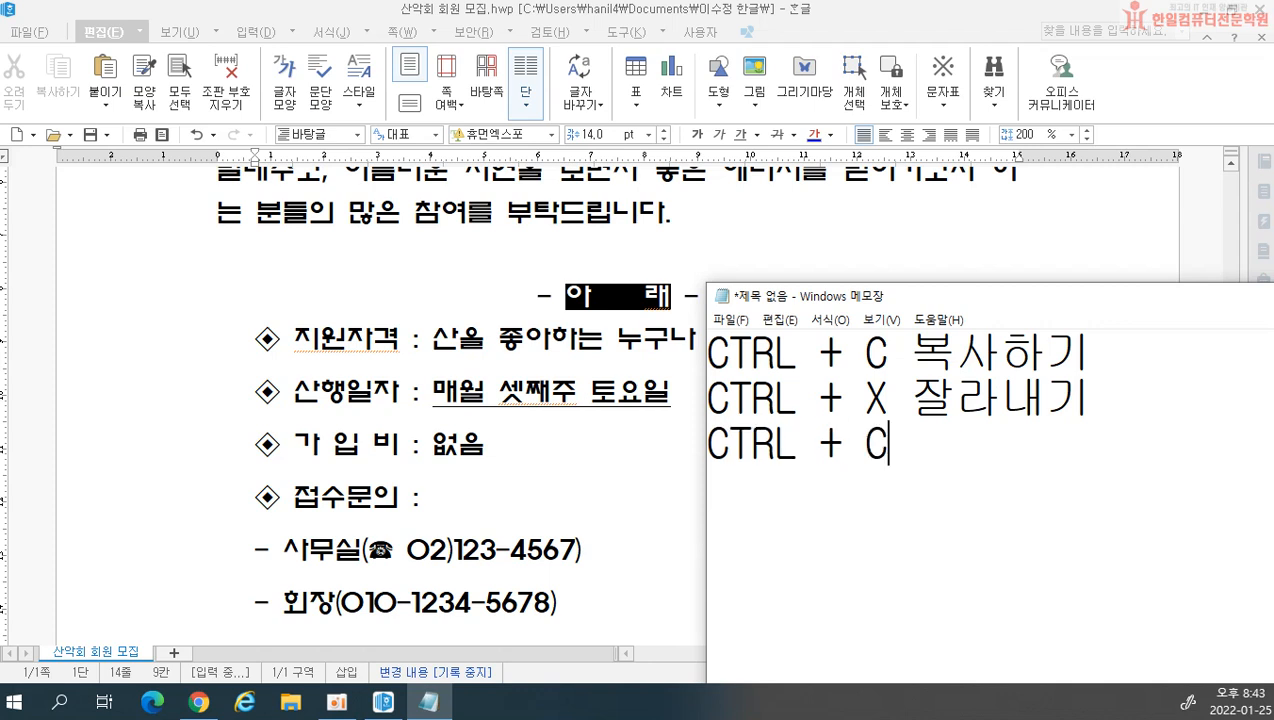
{"action": "type", "text": "ㅊ"}
{"action": "type", "text": "V 붙이기"}
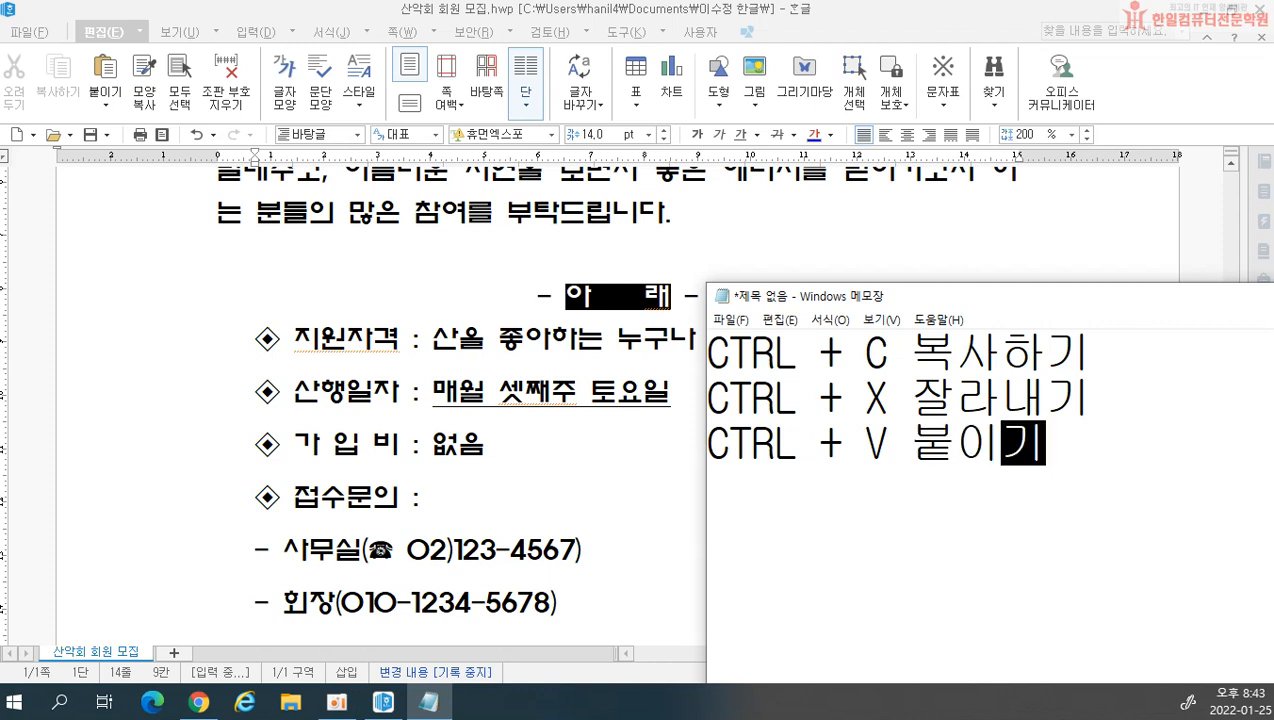
{"action": "key", "text": "Return"}
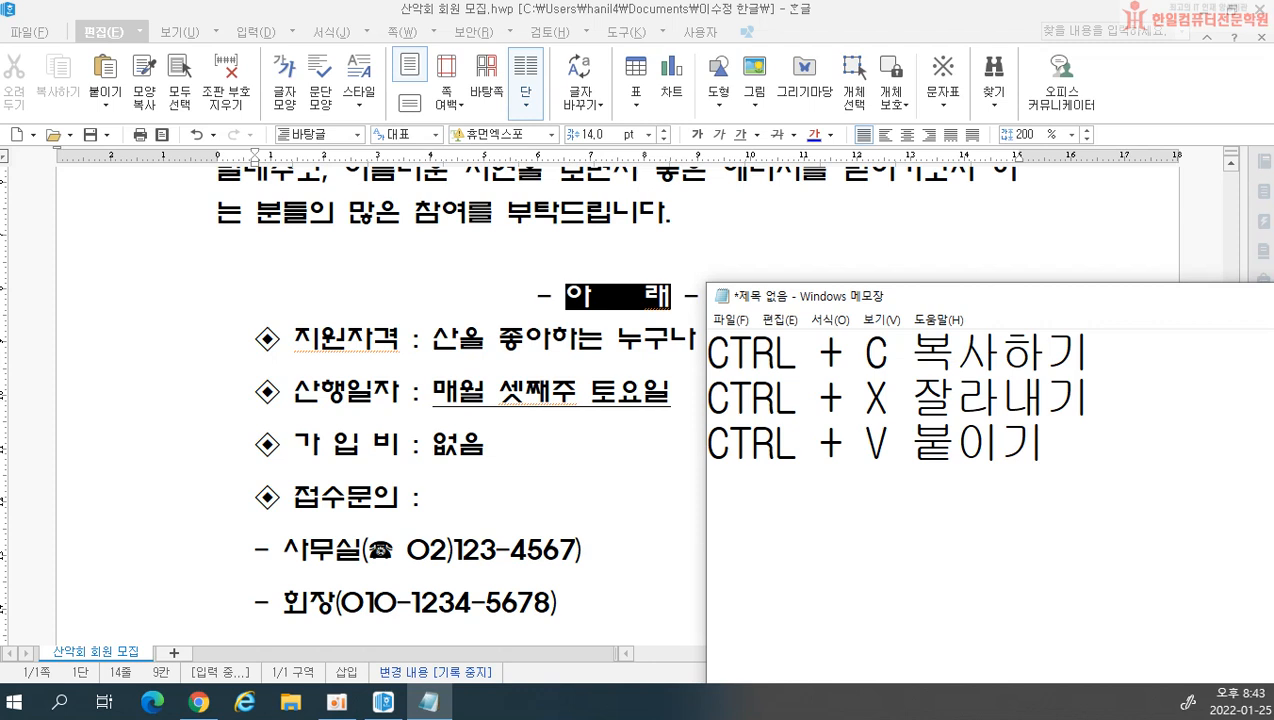
- Start a new line in the note with CTRL + Z, leaving a blank line below the CTRL + V entry
{"action": "left_click_drag", "start_coordinate": [1052, 282], "coordinate": [1044, 216]}
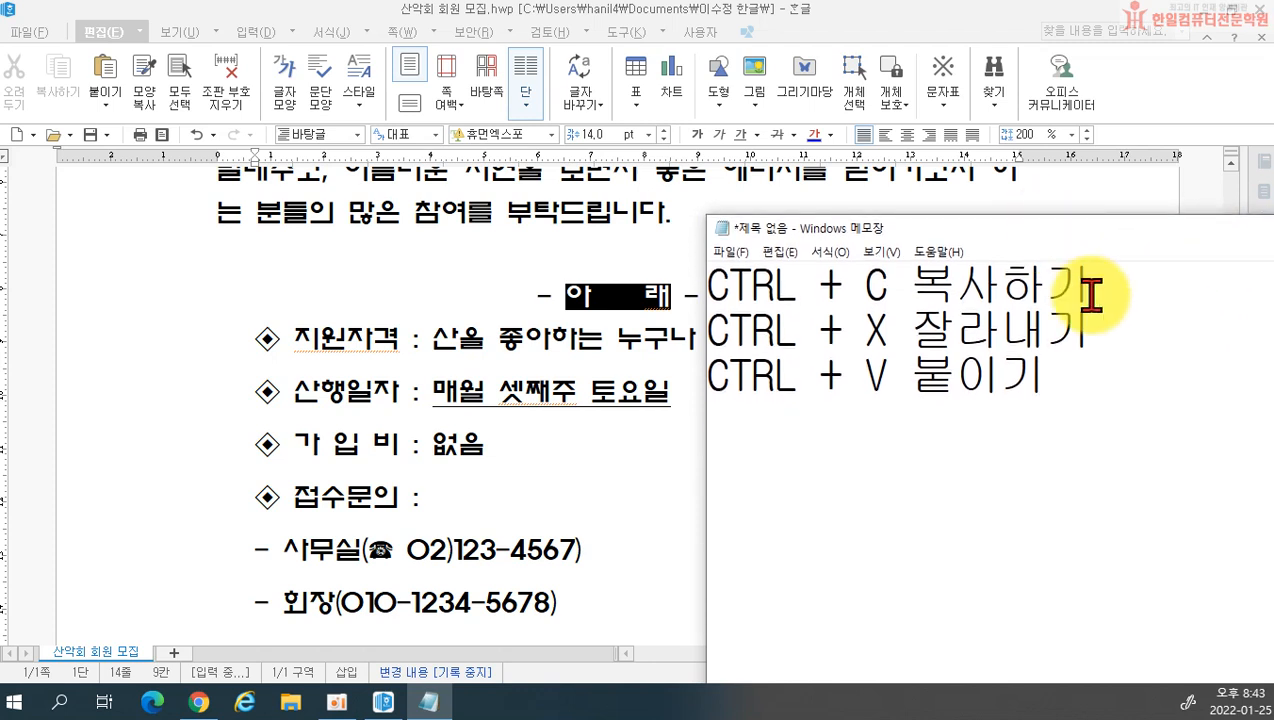
{"action": "left_click", "coordinate": [750, 450]}
{"action": "type", "text": "ㅊ"}
{"action": "key", "text": "BackSpace"}
{"action": "key", "text": "Hangul"}
{"action": "type", "text": "CTR"}
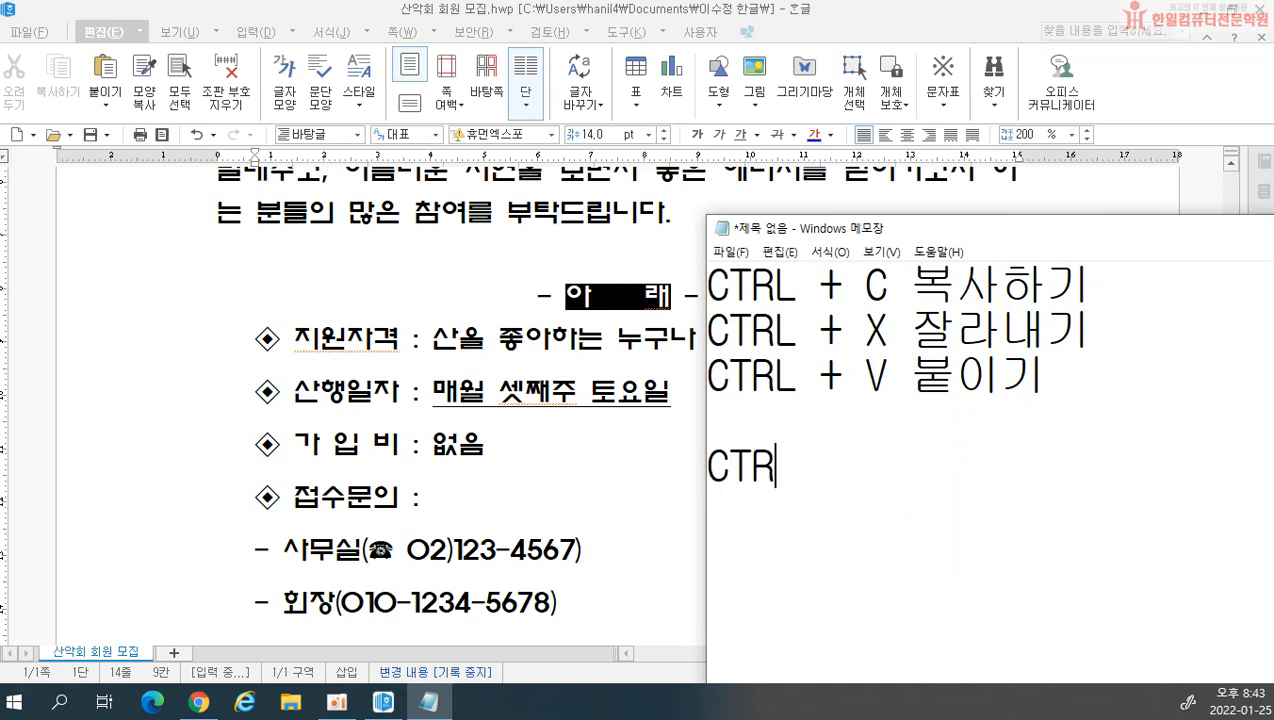
{"action": "type", "text": "L + Z"}
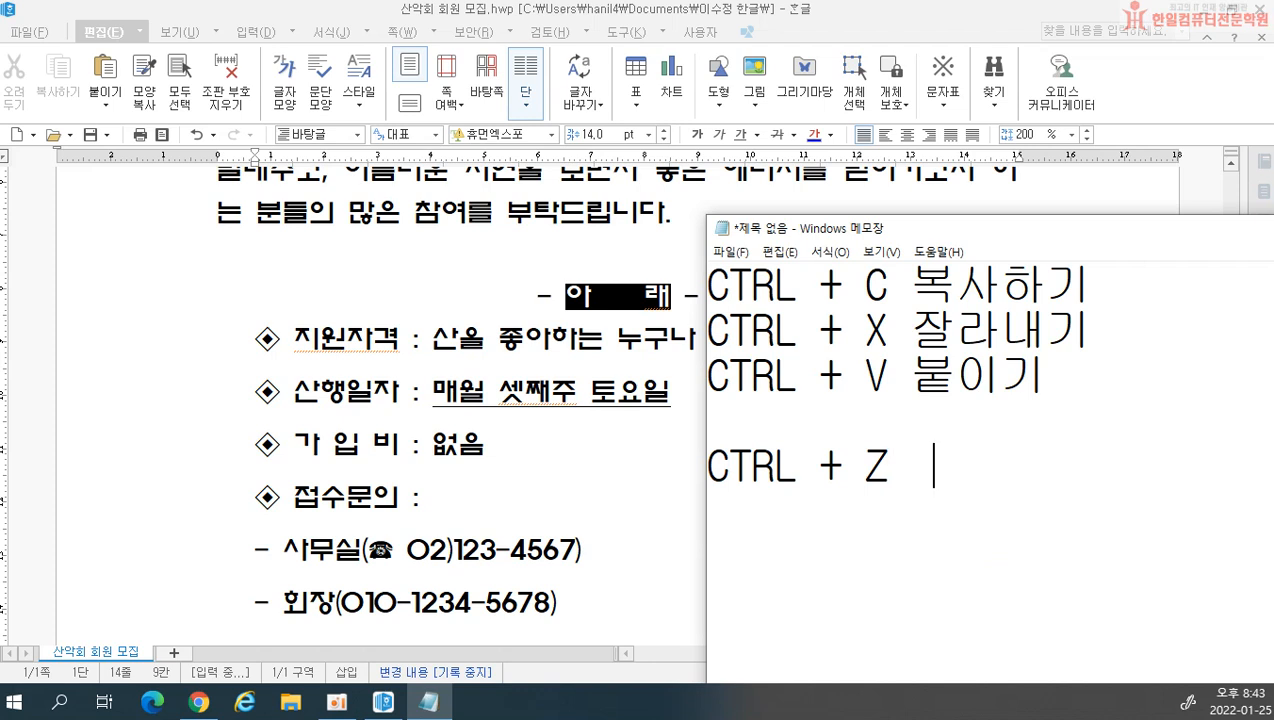
- Complete the CTRL + Z line with the description 되돌리기(실행취소) and reposition the note window so the whole line fits
{"action": "type", "text": "ehle"}
{"action": "key", "text": "BackSpace"}
{"action": "key", "text": "BackSpace"}
{"action": "key", "text": "BackSpace"}
{"action": "key", "text": "BackSpace"}
{"action": "key", "text": "Hangul"}
{"action": "type", "text": "도ㅣ돌리기)"}
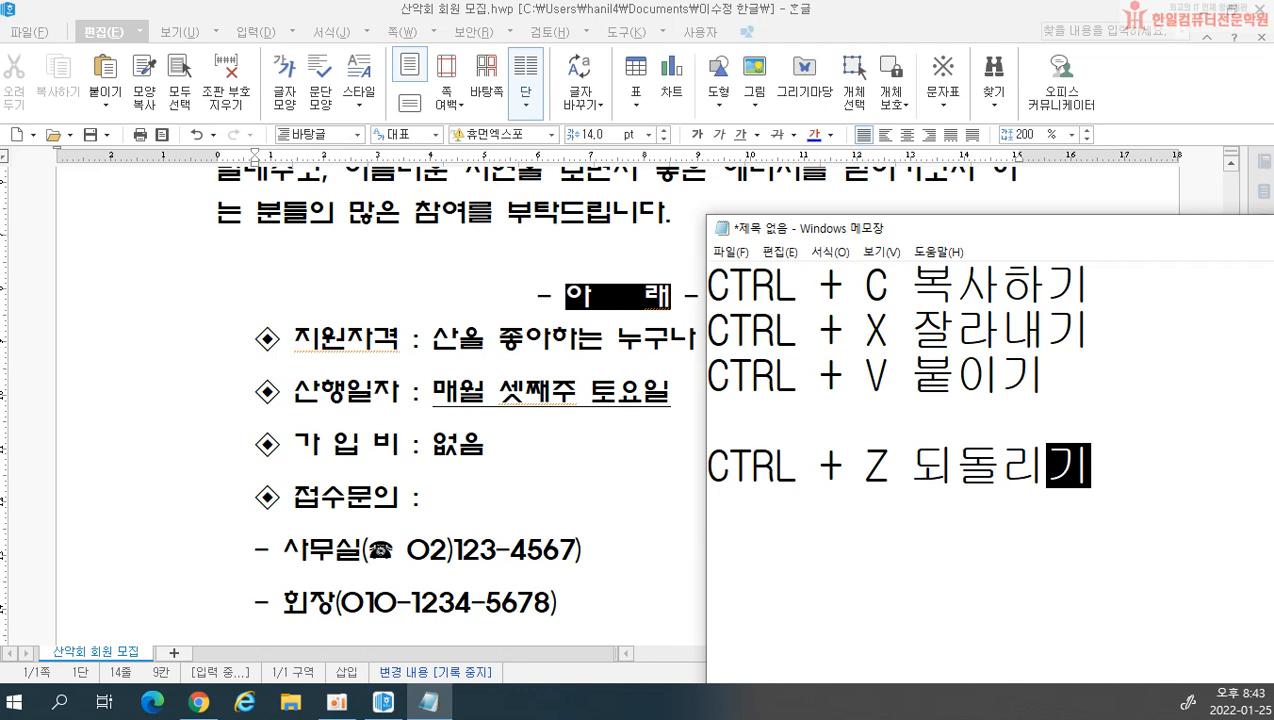
{"action": "type", "text": "실행취소"}
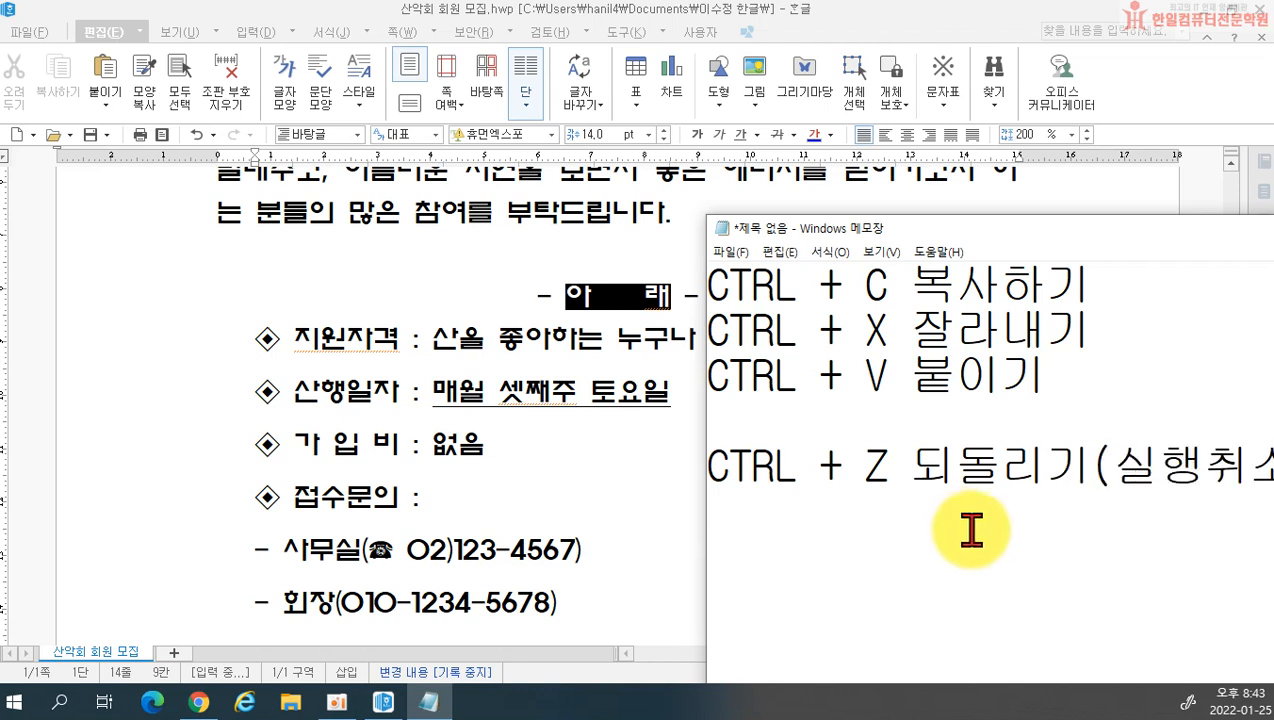
{"action": "left_click_drag", "start_coordinate": [947, 228], "coordinate": [885, 225]}
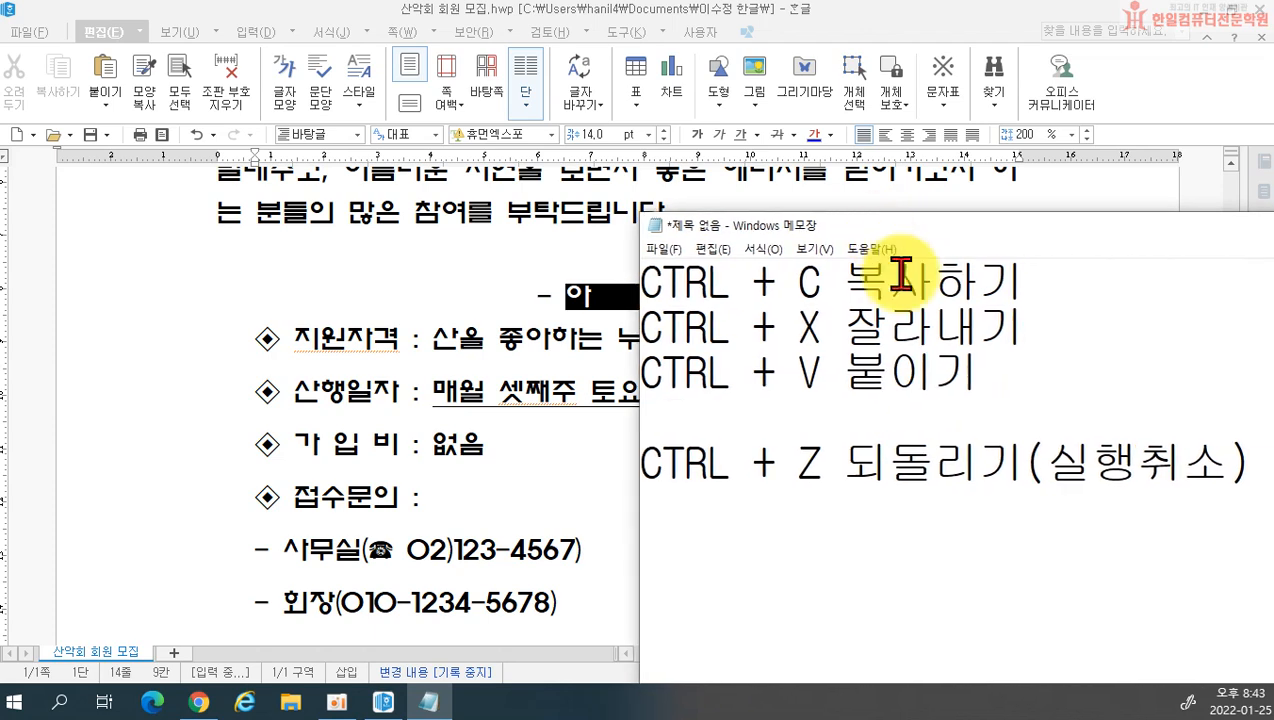
- Switch to the 한글 document and select all of its text from the page margin
{"action": "left_click", "coordinate": [275, 220]}
{"action": "scroll", "coordinate": [256, 233], "scroll_direction": "up", "scroll_amount": 10}
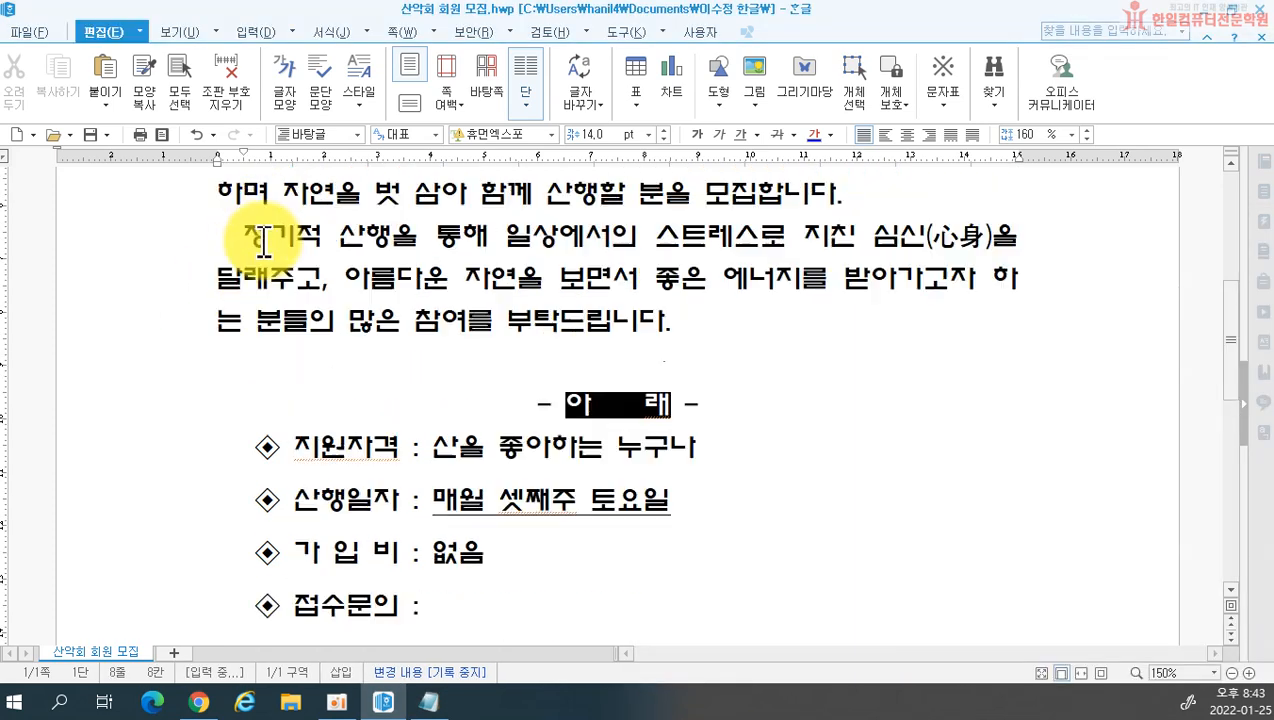
{"action": "left_click", "coordinate": [133, 380]}
{"action": "triple_click", "coordinate": [143, 364]}
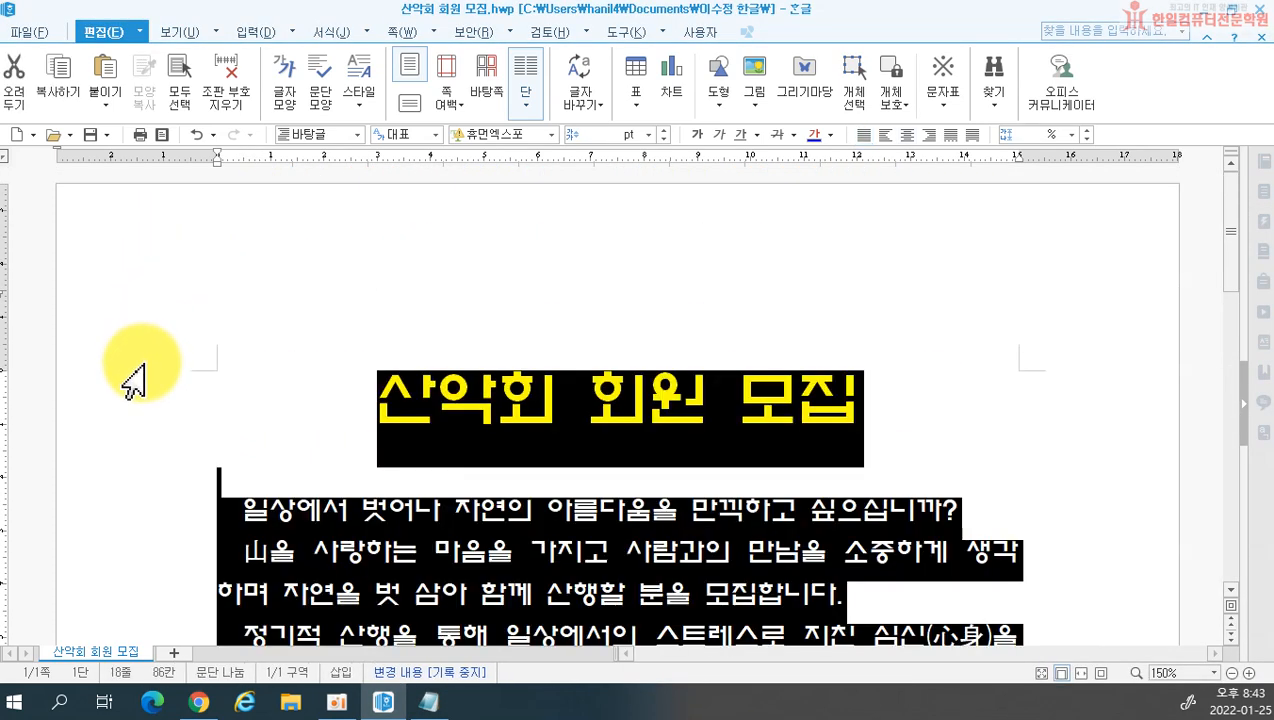
{"action": "scroll", "coordinate": [405, 416], "scroll_direction": "down", "scroll_amount": 5}
- Return to the 메모장 note and add the line CTRL + A 전체선택 under the CTRL + Z entry
{"action": "left_click", "coordinate": [430, 703]}
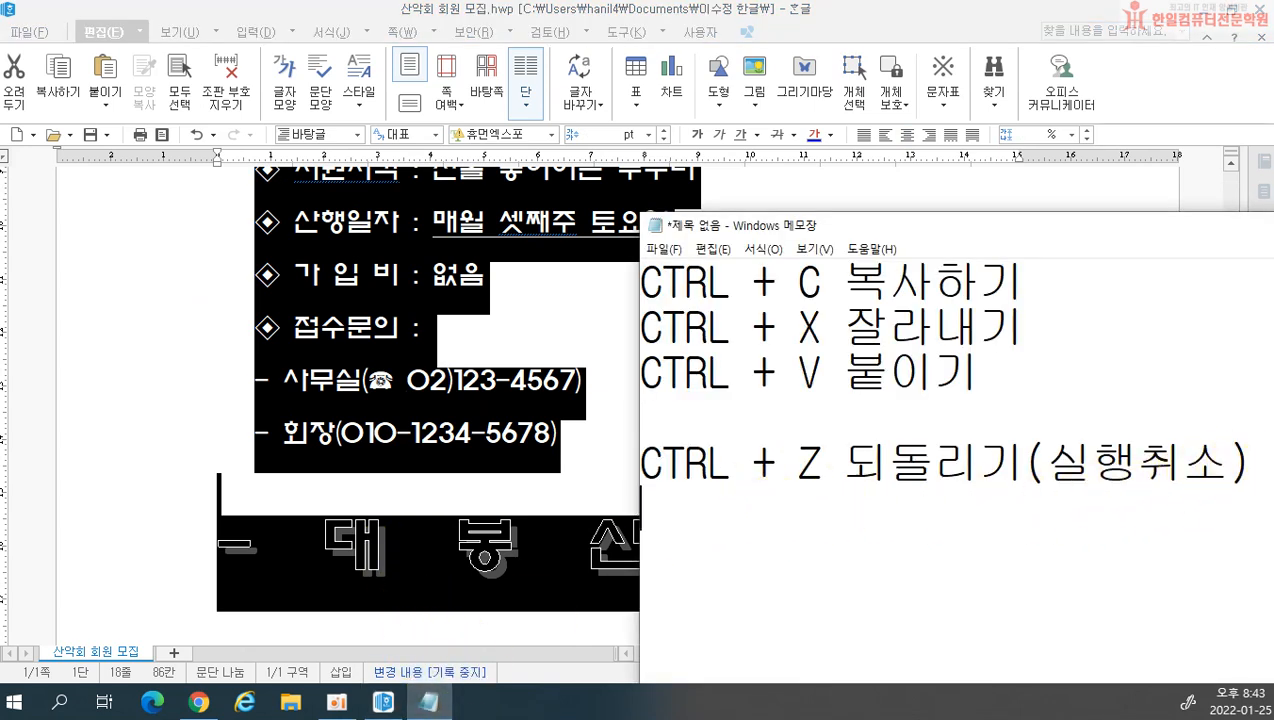
{"action": "type", "text": "CTRL"}
{"action": "type", "text": " + A 전체"}
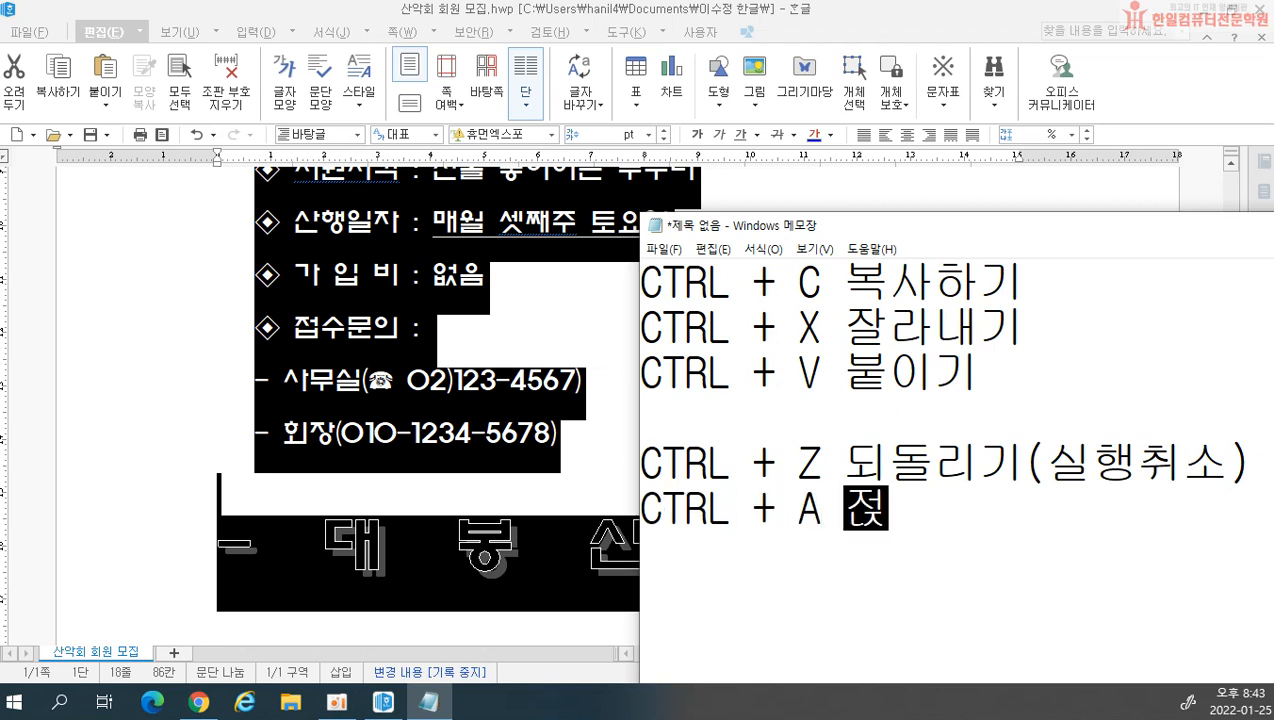
{"action": "type", "text": "선택"}
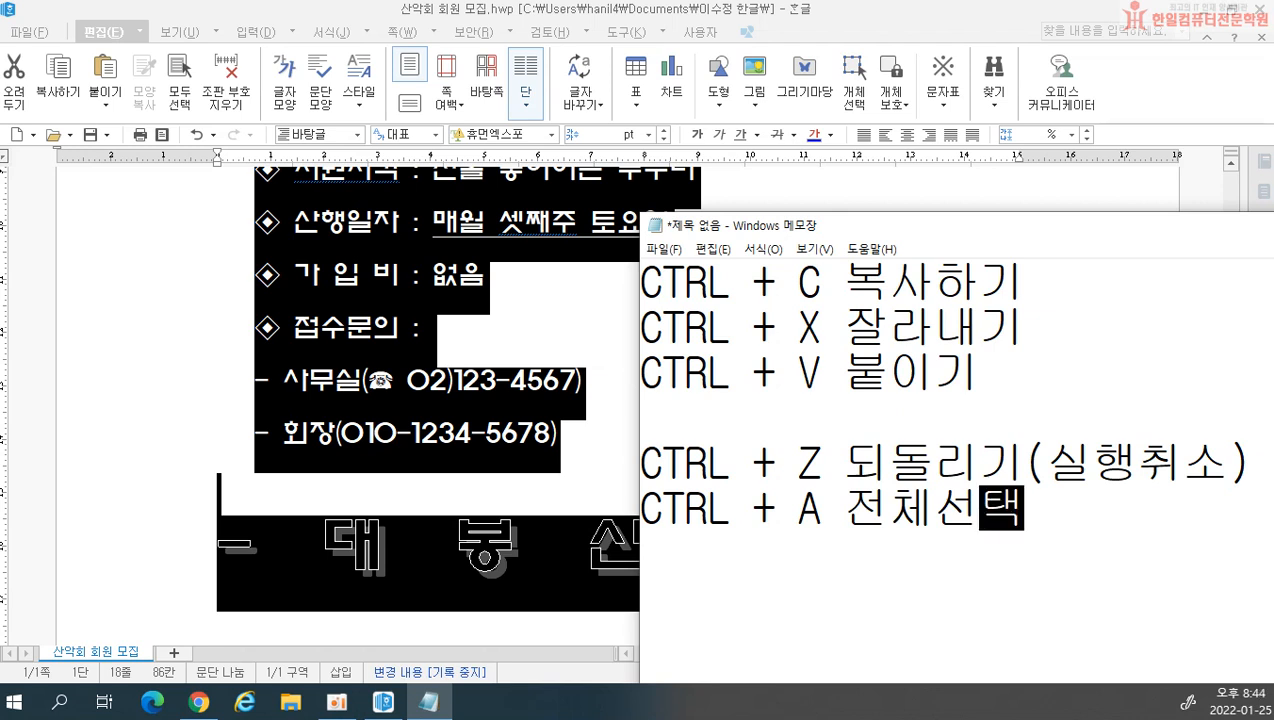
{"action": "left_click", "coordinate": [1170, 567]}
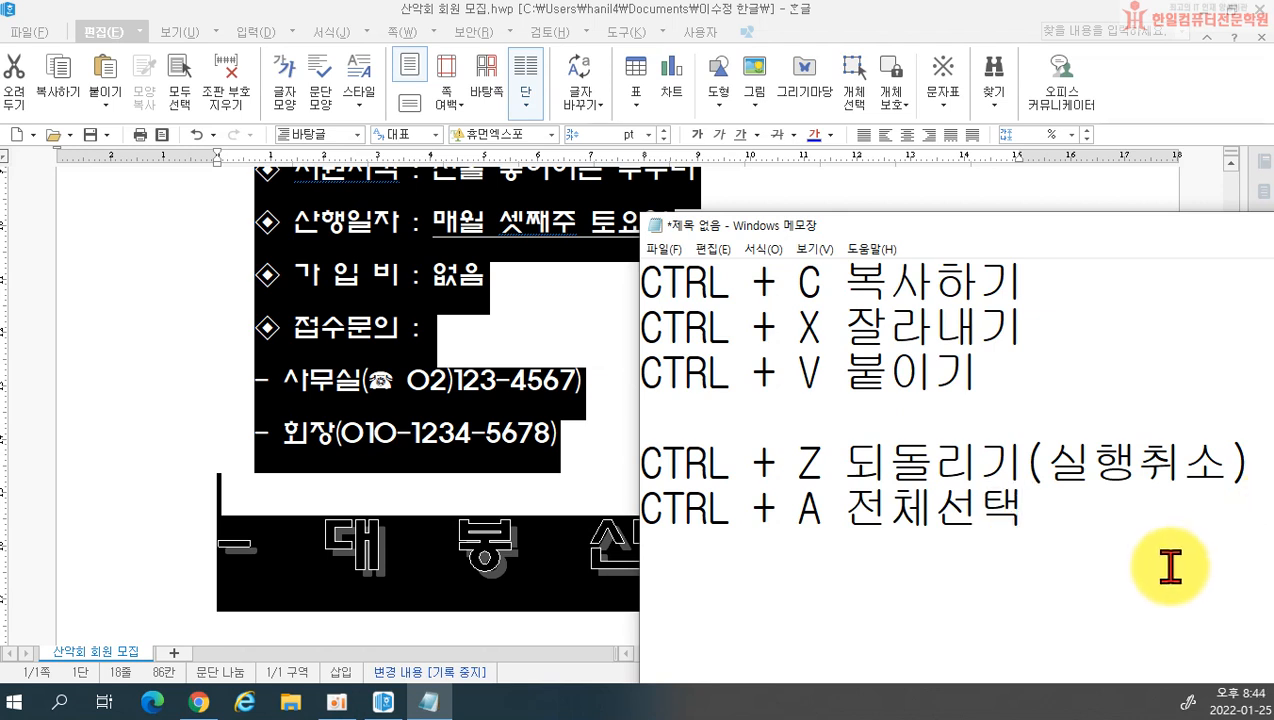
{"action": "left_click_drag", "start_coordinate": [645, 284], "coordinate": [1019, 363]}
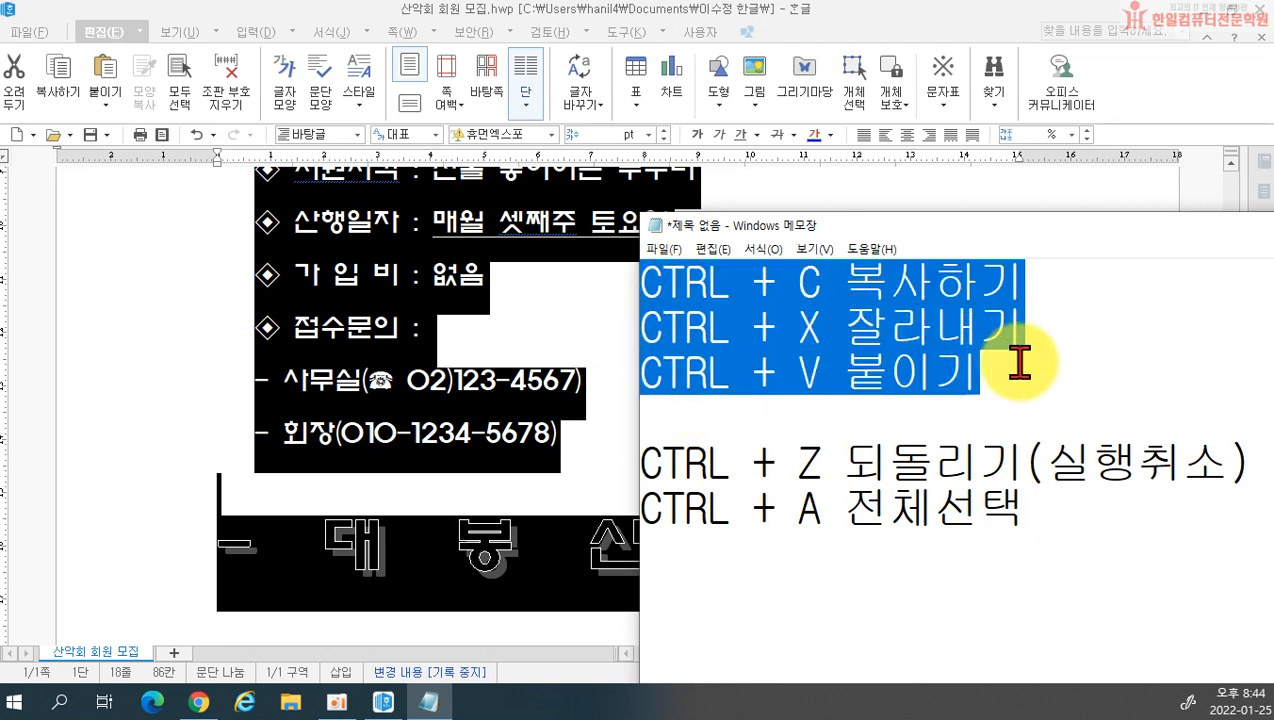
{"action": "left_click_drag", "start_coordinate": [658, 464], "coordinate": [984, 468]}
{"action": "left_click", "coordinate": [1253, 468]}
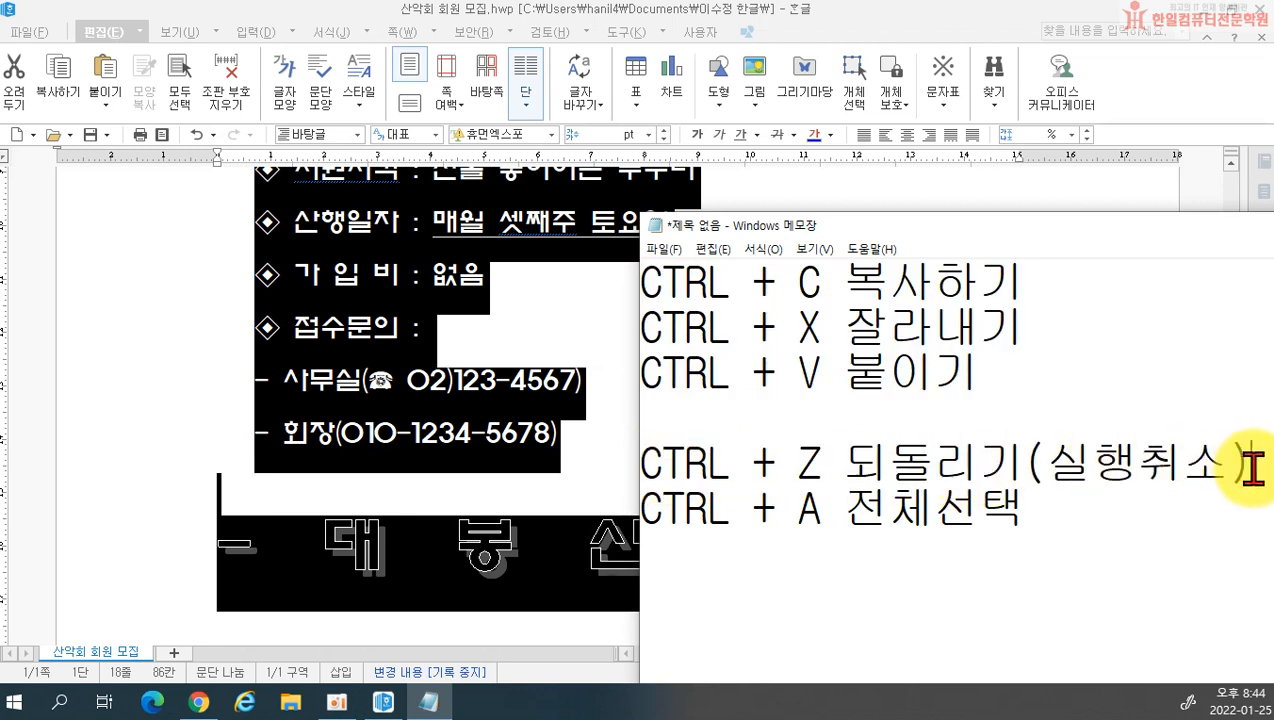
{"action": "left_click_drag", "start_coordinate": [1250, 468], "coordinate": [623, 268]}
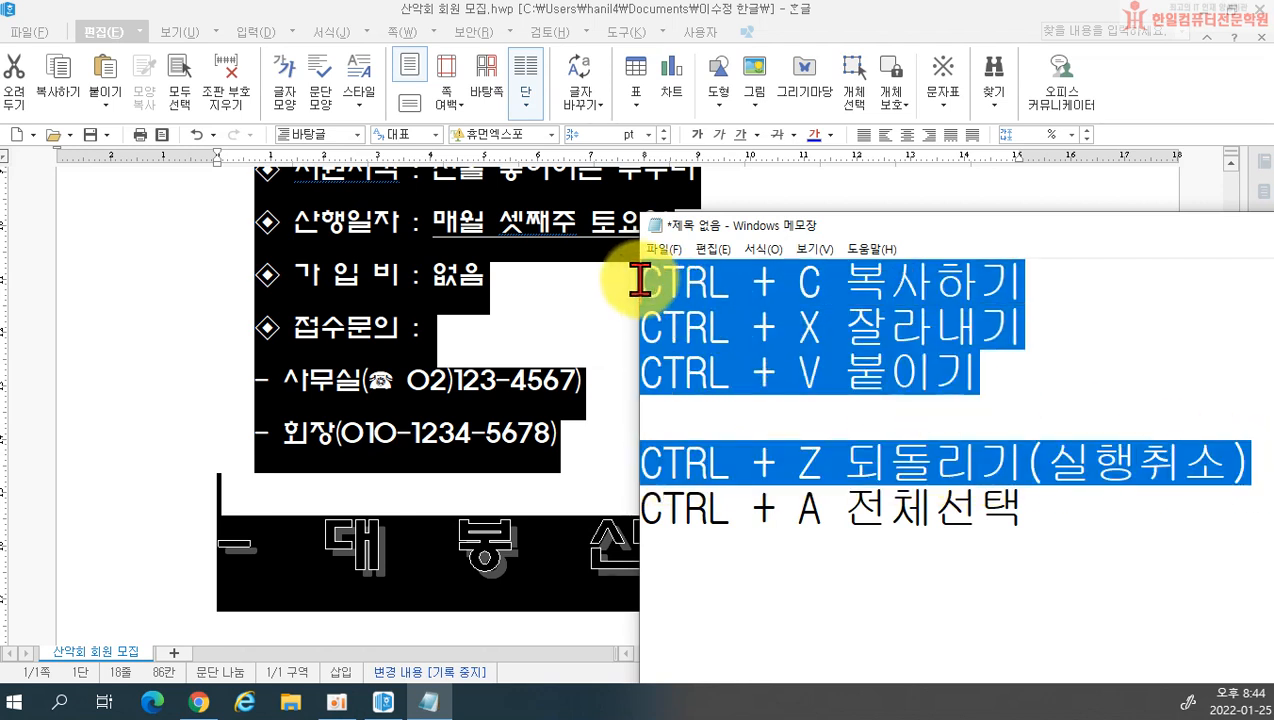
{"action": "left_click", "coordinate": [1068, 524]}
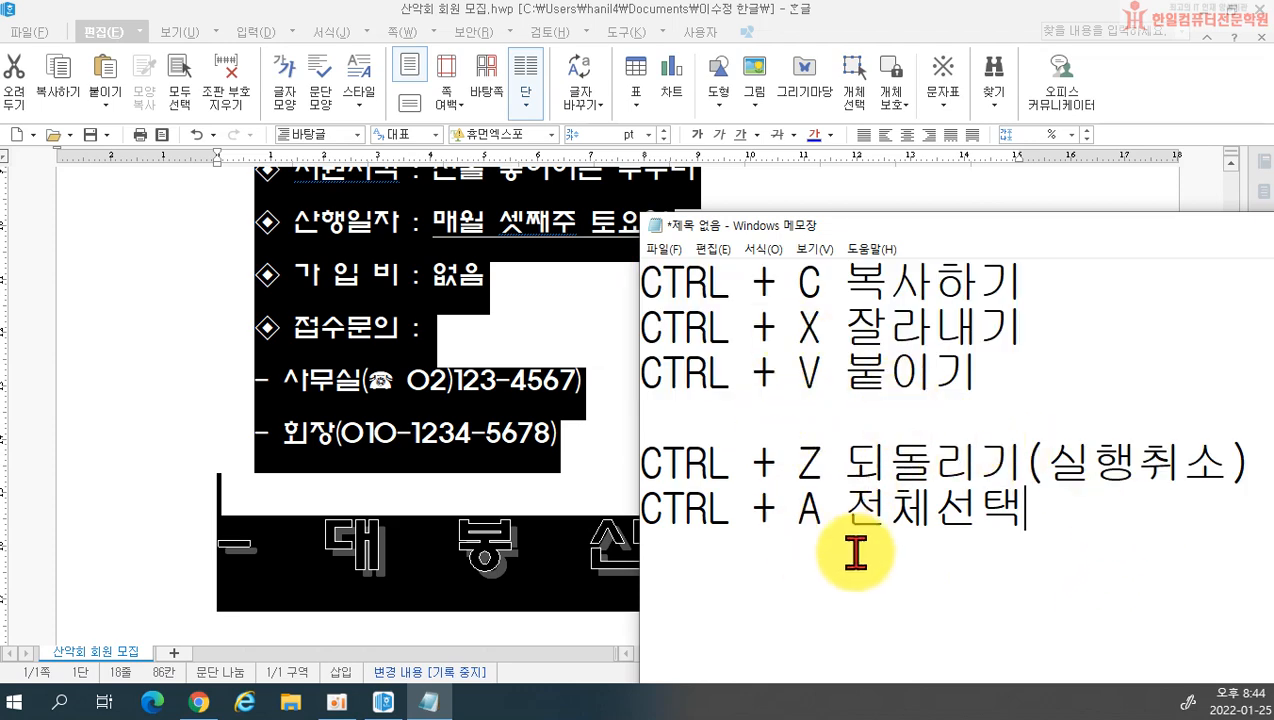
- Switch to the 한글 document, try selecting the whole text with the Select All command, and clear the selection
{"action": "left_click", "coordinate": [488, 464]}
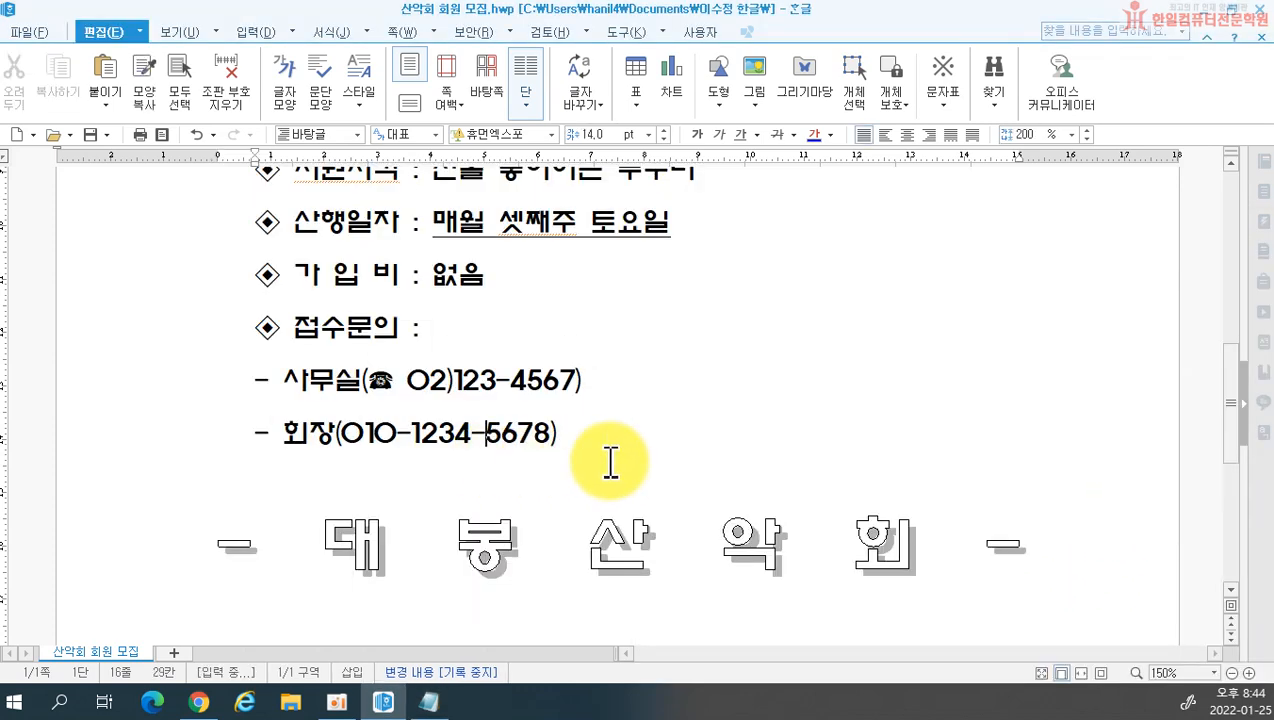
{"action": "key", "text": "ctrl+a"}
{"action": "scroll", "coordinate": [700, 450], "scroll_direction": "up", "scroll_amount": 5}
{"action": "left_click", "coordinate": [790, 420]}
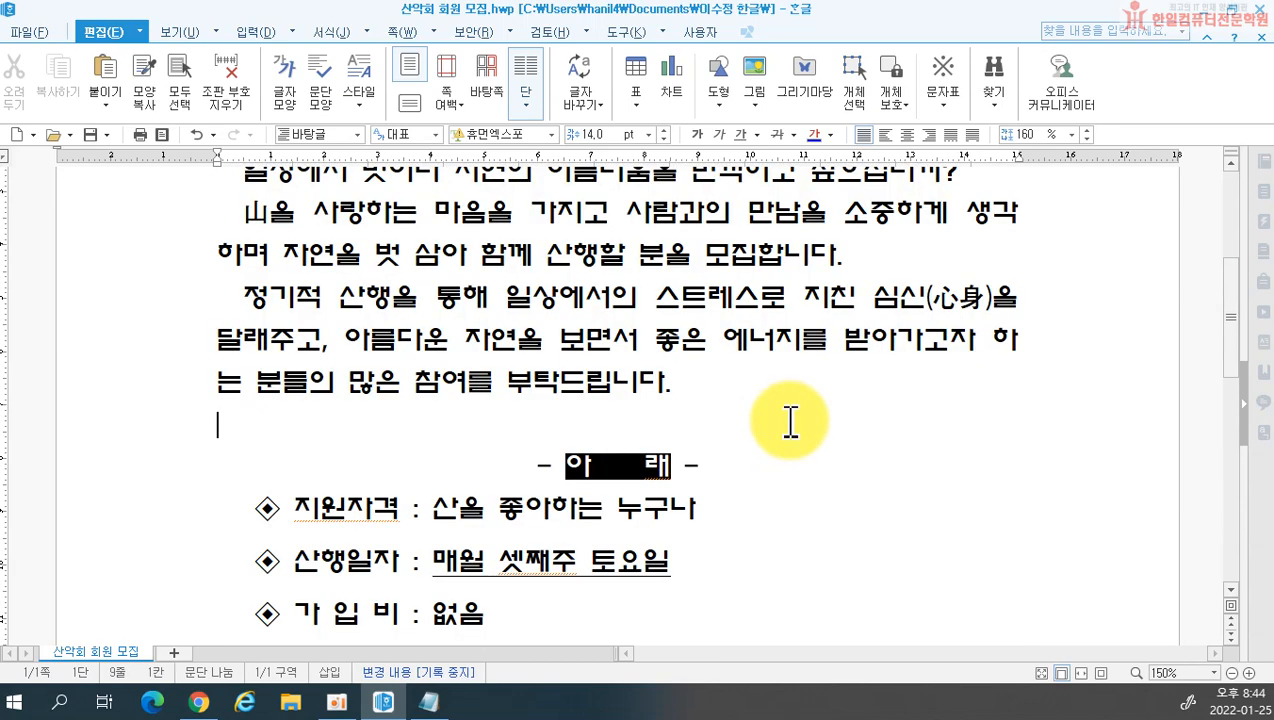
{"action": "key", "text": "ctrl+a"}
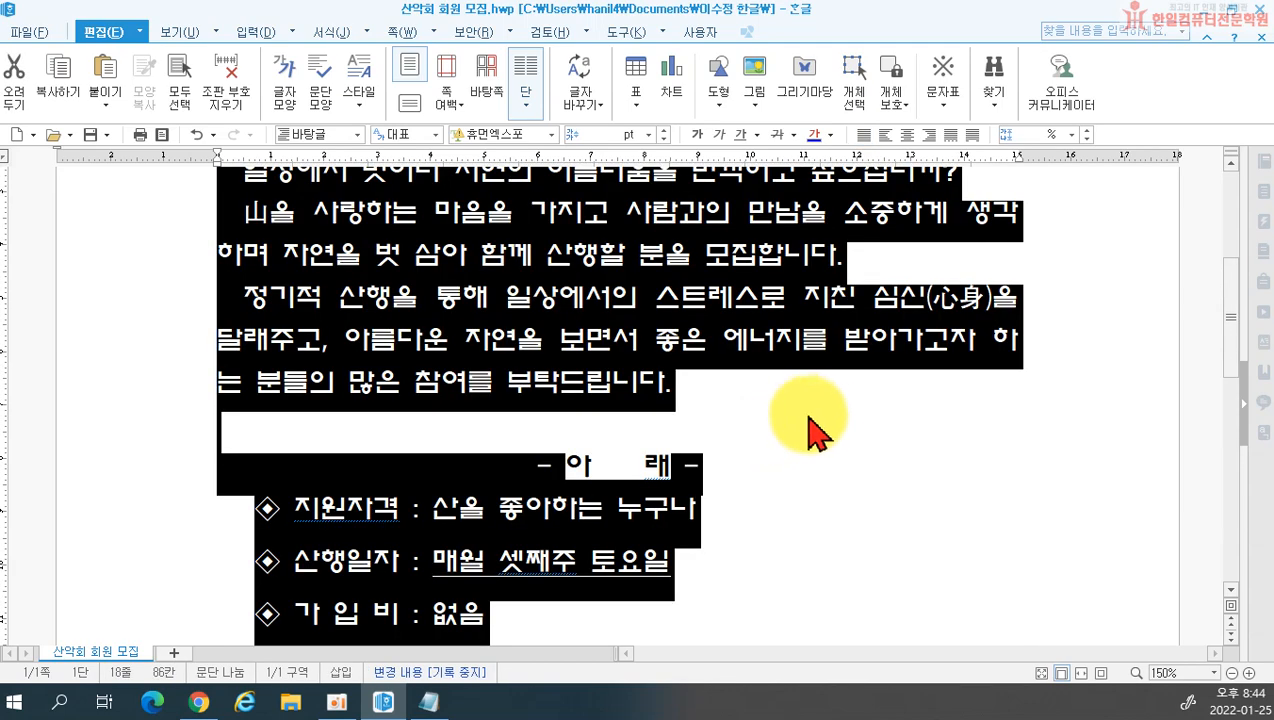
{"action": "left_click", "coordinate": [814, 428]}
- Switch back to the 메모장 note and add the line CTRL + S 저장하기 after a blank line
{"action": "left_click", "coordinate": [430, 703]}
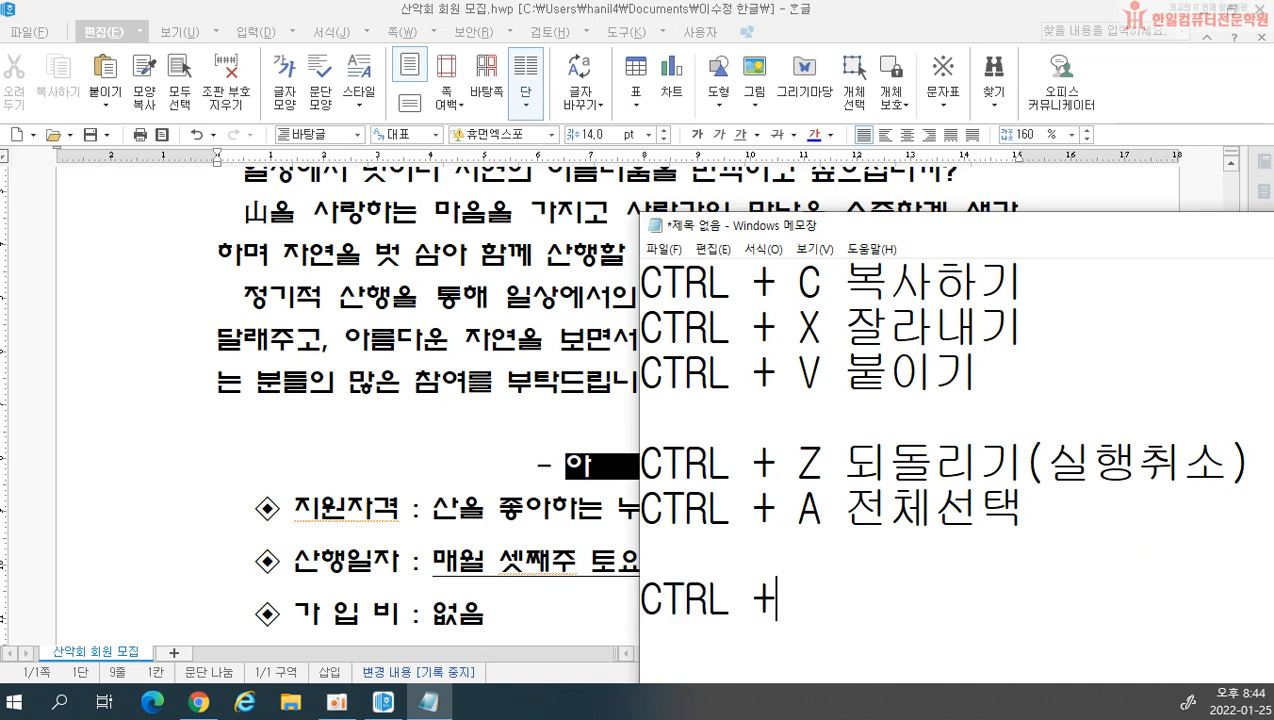
{"action": "type", "text": "S 저장하기"}
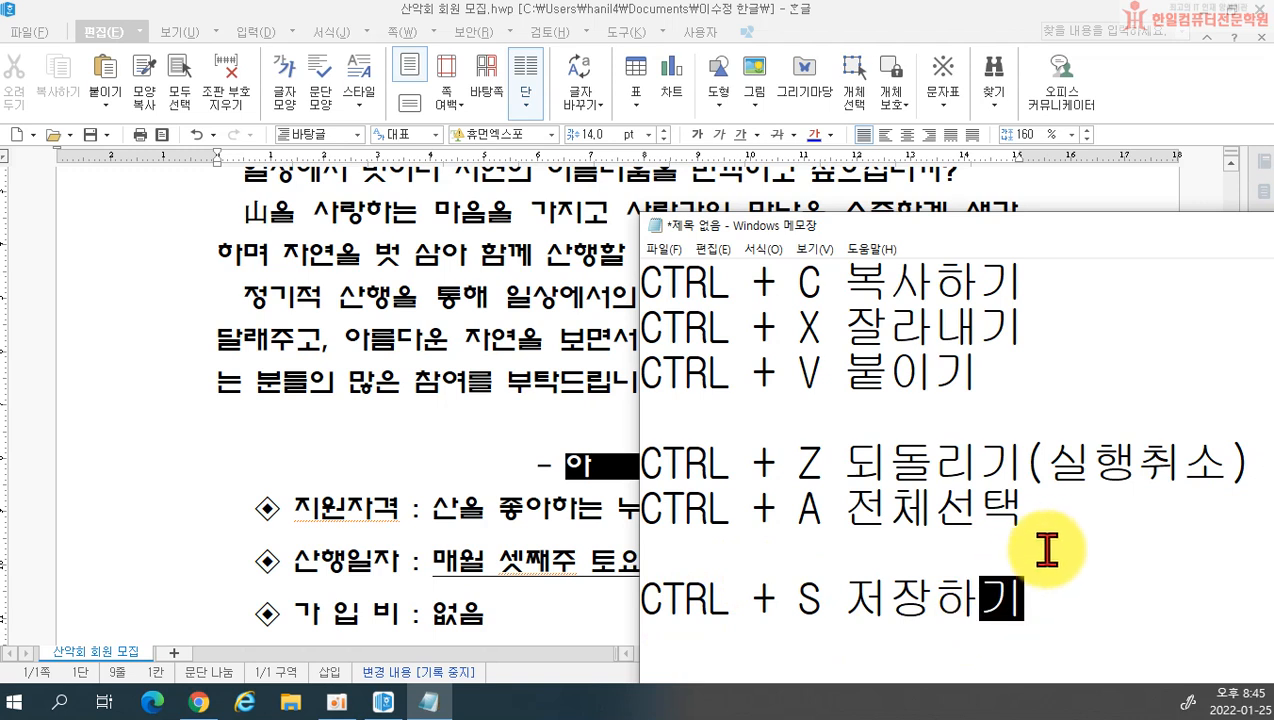
{"action": "left_click", "coordinate": [1095, 550]}
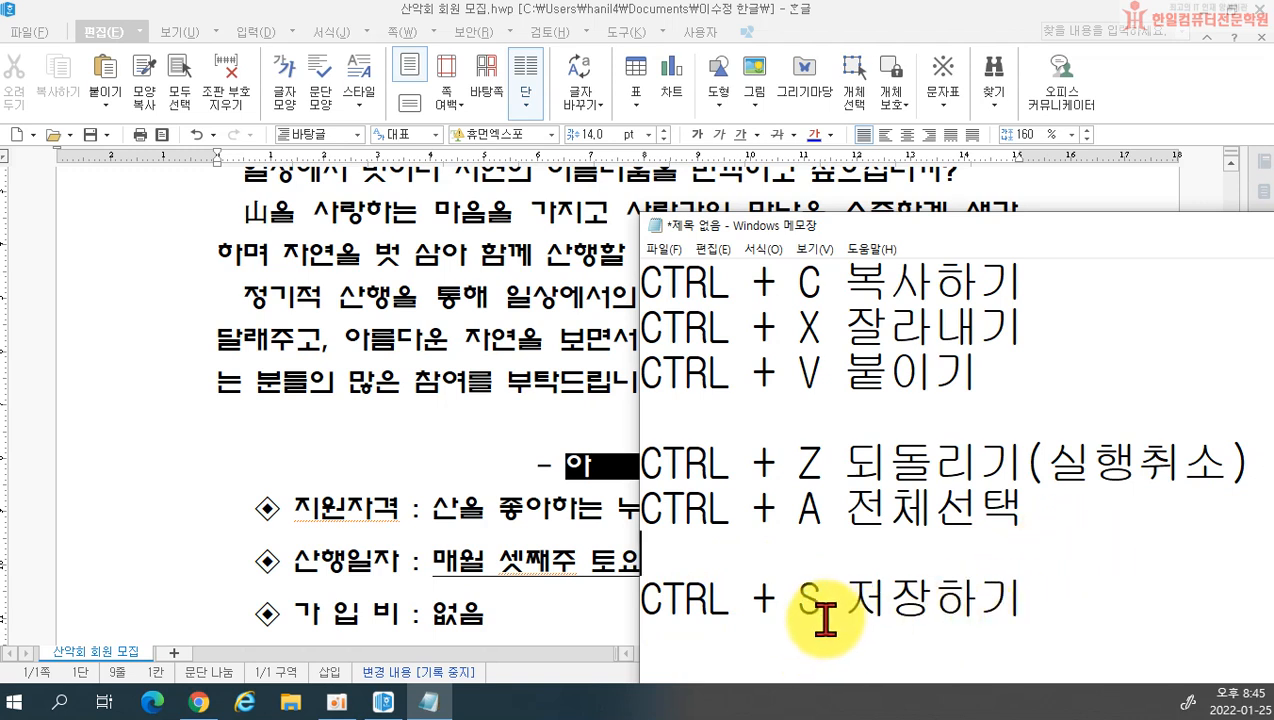
{"action": "left_click_drag", "start_coordinate": [663, 290], "coordinate": [1038, 472]}
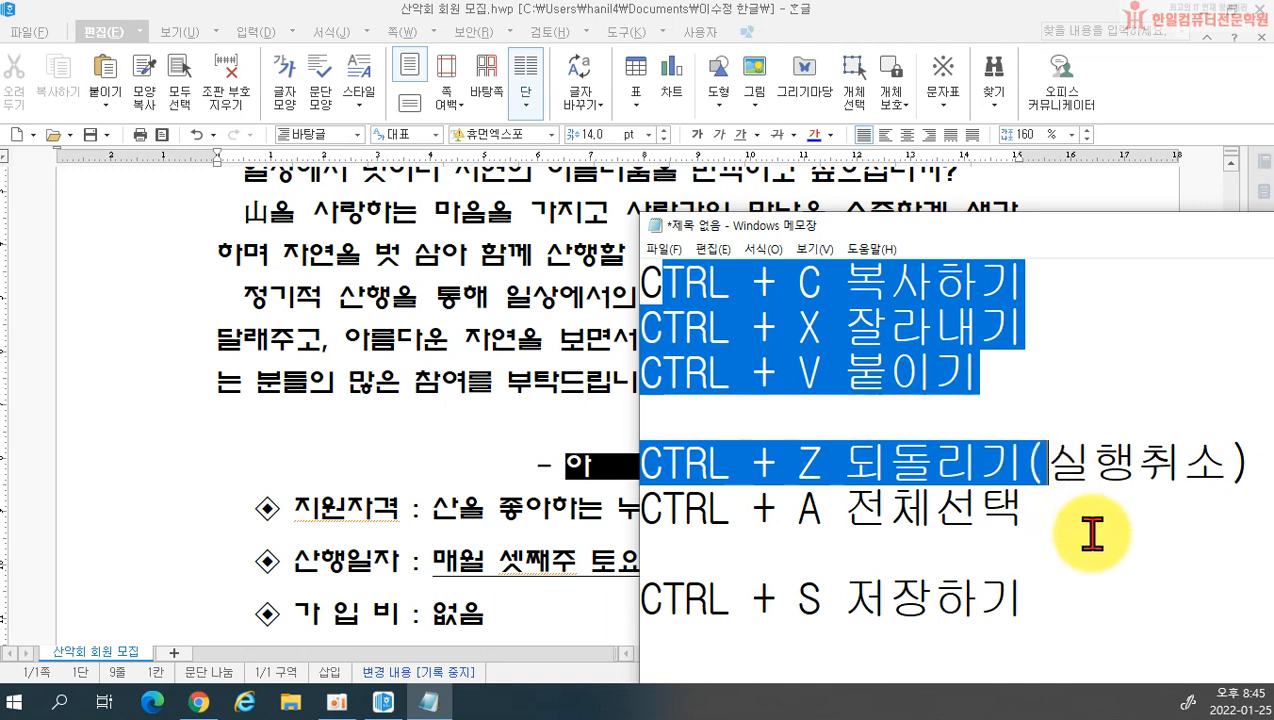
{"action": "left_click", "coordinate": [1129, 566]}
- Add the line CTRL + F10 문자표 at the end of the note
{"action": "left_click", "coordinate": [1158, 628]}
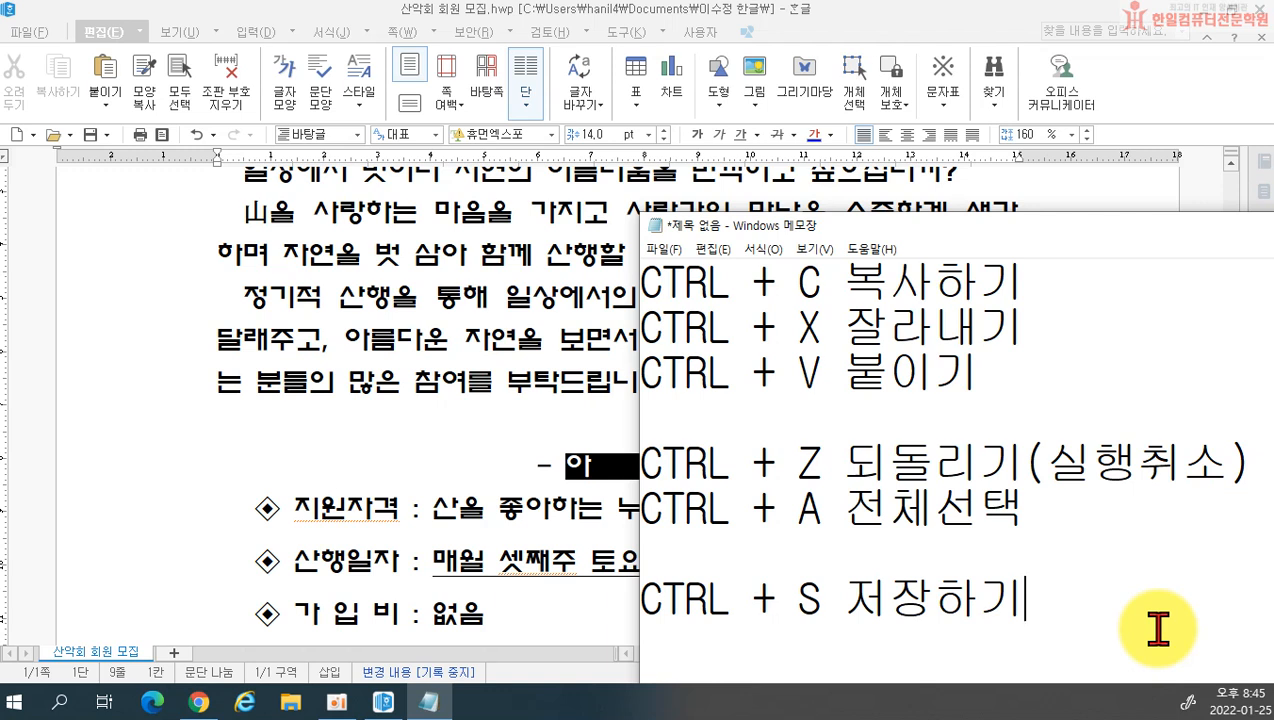
{"action": "key", "text": "Return"}
{"action": "type", "text": "CTRL + F10"}
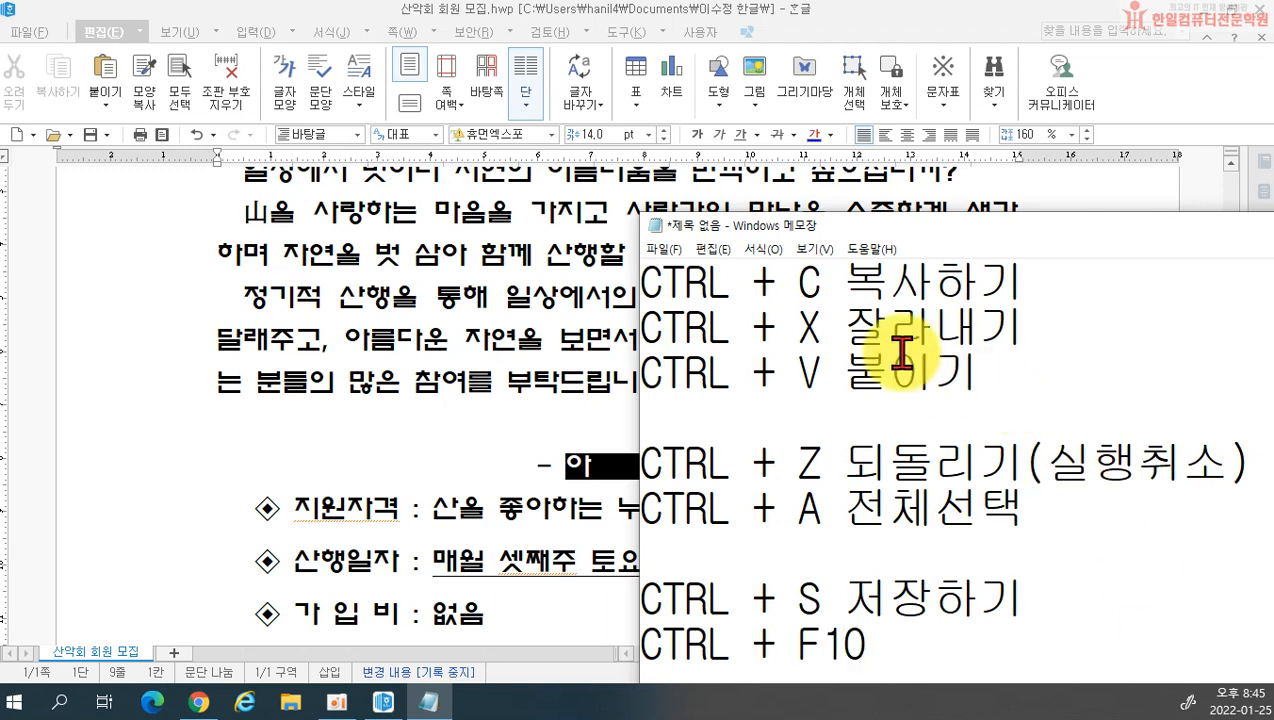
{"action": "left_click_drag", "start_coordinate": [645, 284], "coordinate": [1094, 590]}
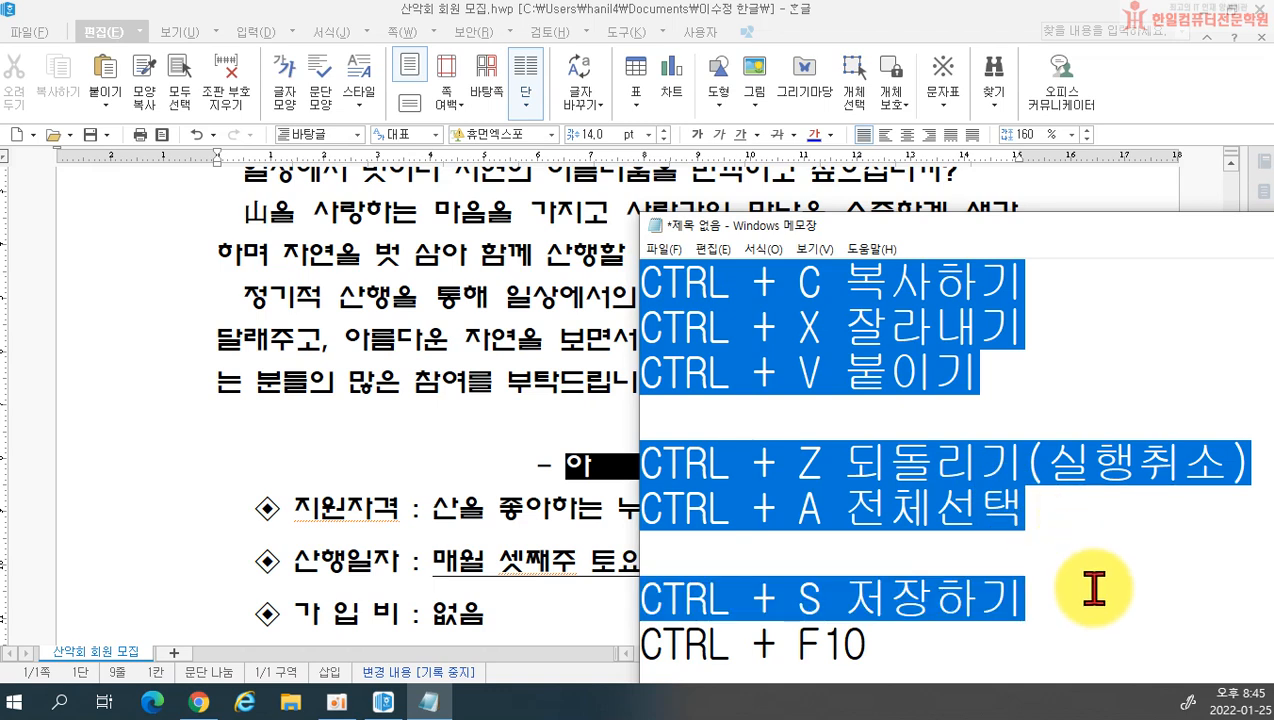
{"action": "left_click", "coordinate": [1130, 503]}
{"action": "left_click", "coordinate": [895, 648]}
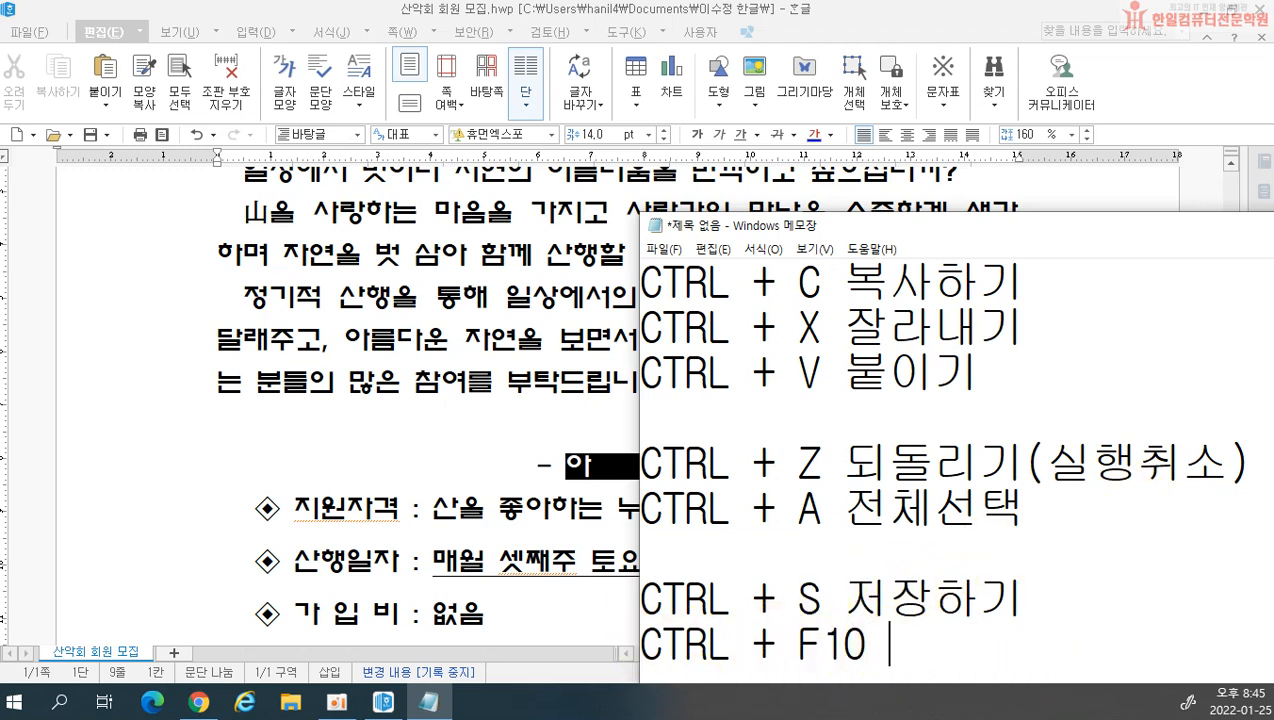
{"action": "type", "text": "an"}
{"action": "key", "text": "BackSpace"}
{"action": "key", "text": "BackSpace"}
{"action": "key", "text": "Hangul"}
{"action": "type", "text": "문자표"}
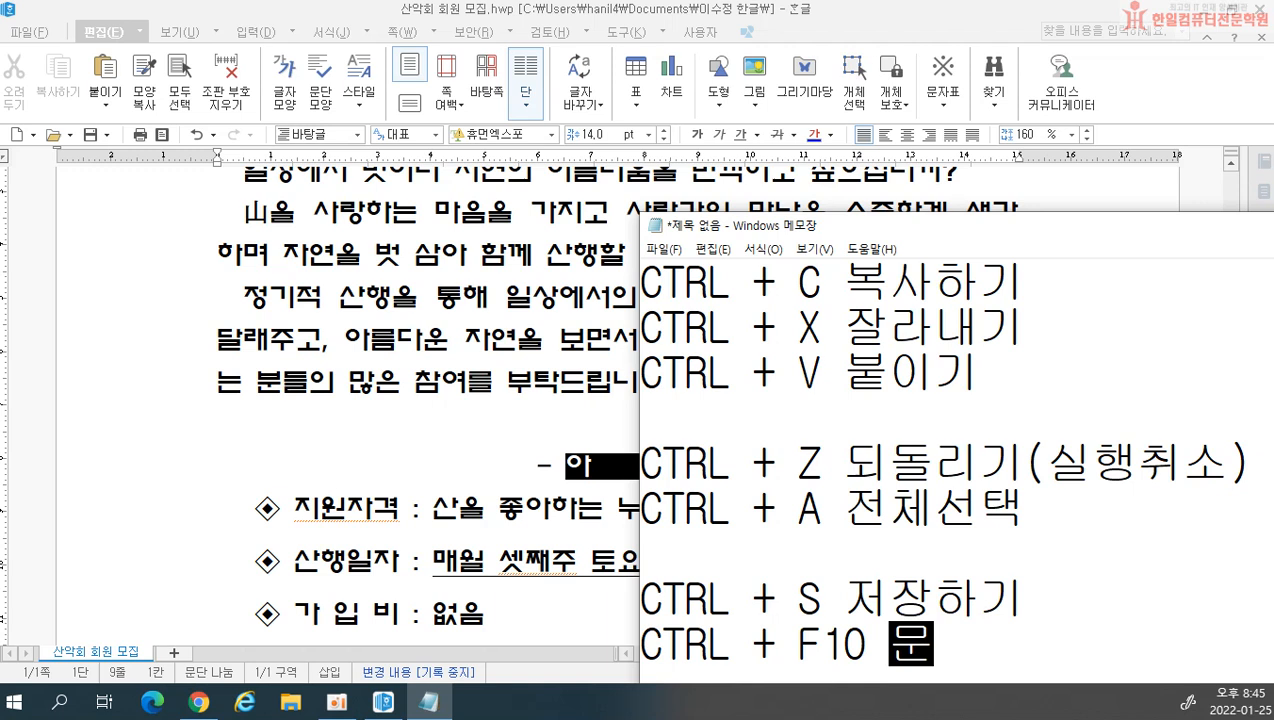
{"action": "left_click", "coordinate": [1208, 525]}
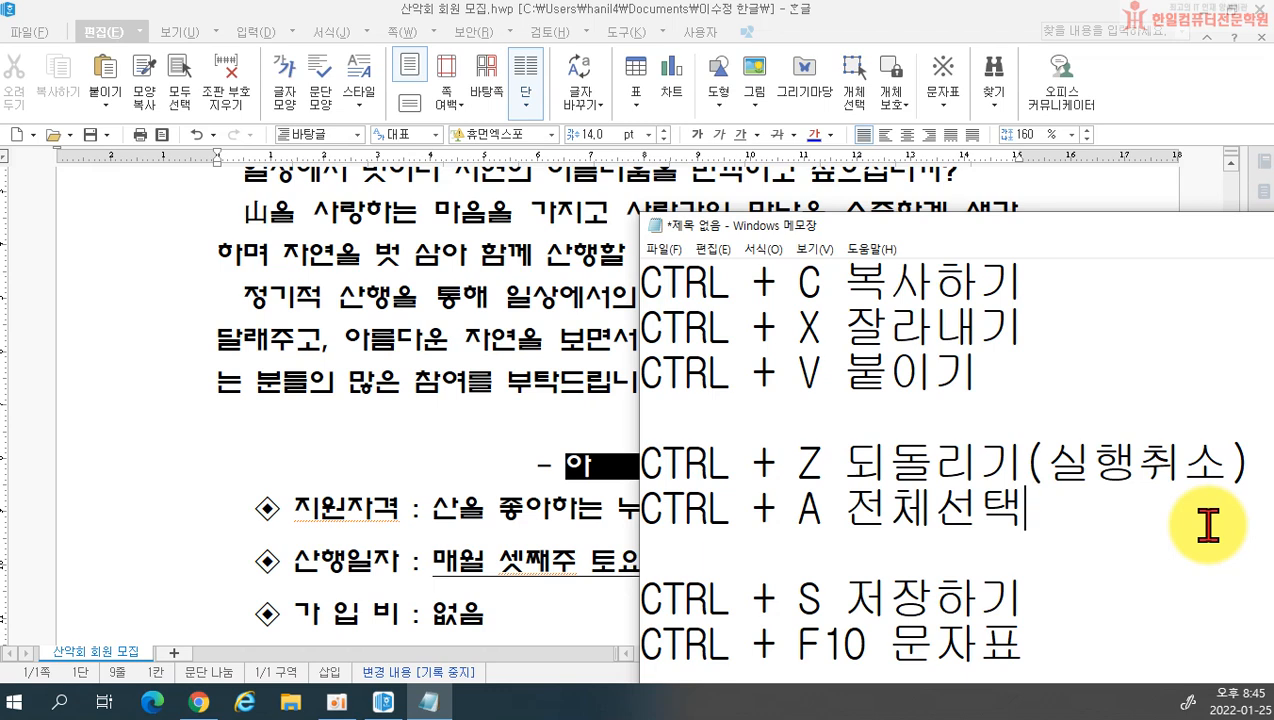
- Switch to the 한글 document and start saving it under a different name
{"action": "left_click", "coordinate": [632, 512]}
{"action": "scroll", "coordinate": [735, 360], "scroll_direction": "up", "scroll_amount": 3}
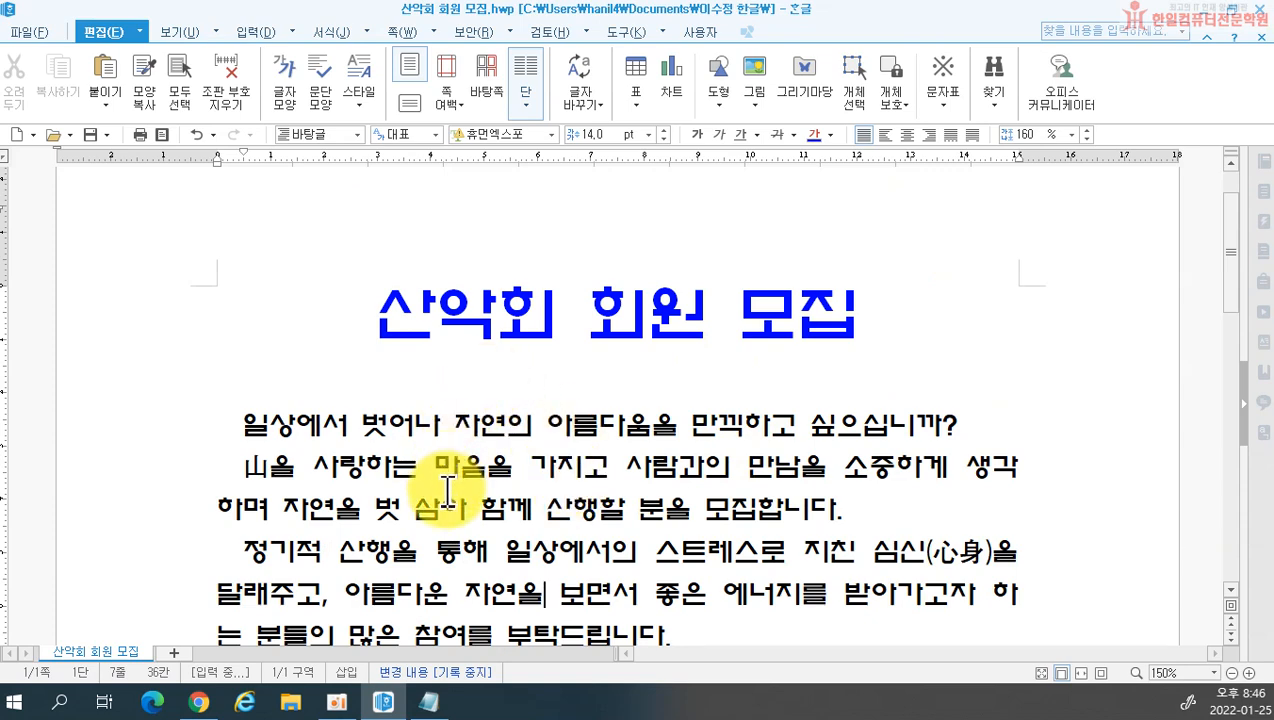
{"action": "left_click", "coordinate": [43, 34]}
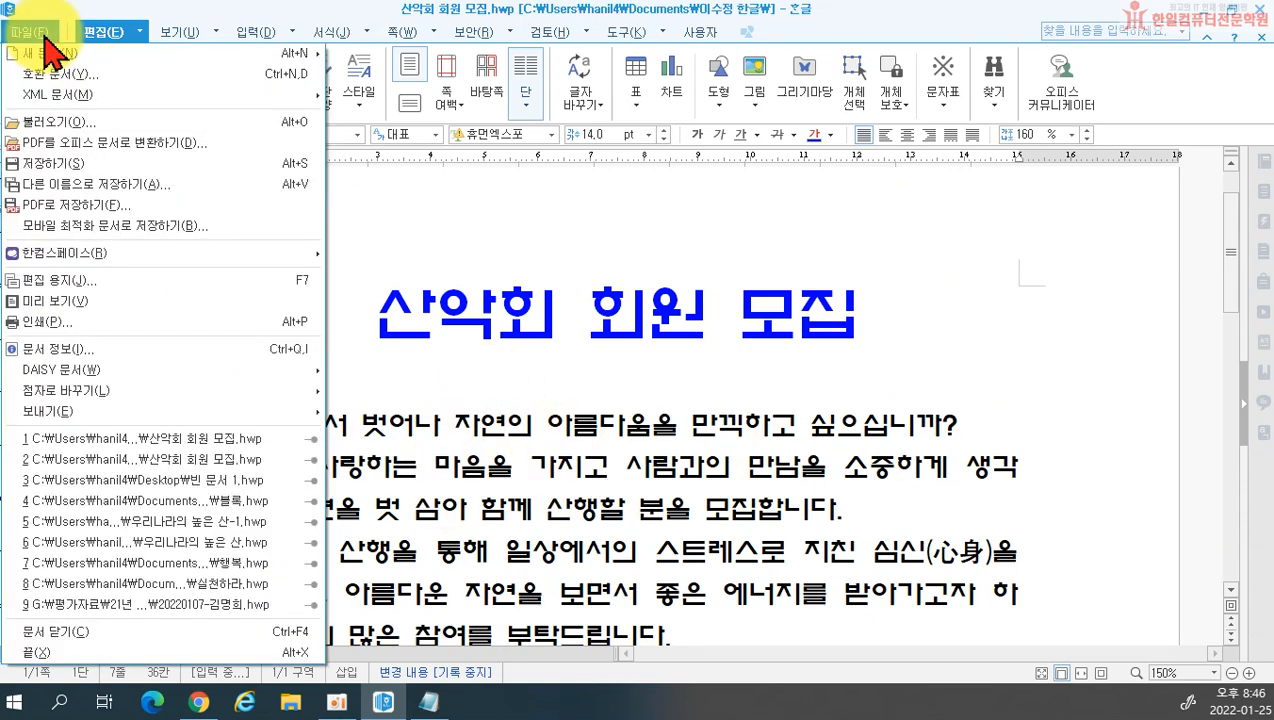
{"action": "left_click", "coordinate": [70, 188]}
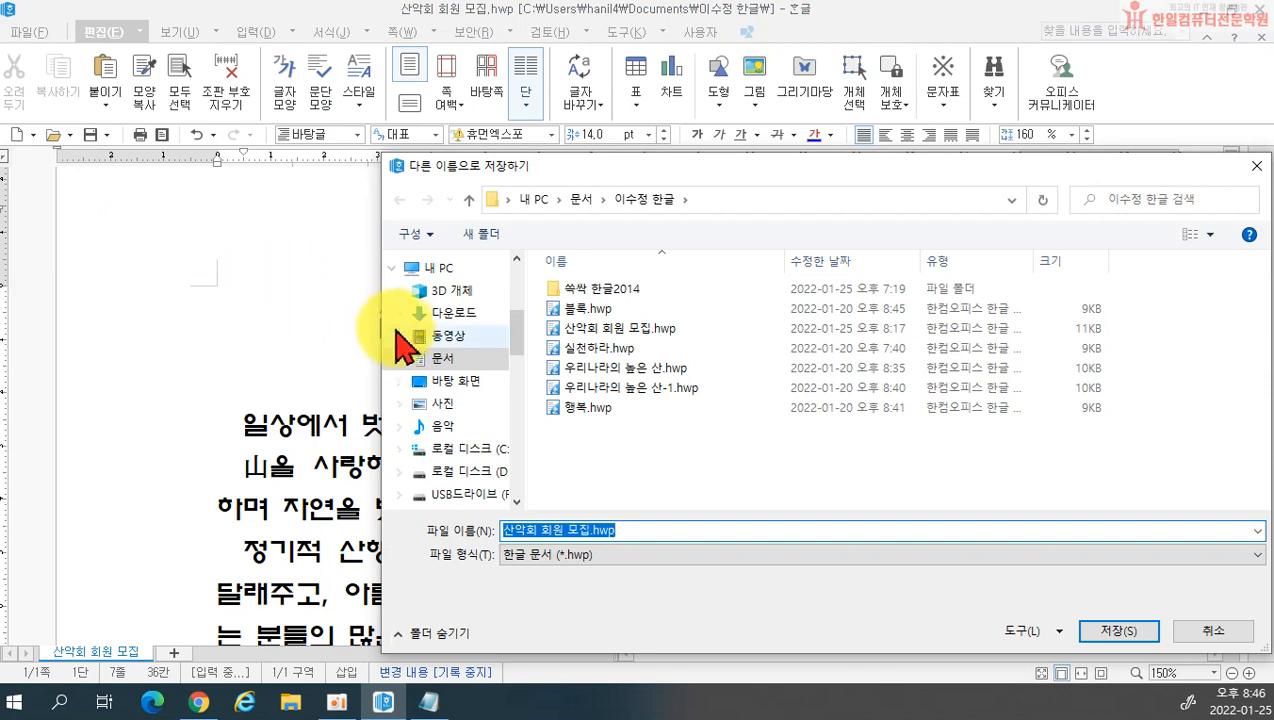
- Browse the 문서 folder and the 한글연습 folder on USB드라이브 (F:) as possible save locations
{"action": "left_click", "coordinate": [433, 360]}
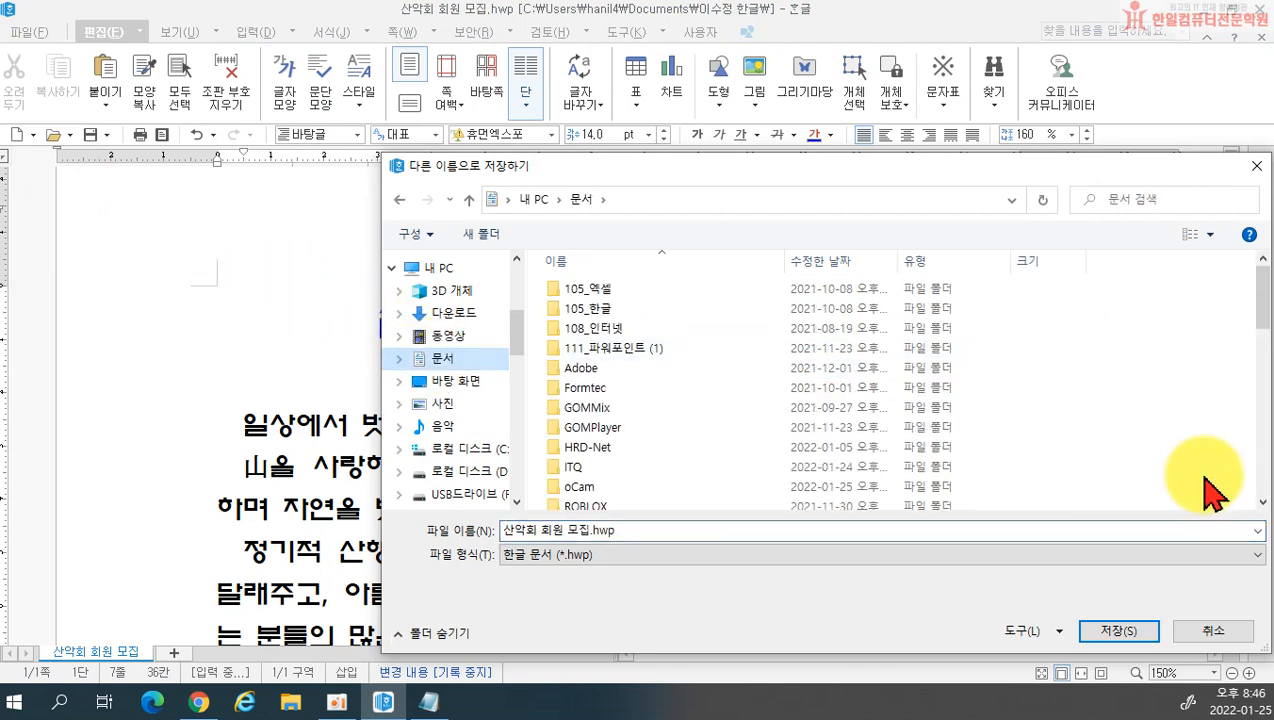
{"action": "left_click_drag", "start_coordinate": [1262, 313], "coordinate": [1262, 388]}
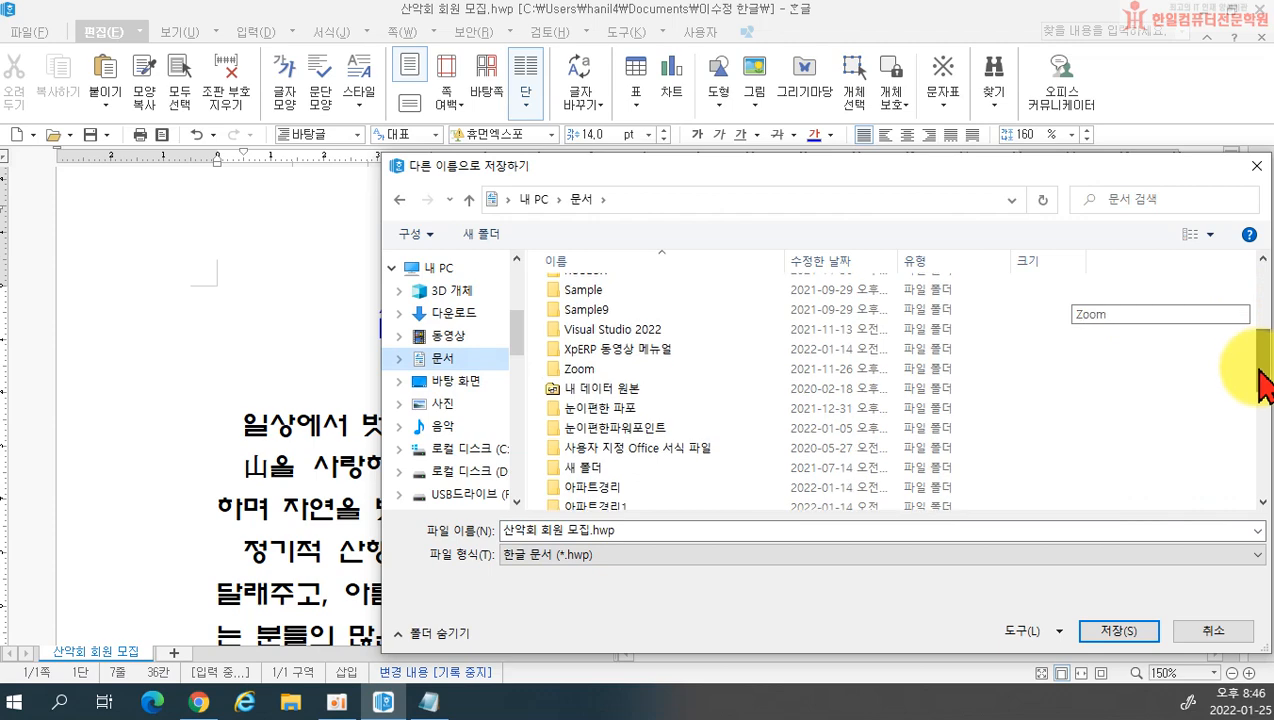
{"action": "left_click", "coordinate": [490, 494]}
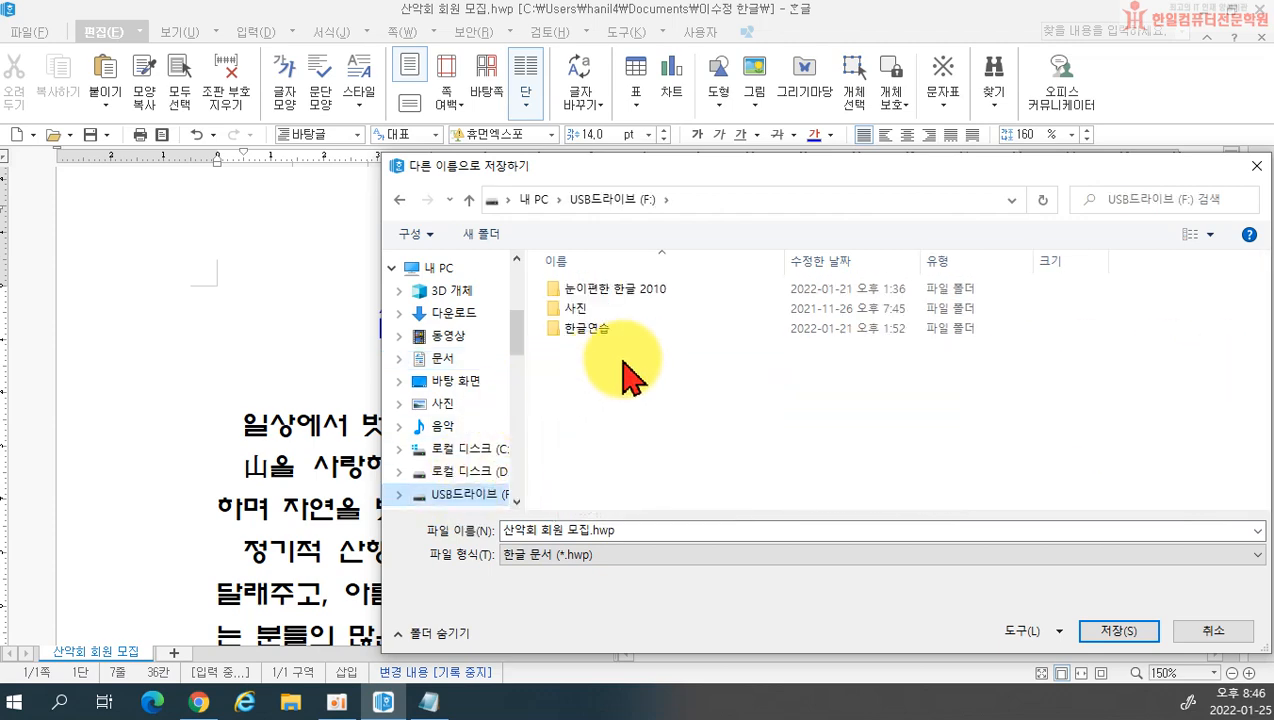
{"action": "double_click", "coordinate": [597, 324]}
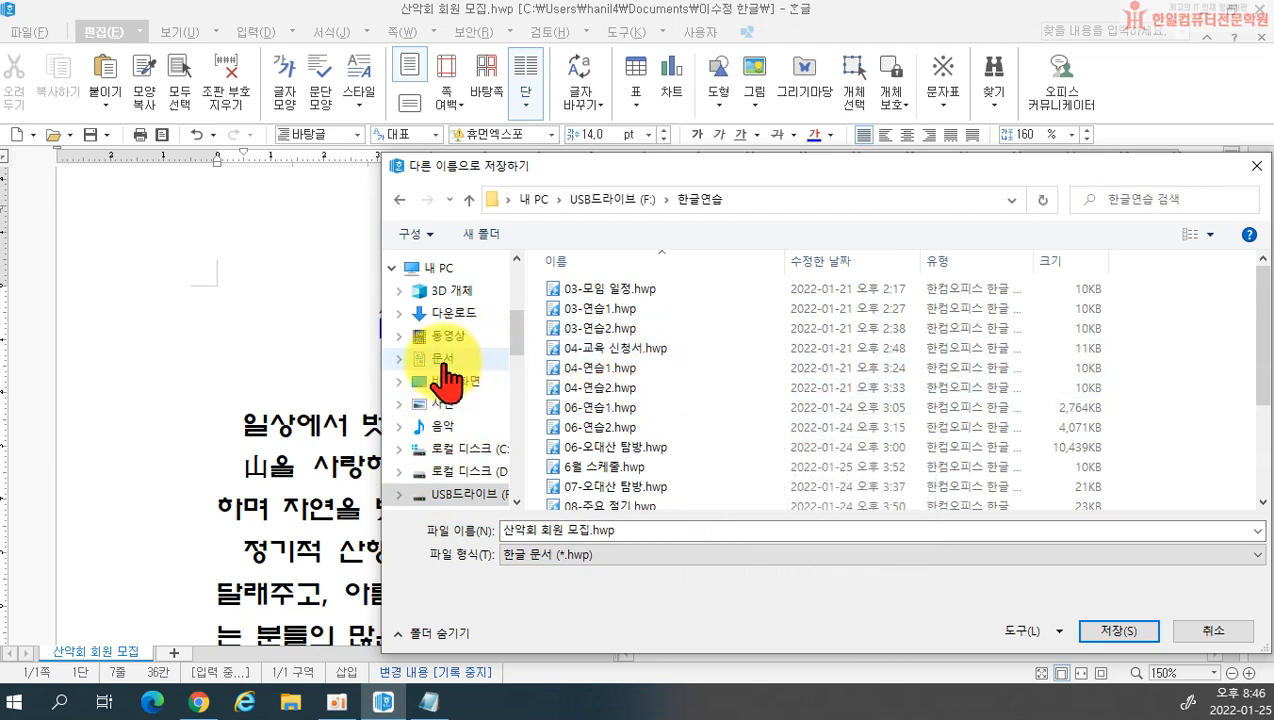
- Set the save location to the folder inside 문서 named with the person's name followed by 한글
{"action": "left_click", "coordinate": [446, 362]}
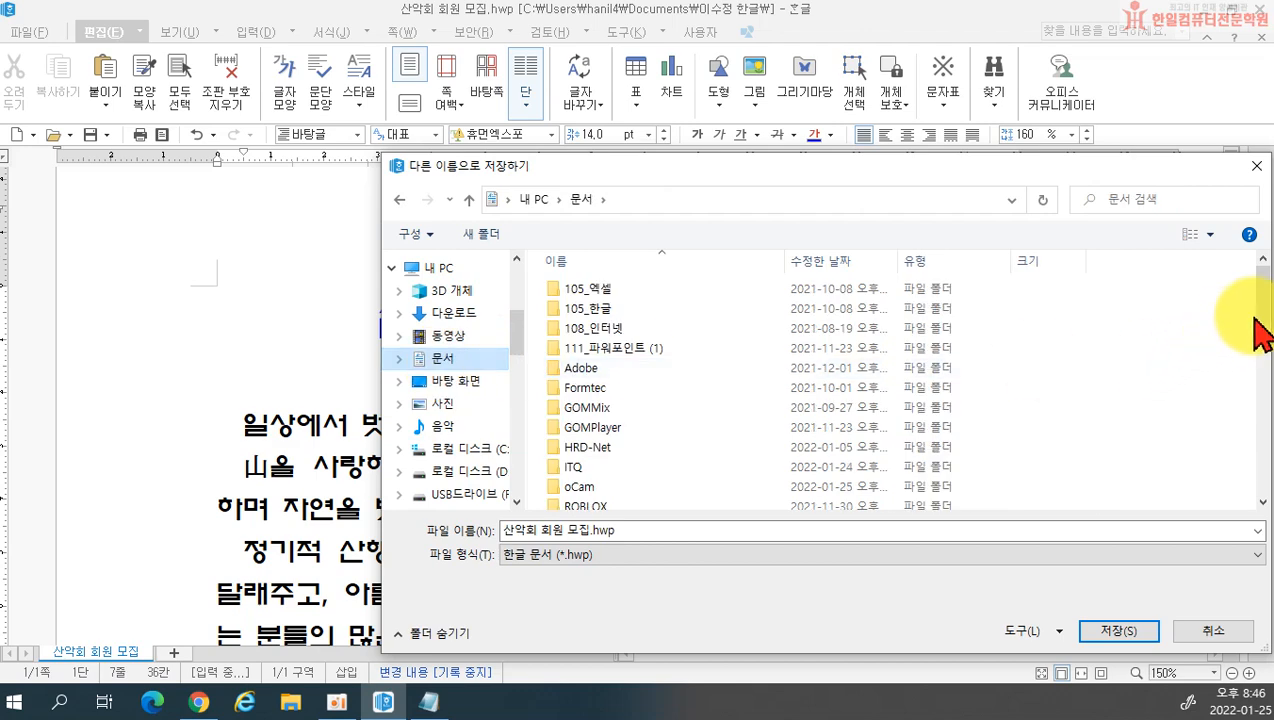
{"action": "left_click_drag", "start_coordinate": [1265, 322], "coordinate": [1268, 425]}
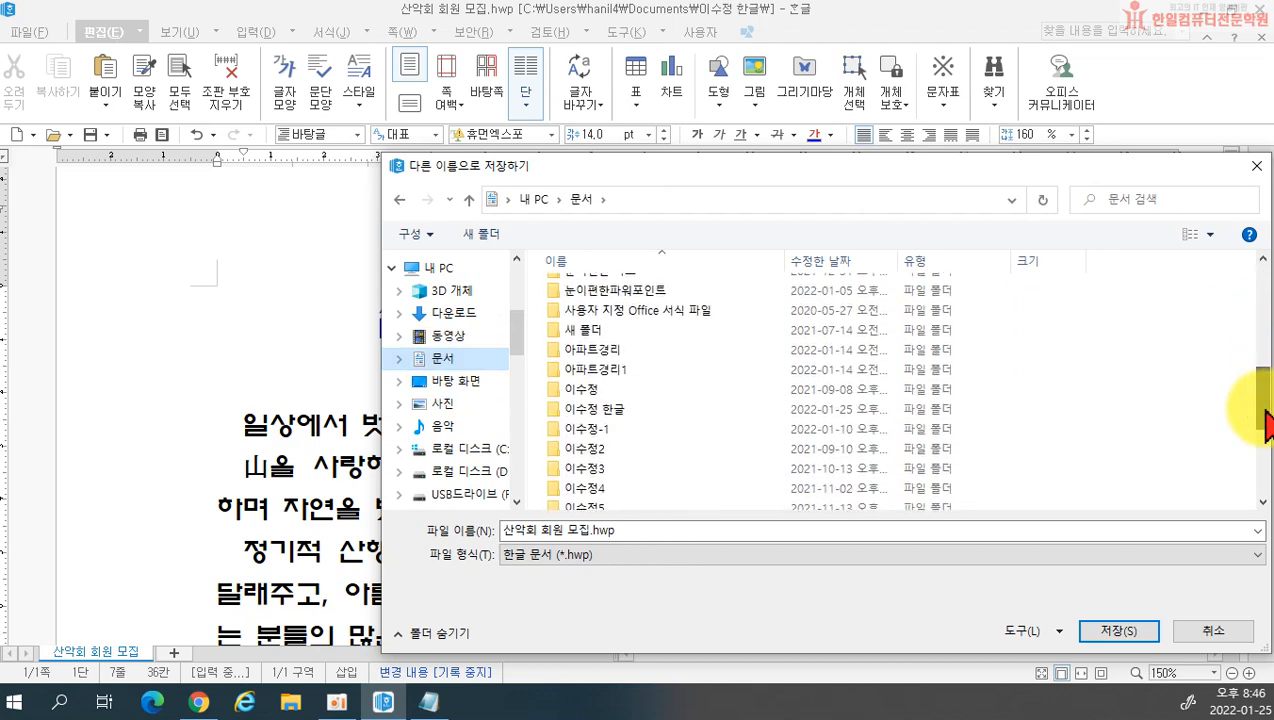
{"action": "left_click", "coordinate": [598, 409]}
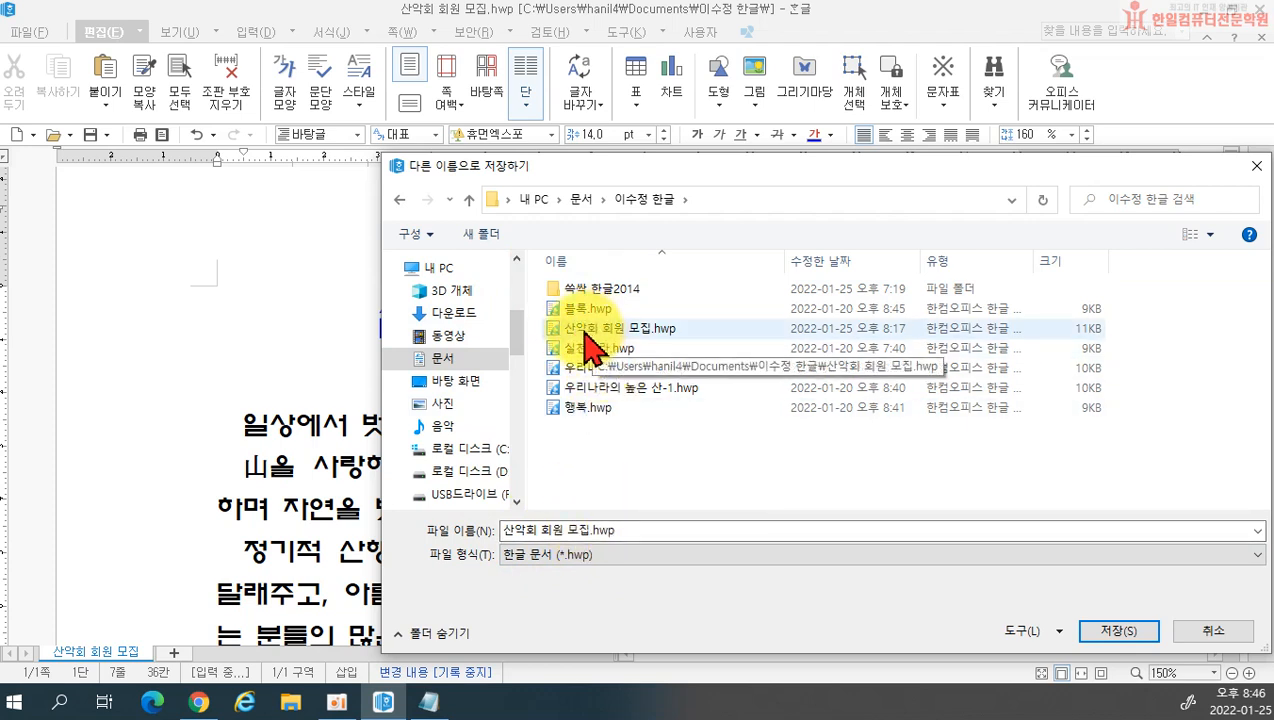
- Change the file name to 산악회 회원 모집-1.hwp and save the document as a 한글 문서 (*.hwp) file
{"action": "left_click", "coordinate": [588, 530]}
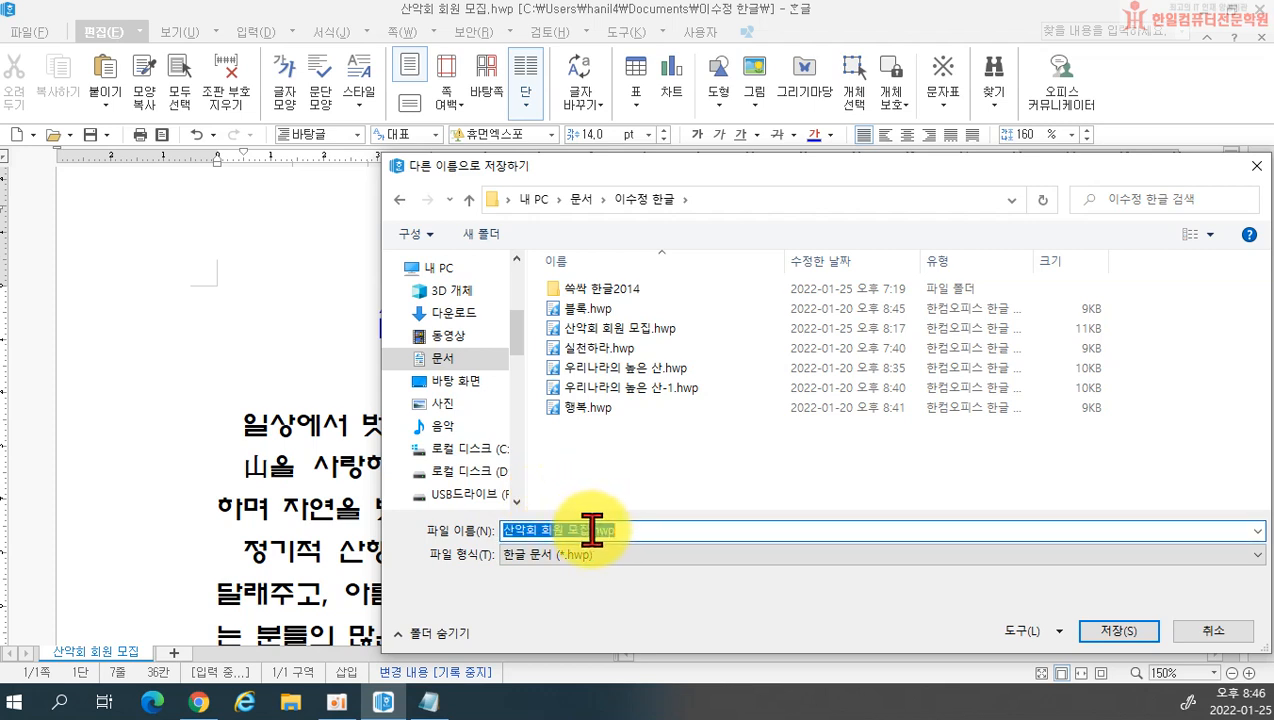
{"action": "left_click", "coordinate": [592, 530]}
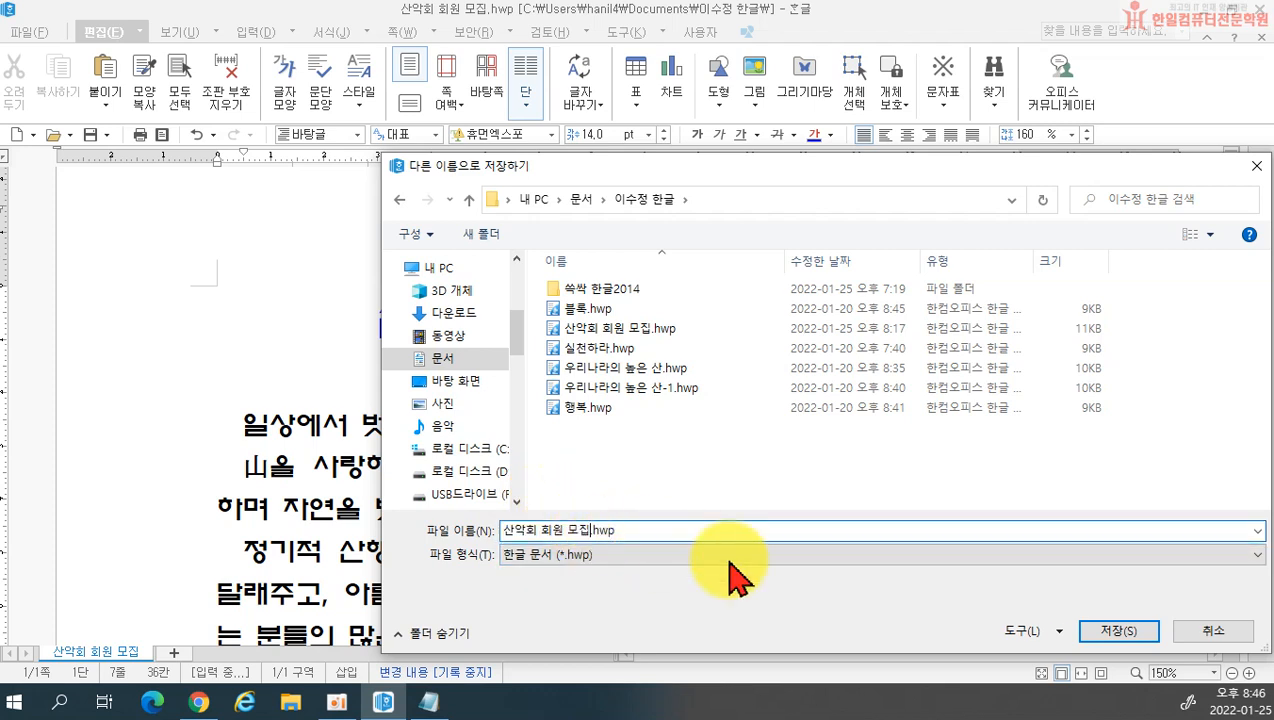
{"action": "type", "text": "-1"}
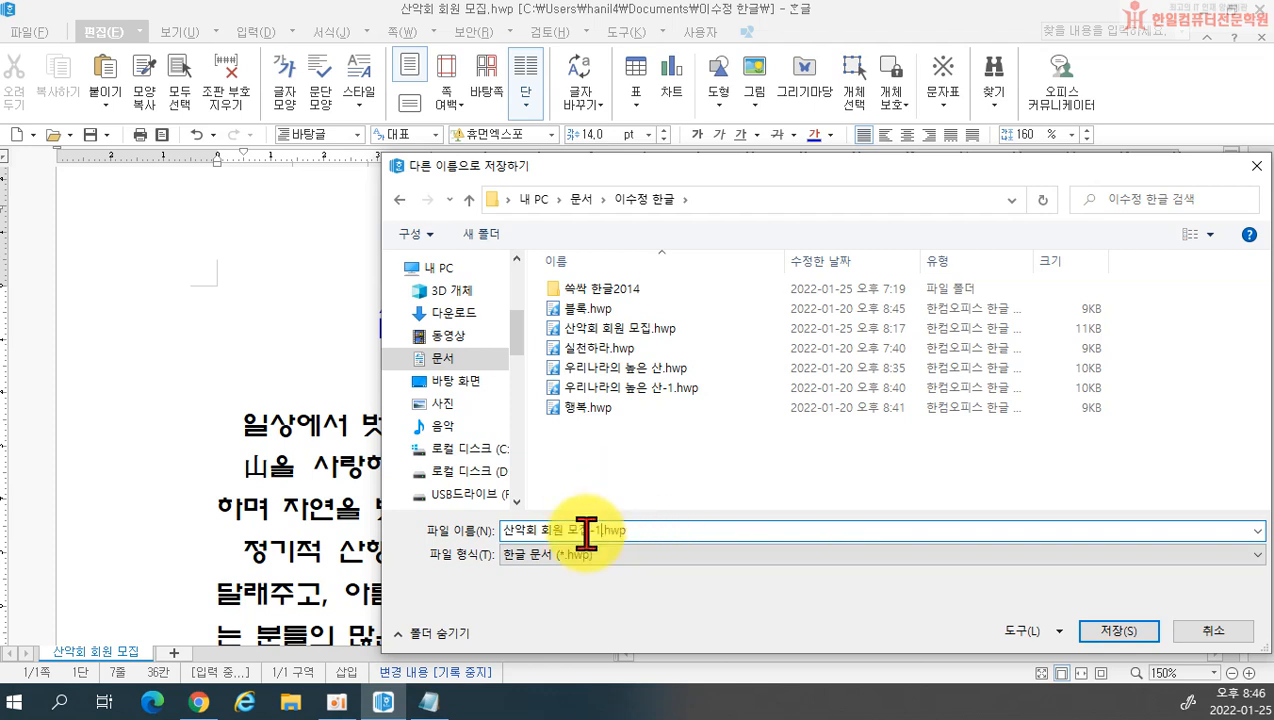
{"action": "left_click", "coordinate": [1107, 632]}
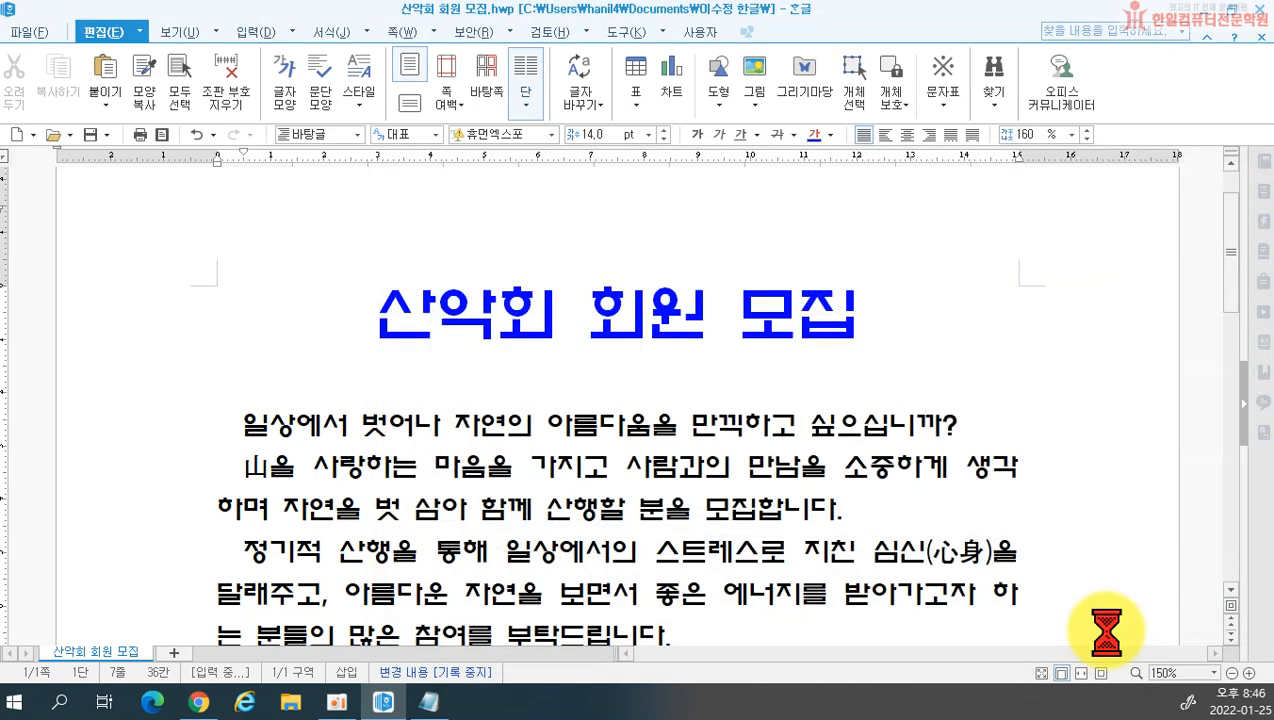